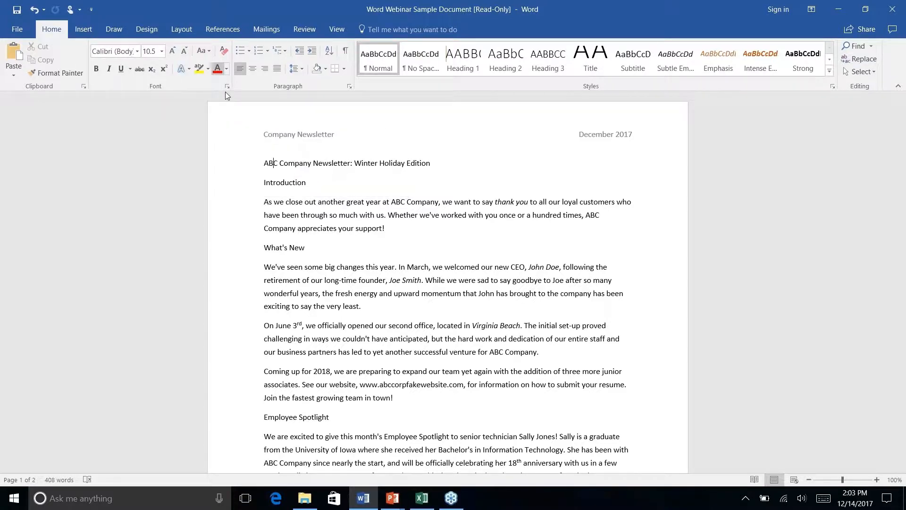
Show the Quick Access Toolbar below the ribbon.
right_click(235, 68)
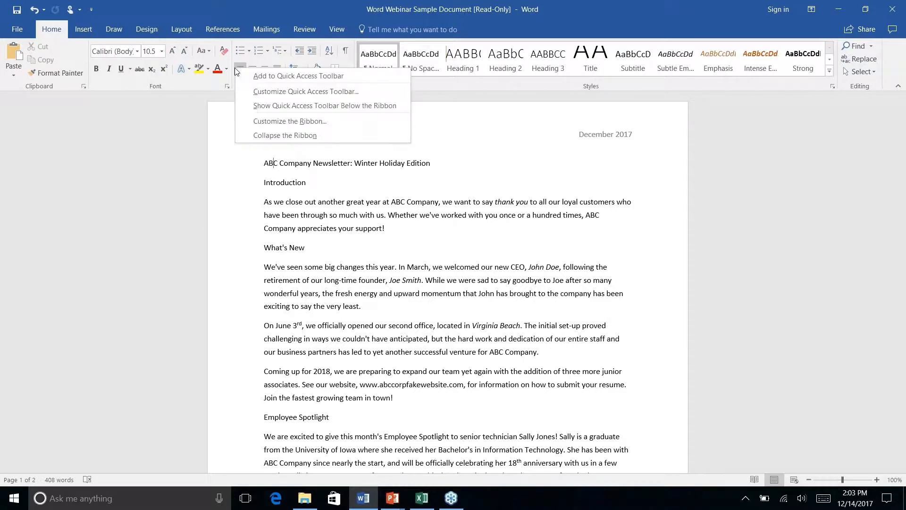
click(308, 105)
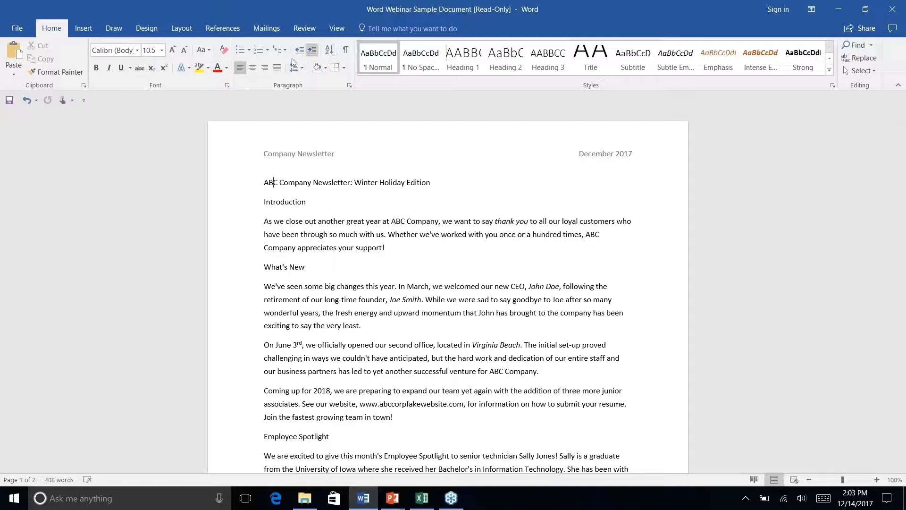
right_click(240, 70)
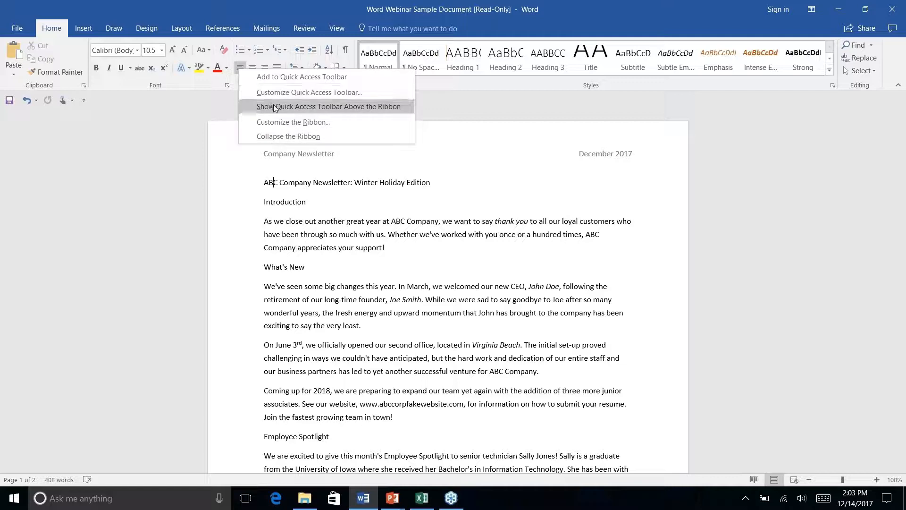
click(109, 98)
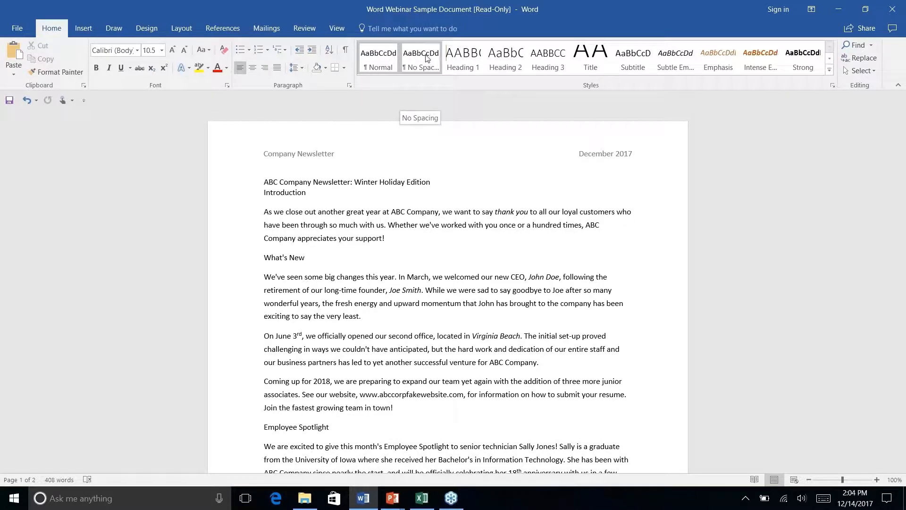
right_click(590, 62)
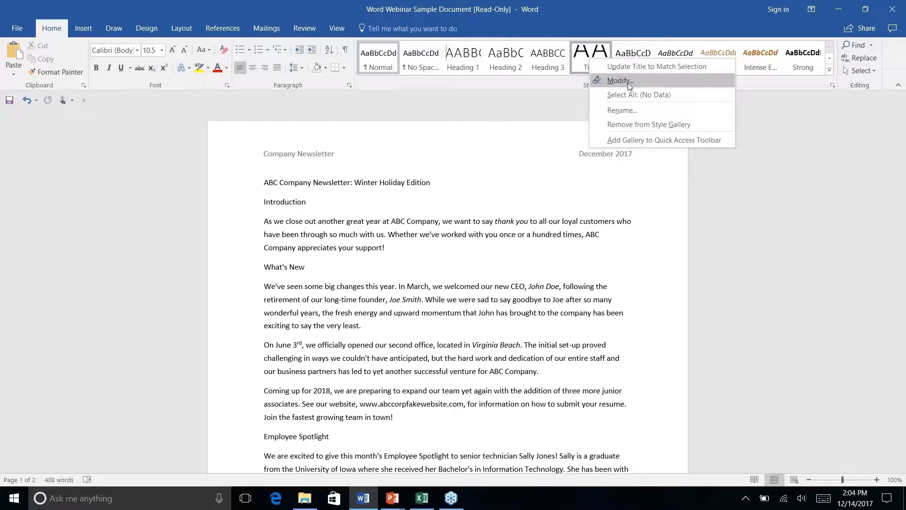
right_click(248, 50)
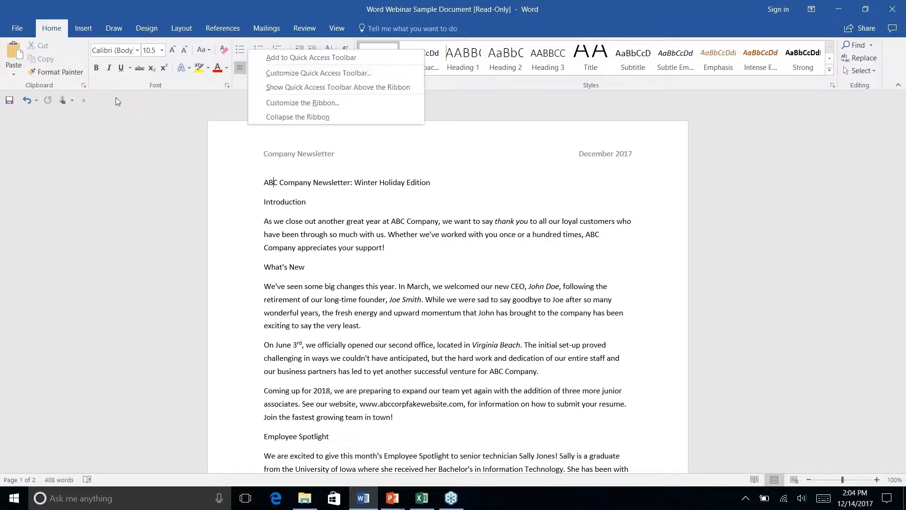
click(97, 96)
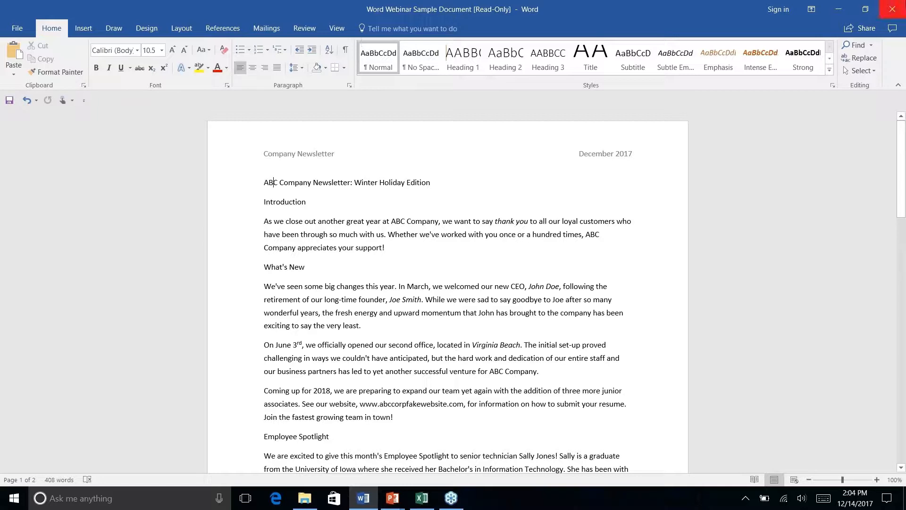
Collapse the ribbon to its tab names, temporarily revealing and hiding the View commands.
click(898, 89)
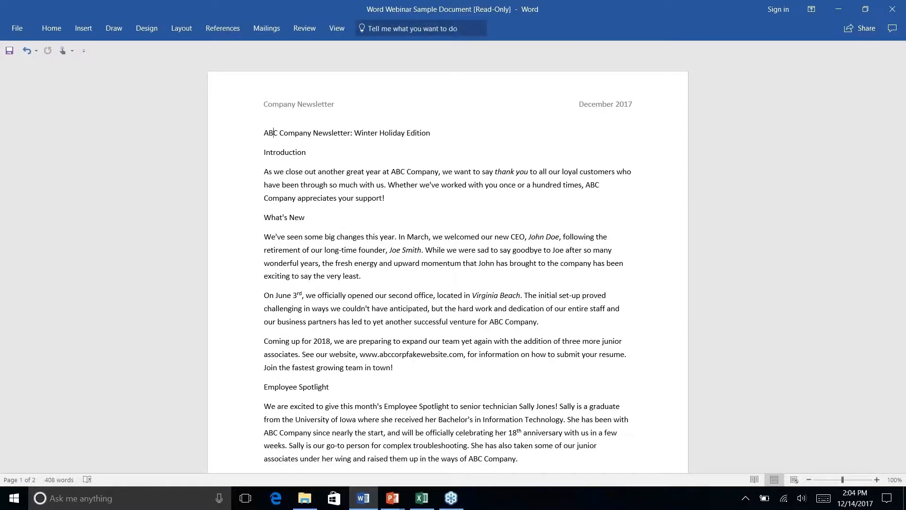
click(346, 27)
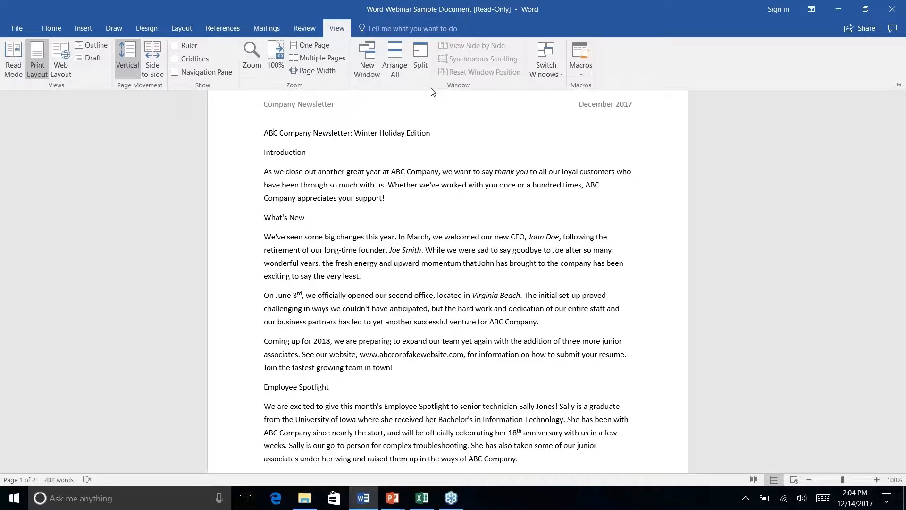
click(341, 30)
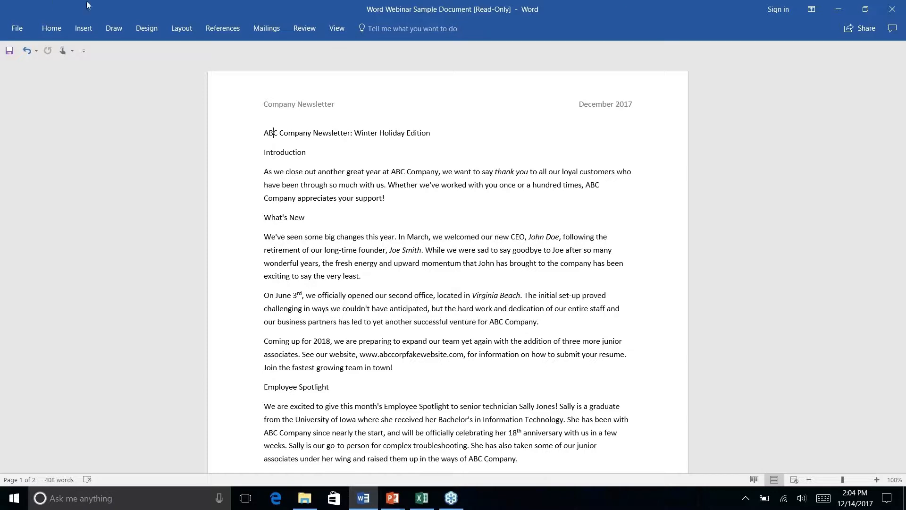
Examine the Design, Home, Insert, Draw, Layout and References commands available while the ribbon is collapsed.
click(149, 29)
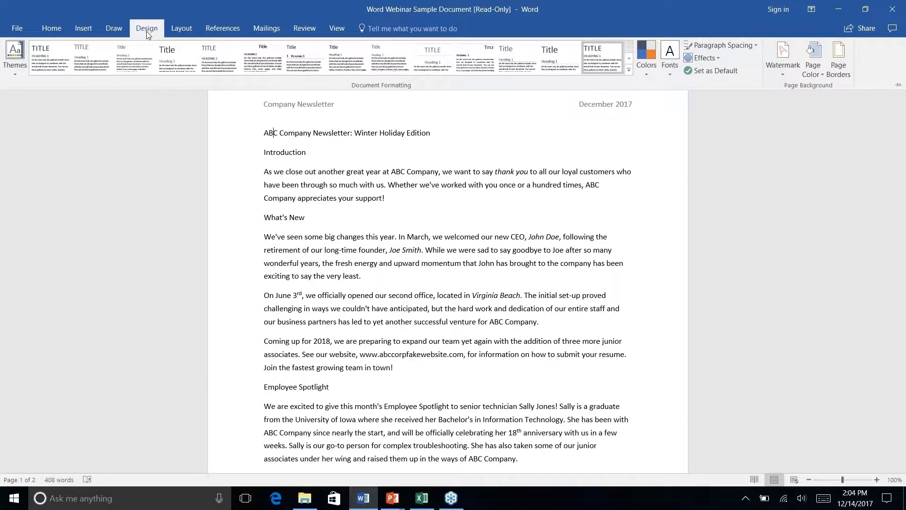
click(63, 29)
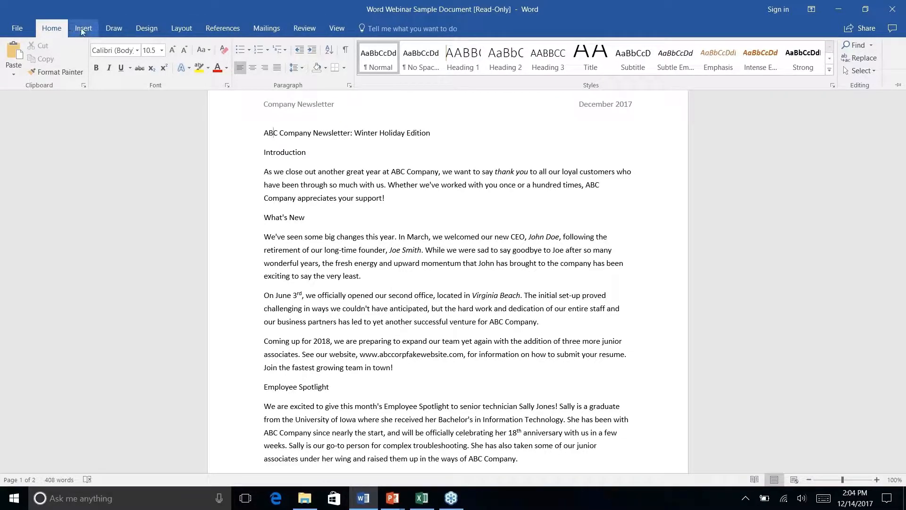
click(83, 29)
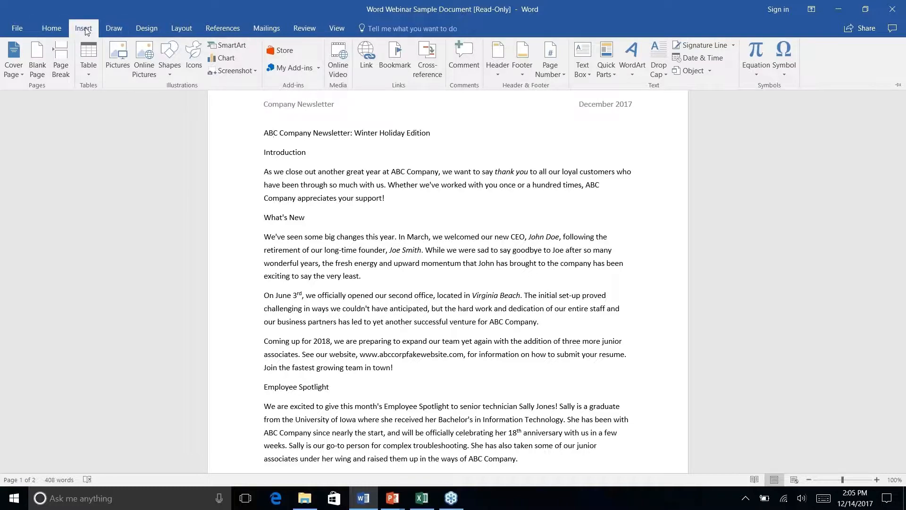
click(117, 30)
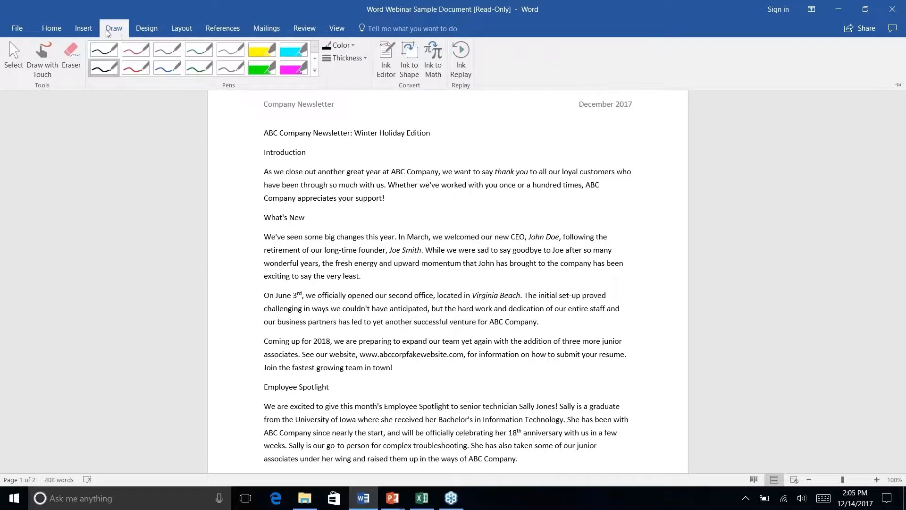
click(143, 31)
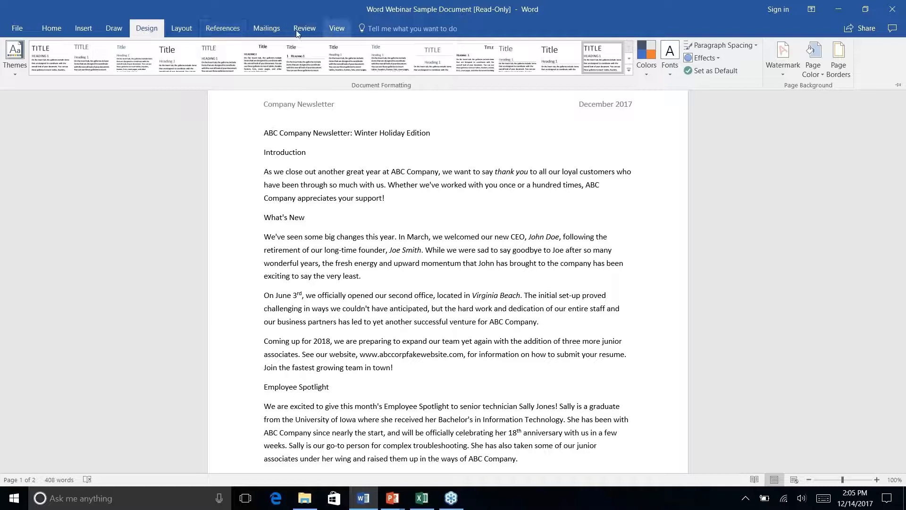
click(185, 30)
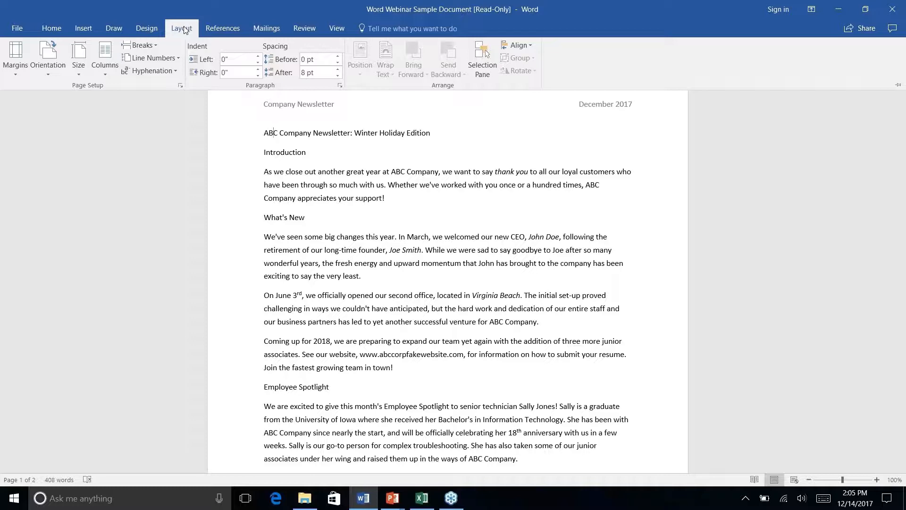
click(225, 30)
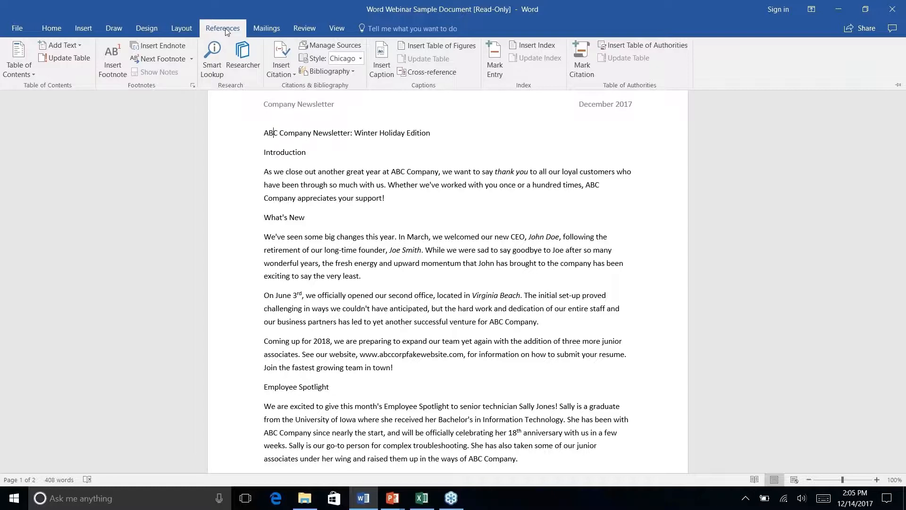
click(52, 29)
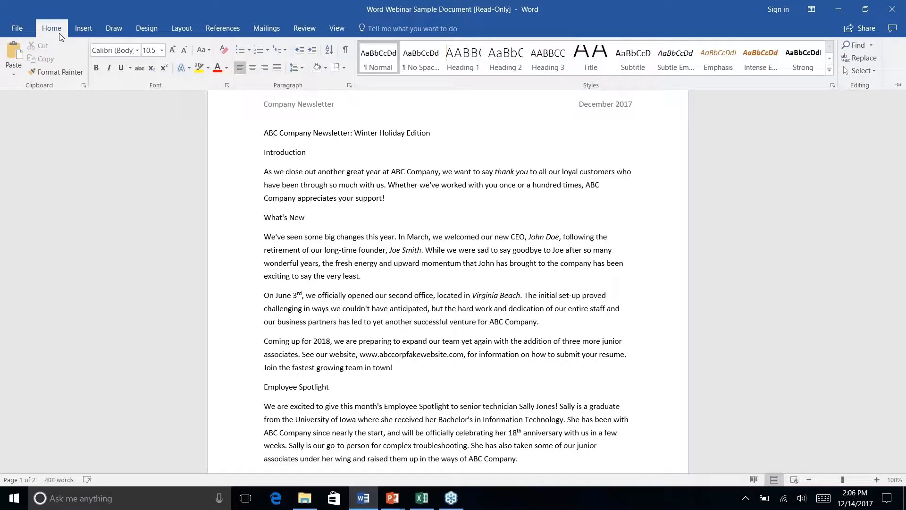
Browse the popular commands and the commands not in the ribbon in the ribbon customization options, leaving the ribbon's contents as they are.
right_click(205, 68)
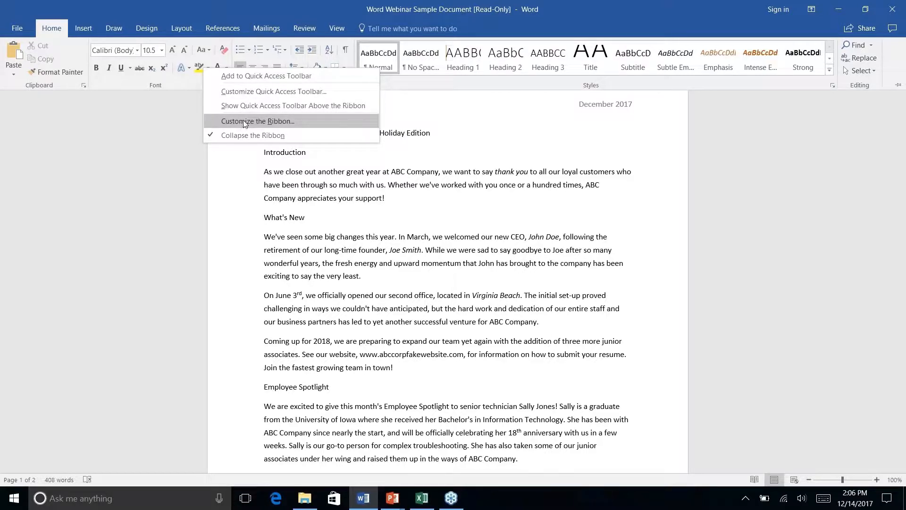
click(300, 117)
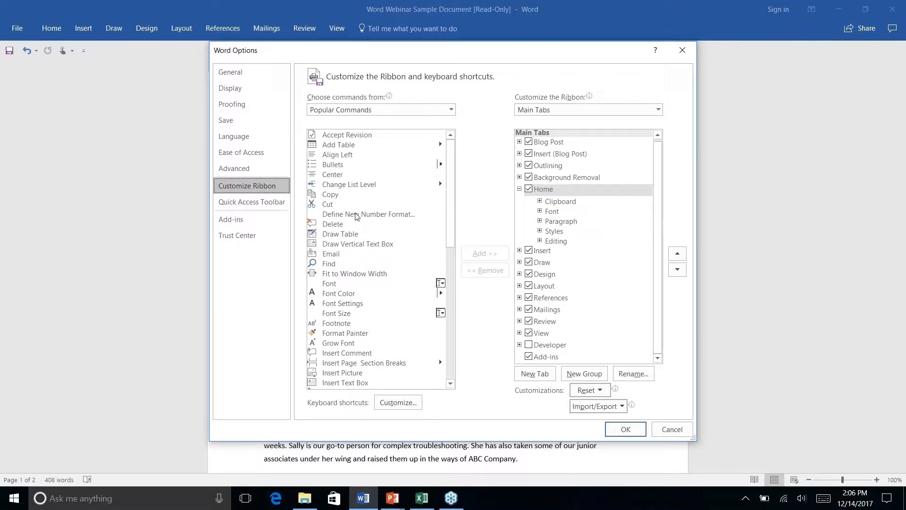
scroll(452, 175, down, 12)
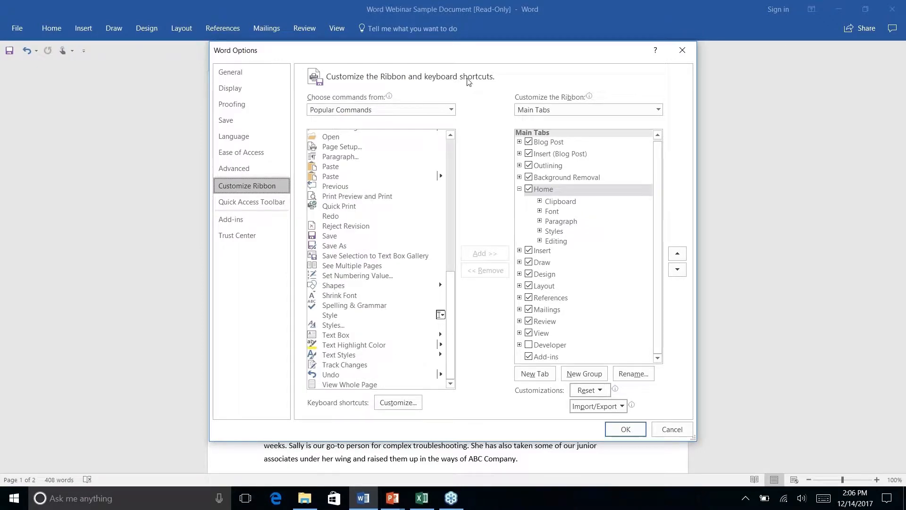
click(450, 110)
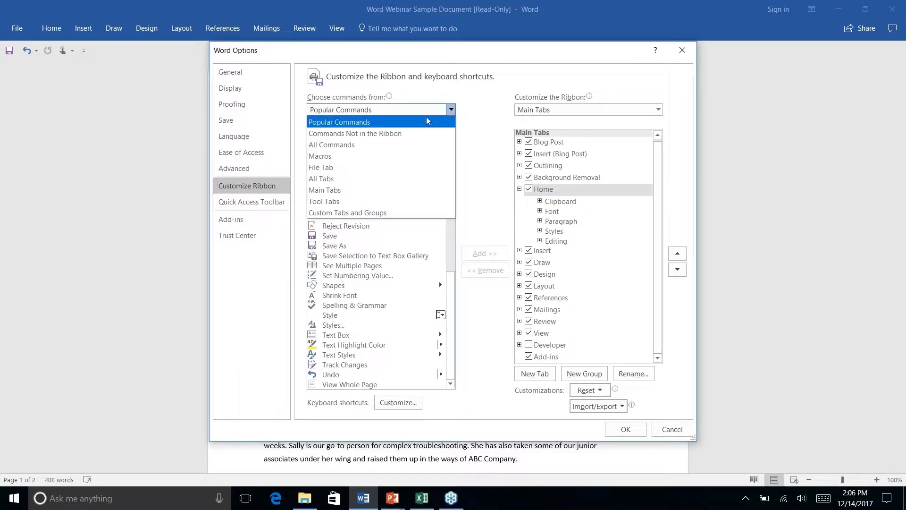
click(391, 135)
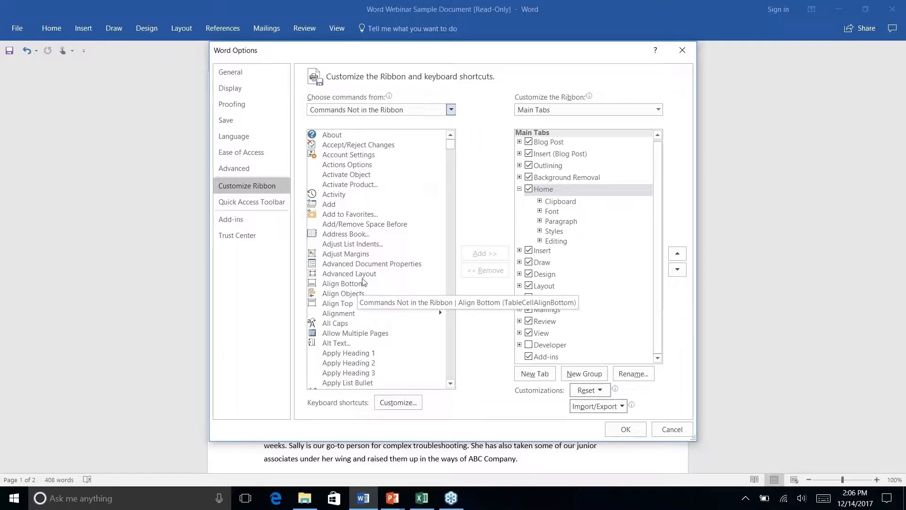
drag(448, 147, 448, 249)
scroll(387, 268, down, 3)
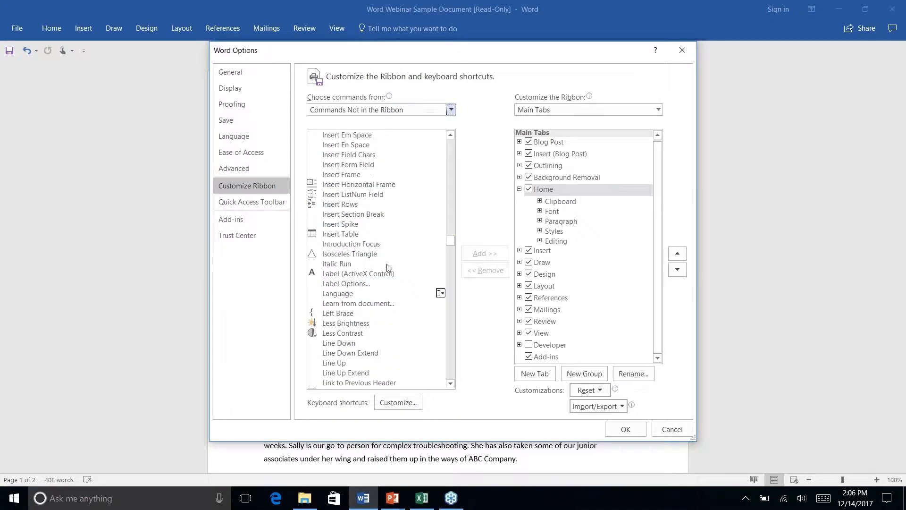
scroll(387, 269, up, 8)
scroll(387, 268, up, 20)
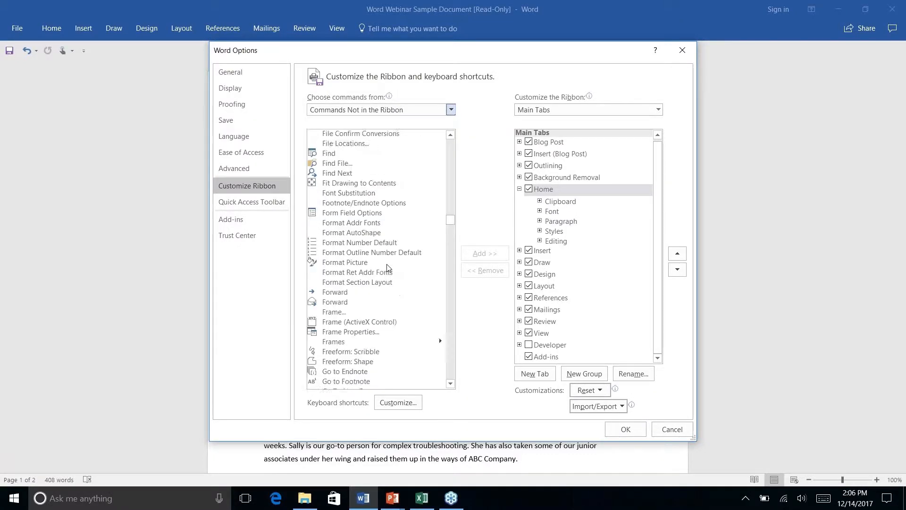
click(682, 50)
key(alt+q)
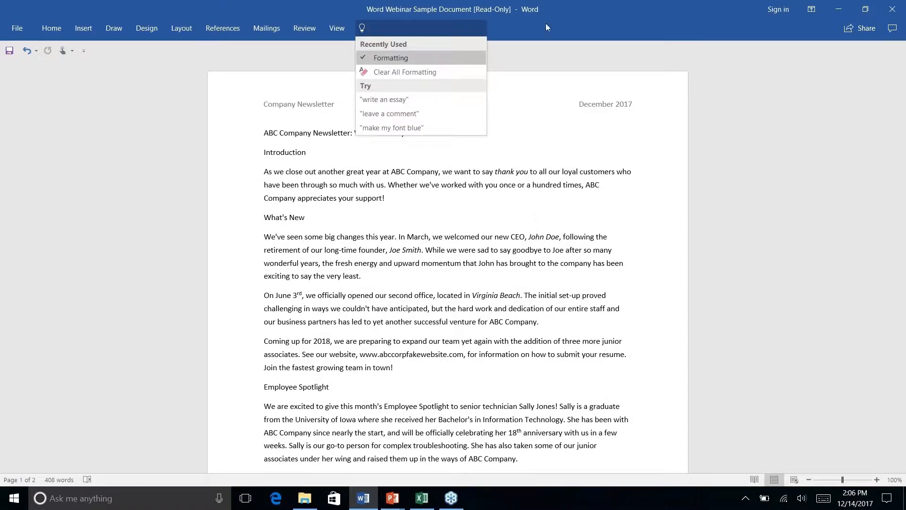
key(Escape)
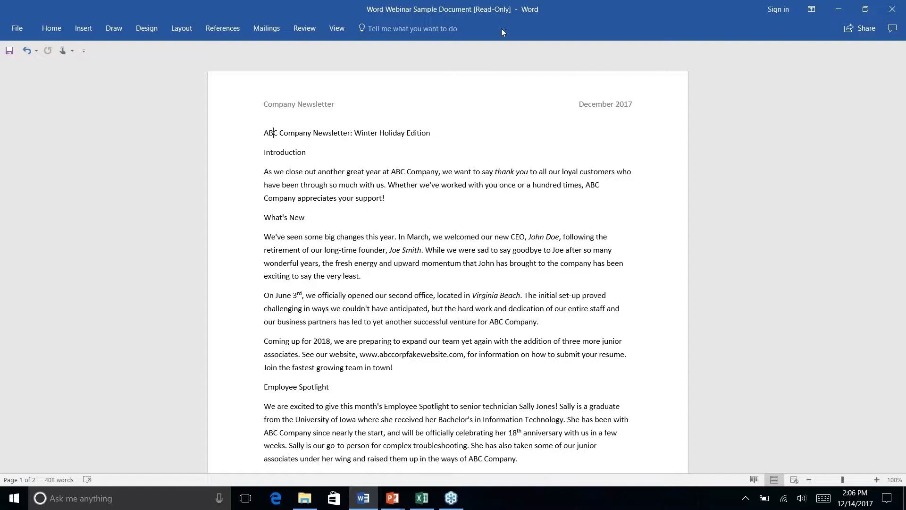
click(424, 30)
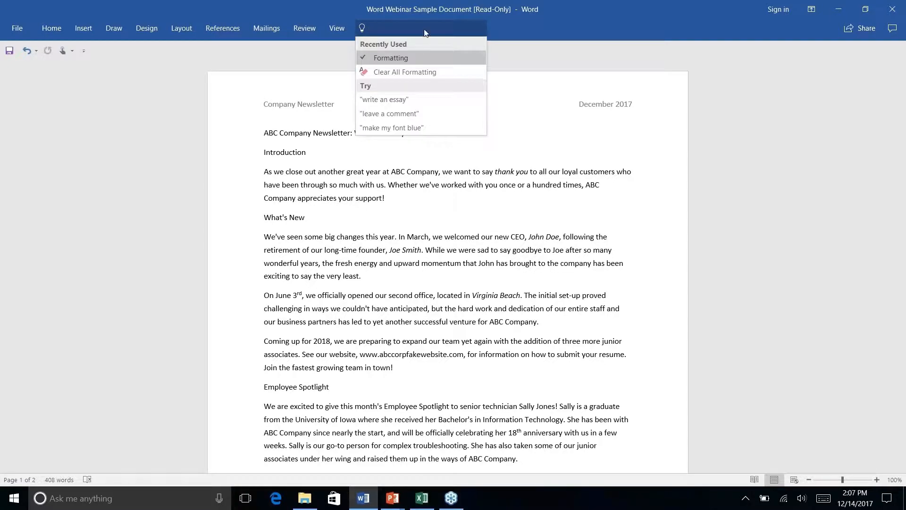
click(531, 22)
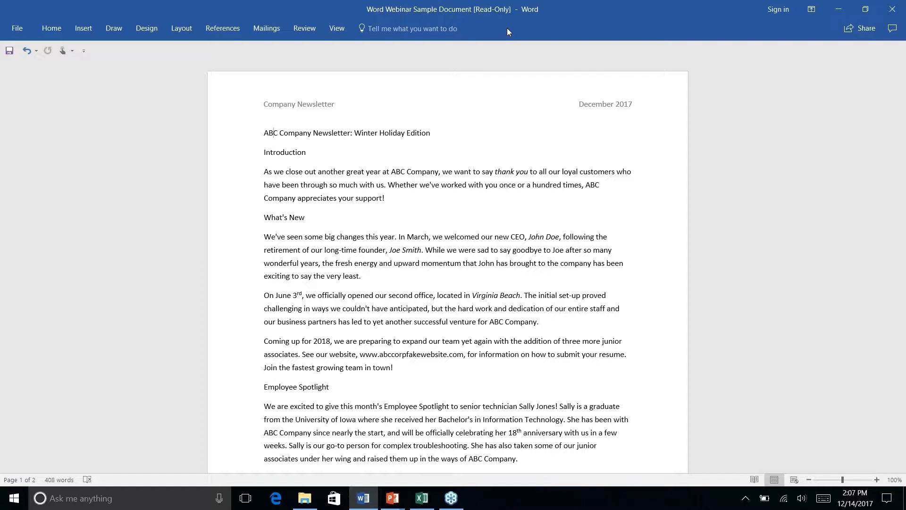
Look up "add link" with Tell Me, open the Add a Hyperlink command and close its dialog without inserting a link.
click(415, 30)
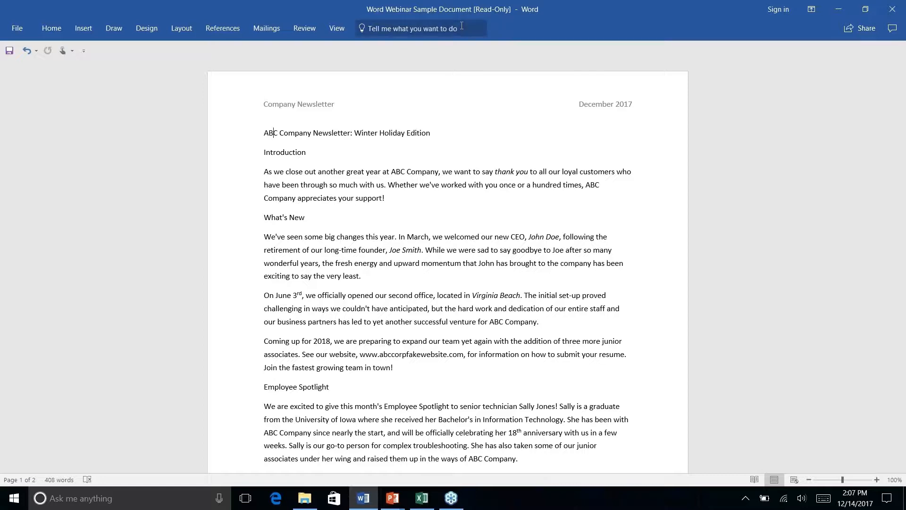
text(add)
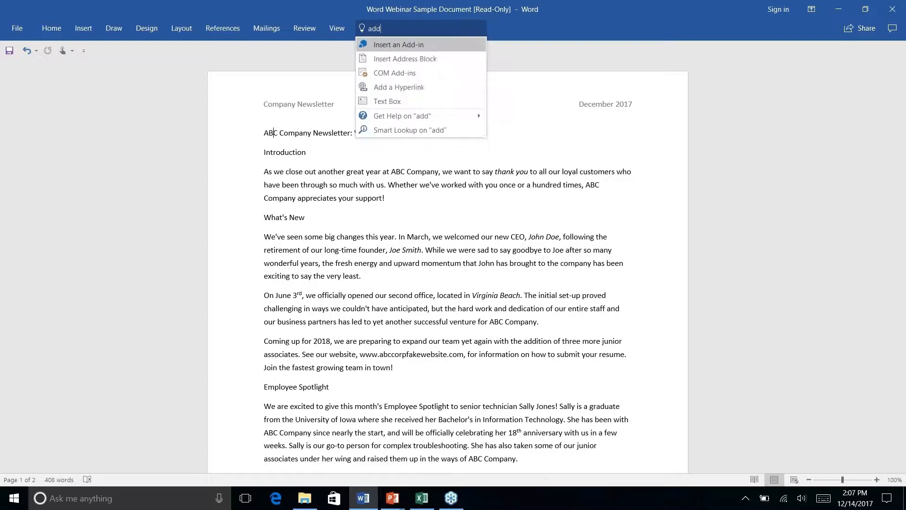
text( link)
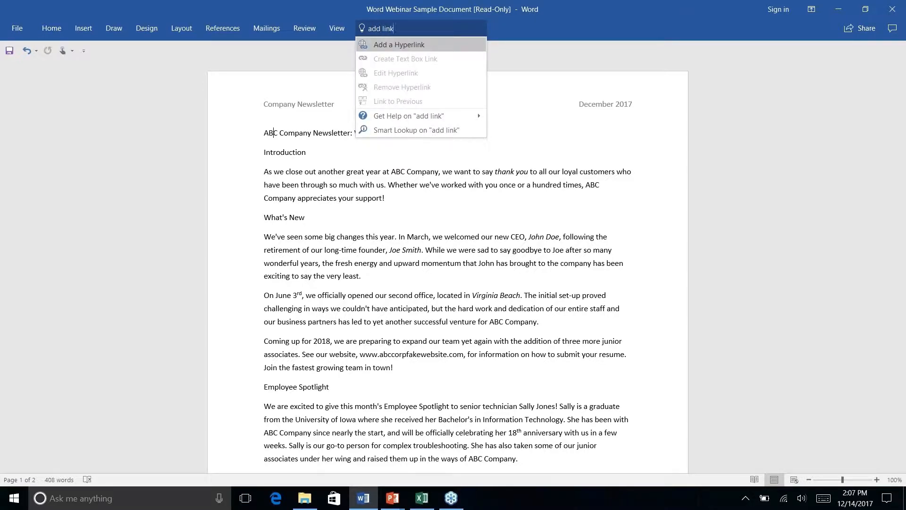
click(445, 44)
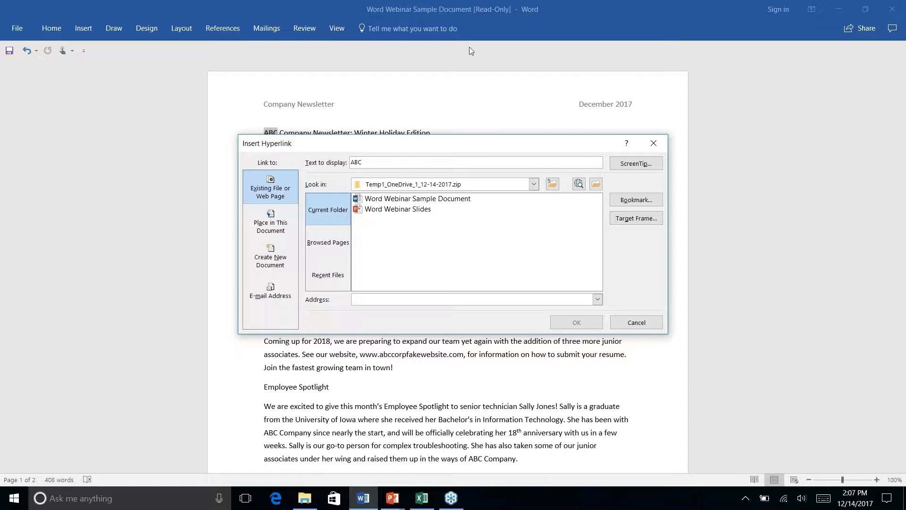
click(653, 143)
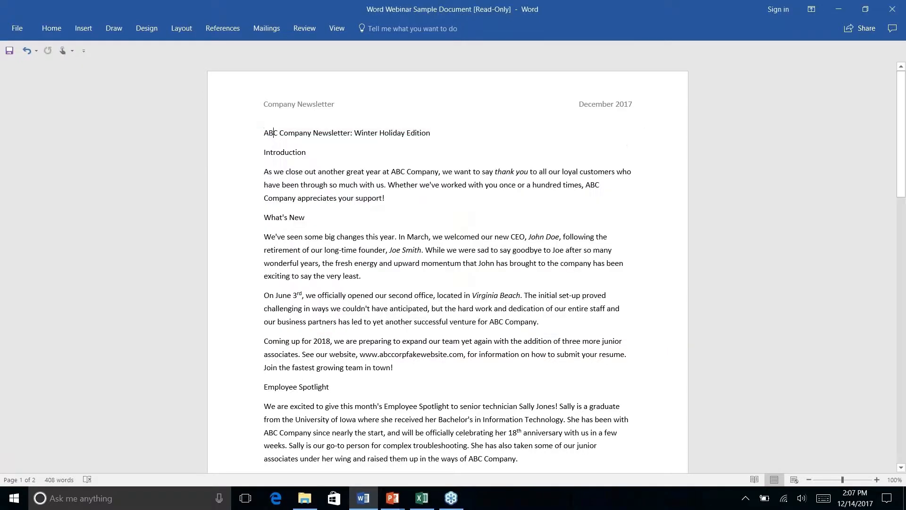
Check Tell Me's recently used commands and suggested phrases, and reveal the Home commands of the collapsed ribbon.
click(413, 32)
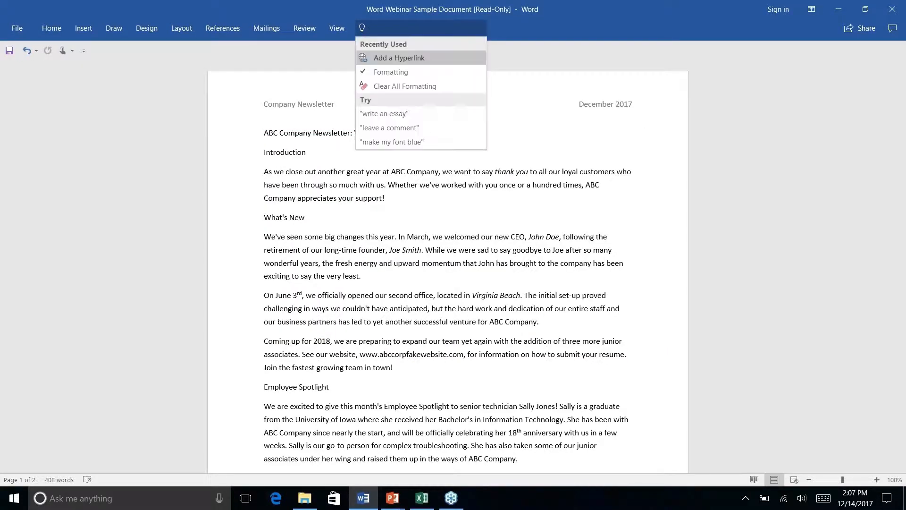
click(635, 54)
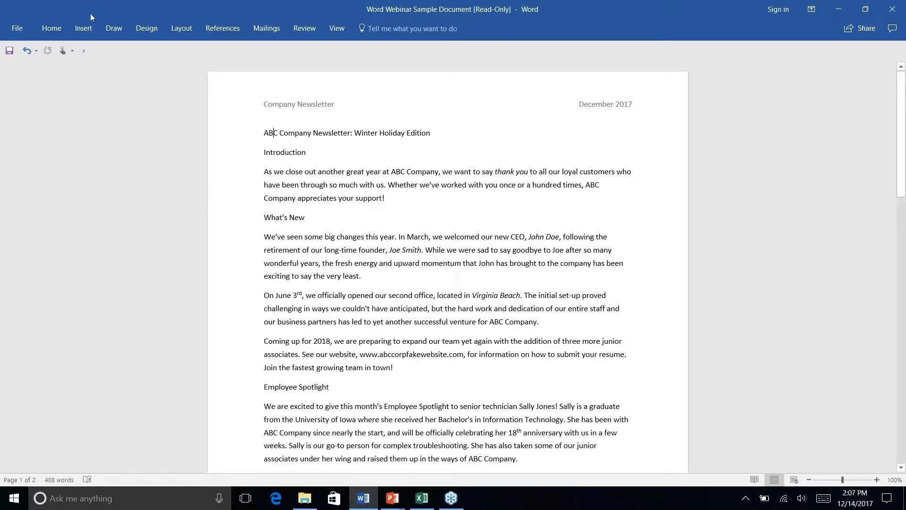
click(50, 32)
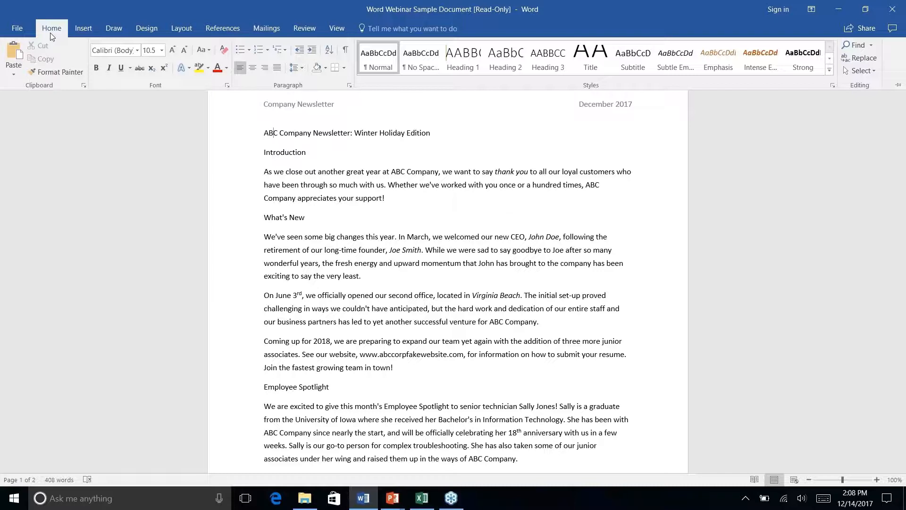
Switch briefly to the Researcher & Insights slide, return to the newsletter document and look through both of its pages.
key(alt+Tab)
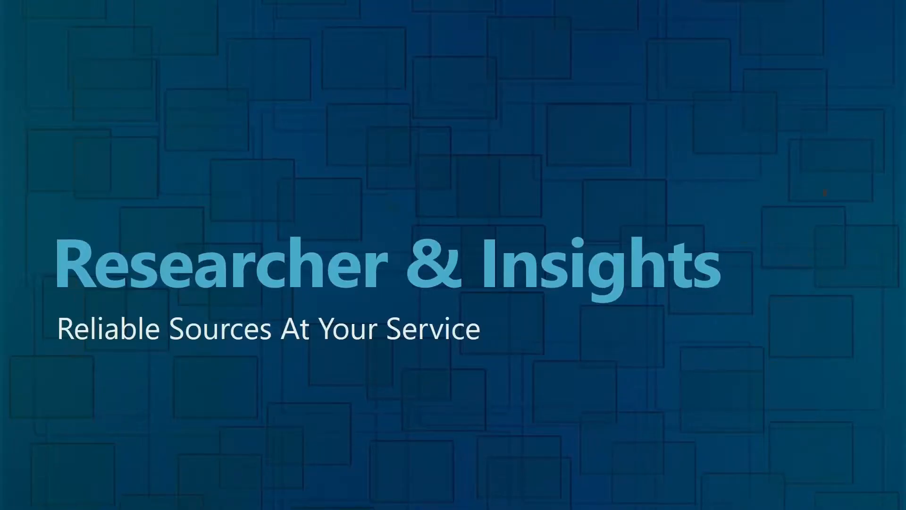
key(alt+Tab)
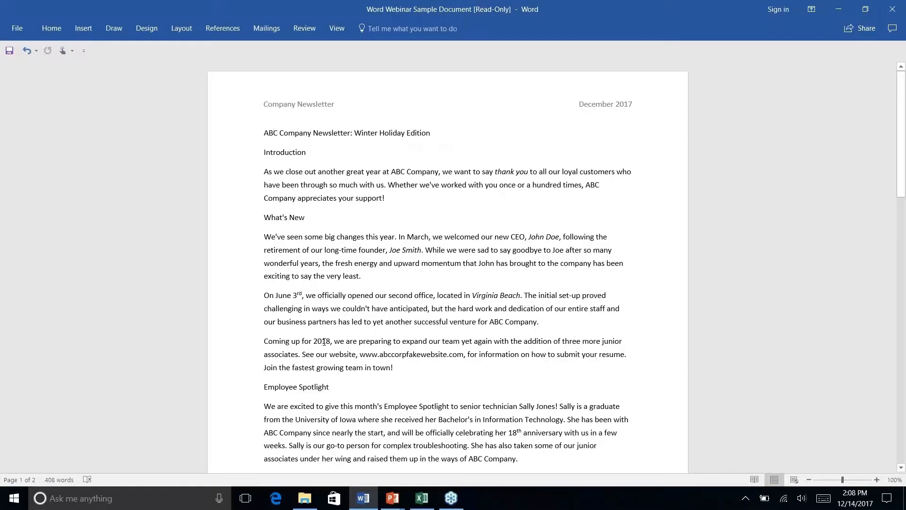
scroll(439, 312, down, 20)
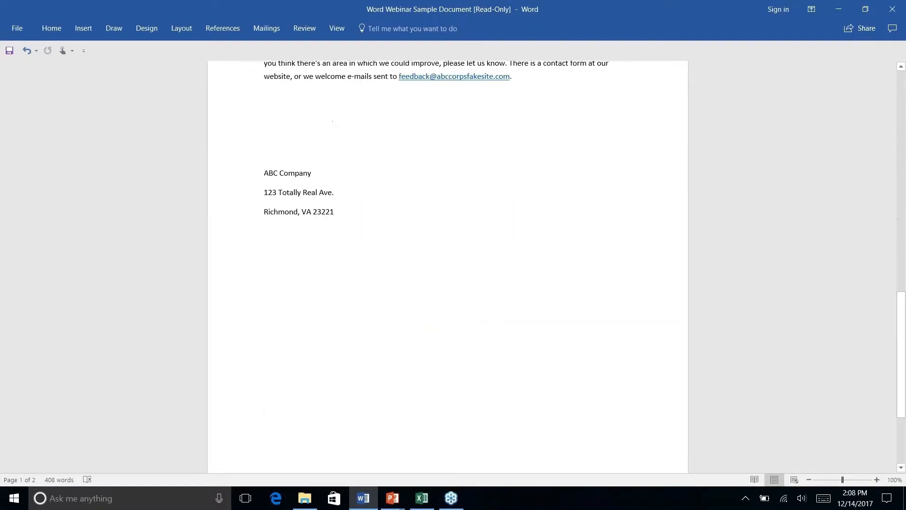
scroll(438, 312, up, 6)
scroll(438, 312, up, 12)
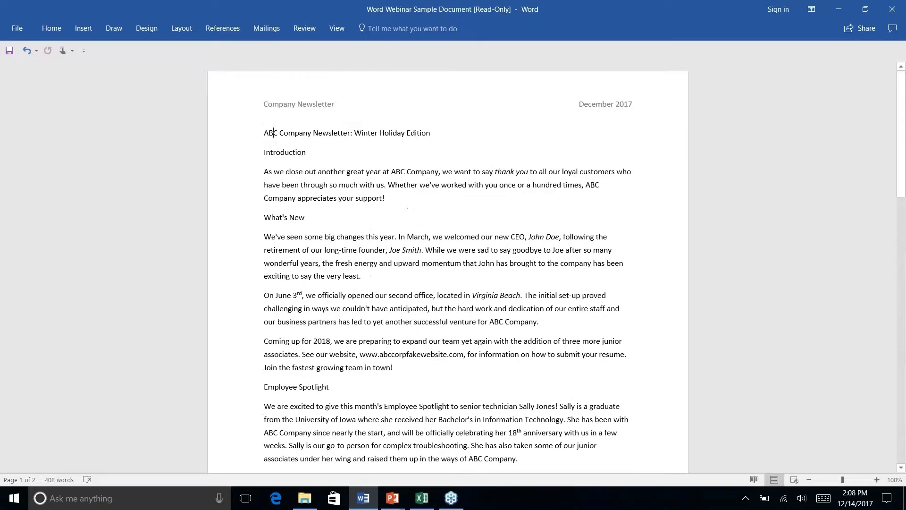
scroll(448, 267, down, 1)
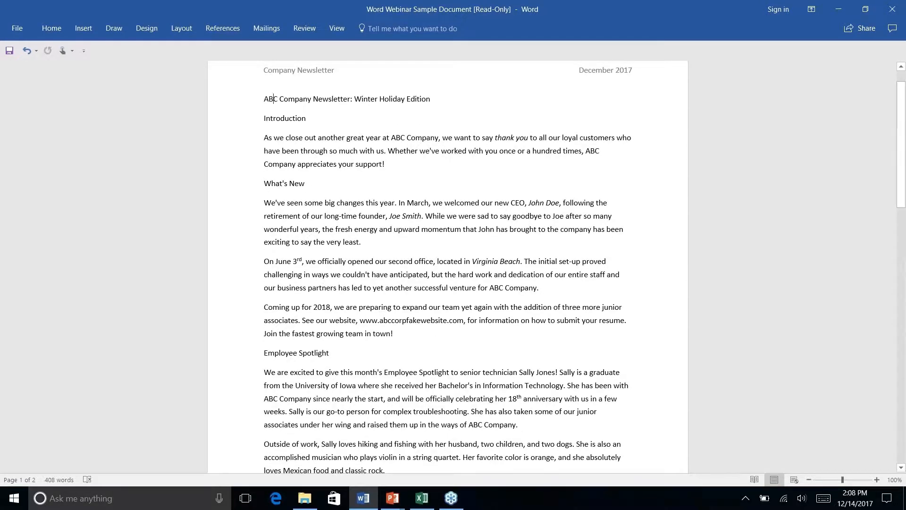
scroll(447, 311, down, 7)
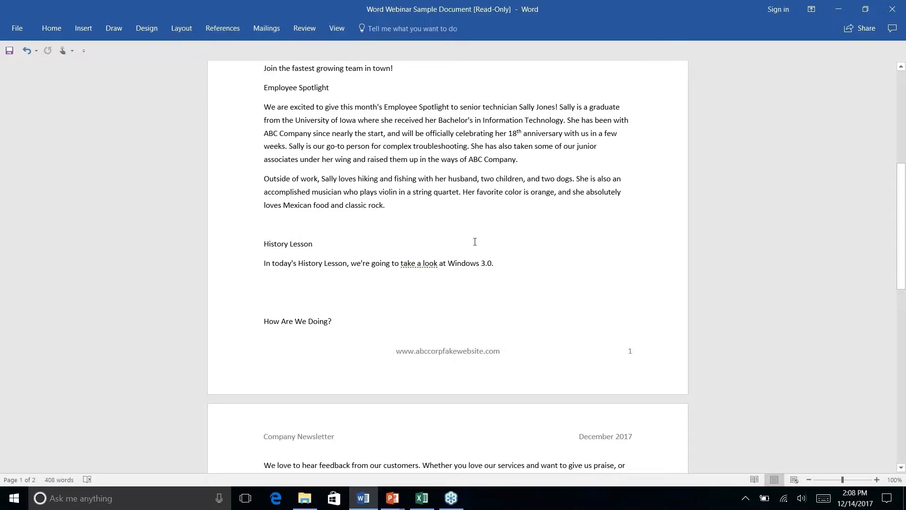
scroll(446, 250, down, 3)
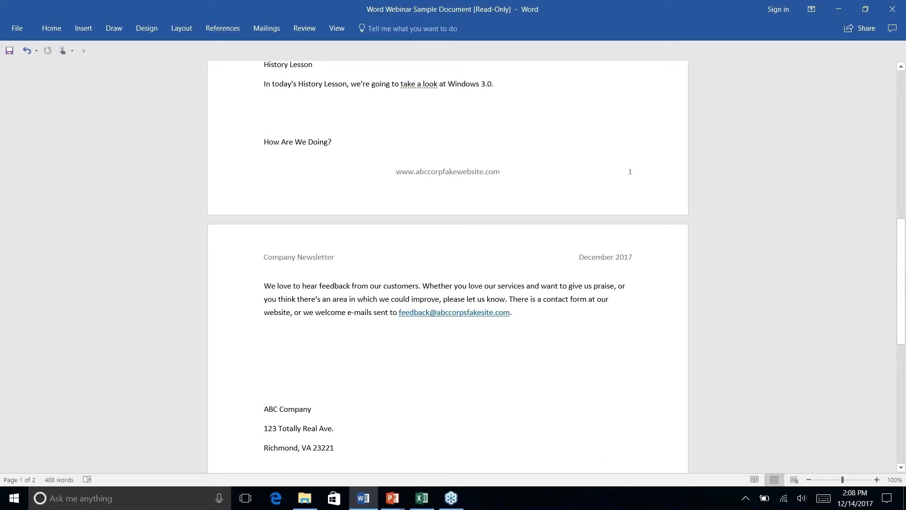
scroll(448, 266, up, 10)
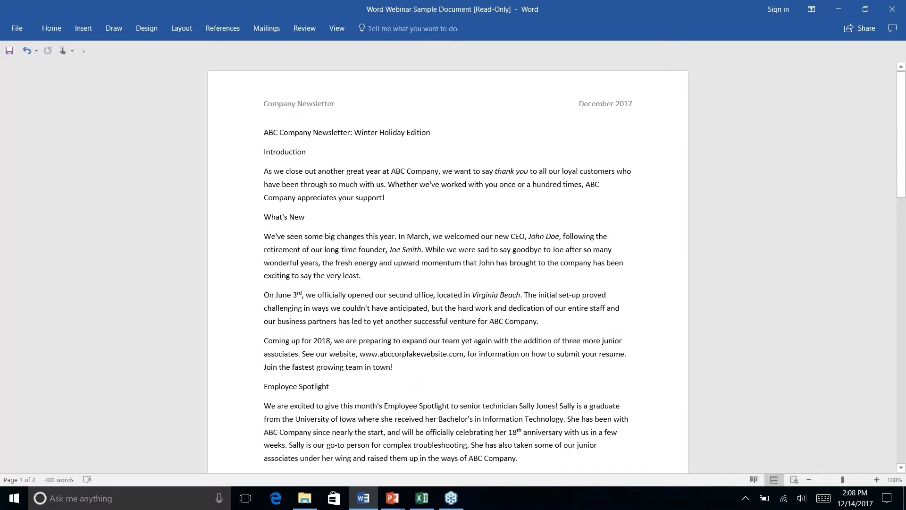
Run Smart Lookup on the text "Windows 3.0." in the History Lesson paragraph.
scroll(447, 266, down, 5)
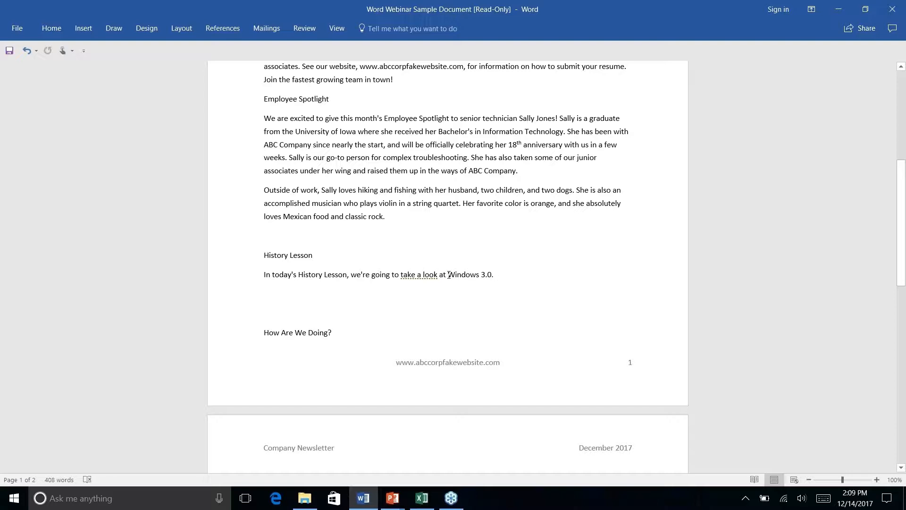
drag(448, 275, 496, 273)
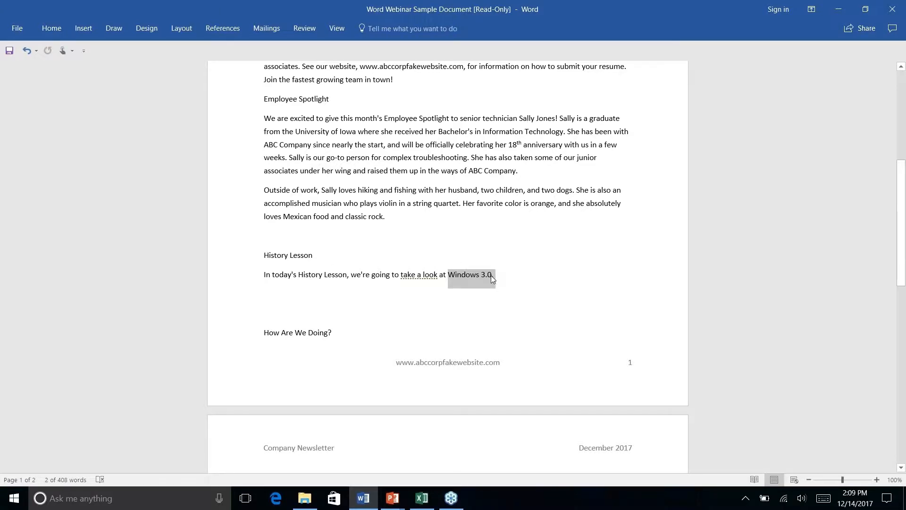
right_click(492, 277)
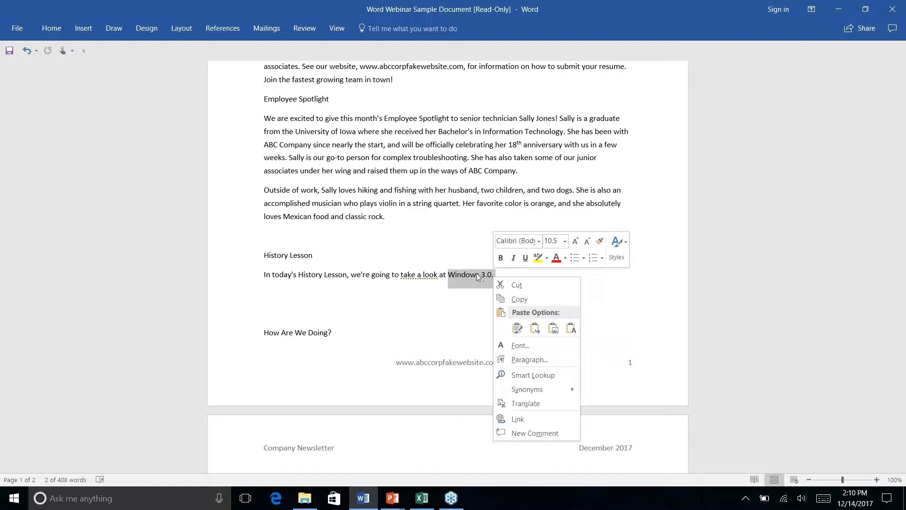
click(522, 375)
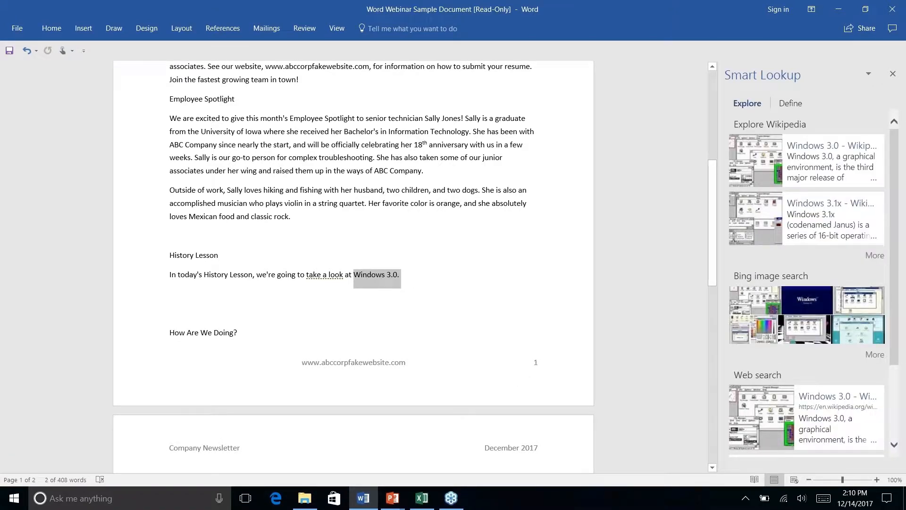
Examine the Wikipedia, Bing image and web search results that Smart Lookup offers for Windows 3.0.
click(805, 266)
scroll(834, 263, down, 1)
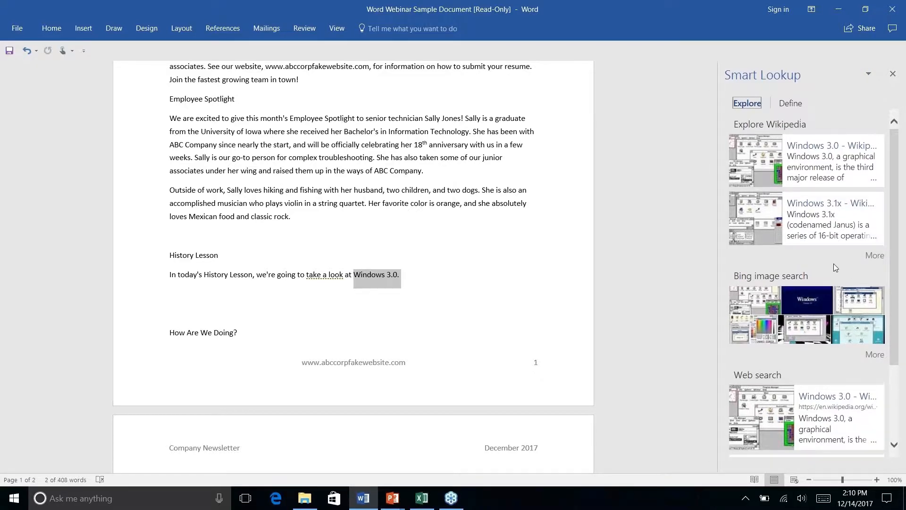
scroll(834, 264, down, 2)
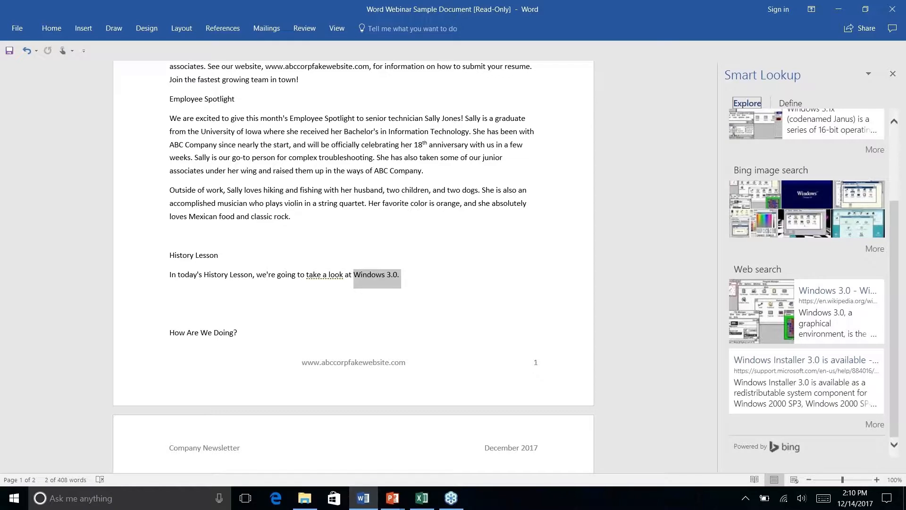
scroll(832, 208, up, 3)
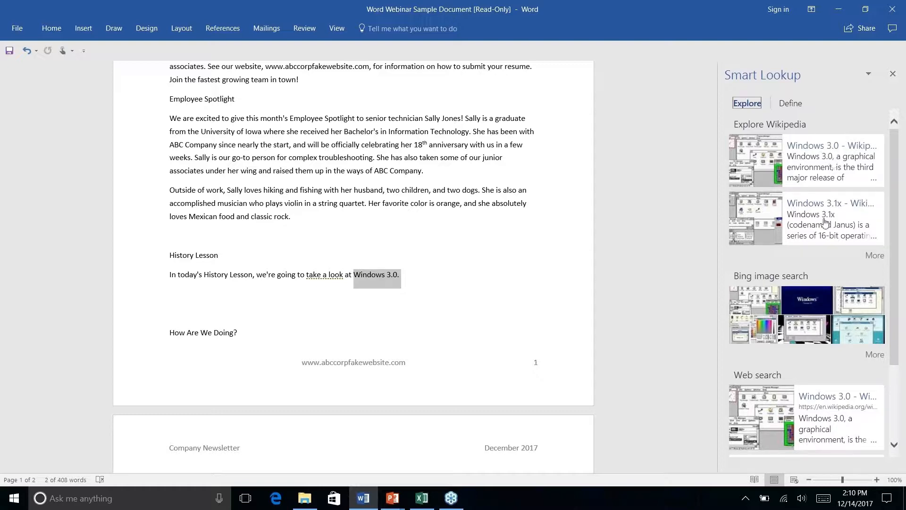
scroll(825, 224, down, 3)
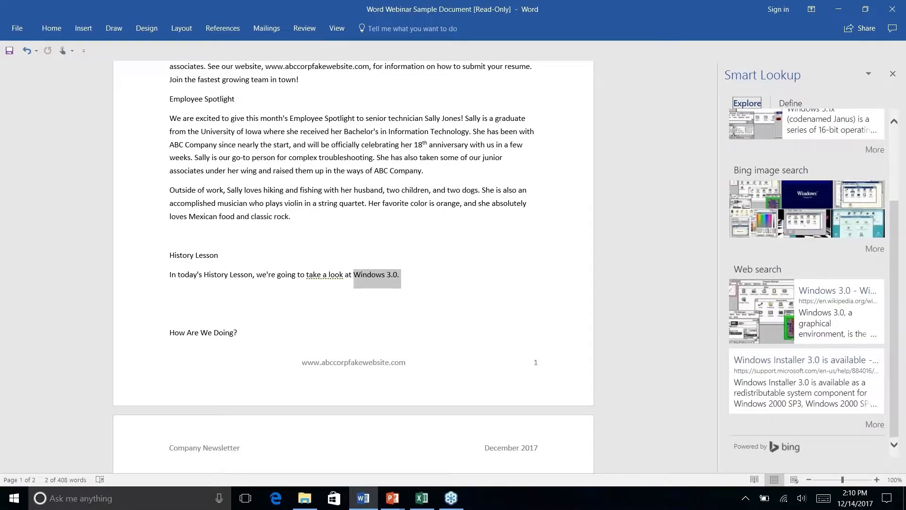
scroll(814, 282, up, 1)
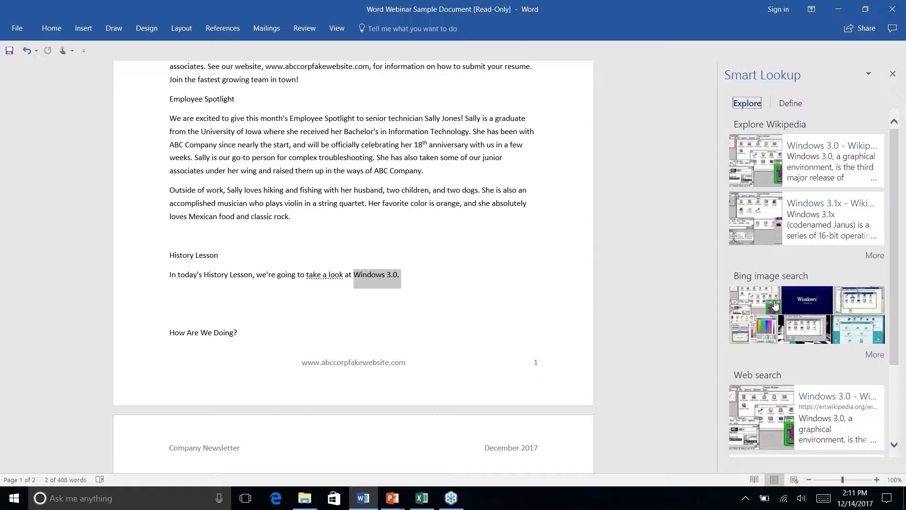
scroll(785, 375, down, 3)
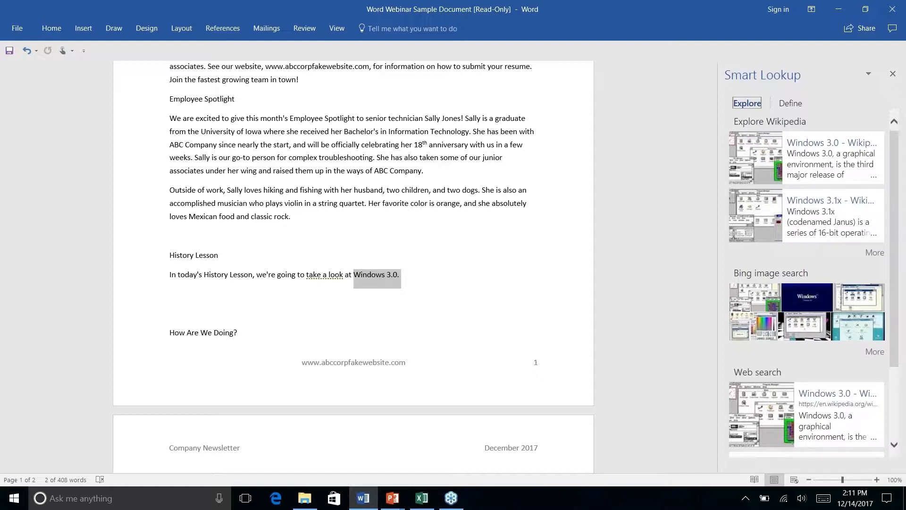
scroll(822, 147, up, 3)
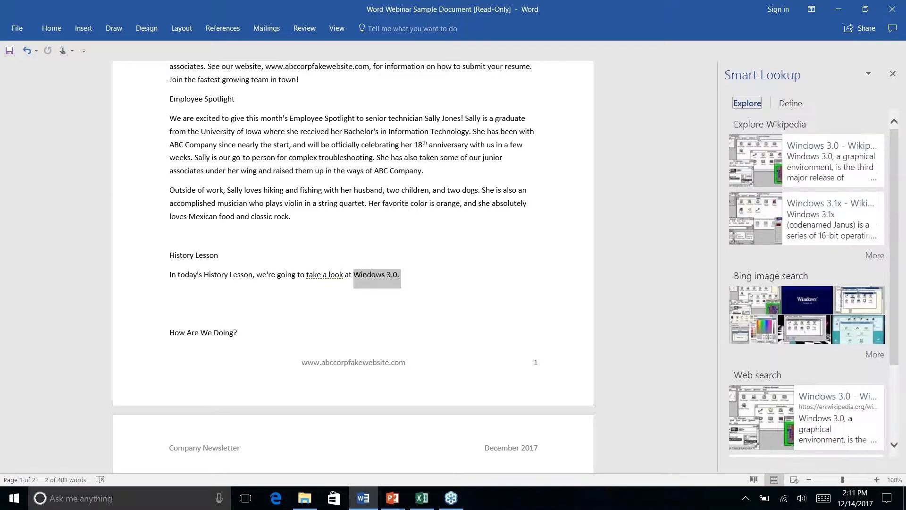
Open the Windows 3.0 Wikipedia article from Smart Lookup, close the browser and dismiss the Smart Lookup results.
click(821, 148)
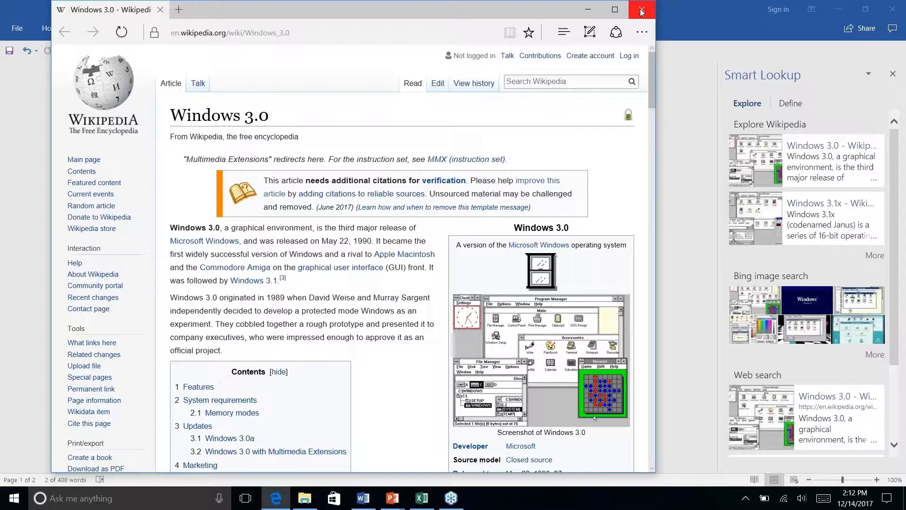
click(642, 12)
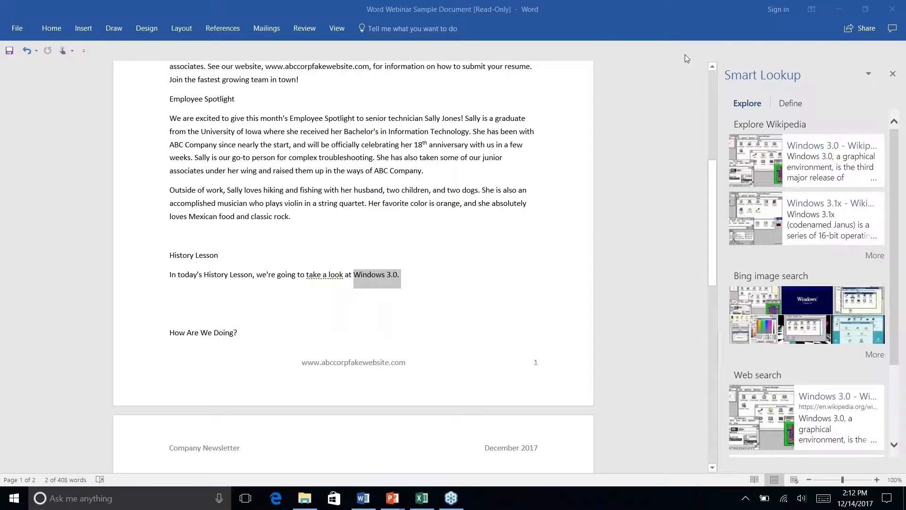
click(408, 276)
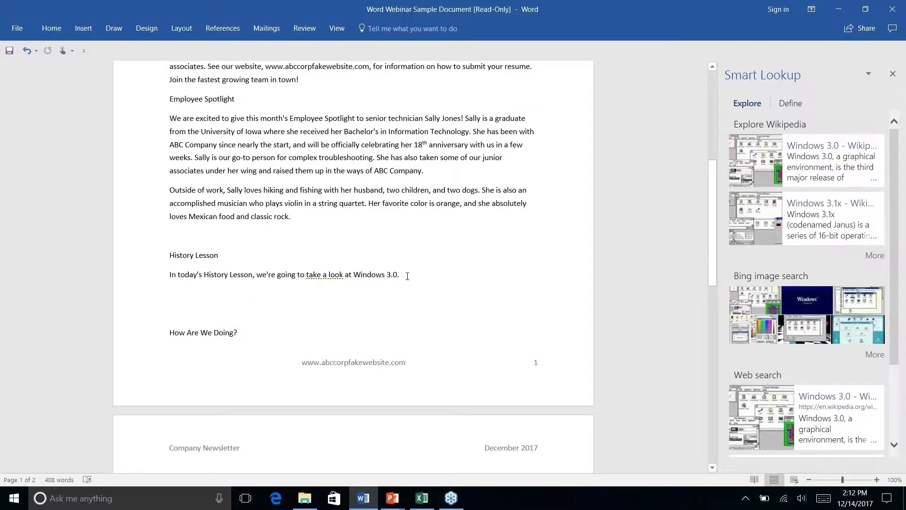
click(893, 74)
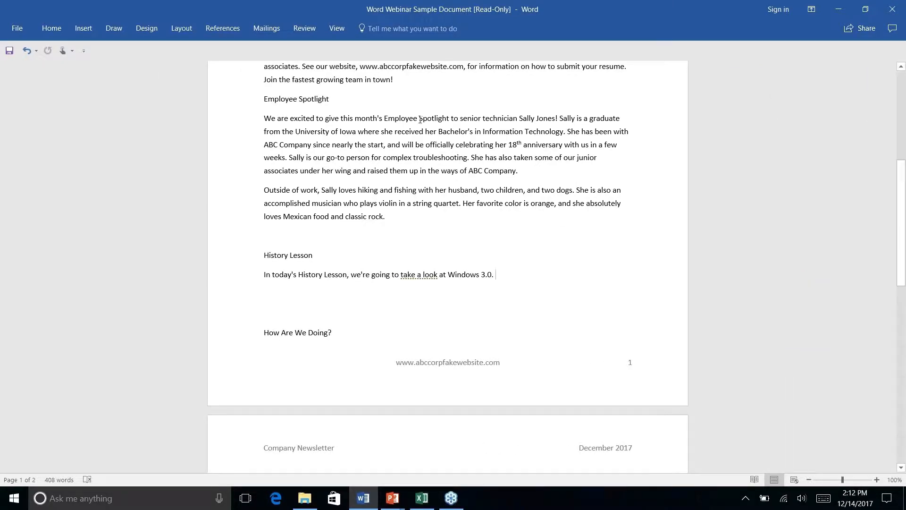
Review the available citation styles without changing the style, and search for "windows 3.0" in Researcher.
click(225, 30)
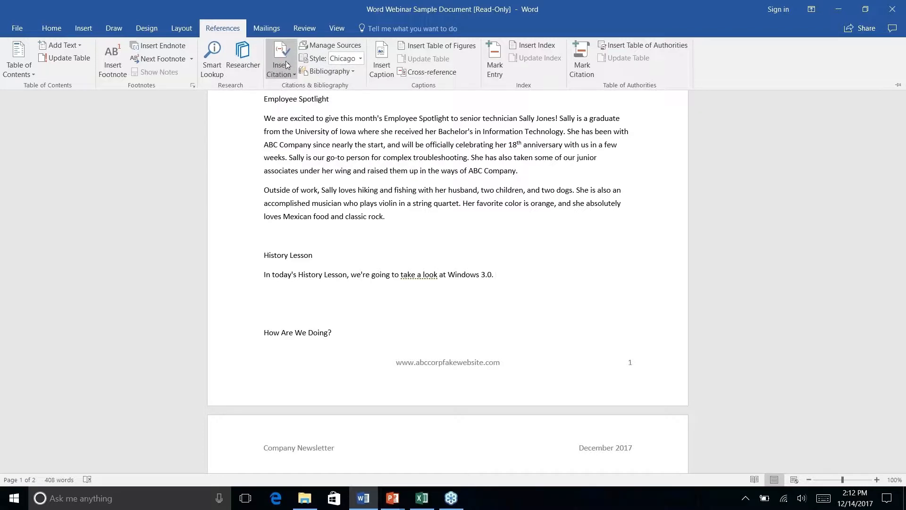
click(361, 58)
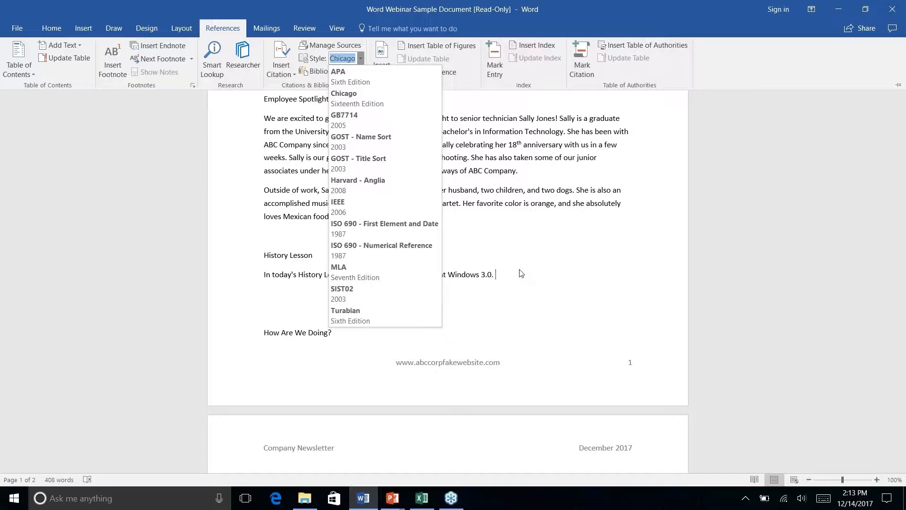
click(249, 66)
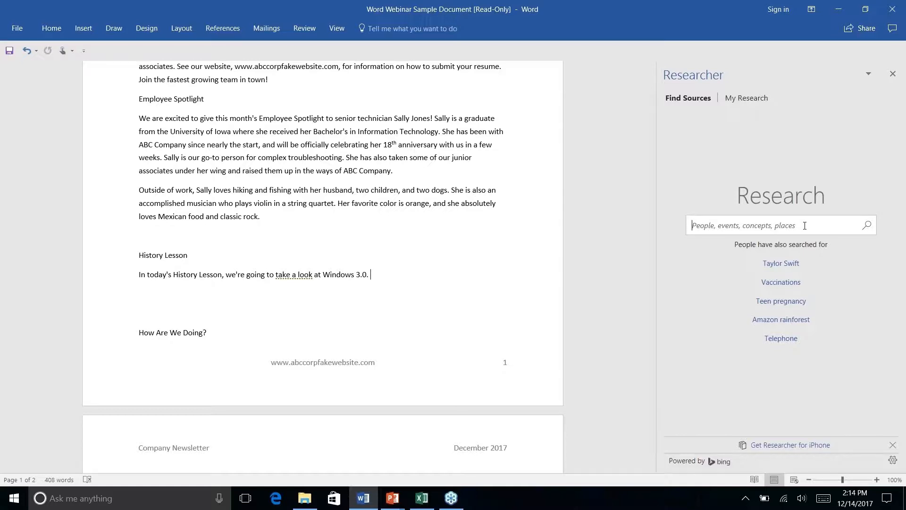
text(windo)
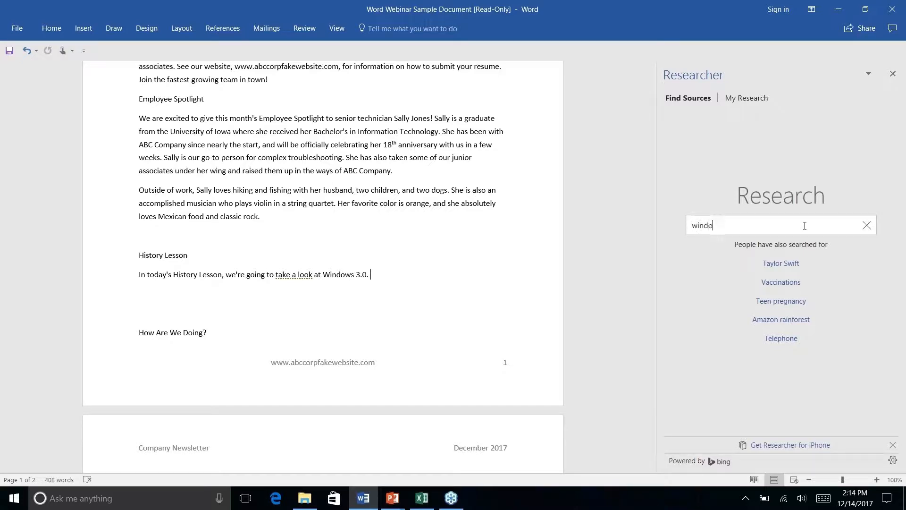
text(ws 3.0)
key(Return)
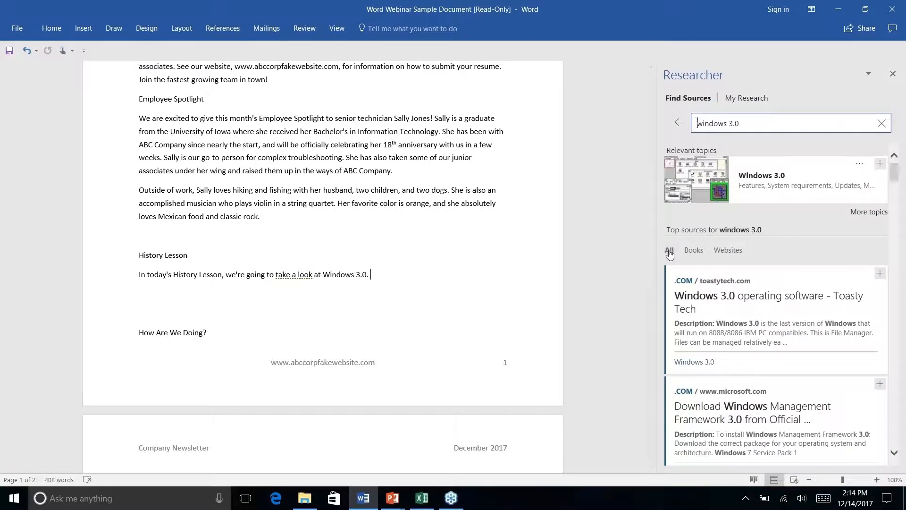
Filter the Researcher sources for windows 3.0 to books, switch back to all sources and browse them.
click(695, 251)
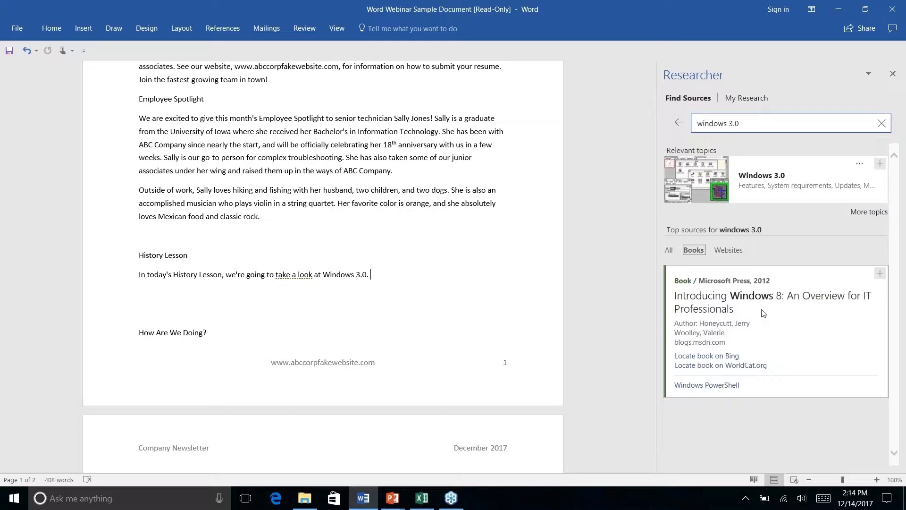
click(669, 251)
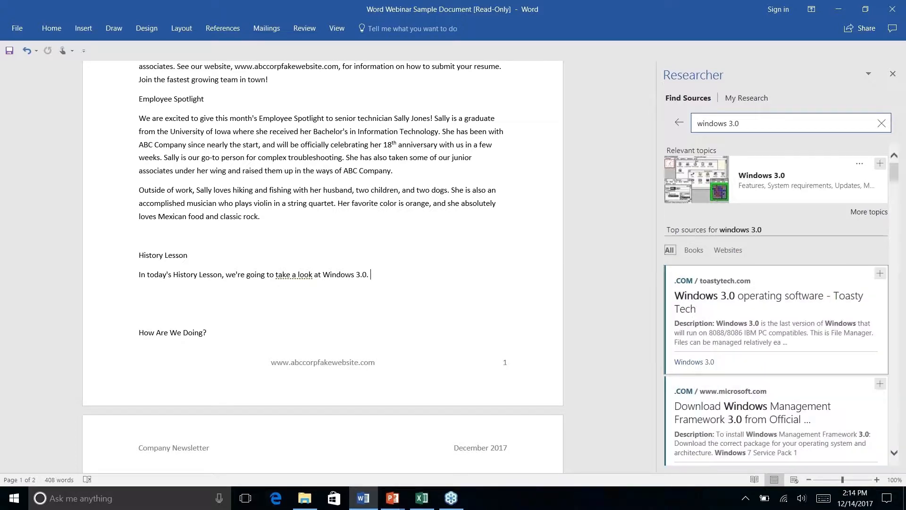
scroll(803, 314, down, 10)
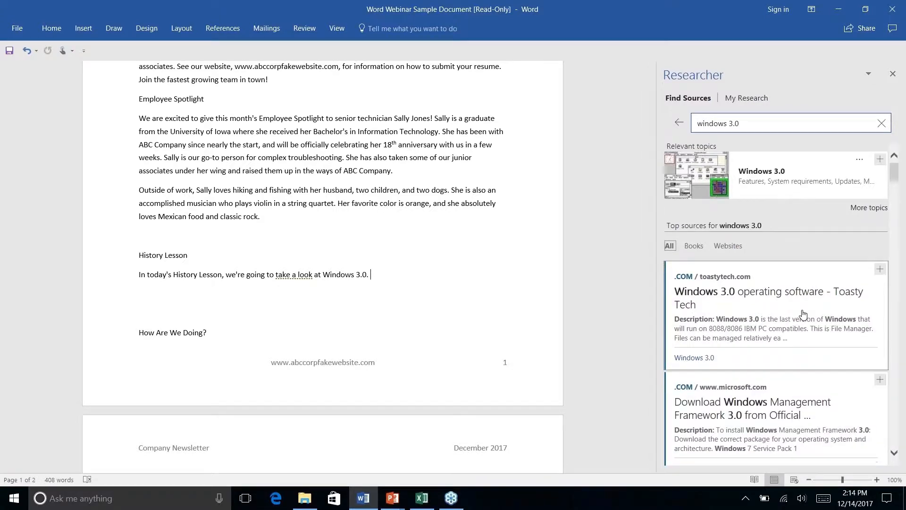
scroll(802, 314, up, 8)
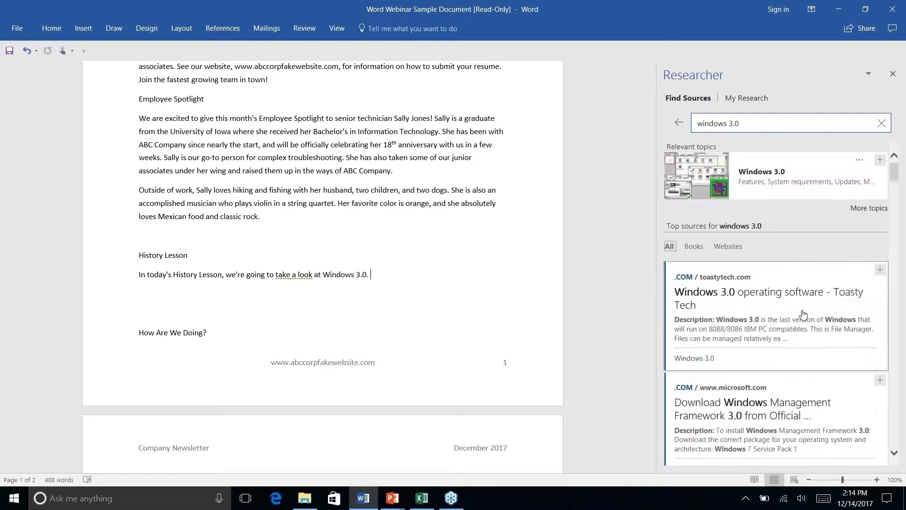
Browse the Researcher sources for windows 3.0, preview "Windows 3.0 operating software - Toasty Tech" and return to the source list.
scroll(803, 313, down, 5)
scroll(803, 314, down, 10)
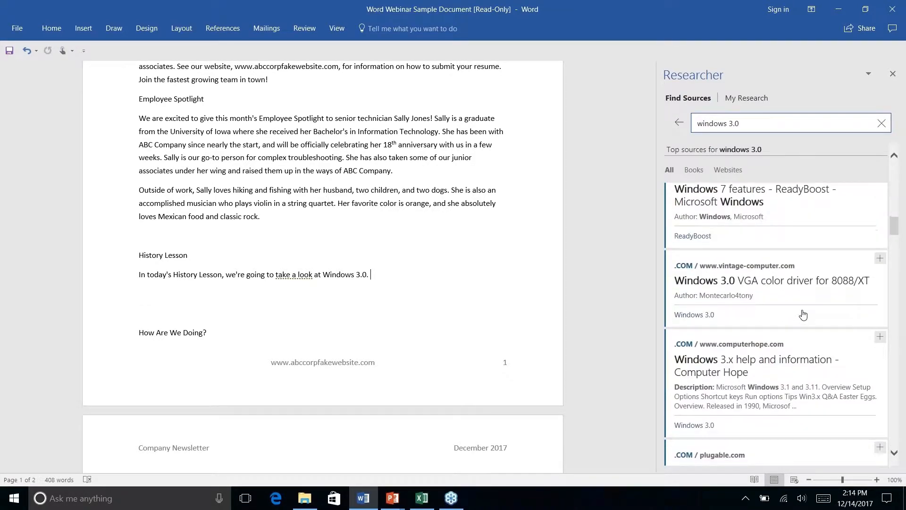
scroll(803, 313, down, 8)
scroll(803, 314, up, 3)
scroll(803, 314, up, 15)
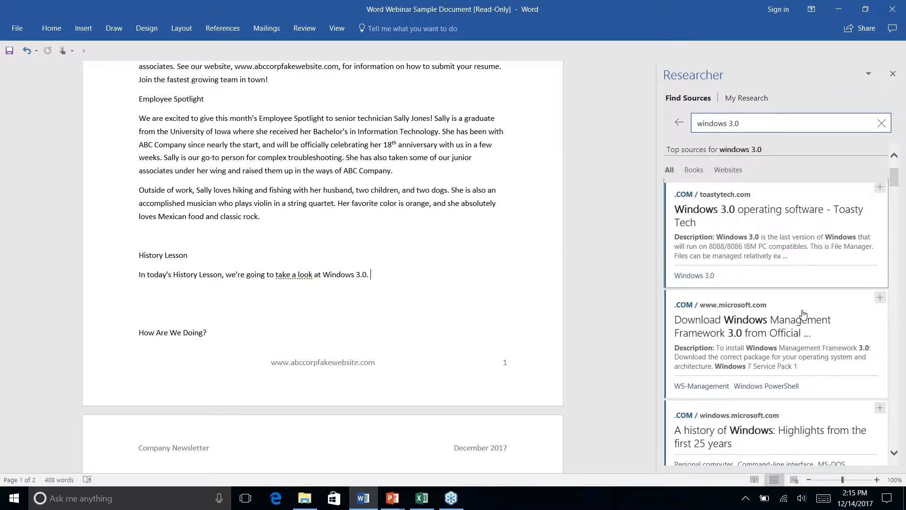
scroll(803, 314, up, 3)
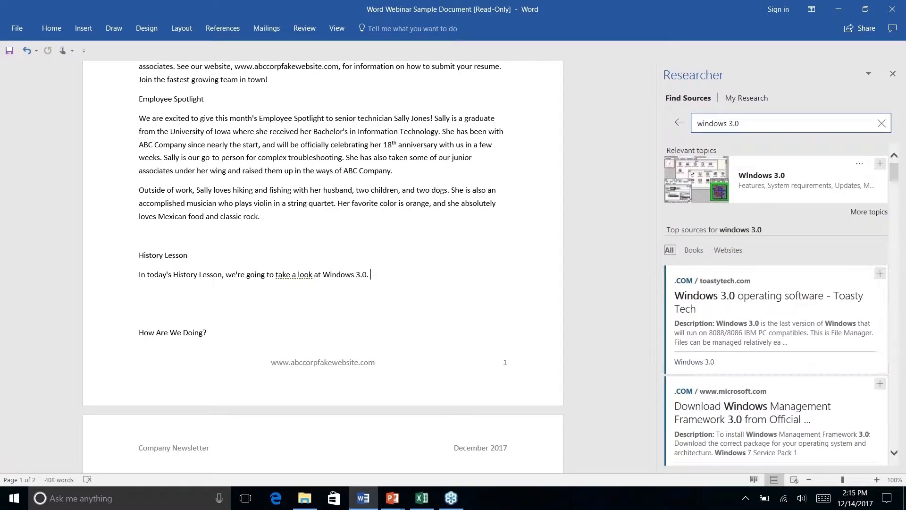
click(787, 306)
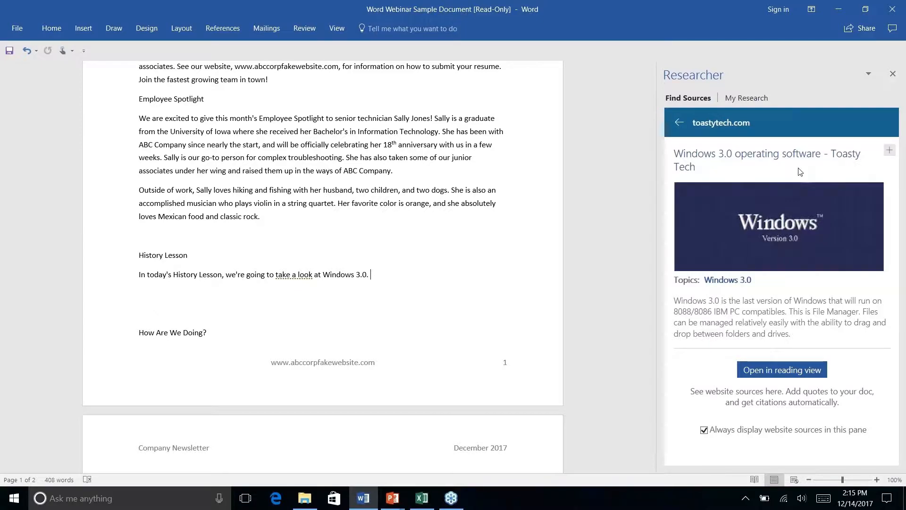
click(678, 123)
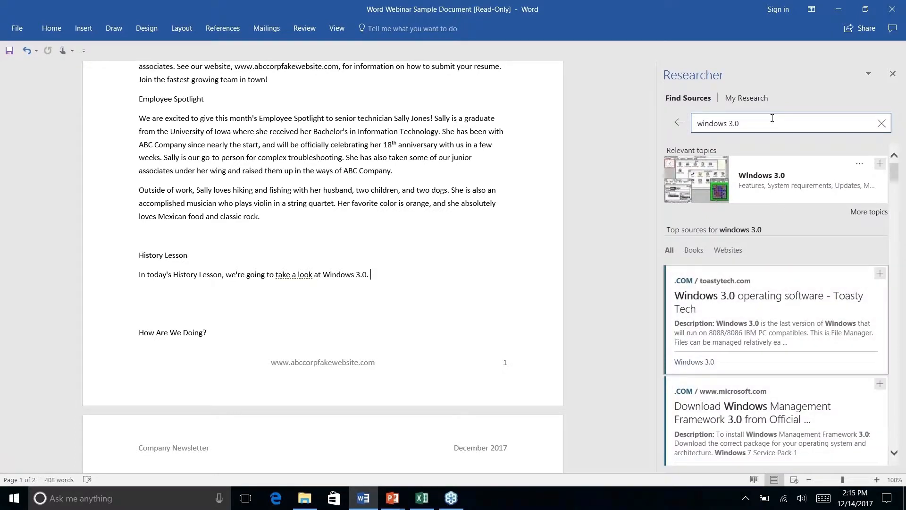
Search Researcher for "windows 3.0 history", preview the ITProPortal article on Windows 3.0 turning 20, and go back to the windows 3.0 results.
click(774, 123)
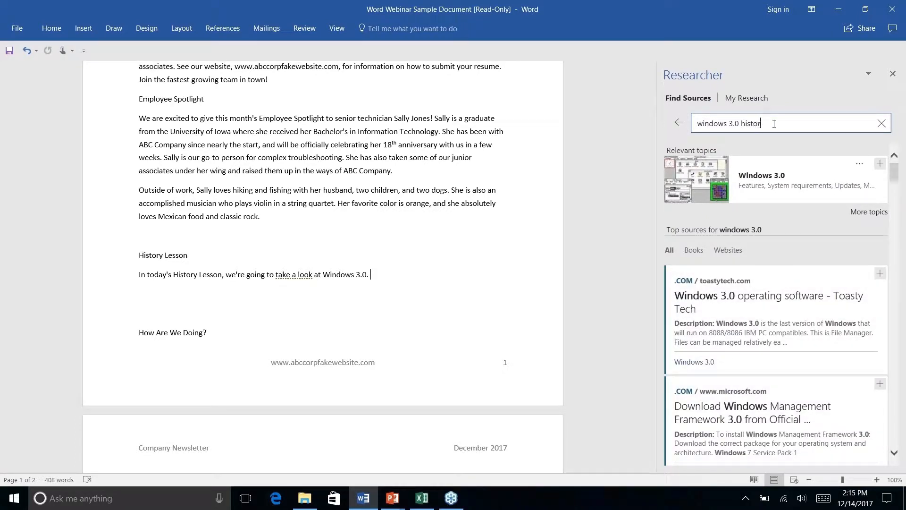
key(Return)
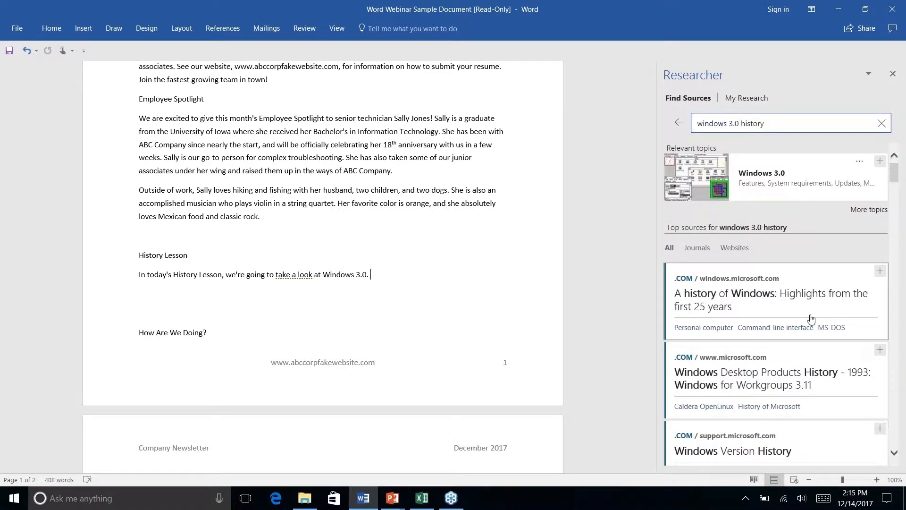
scroll(811, 319, down, 10)
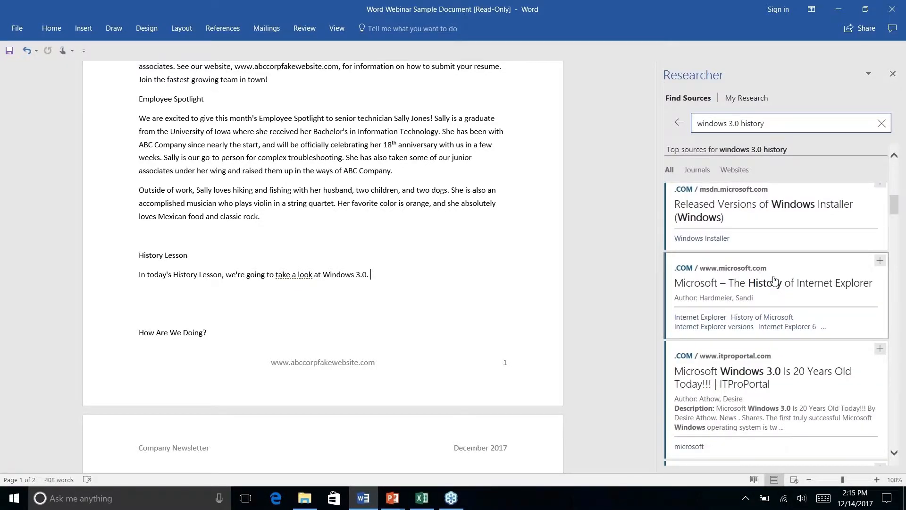
click(761, 379)
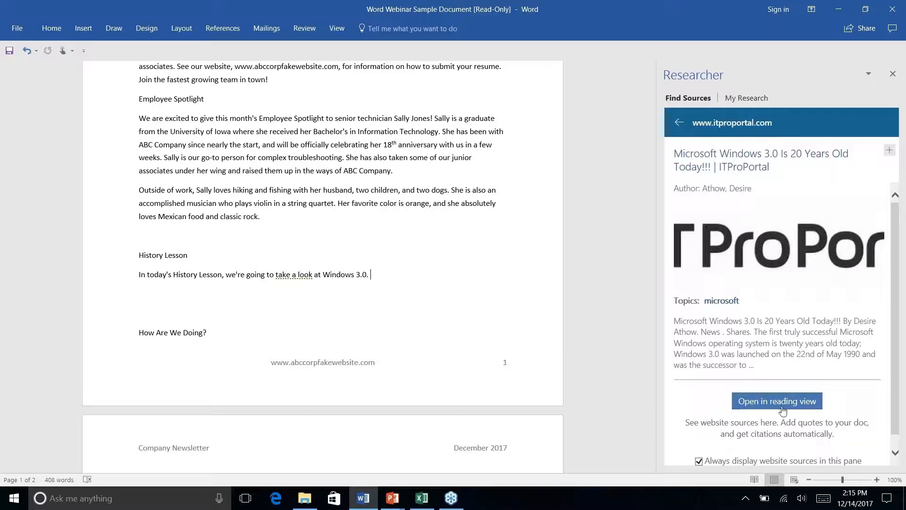
click(678, 124)
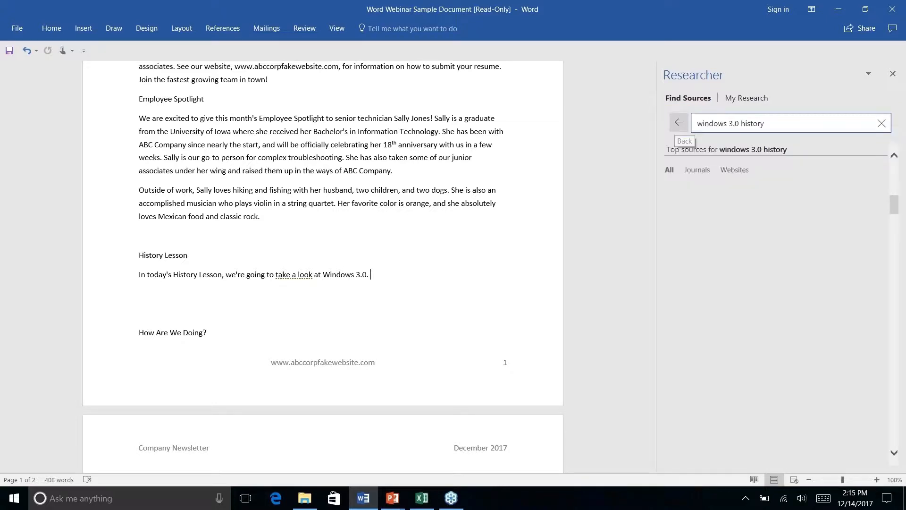
double_click(770, 124)
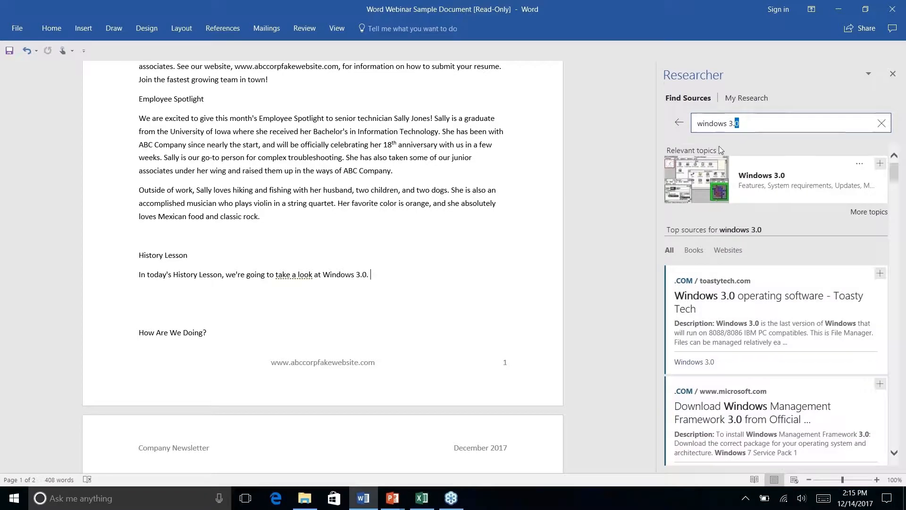
click(754, 128)
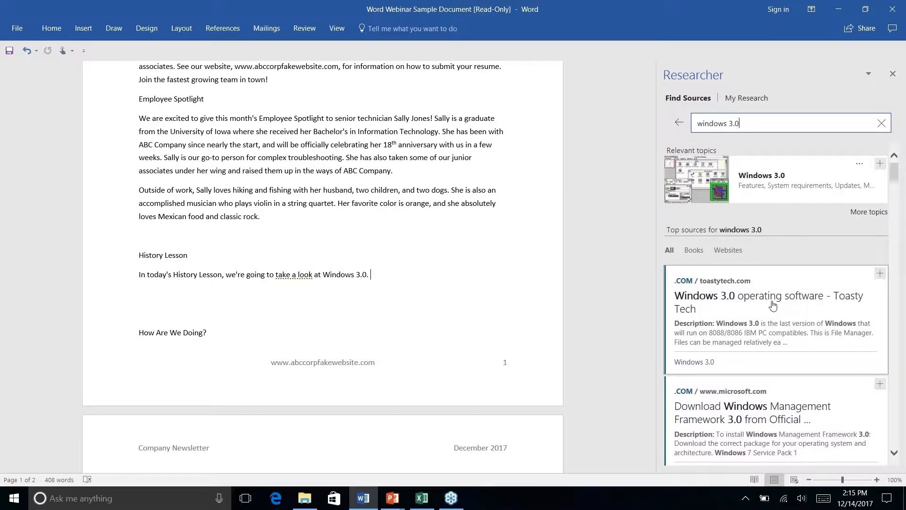
Open the source "Windows 3.0 with Multimedia Extensions - Toasty Tech" and copy its summary paragraph into the document below the History Lesson sentence.
scroll(773, 306, down, 4)
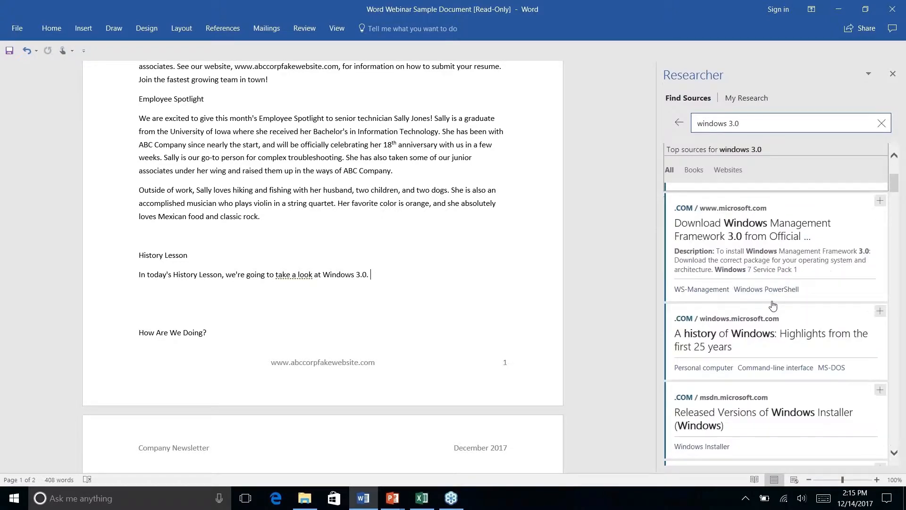
scroll(772, 306, down, 6)
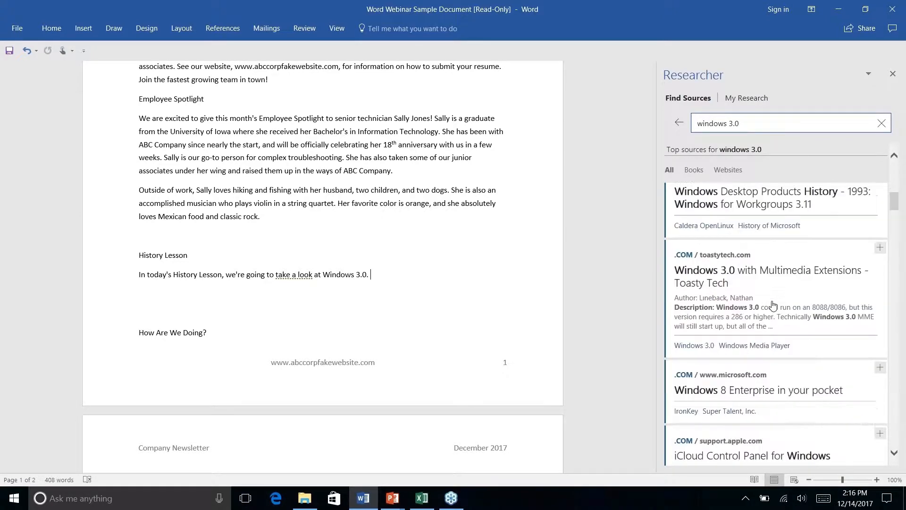
scroll(773, 306, down, 1)
click(771, 250)
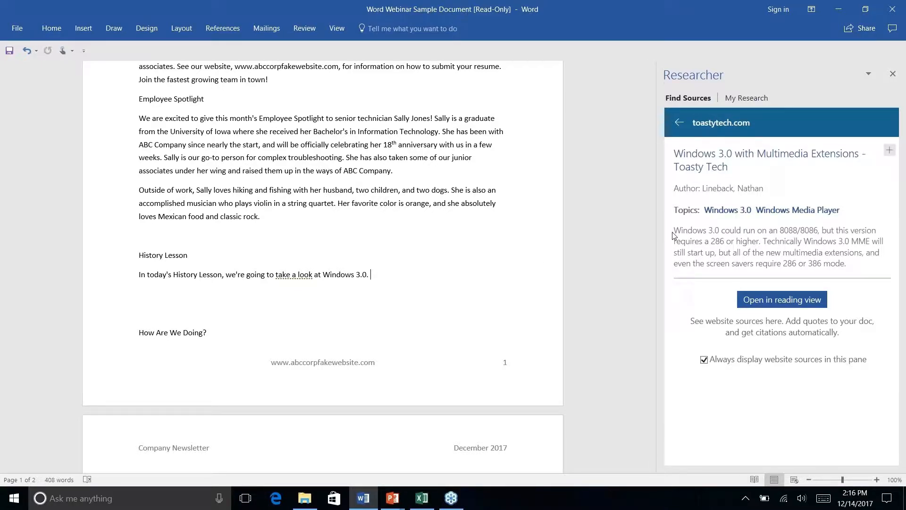
drag(678, 232, 866, 267)
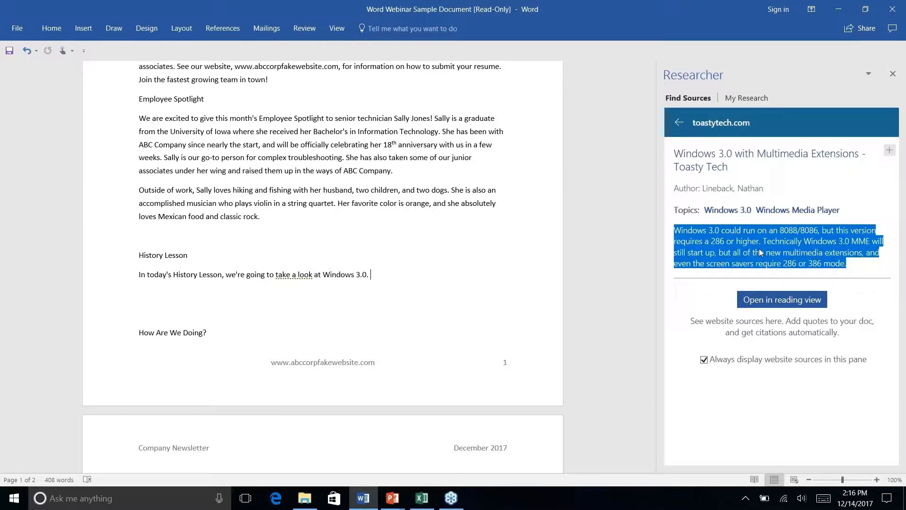
drag(761, 253, 447, 301)
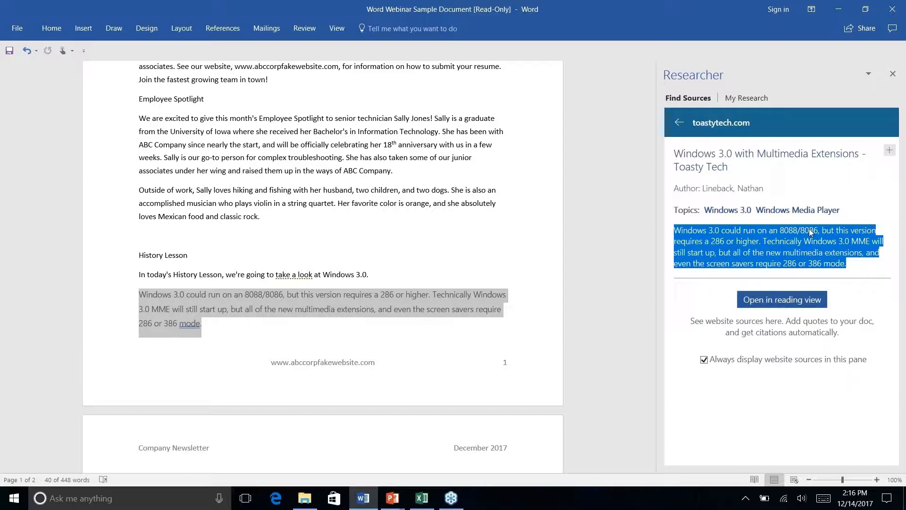
Open the Multimedia Extensions article in reading view and read through it to the paragraph about 8088/8086 support.
click(768, 305)
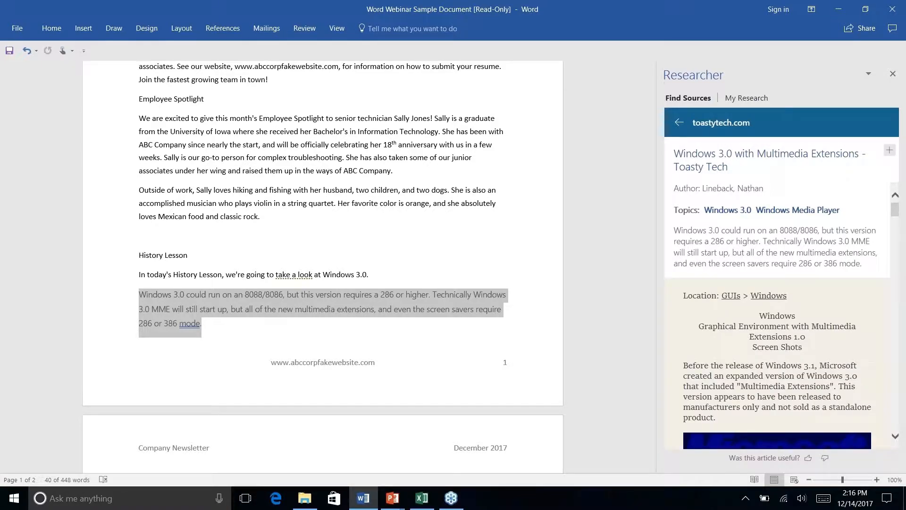
scroll(829, 235, down, 10)
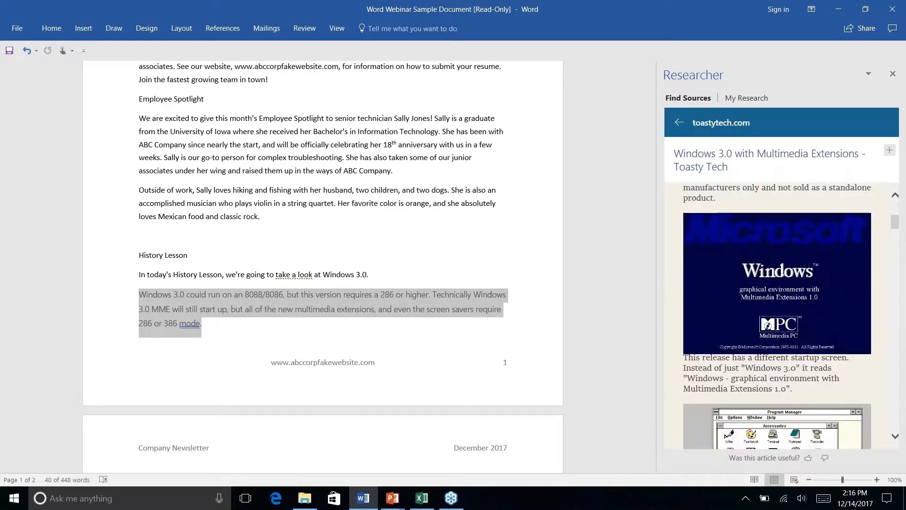
scroll(777, 315, down, 3)
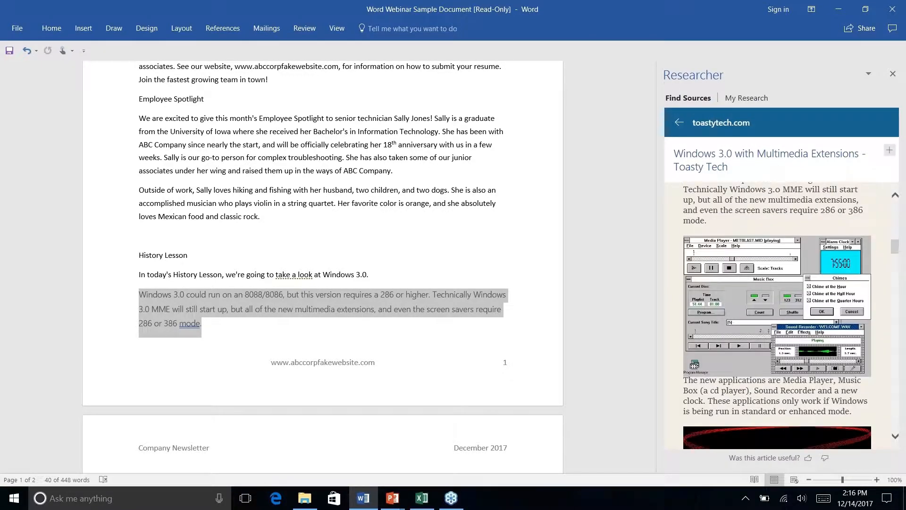
scroll(777, 315, up, 6)
scroll(786, 296, down, 5)
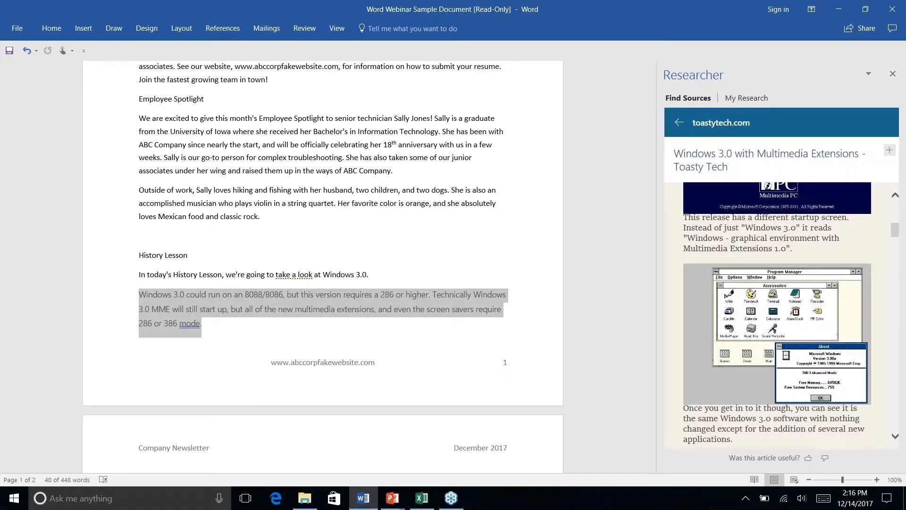
scroll(786, 296, up, 3)
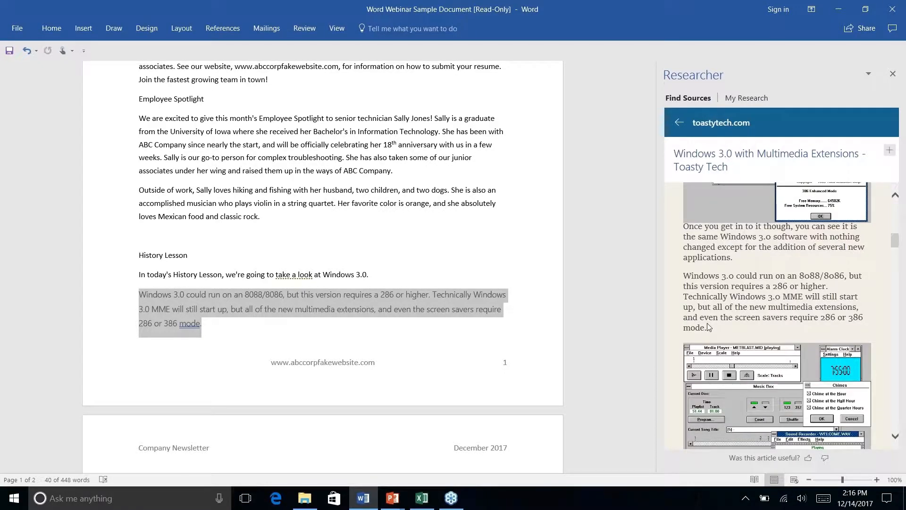
scroll(711, 282, up, 1)
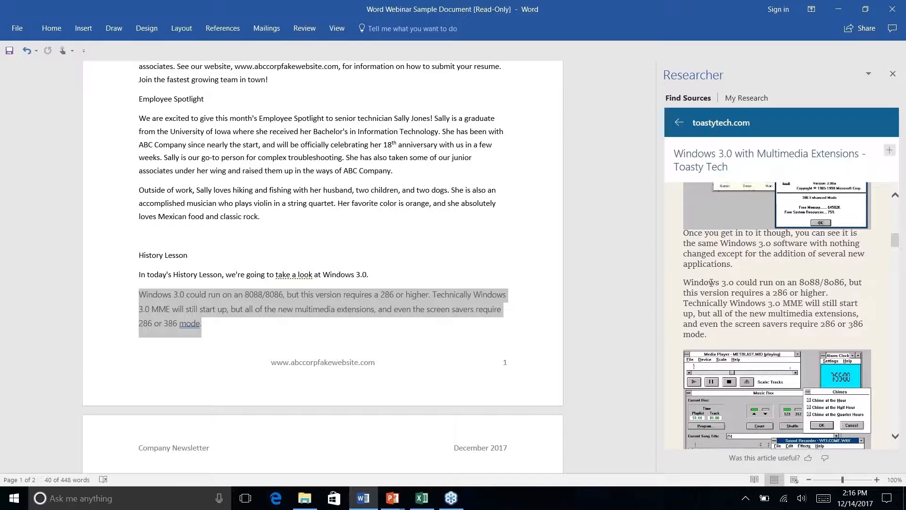
Select the article's 8088/8086 paragraph to view the options for adding it, and read on to the media player paragraph.
drag(686, 283, 763, 334)
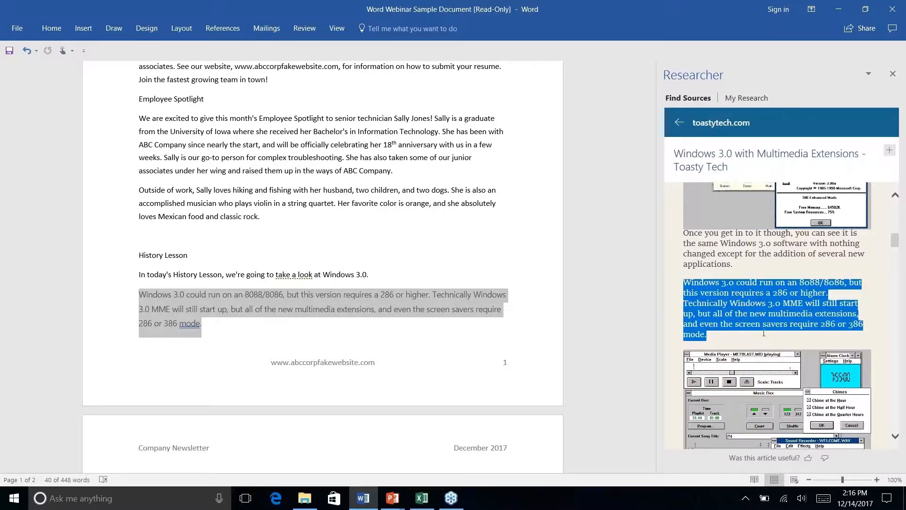
scroll(762, 335, up, 3)
scroll(763, 334, down, 8)
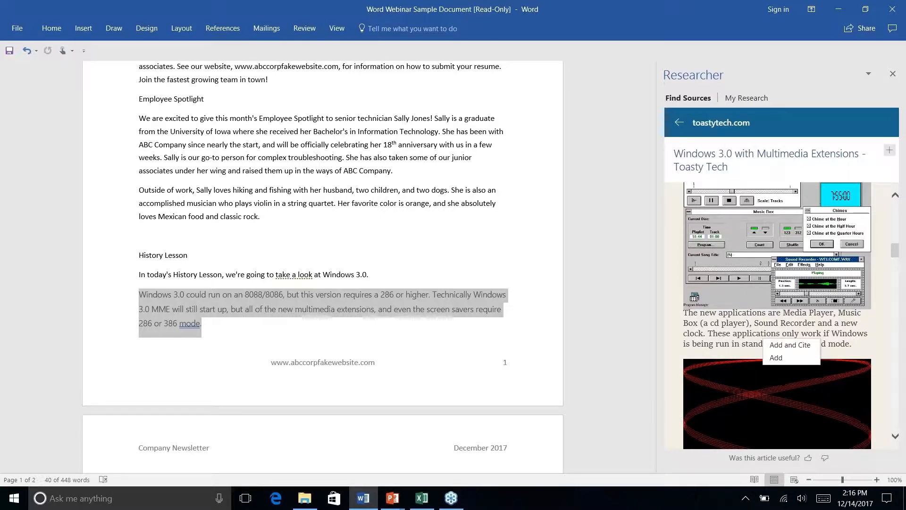
scroll(762, 334, down, 4)
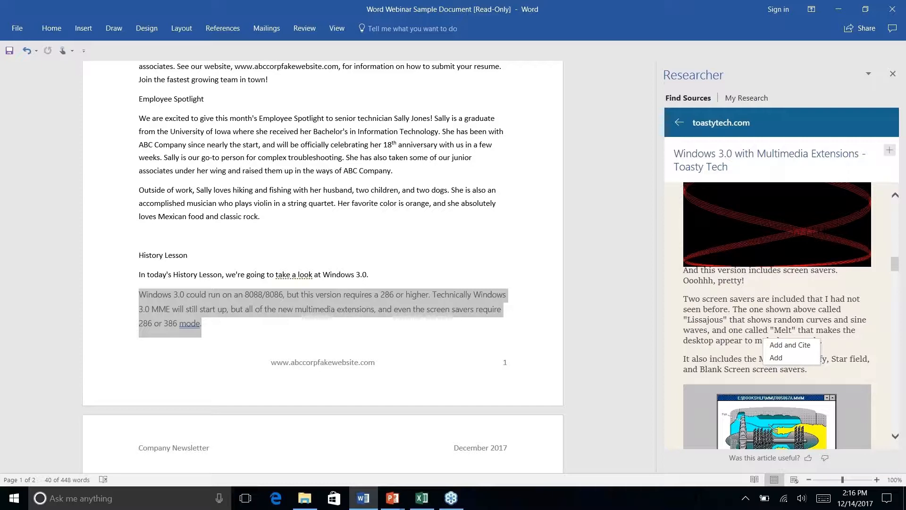
scroll(710, 304, down, 6)
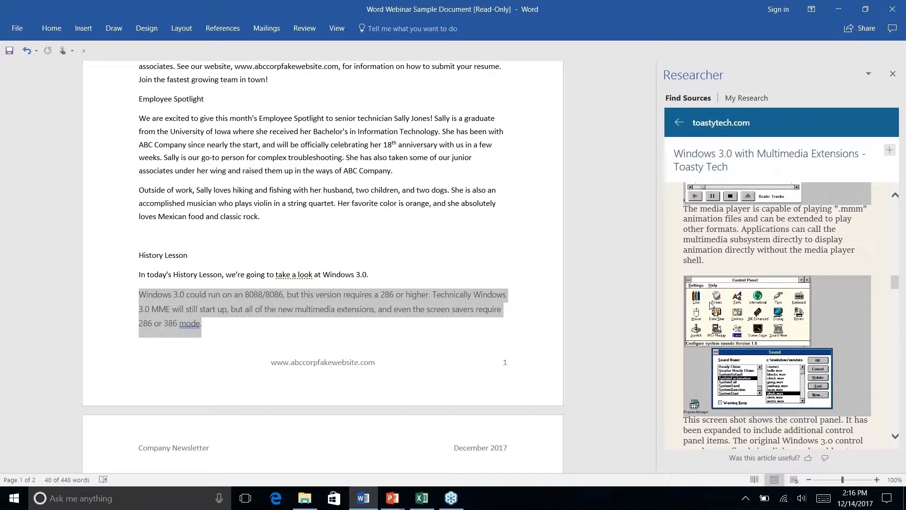
Add the article's media player paragraph with its citation to the History Lesson section and review the inserted text.
scroll(711, 305, up, 1)
drag(685, 258, 734, 313)
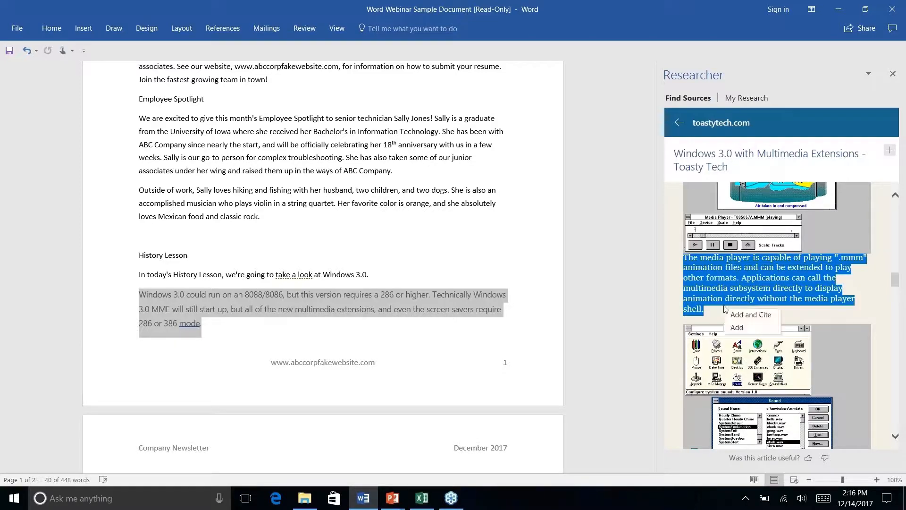
click(752, 315)
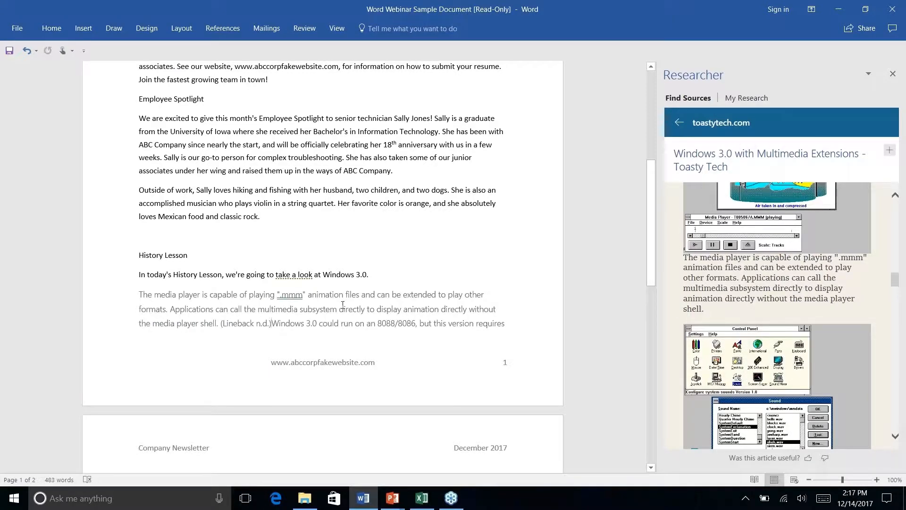
scroll(343, 305, down, 3)
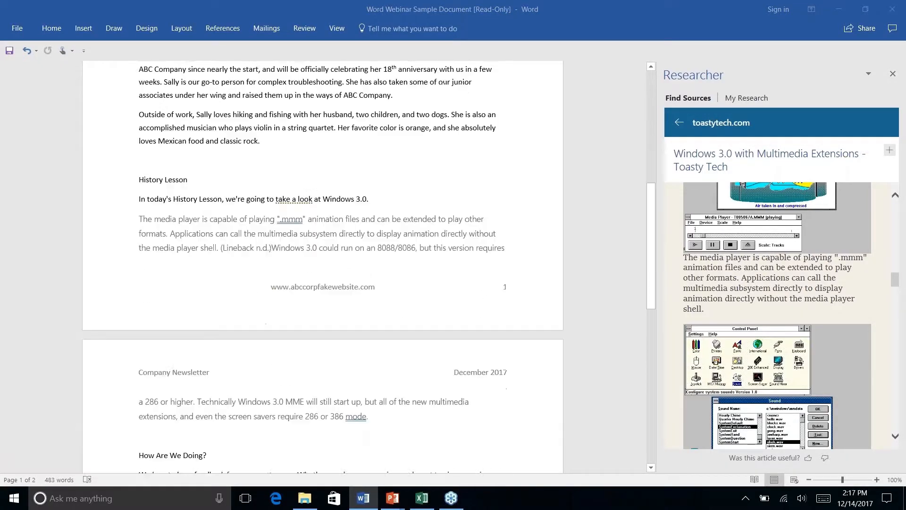
scroll(342, 305, down, 2)
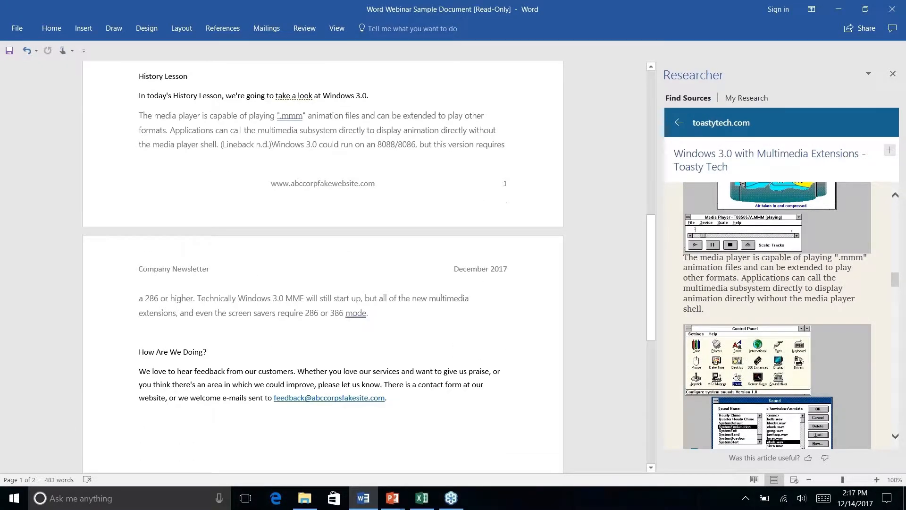
Set the document's citation style to APA Sixth Edition and return to the text after the inserted citation.
click(223, 28)
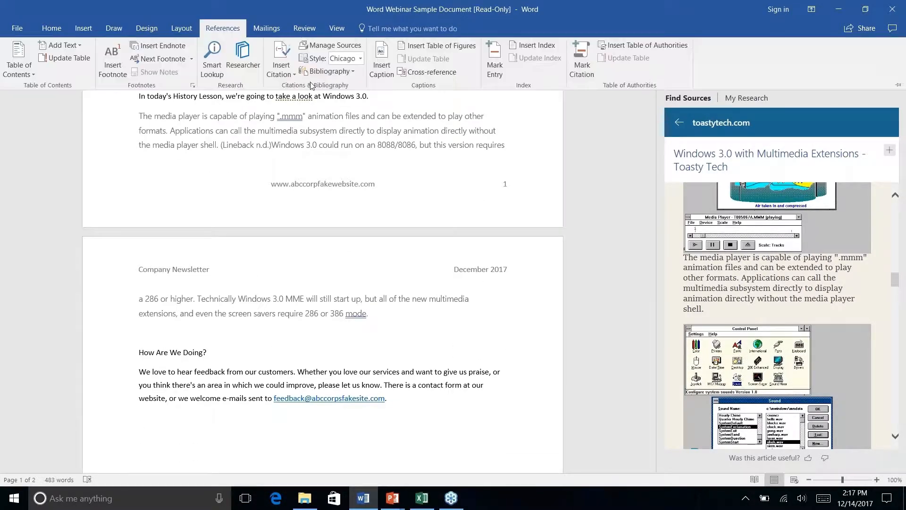
click(360, 59)
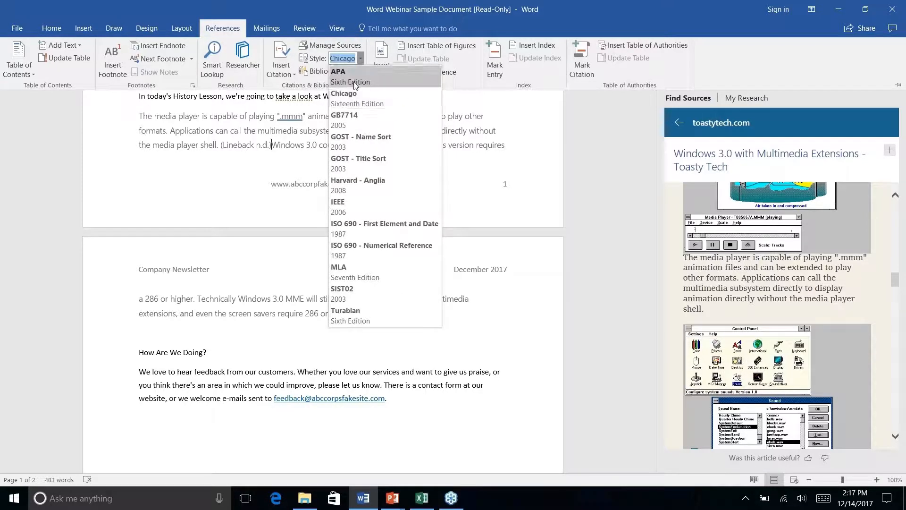
click(351, 83)
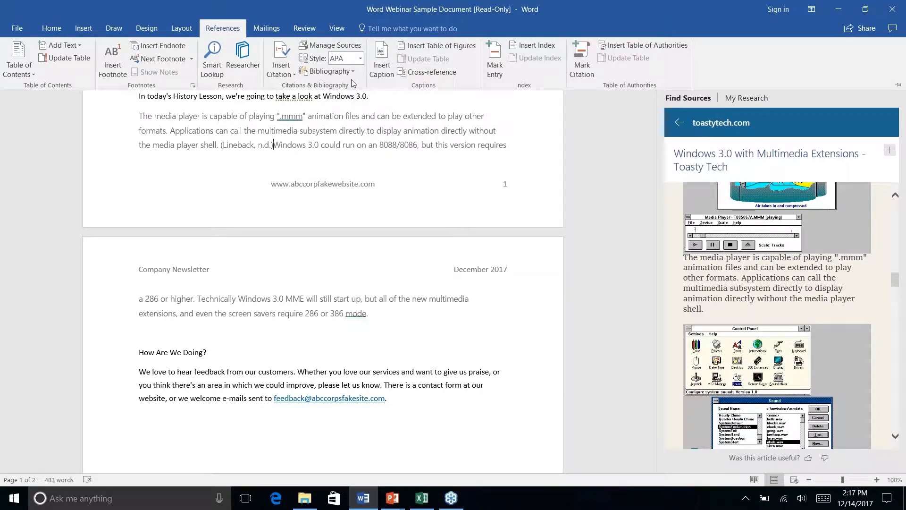
click(277, 150)
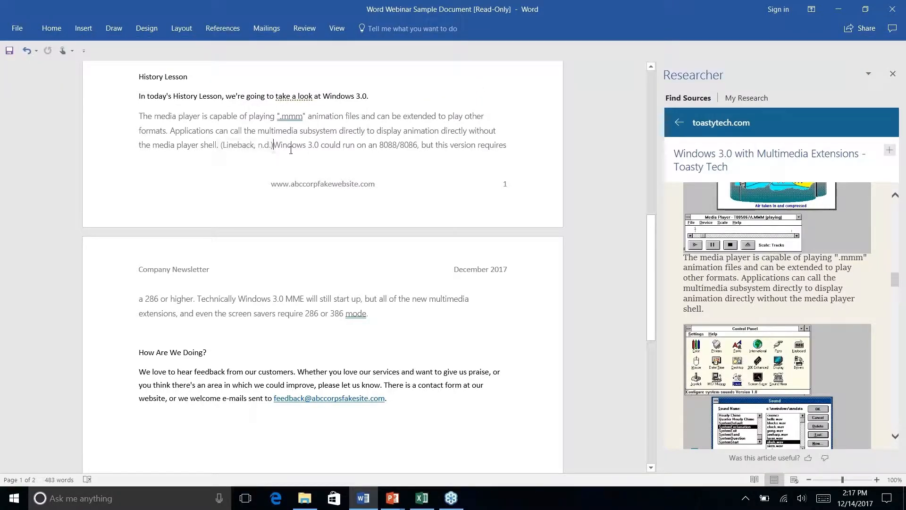
Open the source details of the media player paragraph's citation, view the available source types, and close them without changes.
click(246, 146)
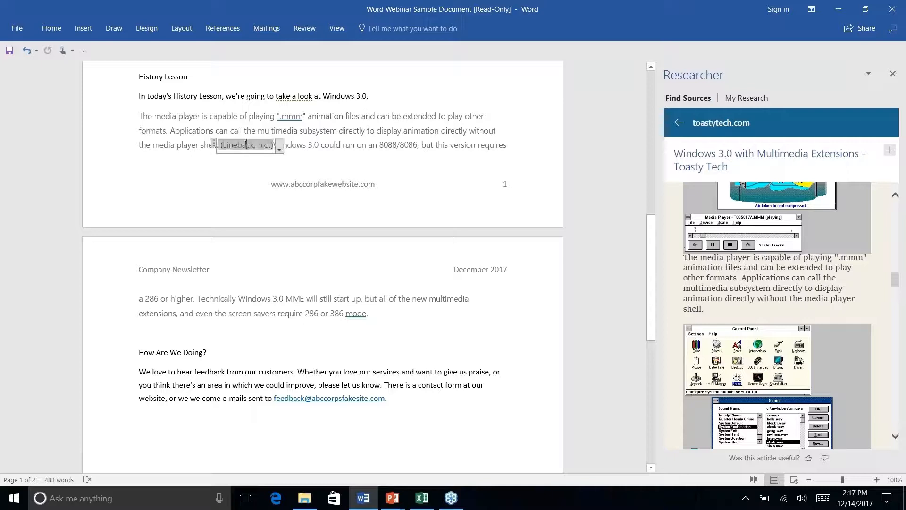
click(279, 150)
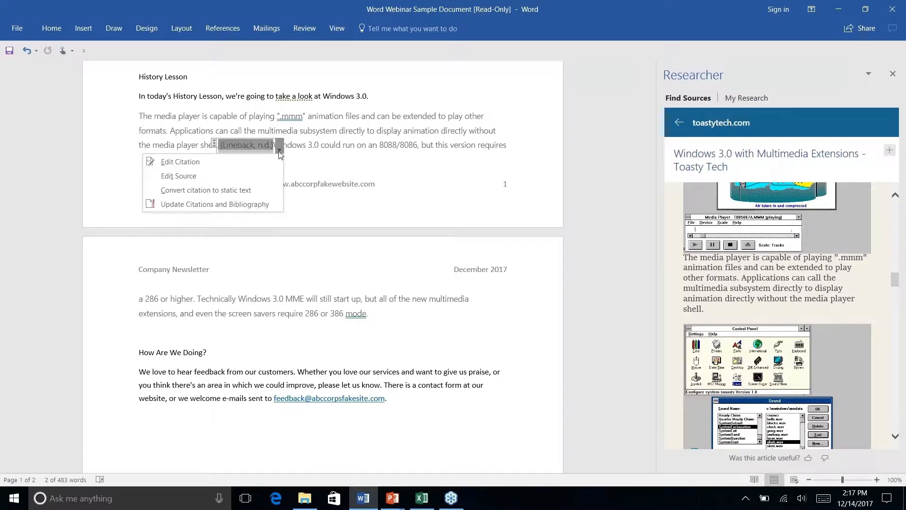
click(201, 176)
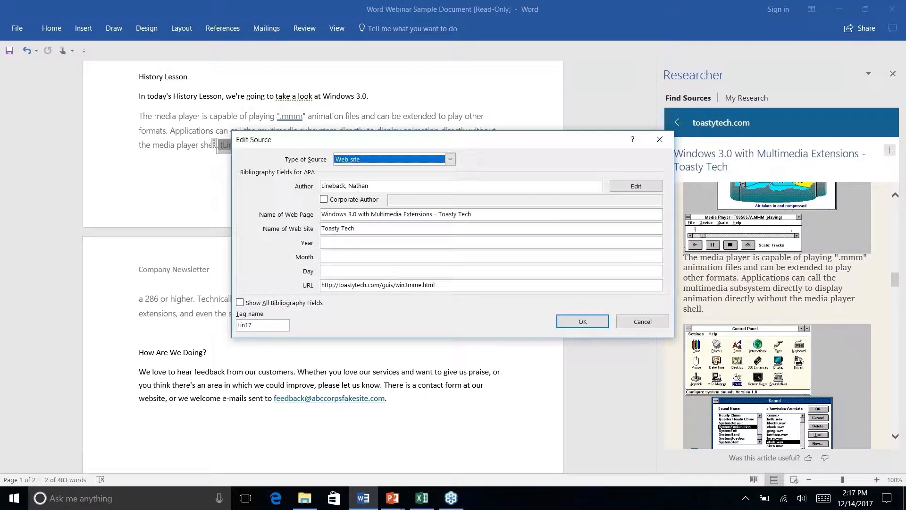
click(450, 159)
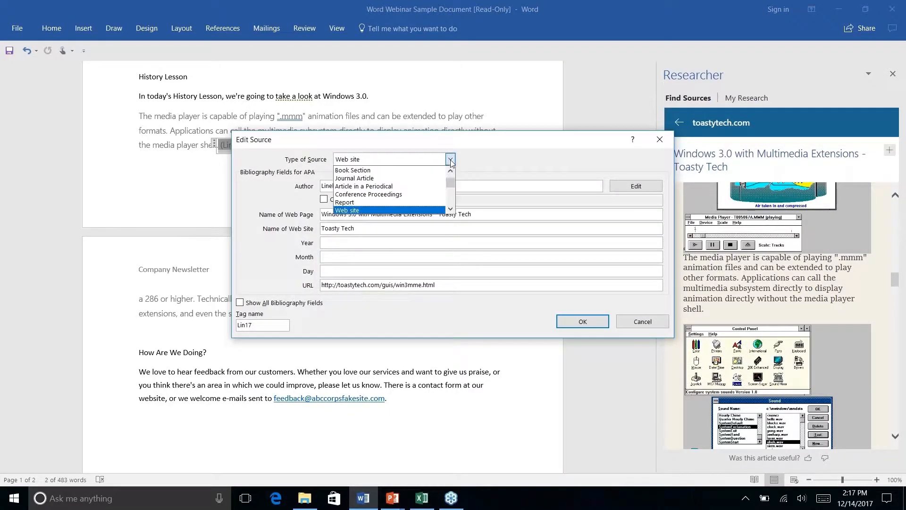
click(486, 163)
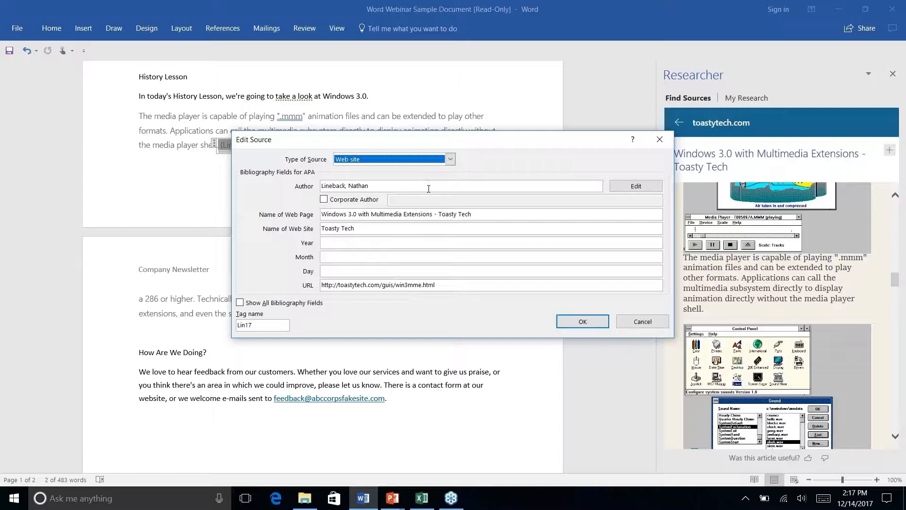
click(643, 322)
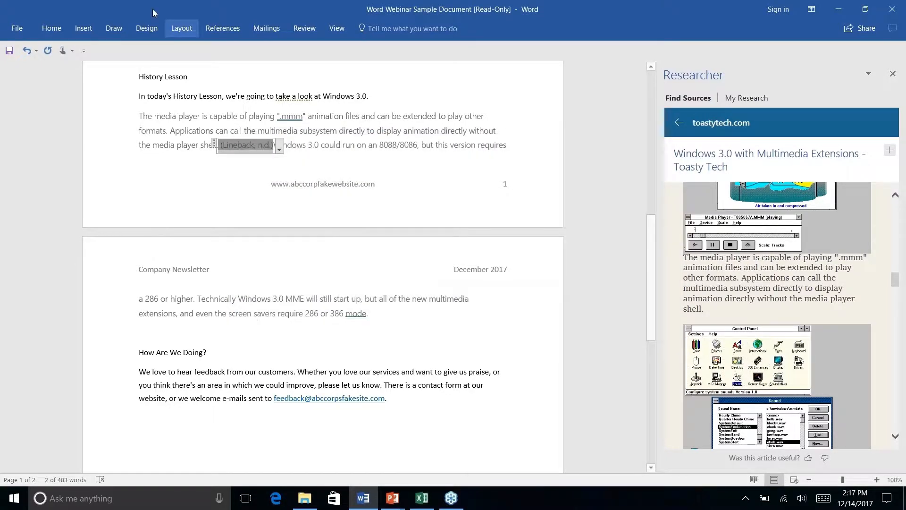
Check the document's bibliography style setting and return to the History Lesson text.
click(216, 29)
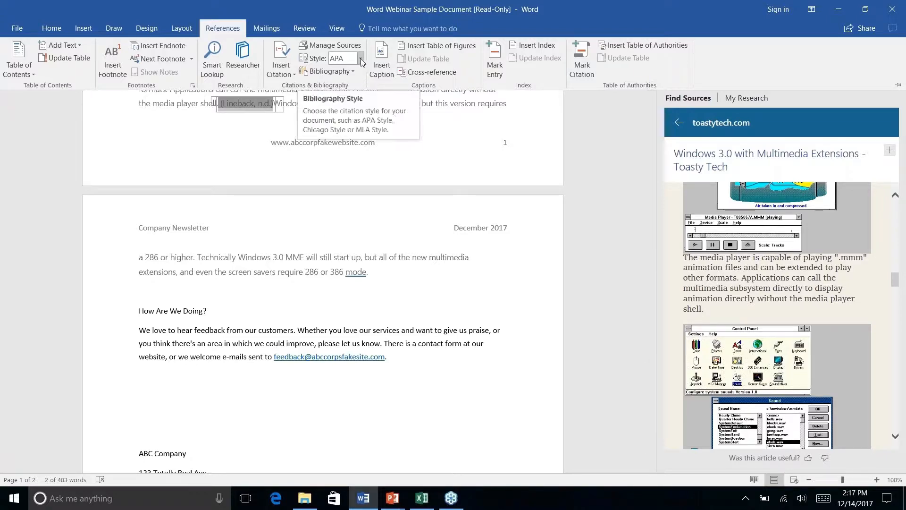
click(429, 184)
scroll(426, 184, down, 3)
scroll(420, 177, up, 5)
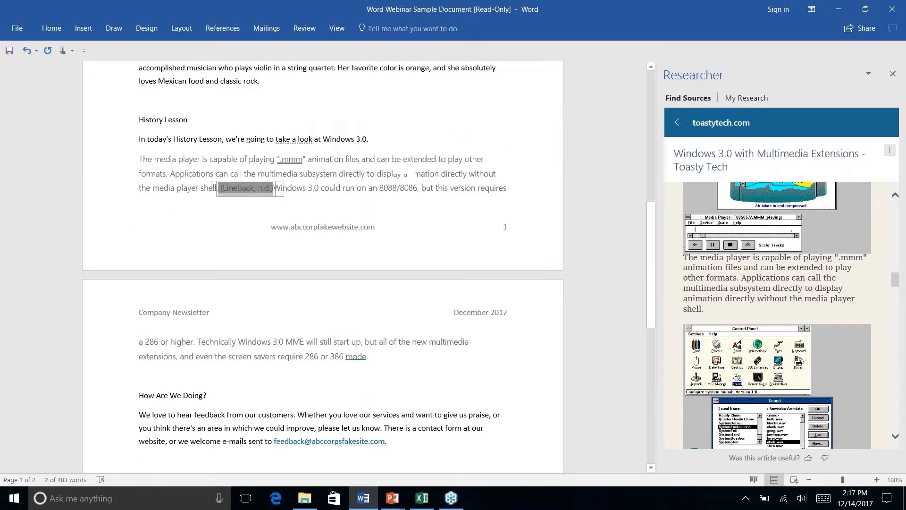
click(306, 206)
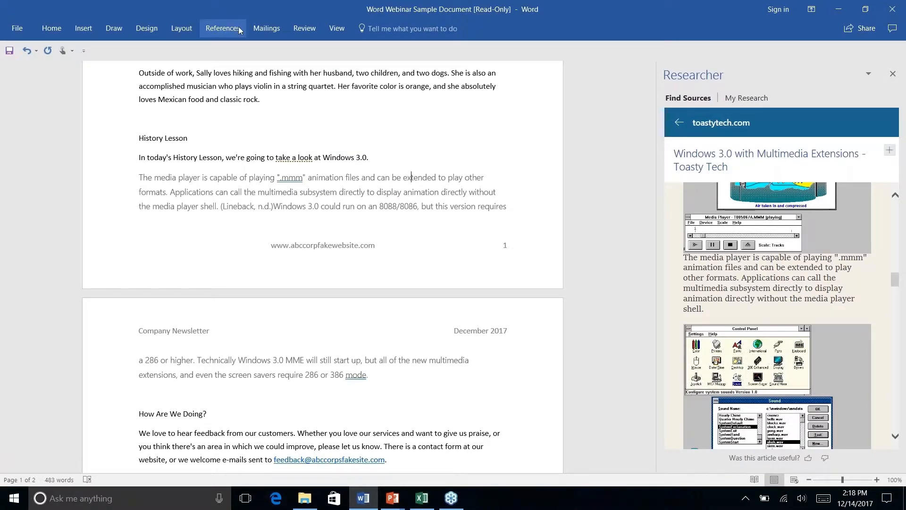
Insert the built-in References bibliography at the end of the History Lesson text, after "386 mode.", and review its placement.
click(215, 29)
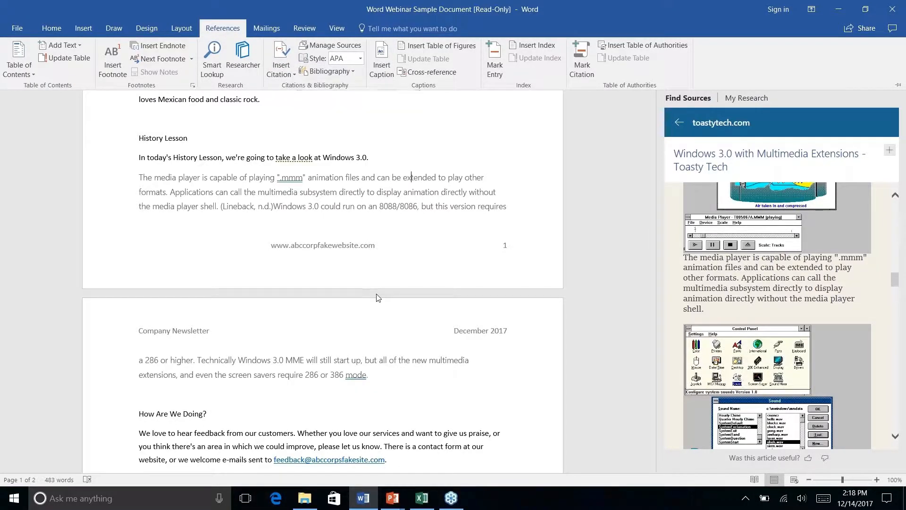
click(392, 377)
right_click(373, 380)
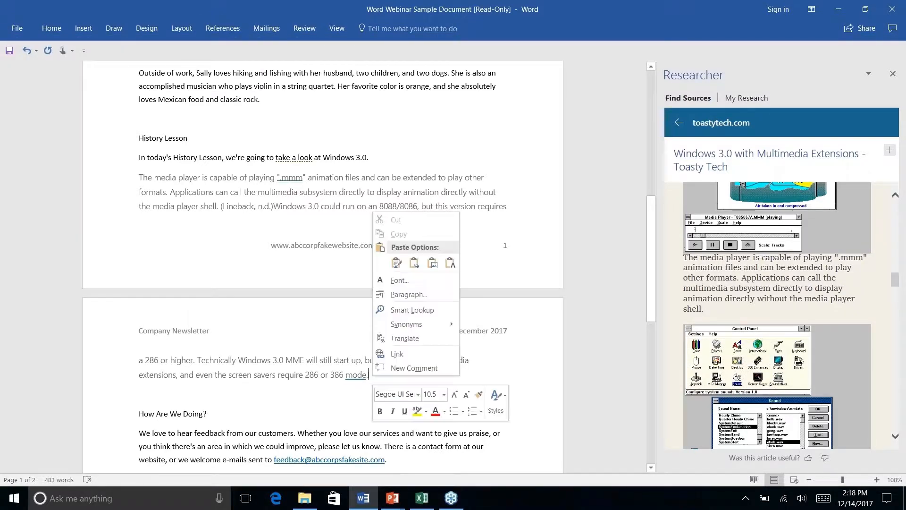
key(Escape)
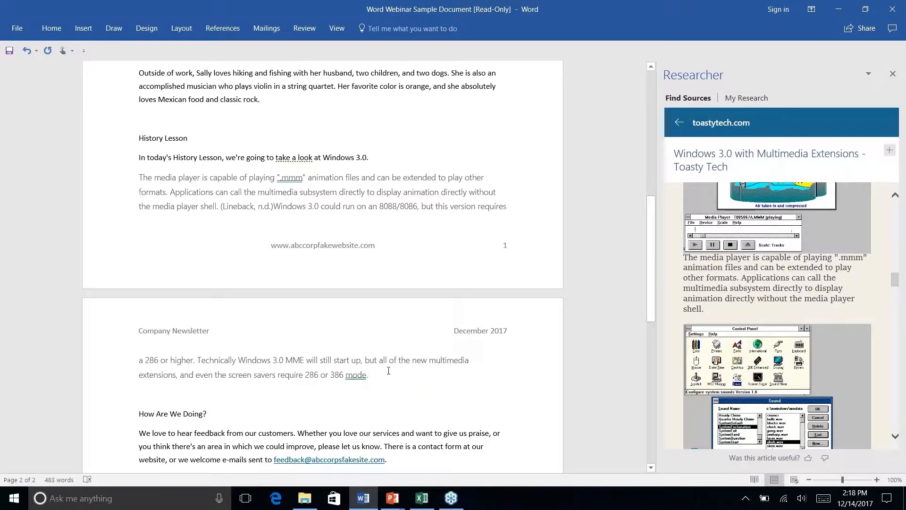
click(242, 33)
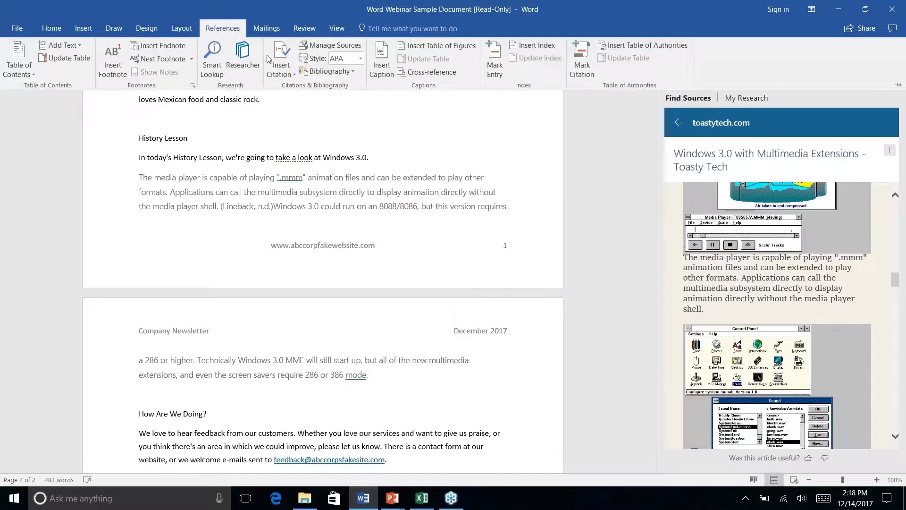
click(352, 71)
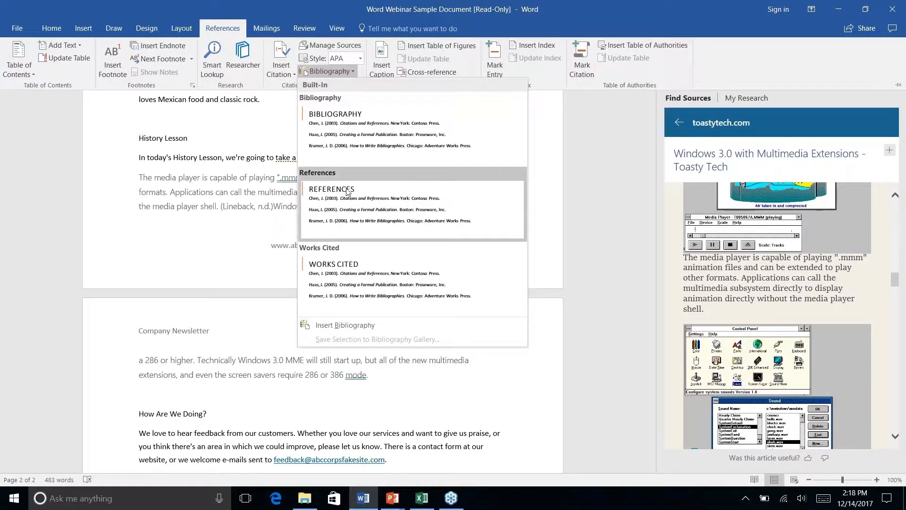
click(353, 213)
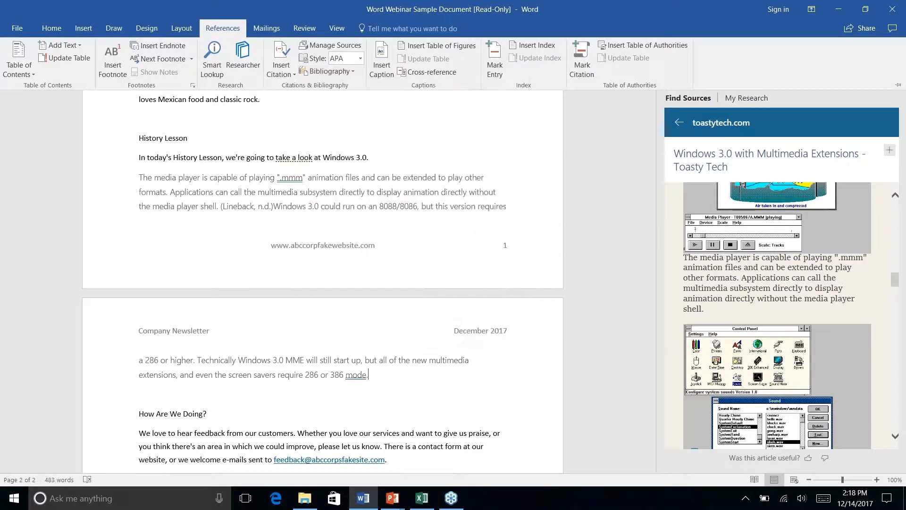
scroll(322, 267, down, 2)
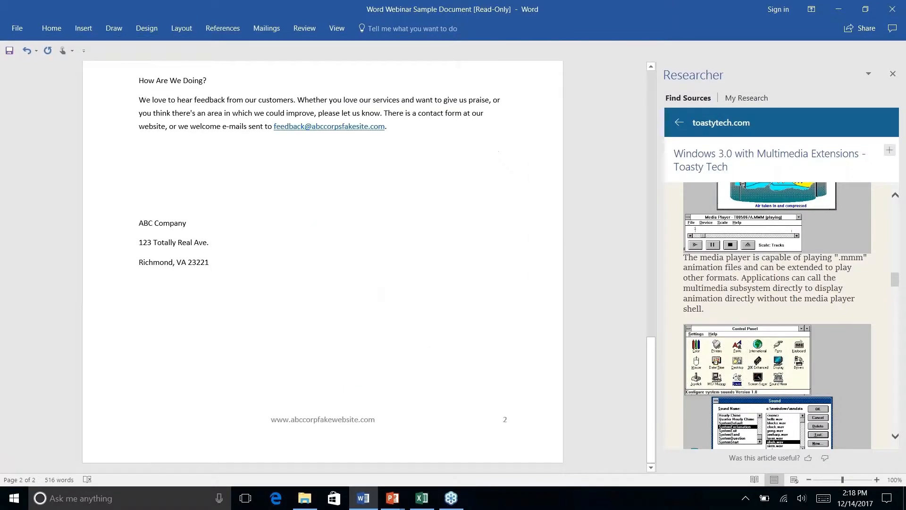
scroll(323, 267, up, 7)
scroll(323, 267, up, 4)
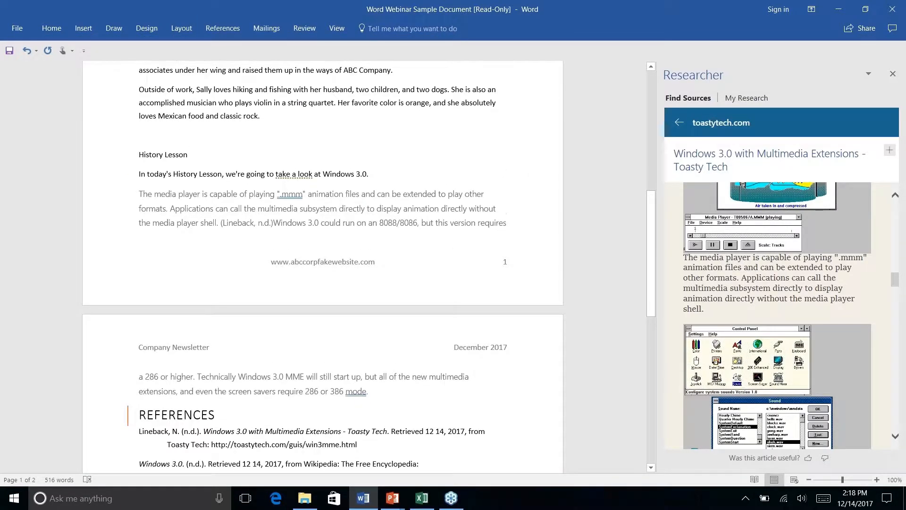
scroll(322, 267, down, 1)
Examine the in-text citation in the media player paragraph and compare it with the entries in the References list.
click(263, 179)
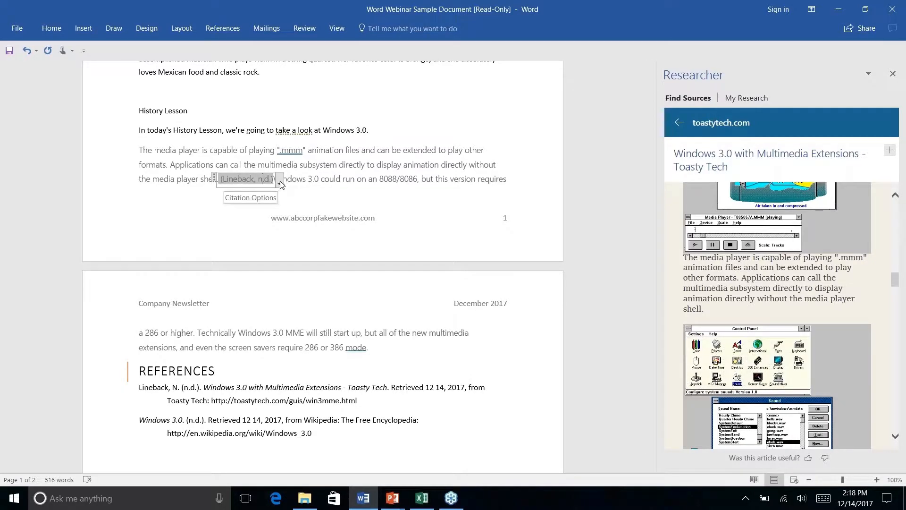
right_click(332, 164)
click(331, 334)
right_click(332, 333)
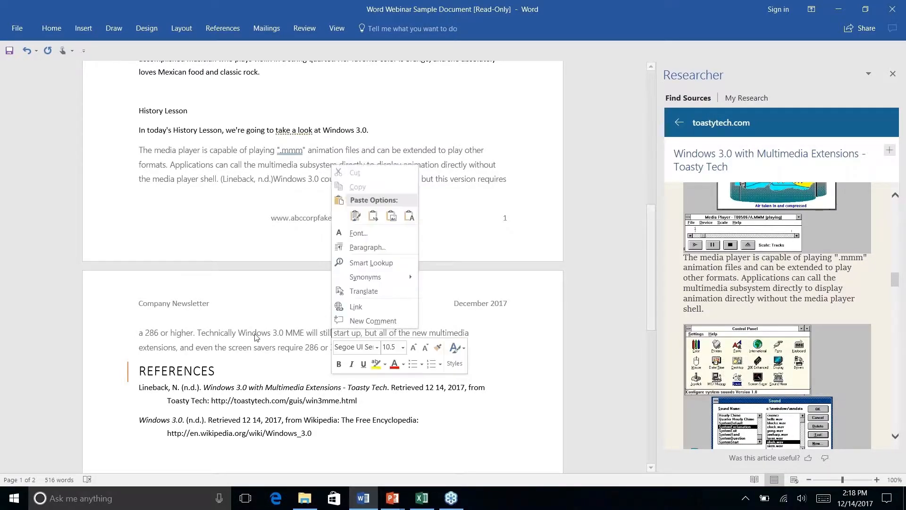
click(257, 336)
scroll(299, 315, down, 3)
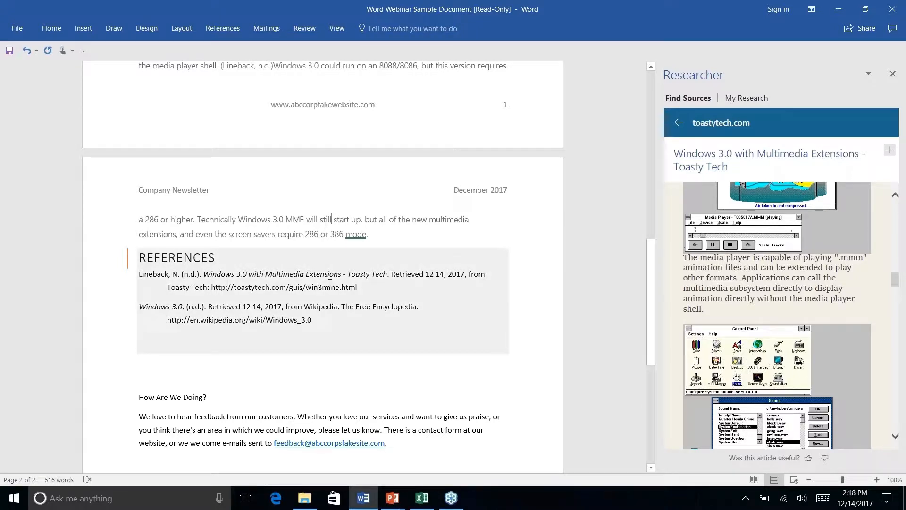
scroll(323, 266, down, 4)
scroll(323, 266, up, 7)
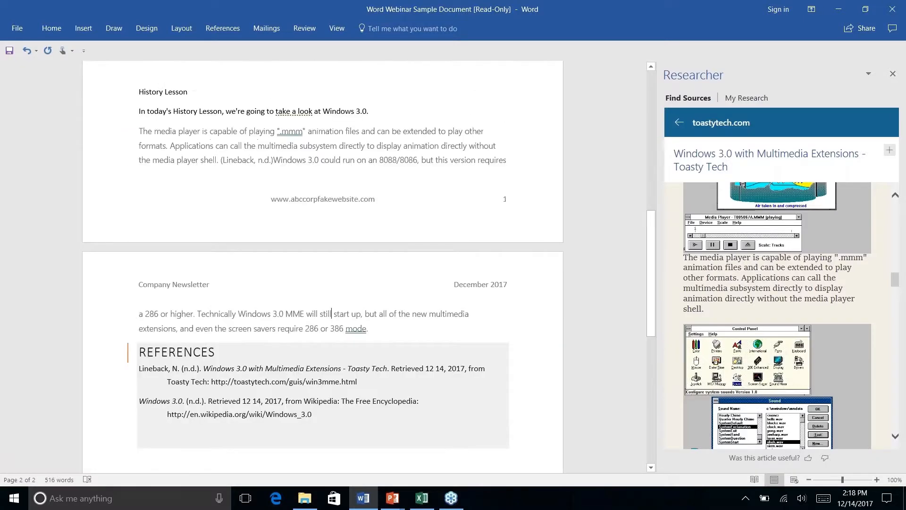
Close and reopen Researcher, view its My Research page, and close Researcher again.
click(893, 74)
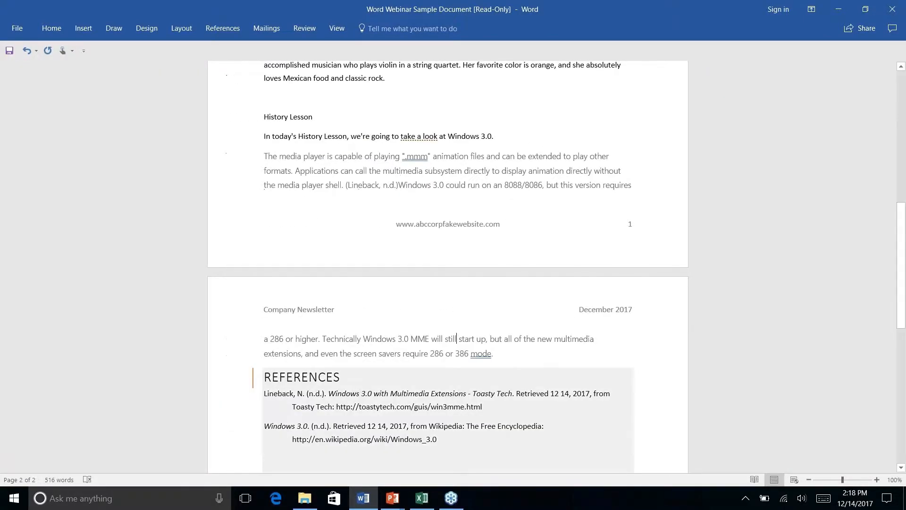
click(234, 29)
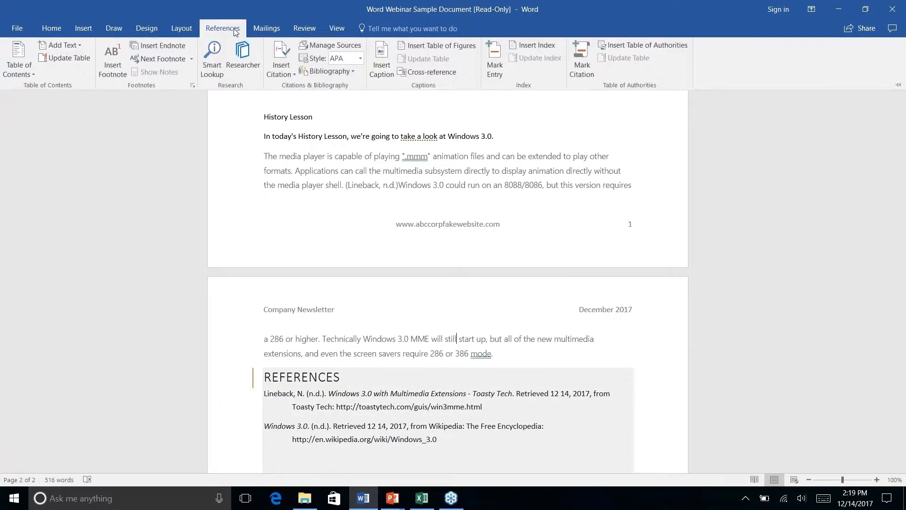
click(236, 65)
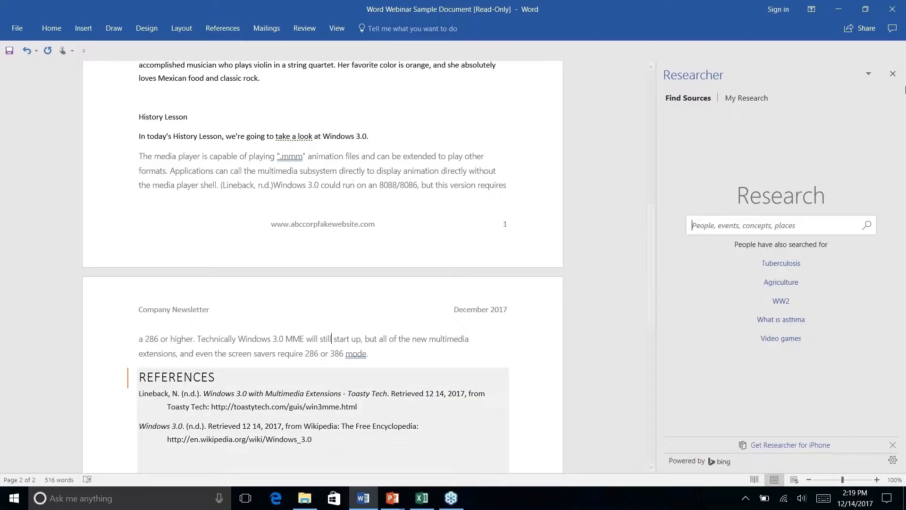
click(735, 98)
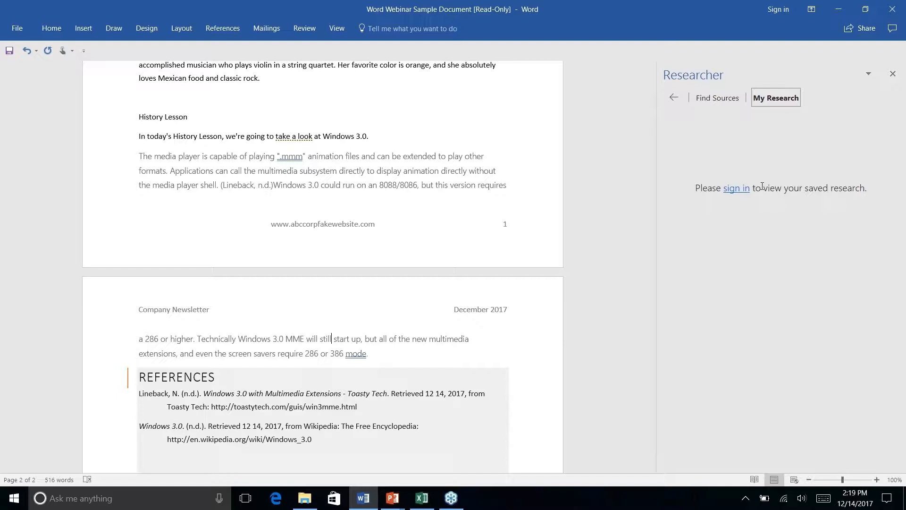
click(892, 75)
Look through the newsletter from its title to the References list and return to the History Lesson section.
scroll(447, 267, down, 3)
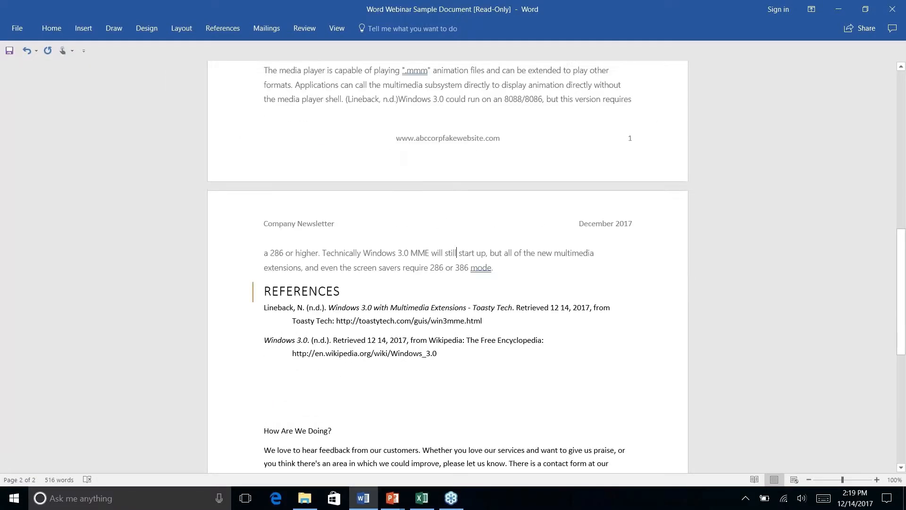
scroll(447, 266, up, 15)
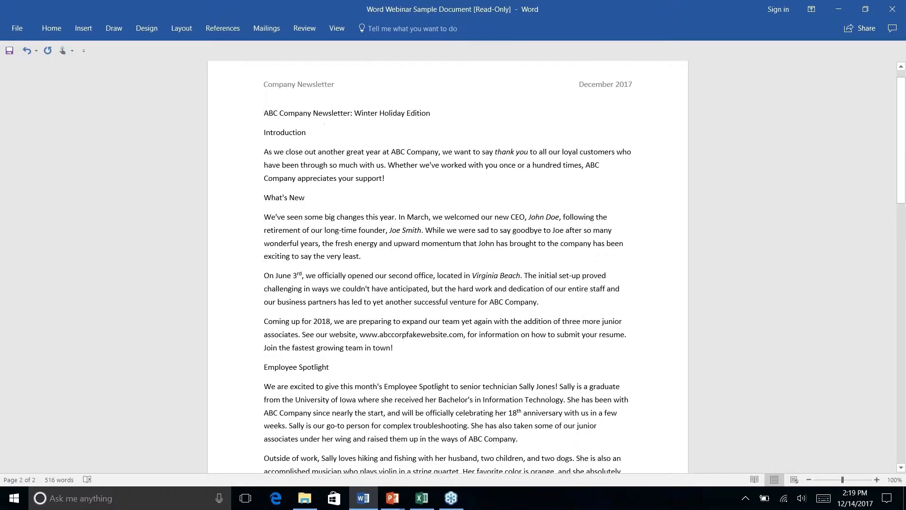
scroll(448, 267, down, 1)
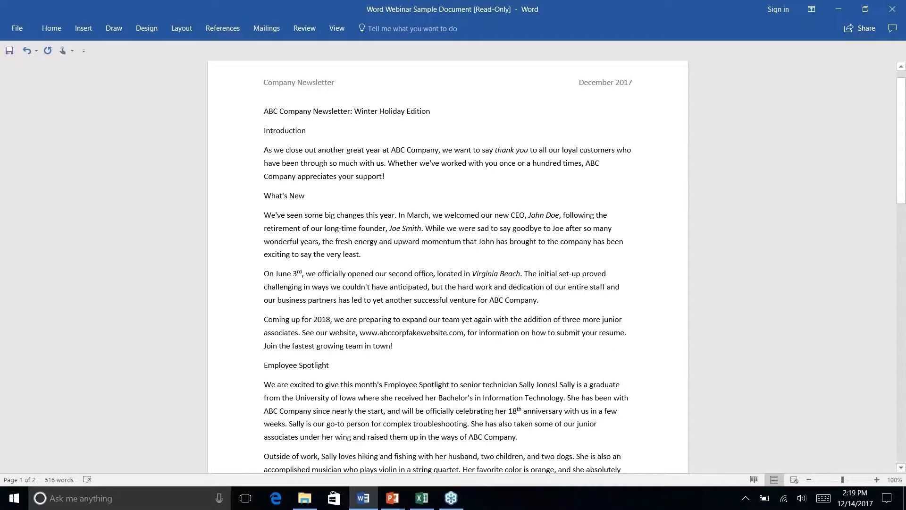
scroll(457, 391, down, 12)
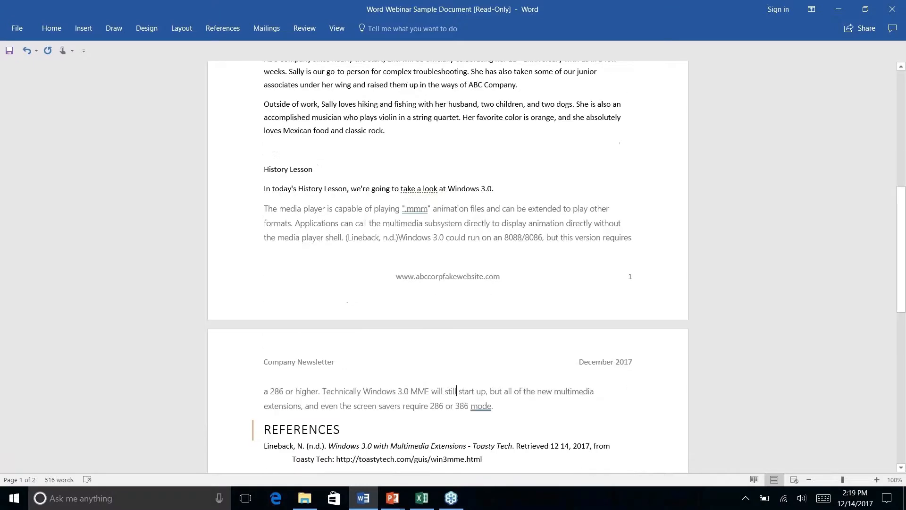
scroll(447, 267, down, 3)
scroll(447, 267, down, 4)
scroll(447, 267, up, 3)
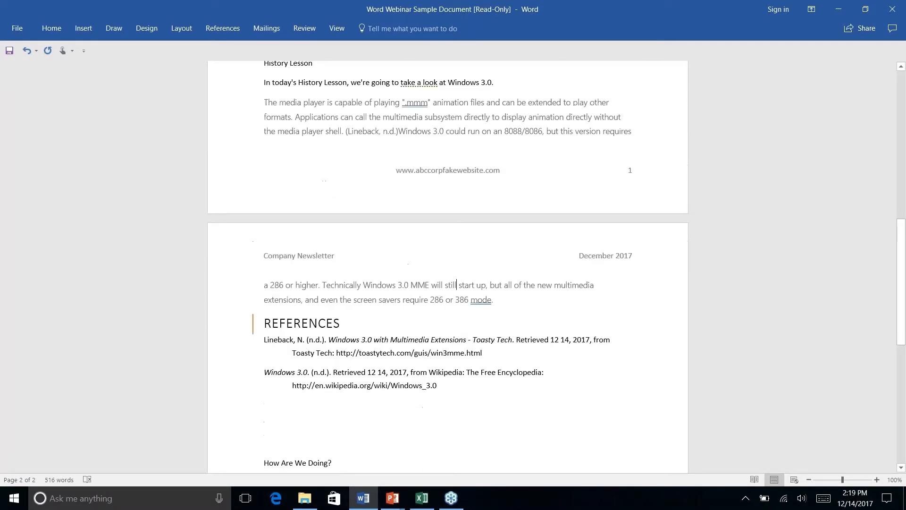
scroll(456, 284, up, 5)
scroll(456, 284, down, 4)
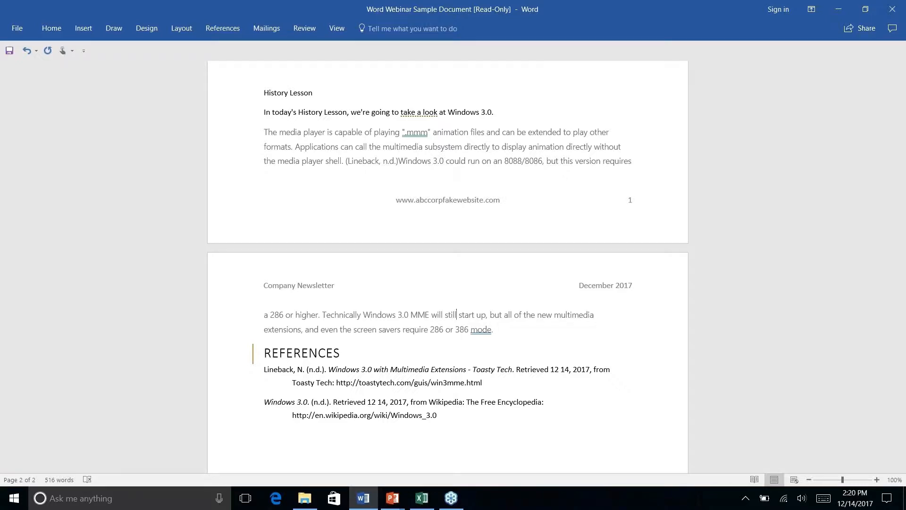
Switch to the PowerPoint slideshow, advance to the Quick Parts slide, and return to the Word document.
key(alt+Tab)
key(Right)
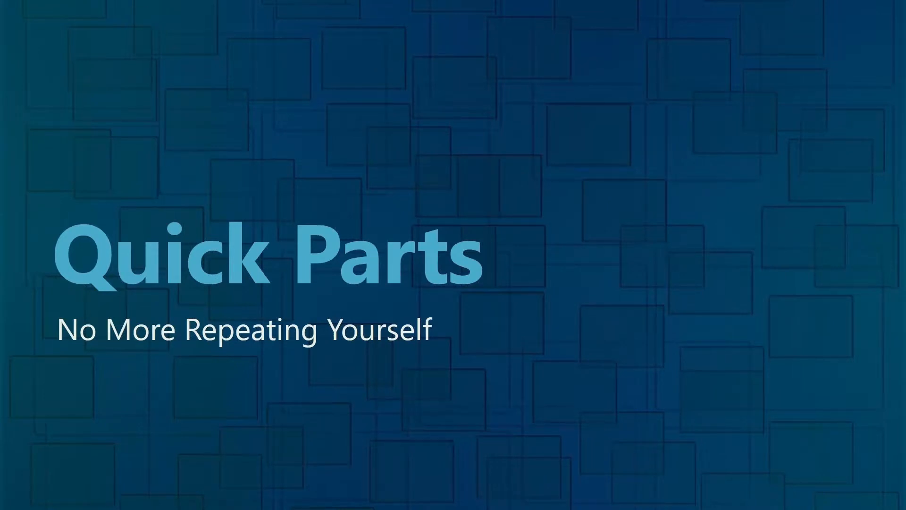
key(alt+Tab)
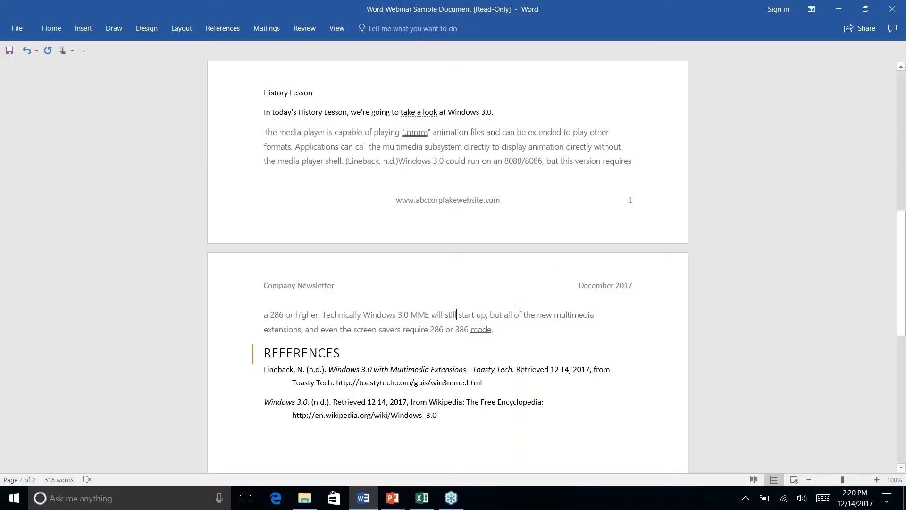
Center the three-line ABC Company address block at the end of the newsletter.
scroll(467, 230, up, 2)
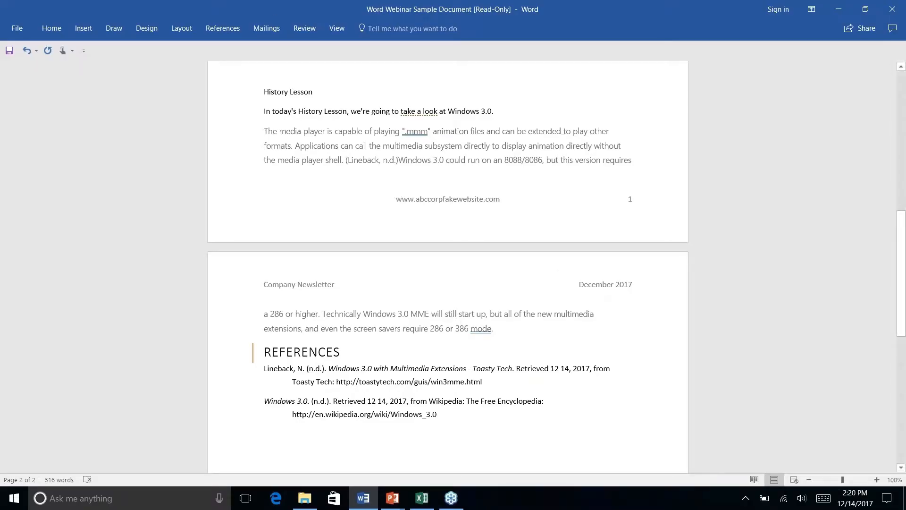
scroll(448, 266, down, 10)
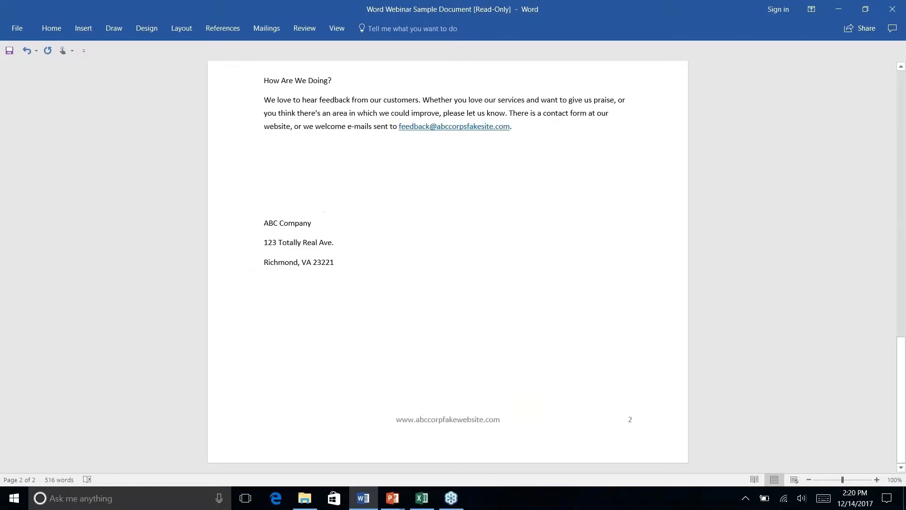
drag(340, 264, 264, 221)
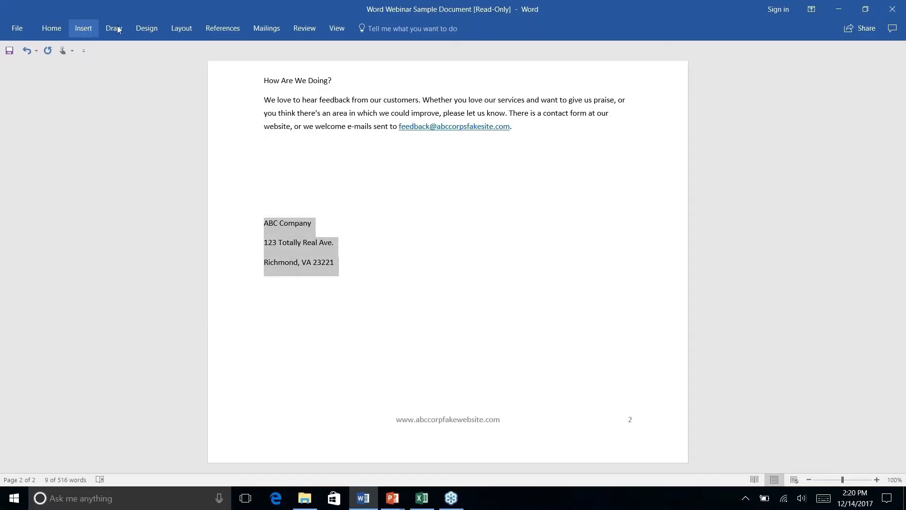
click(51, 28)
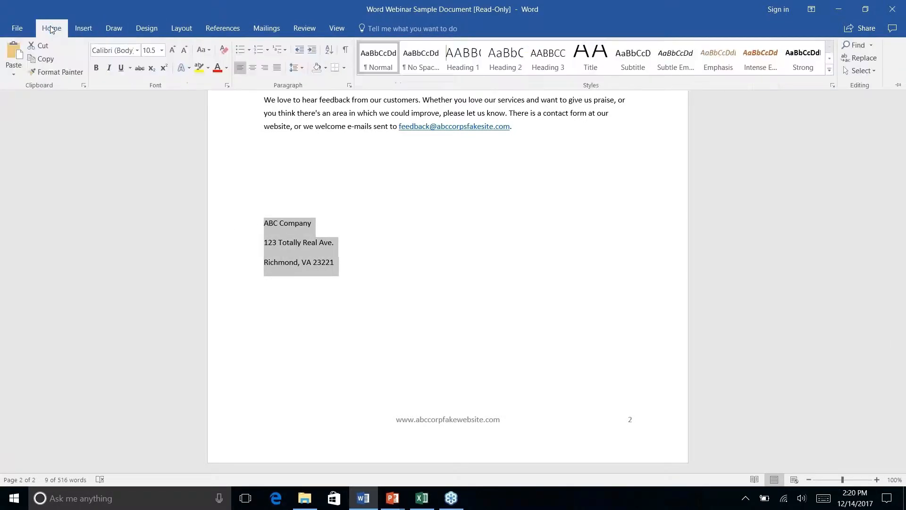
click(253, 68)
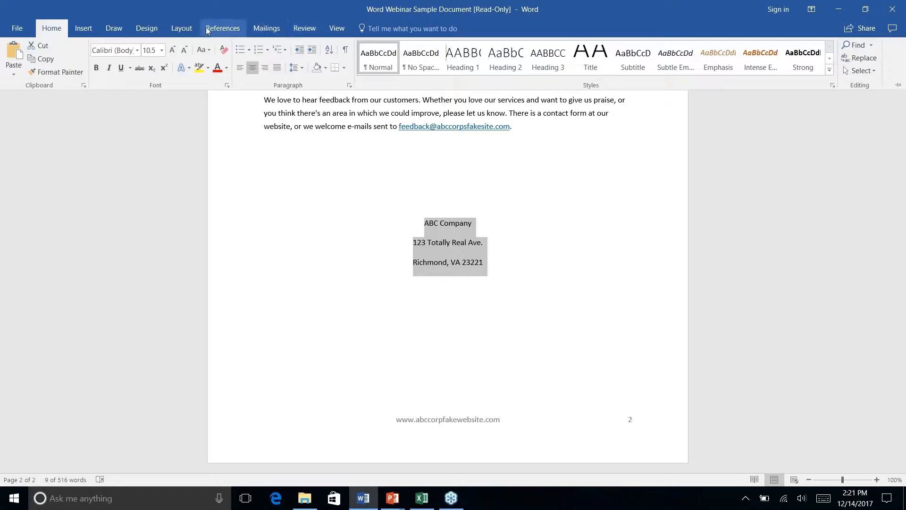
click(170, 29)
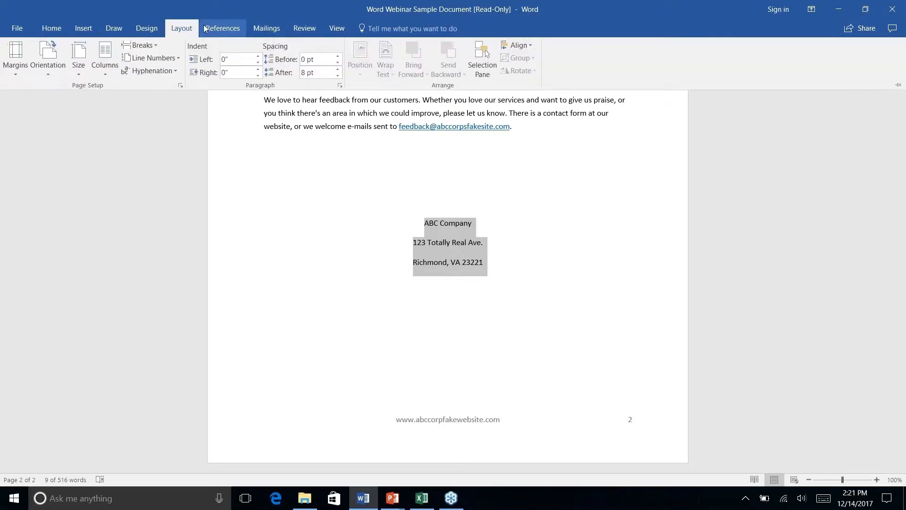
click(151, 29)
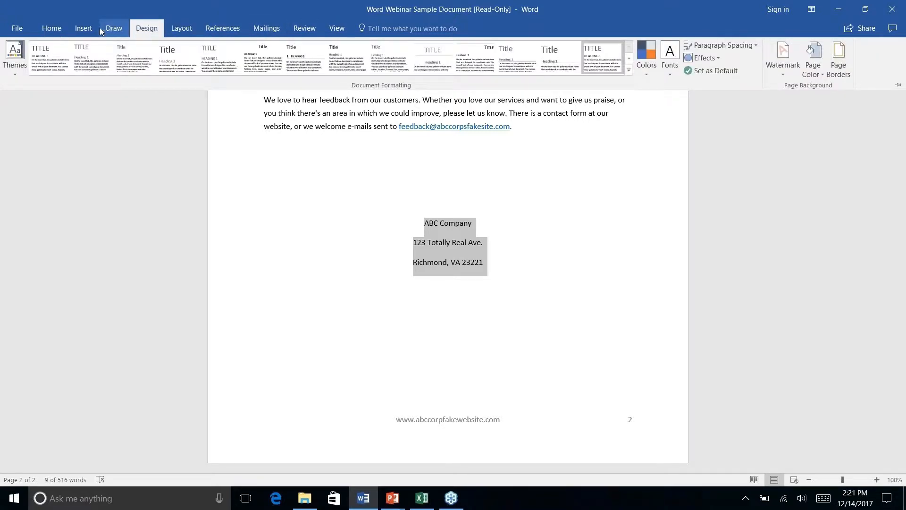
click(80, 32)
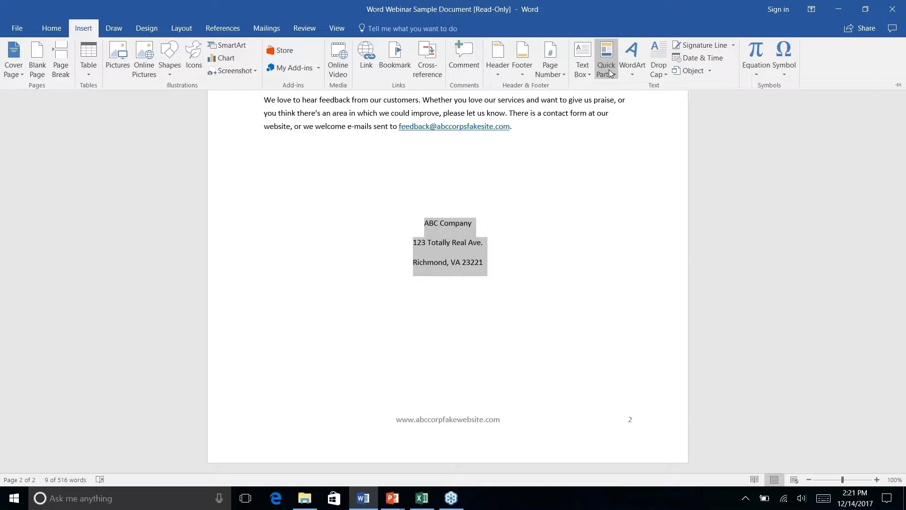
key(ctrl+F1)
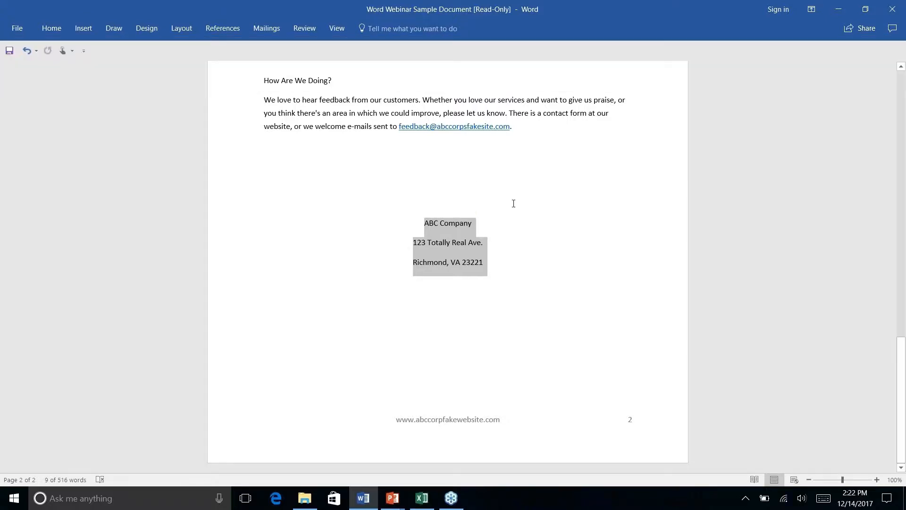
Save the selected company address block to the AutoText gallery under the name Company Address, keeping the General category.
click(84, 28)
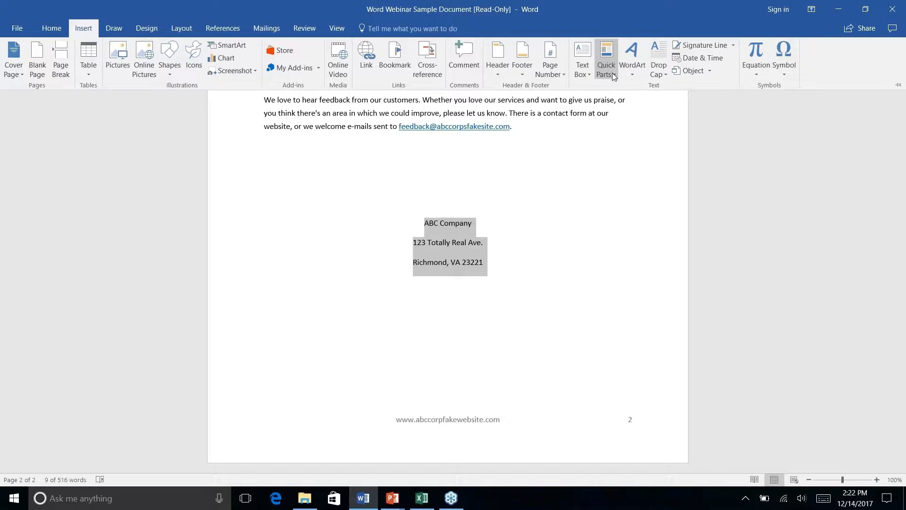
click(613, 72)
mouse_move(627, 92)
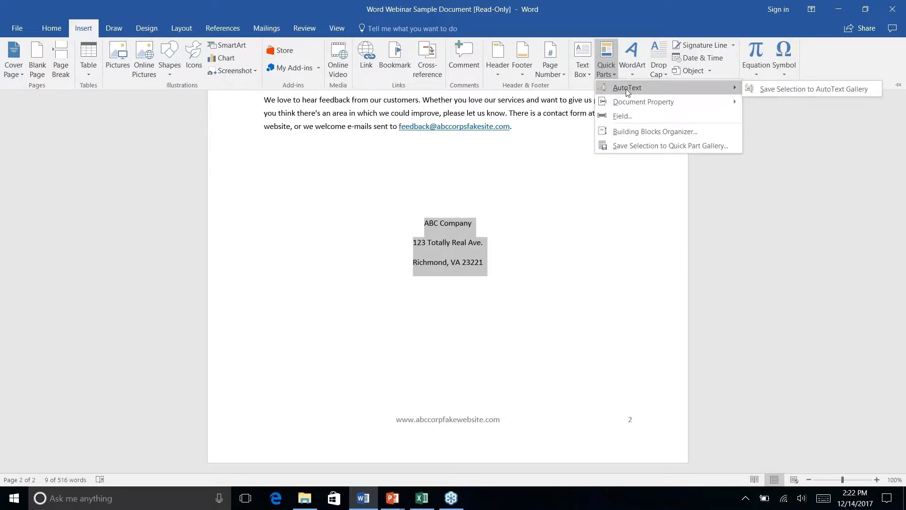
right_click(797, 91)
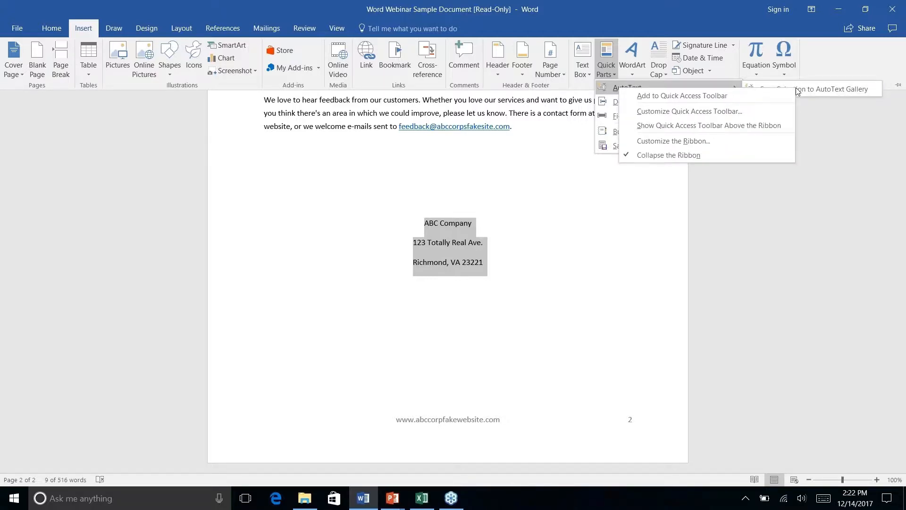
click(811, 87)
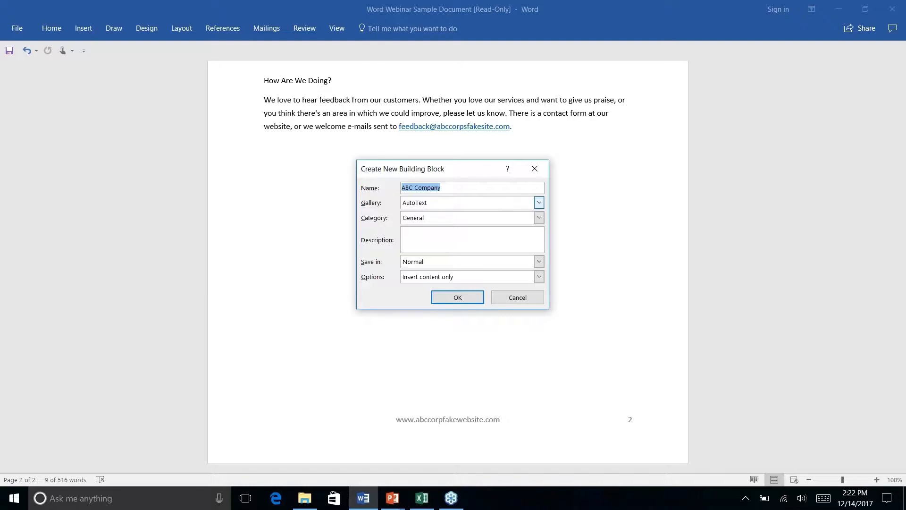
text(C)
key(BackSpace)
text(Company Address)
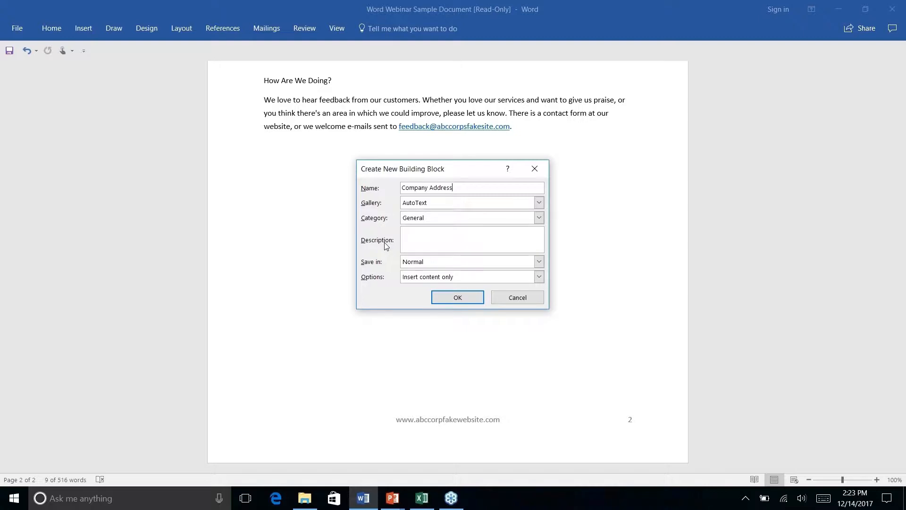
click(456, 298)
Delete the three-line company address block from the end of page 2.
click(452, 243)
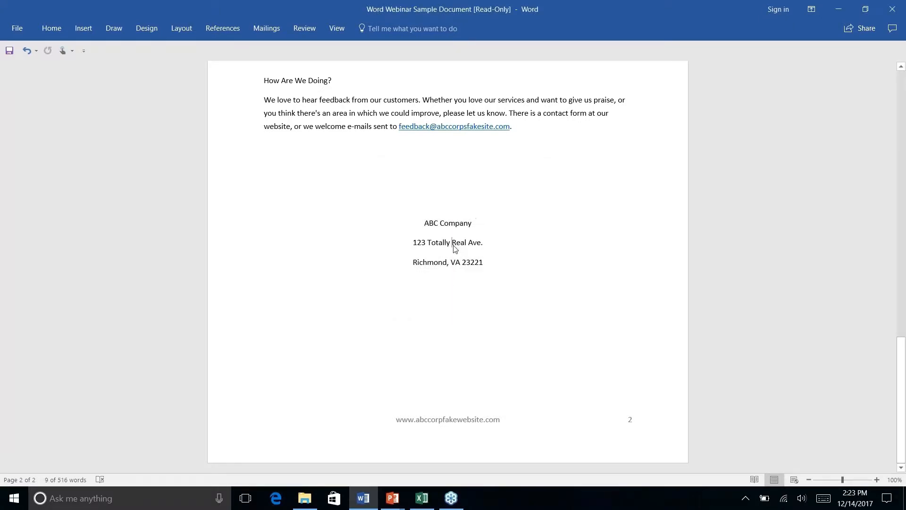
drag(481, 263, 425, 223)
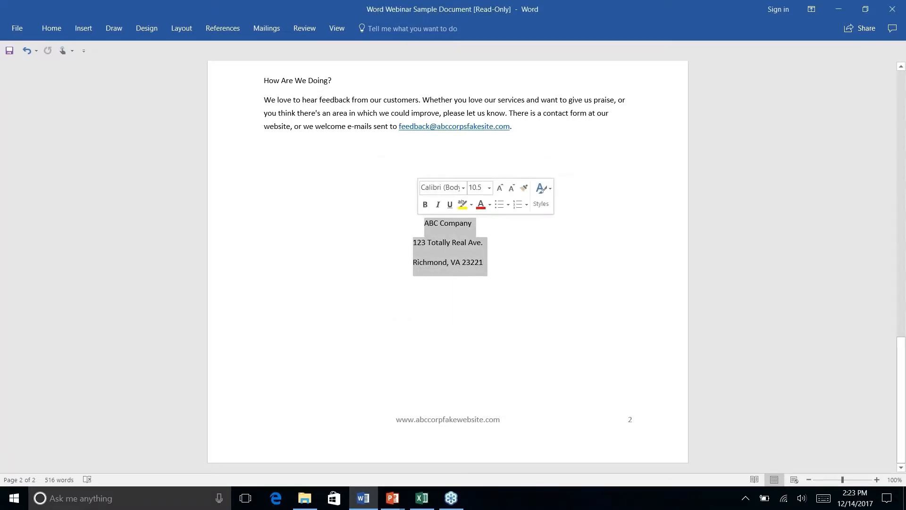
key(Delete)
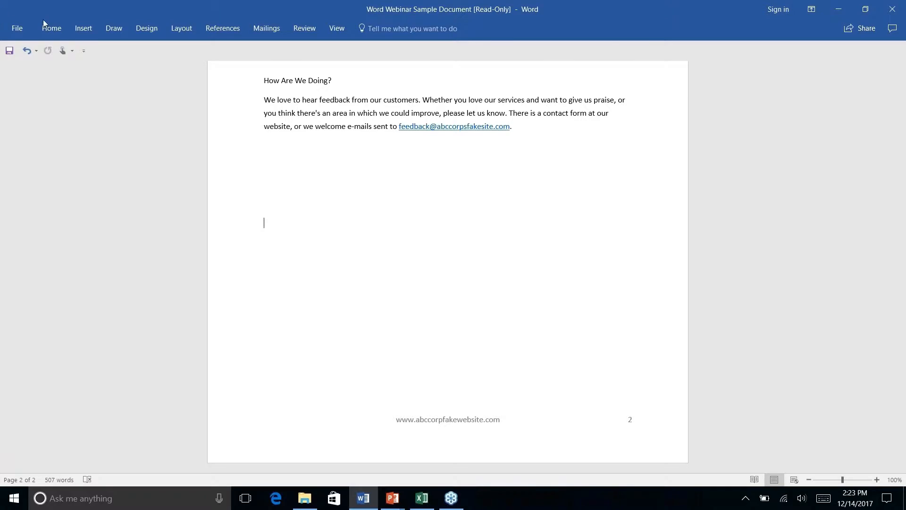
Insert the saved Company Address AutoText entry where the address block was on page 2.
click(77, 31)
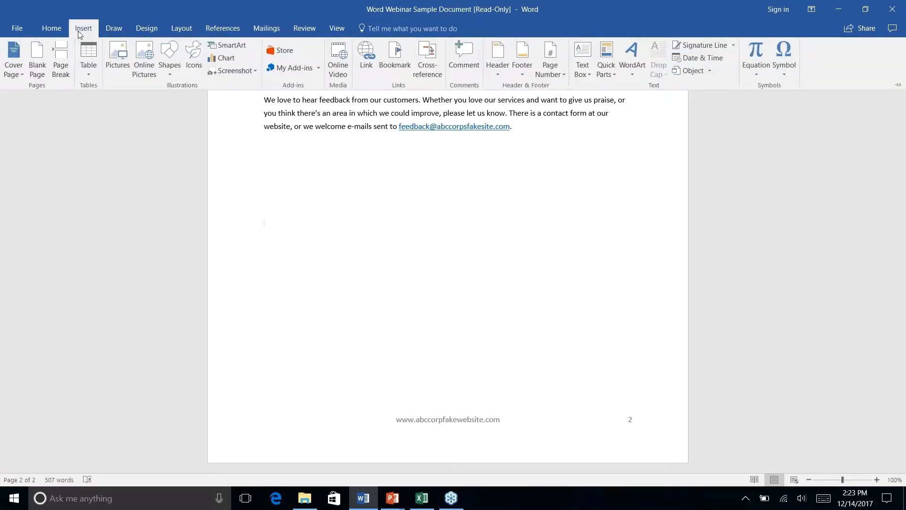
right_click(613, 75)
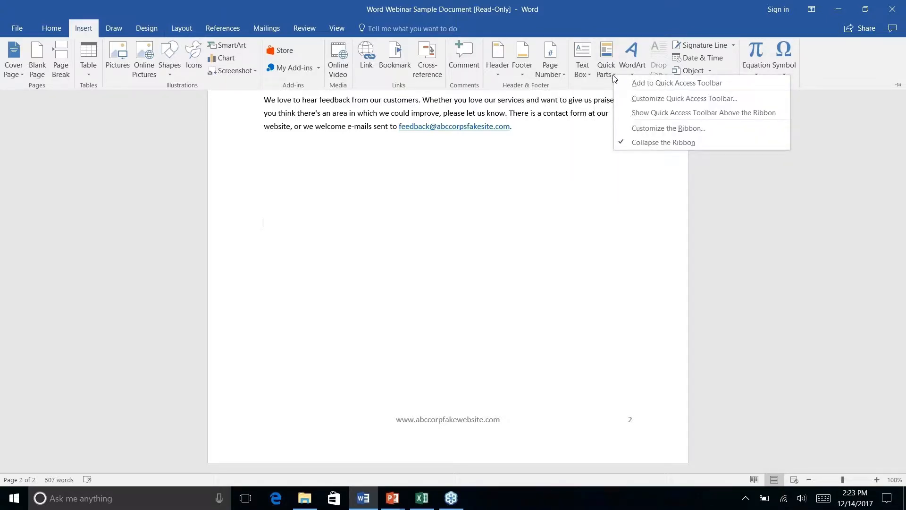
click(603, 74)
click(604, 71)
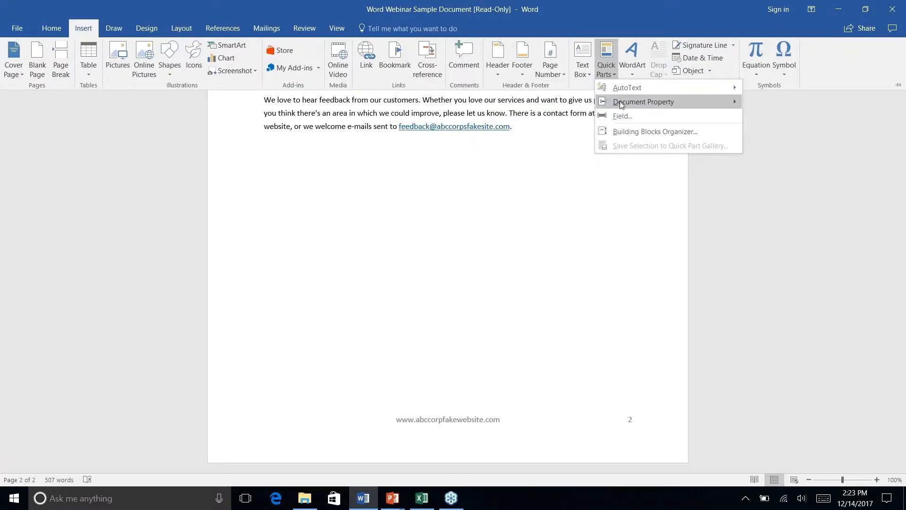
mouse_move(625, 91)
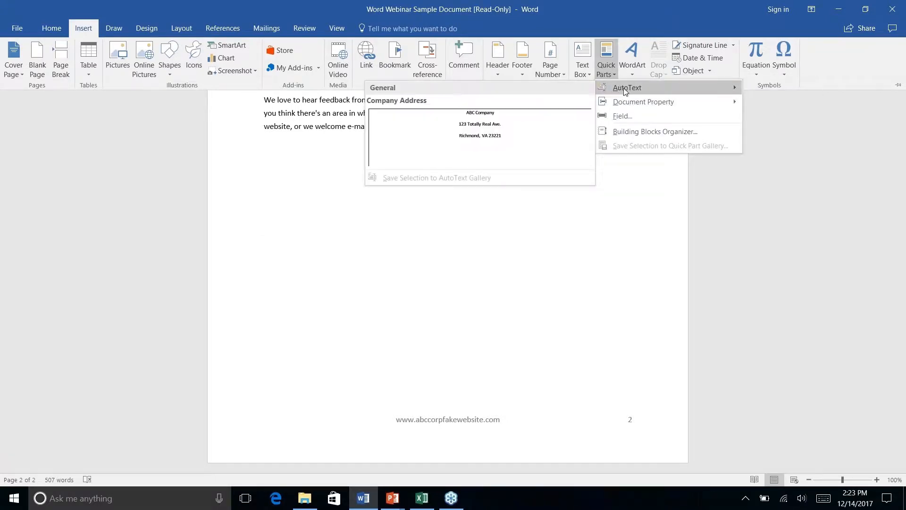
click(482, 135)
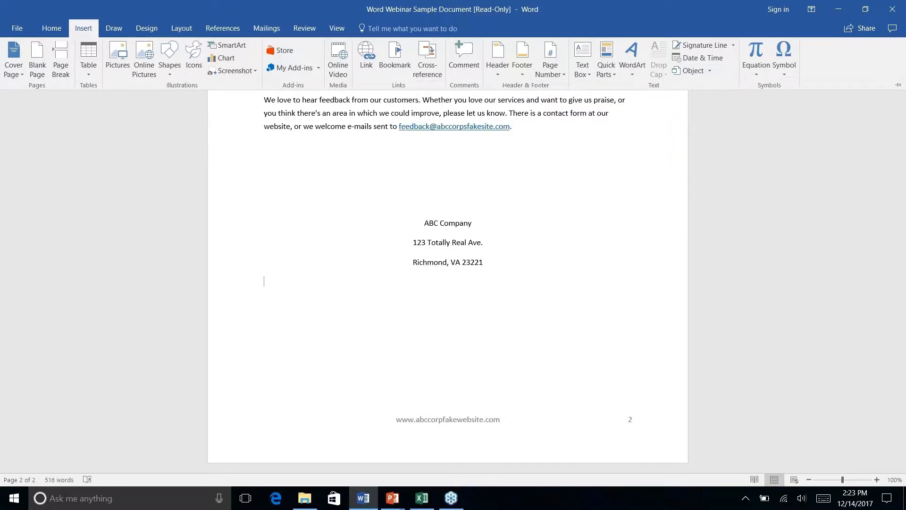
Open the Building Blocks Organizer and sort its entries by name, then by gallery.
click(613, 75)
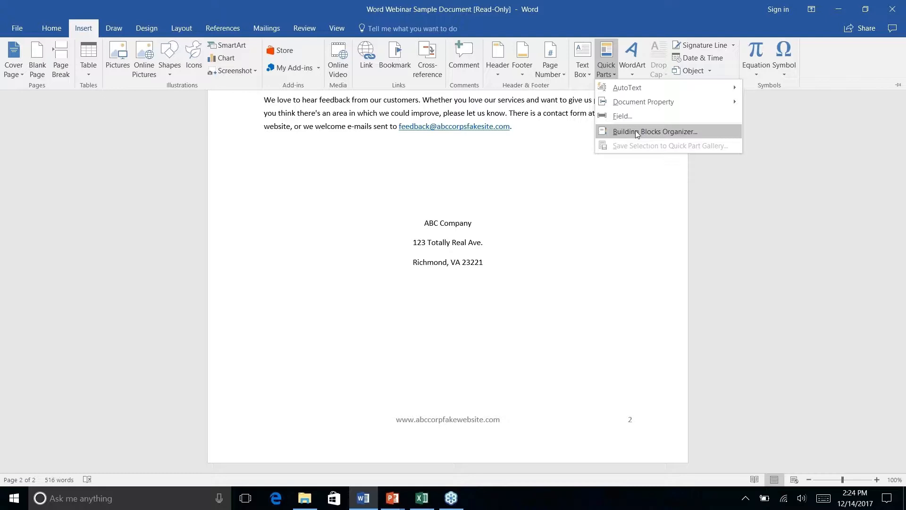
click(635, 131)
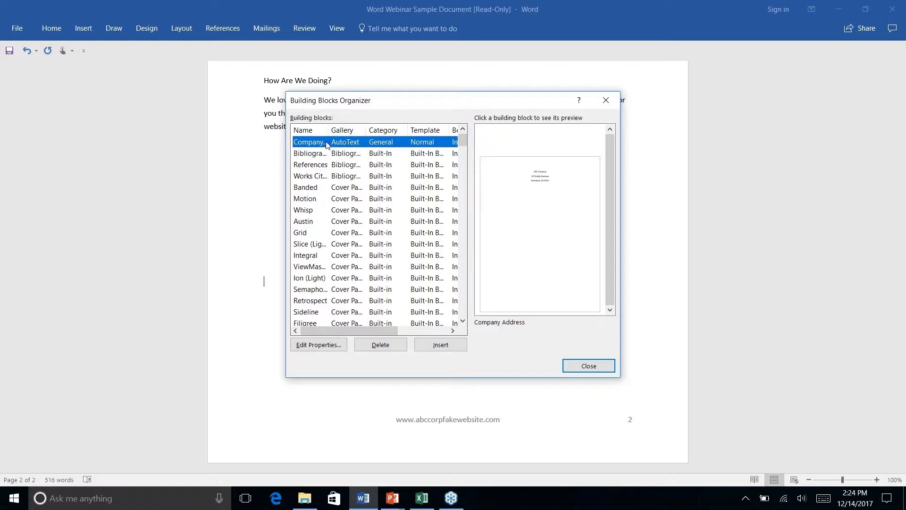
click(306, 135)
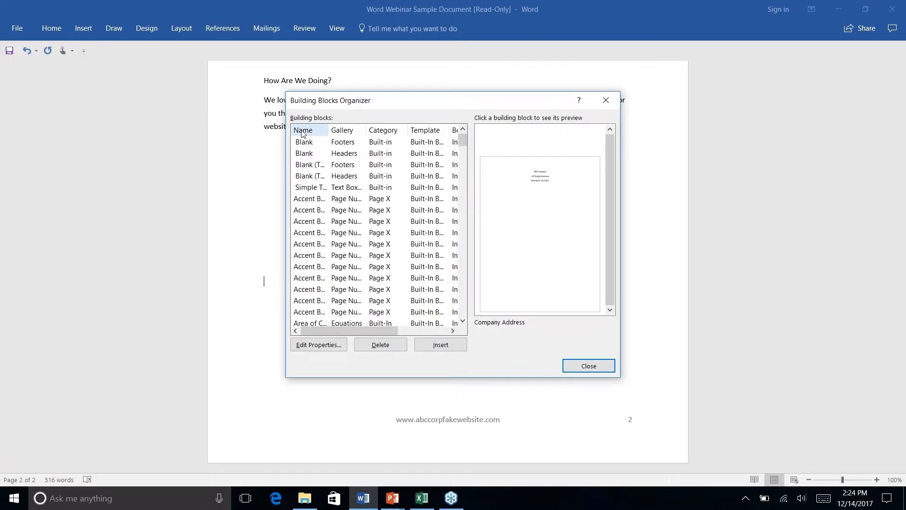
click(348, 133)
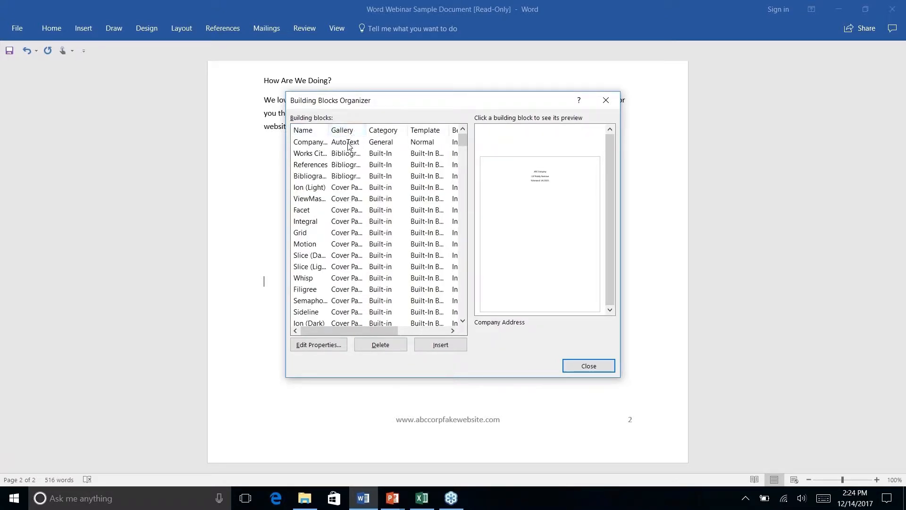
View the properties of the Company Address building block and close them without making changes.
click(311, 144)
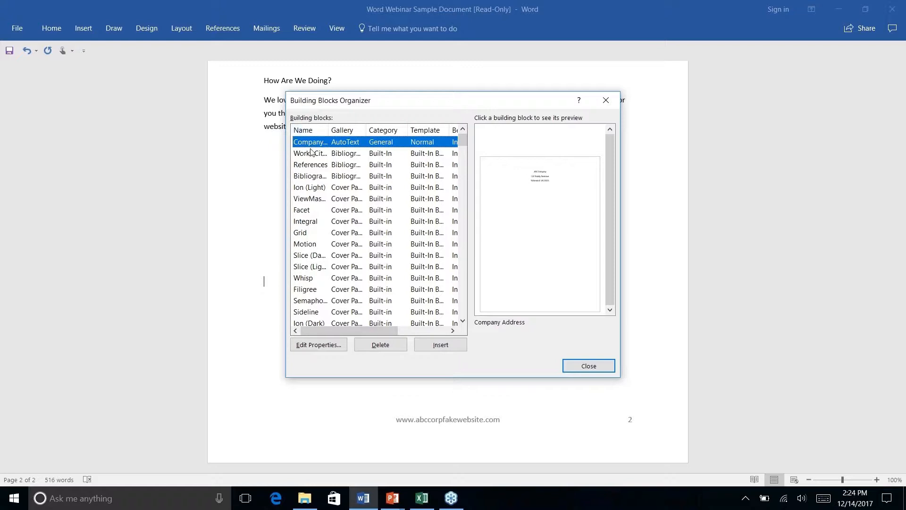
click(320, 347)
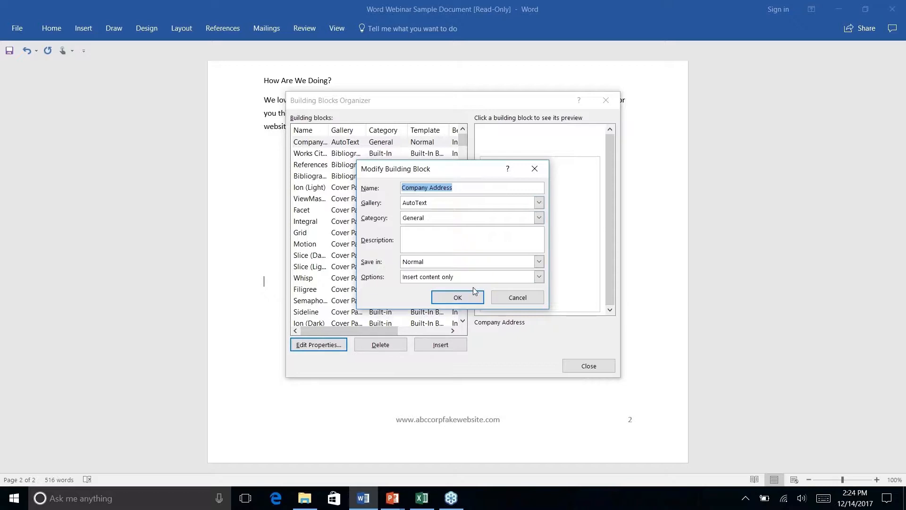
click(529, 298)
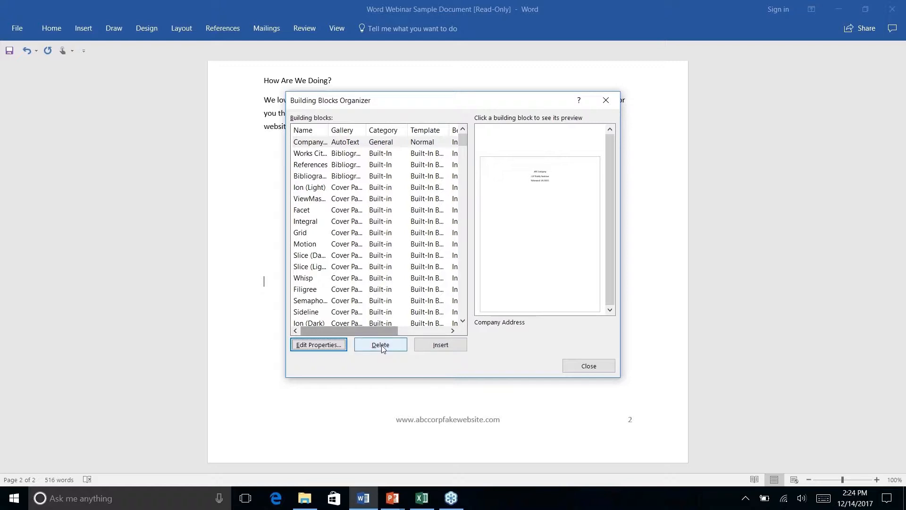
Delete the Company Address building block from the organizer and confirm its removal.
click(350, 143)
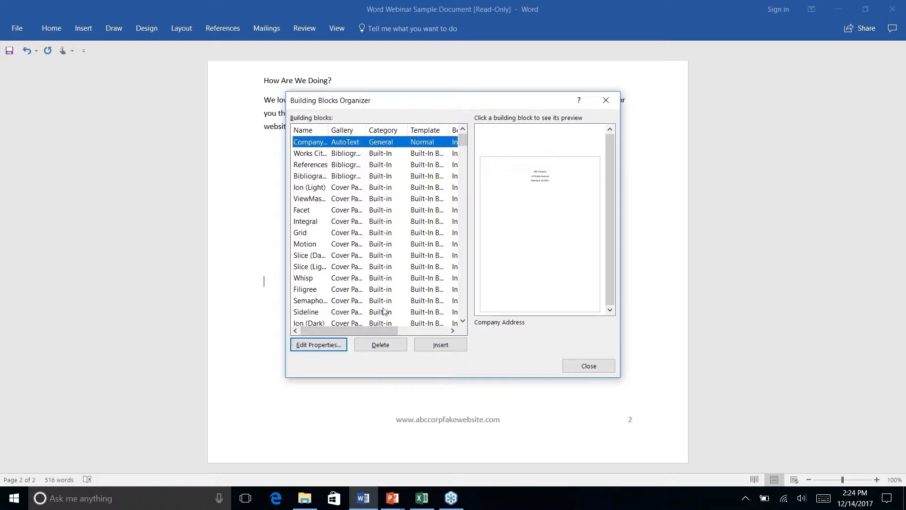
click(384, 351)
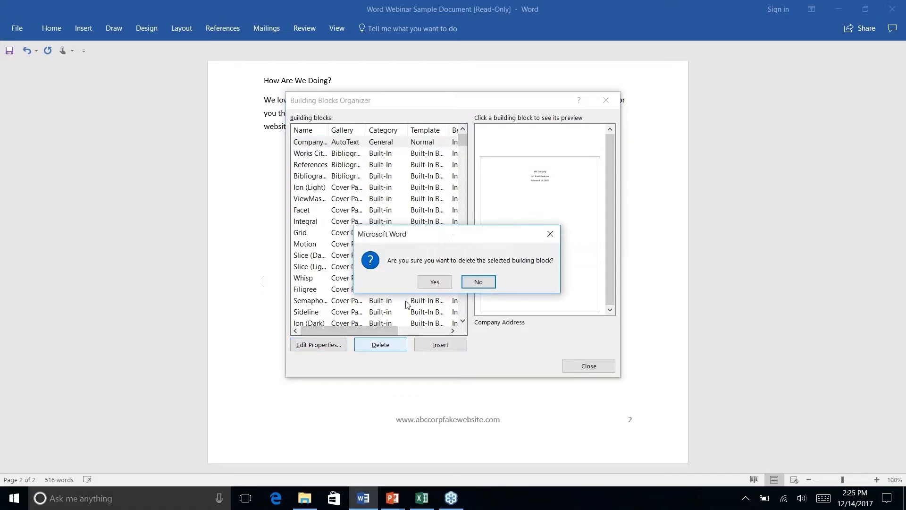
click(435, 282)
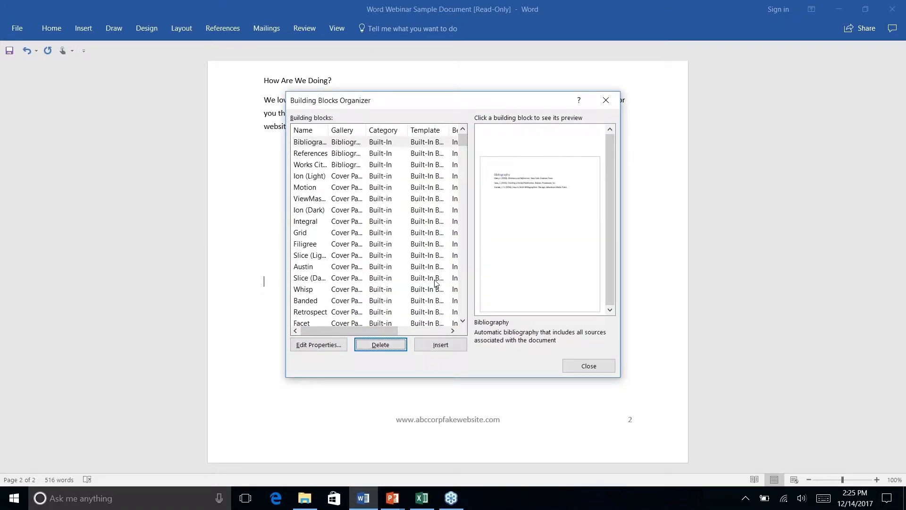
Look through the remaining columns and built-in entries of the Building Blocks Organizer and close it.
scroll(329, 198, right, 3)
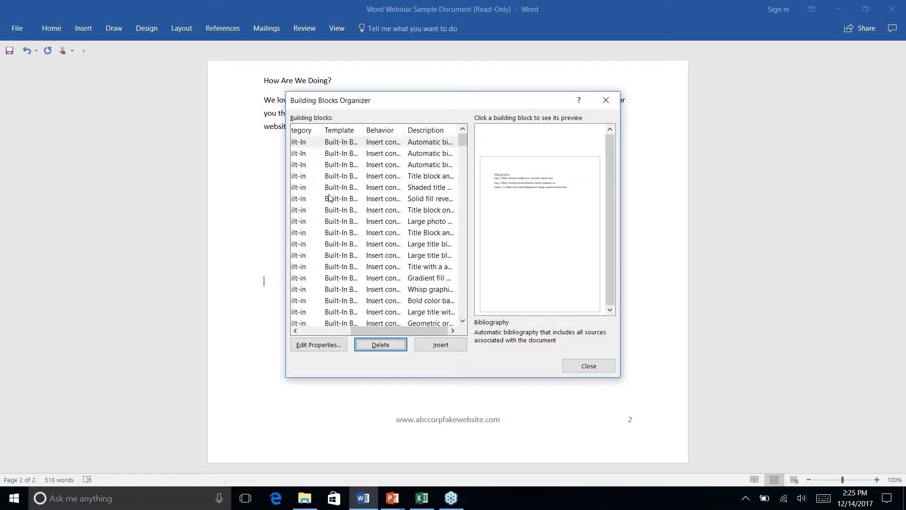
scroll(329, 197, left, 3)
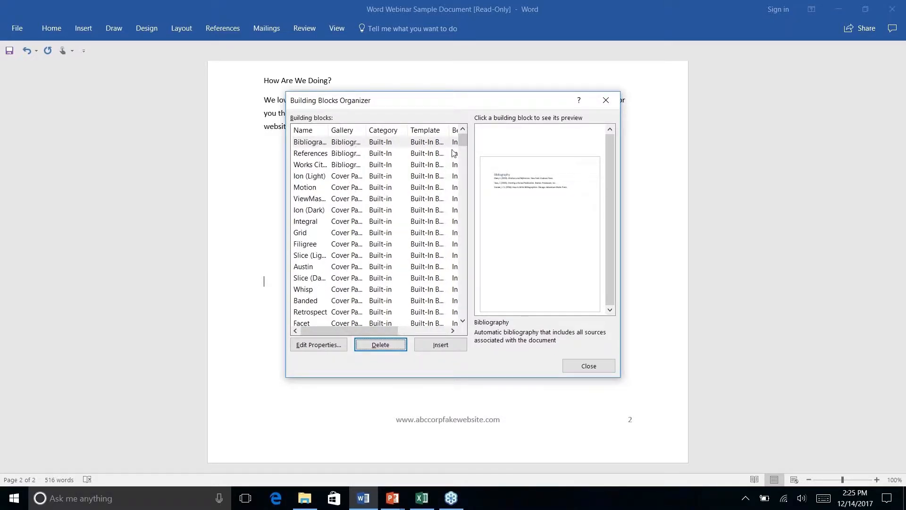
scroll(430, 213, down, 10)
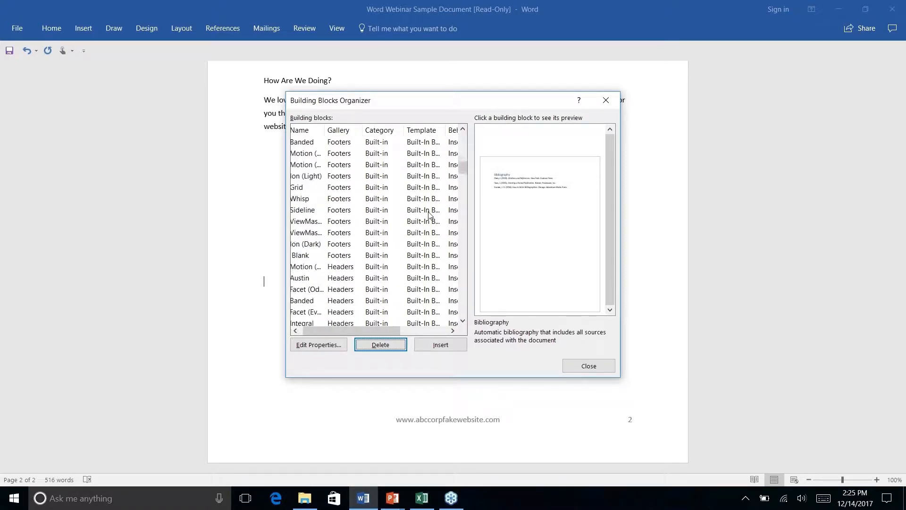
scroll(430, 213, down, 9)
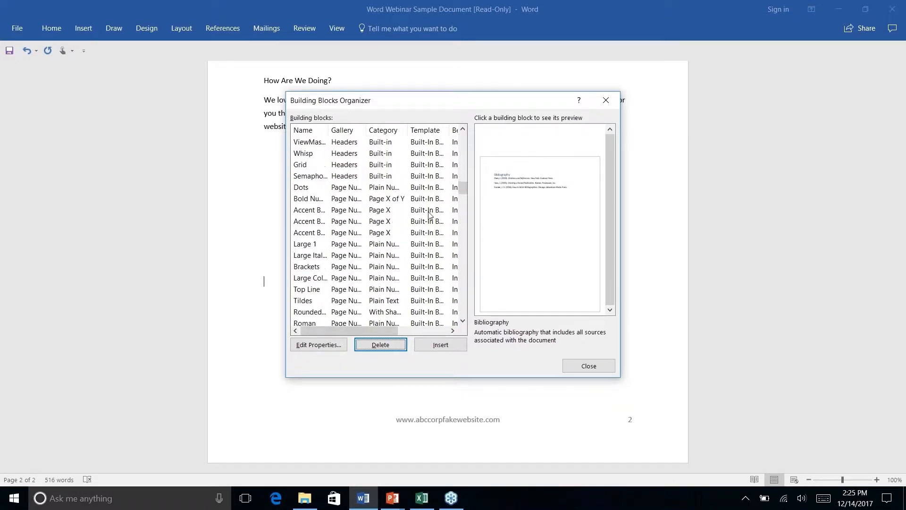
scroll(430, 213, down, 1)
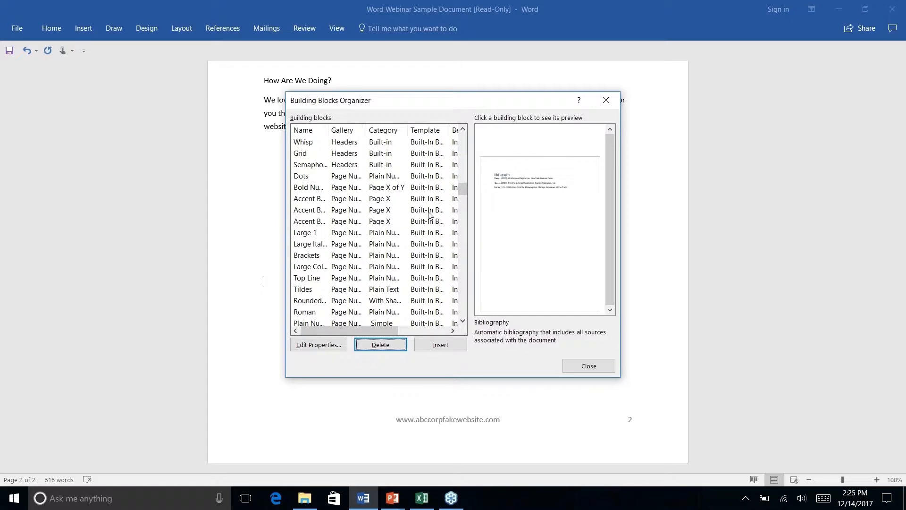
scroll(430, 214, down, 5)
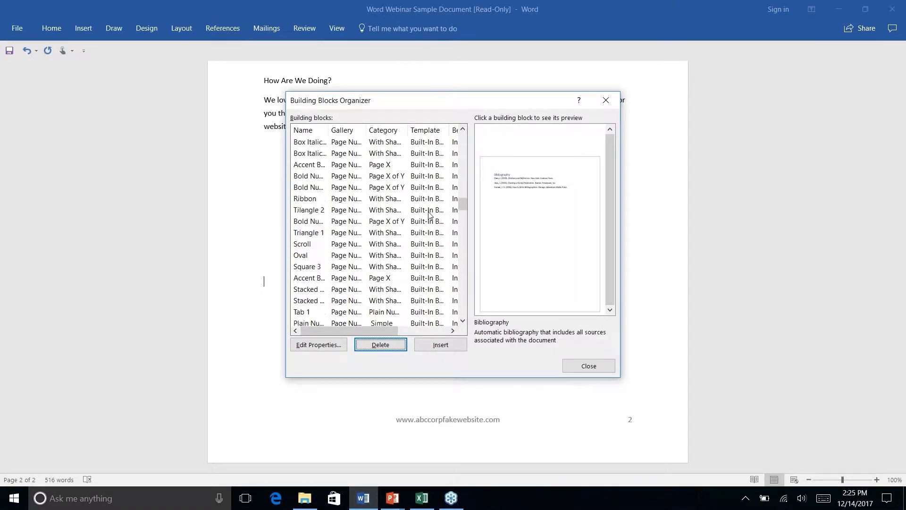
scroll(429, 215, down, 4)
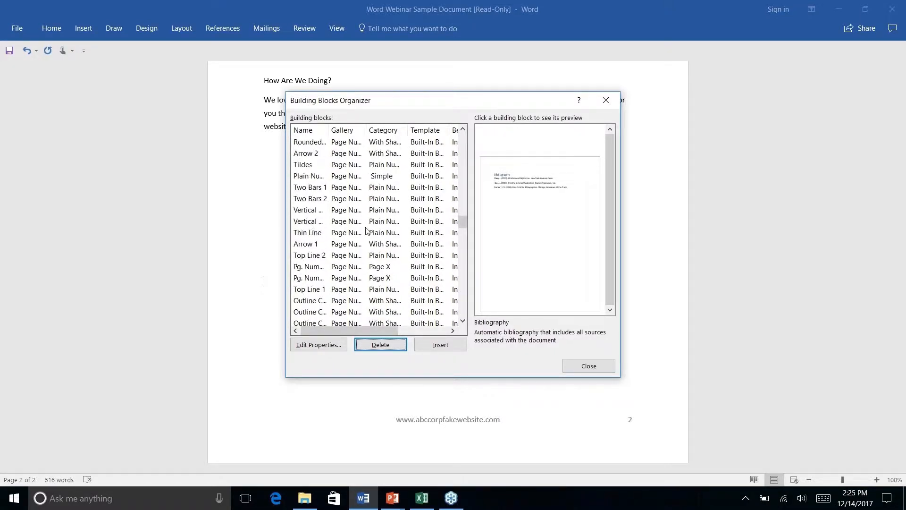
click(605, 102)
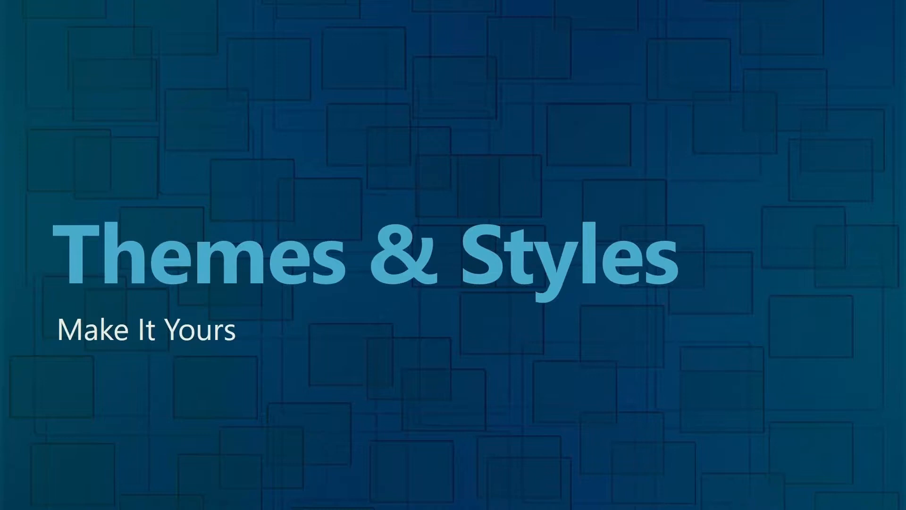
Return to the newsletter document in Word and apply the Wisp theme to it.
key(alt+Tab)
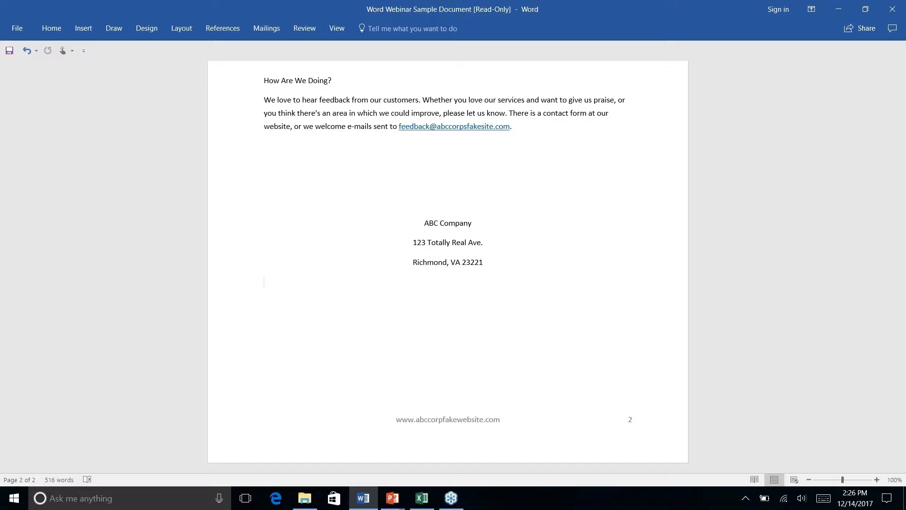
scroll(448, 267, up, 1)
scroll(447, 267, up, 20)
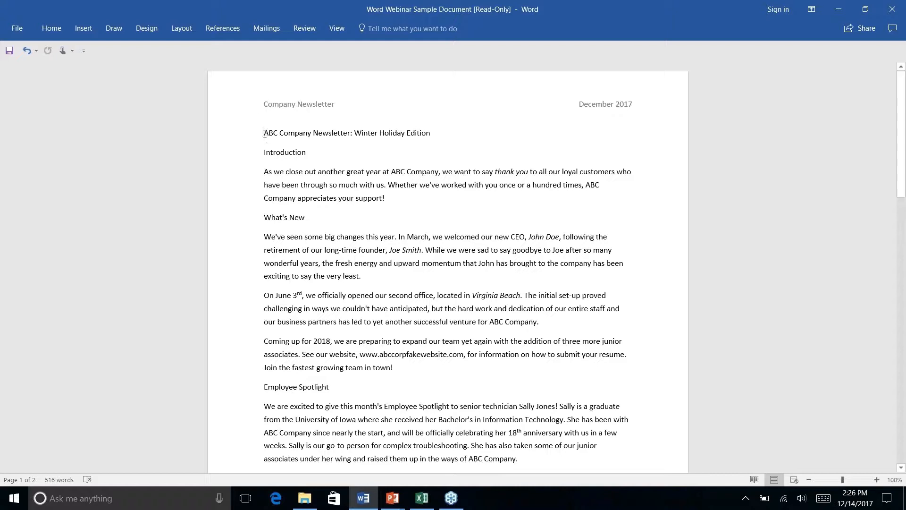
click(181, 29)
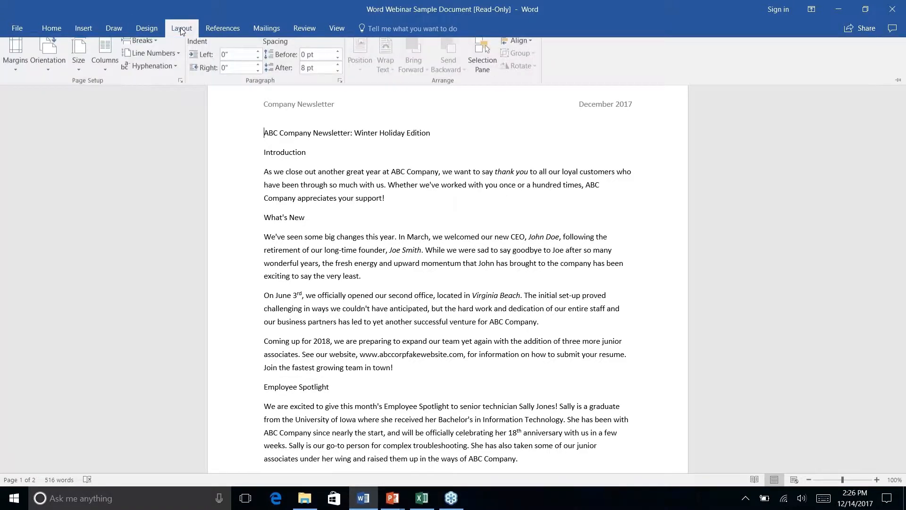
click(147, 29)
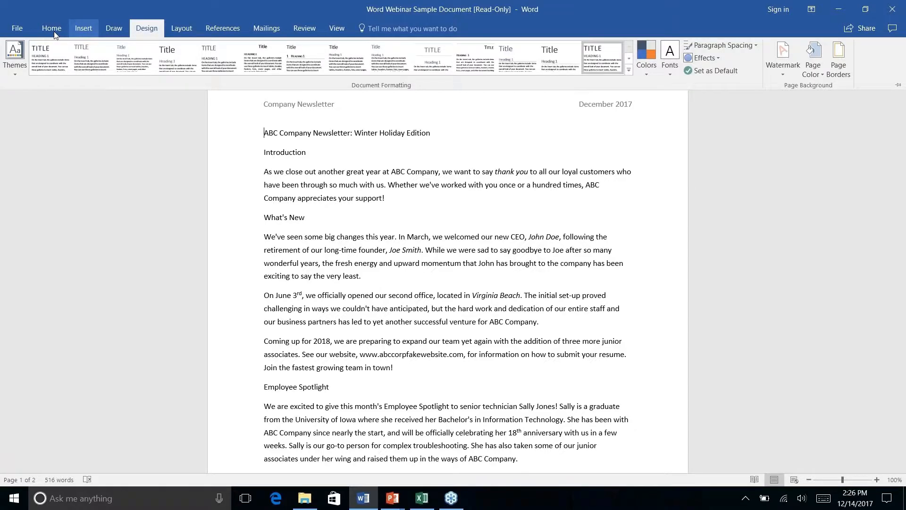
click(17, 73)
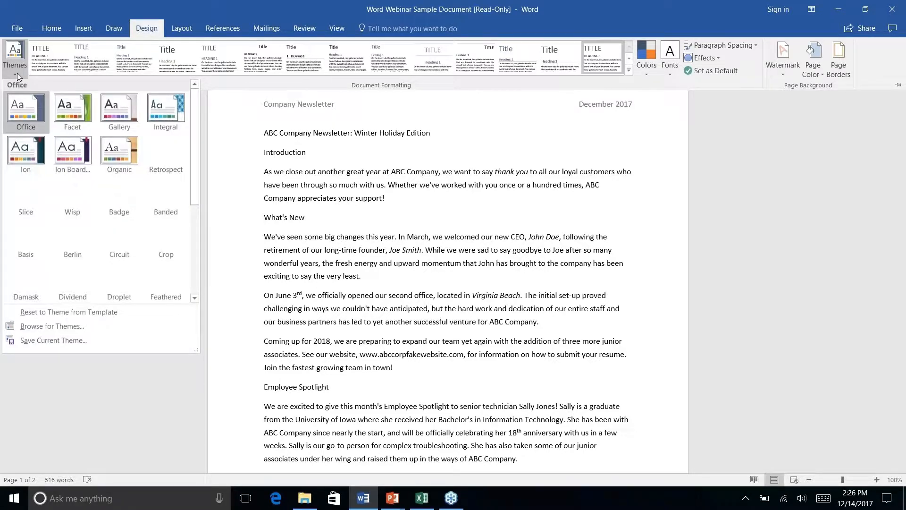
right_click(69, 198)
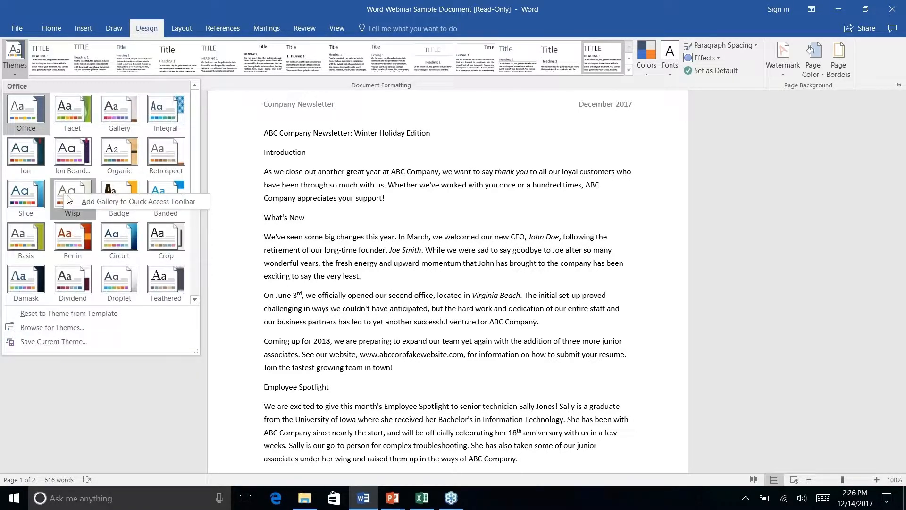
click(68, 198)
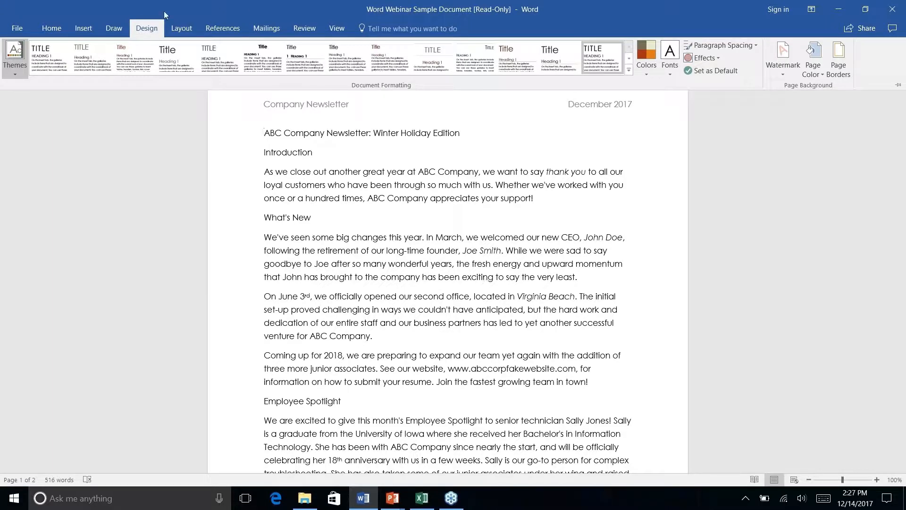
Preview several alternative style sets on the newsletter without changing its current one.
click(183, 60)
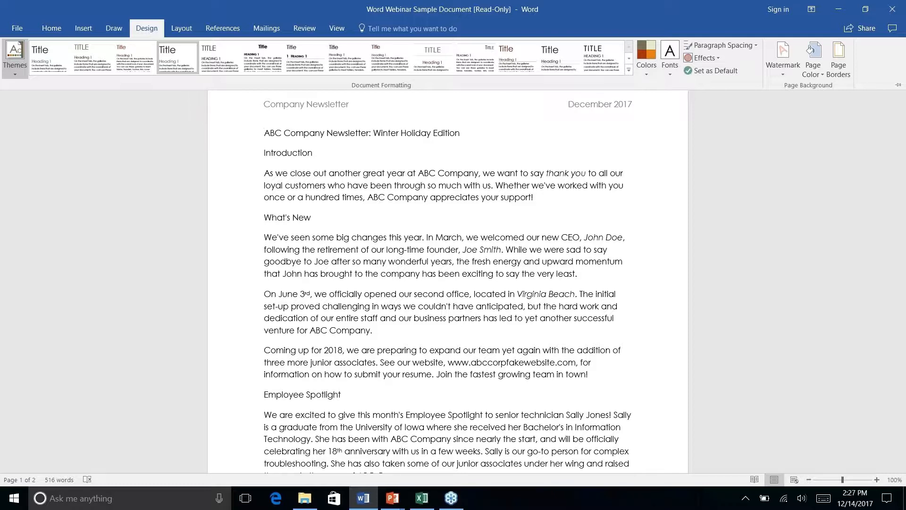
click(553, 56)
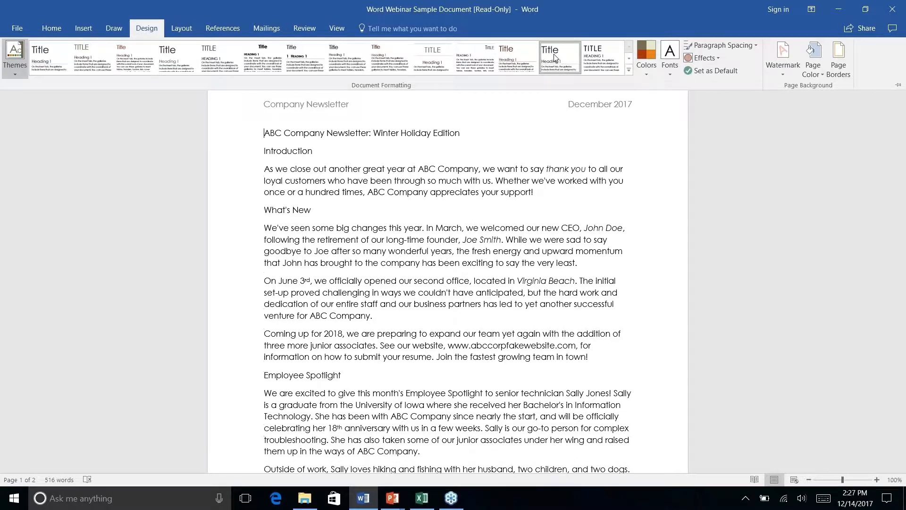
click(594, 64)
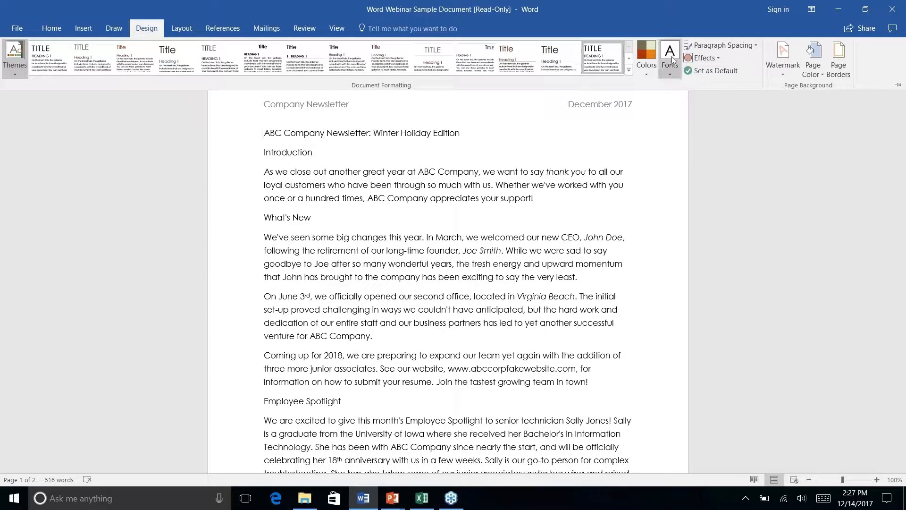
Browse the theme color schemes and view the options for creating new theme colors, leaving without saving a custom set.
click(644, 74)
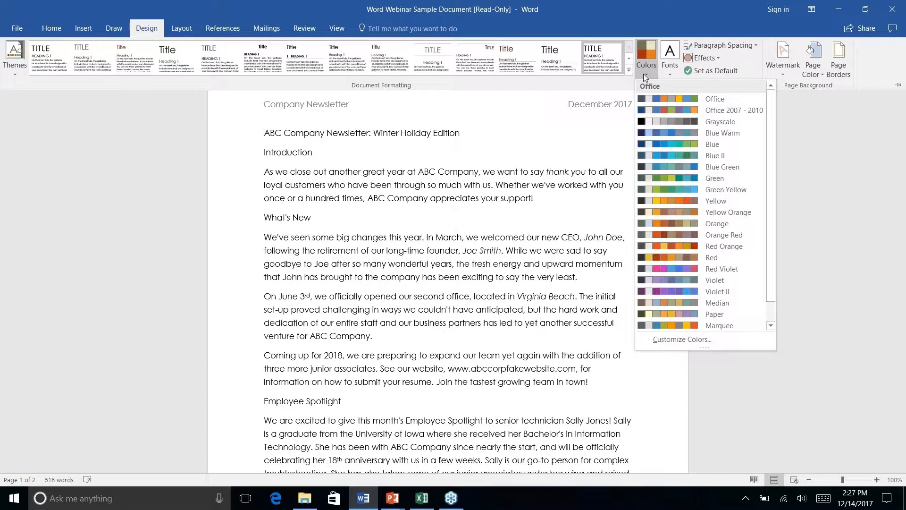
scroll(665, 160, down, 1)
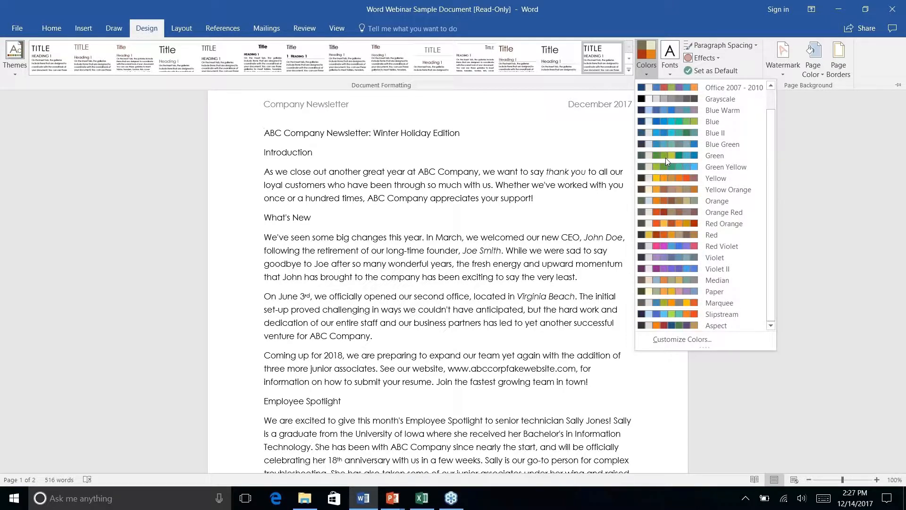
scroll(666, 158, up, 1)
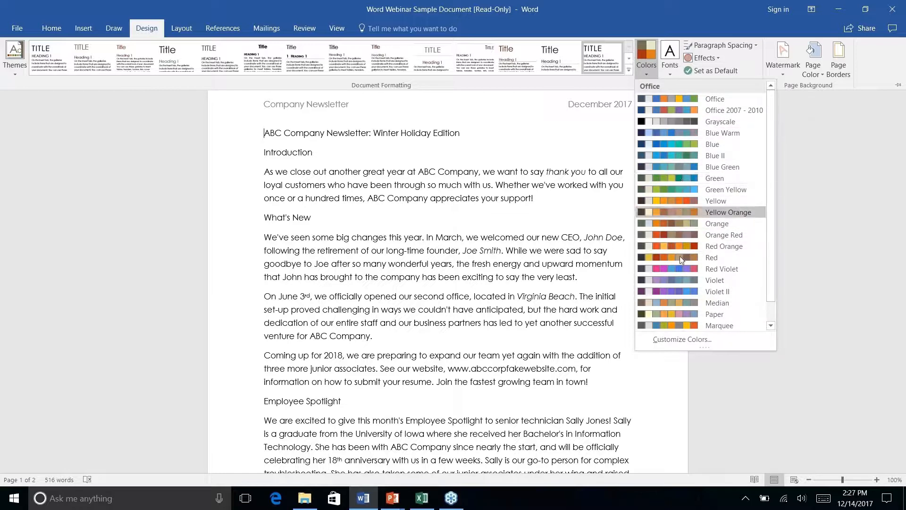
right_click(679, 343)
click(670, 338)
click(670, 338)
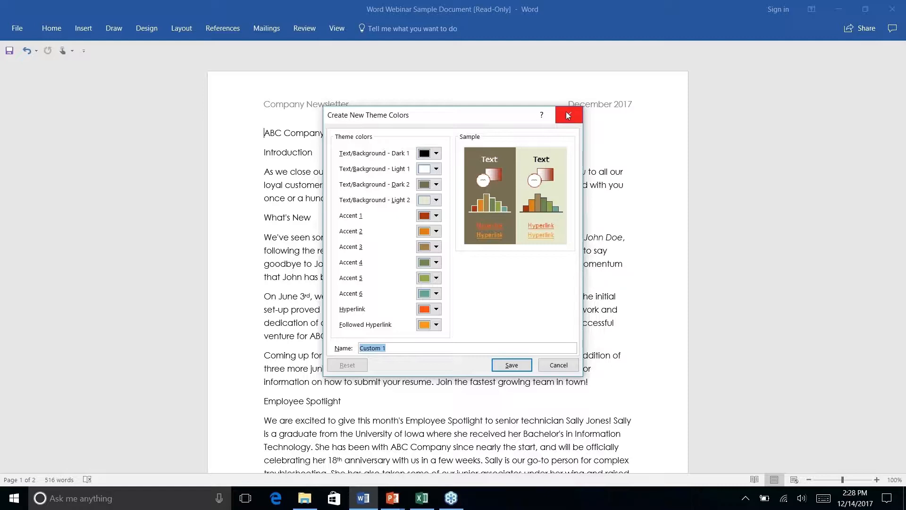
click(555, 368)
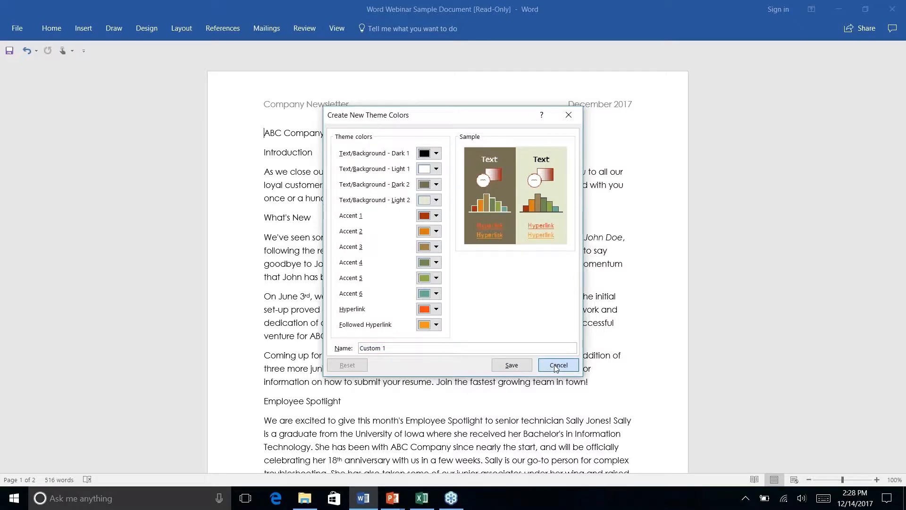
View the complete gallery of document style sets, including the built-in ones.
click(171, 29)
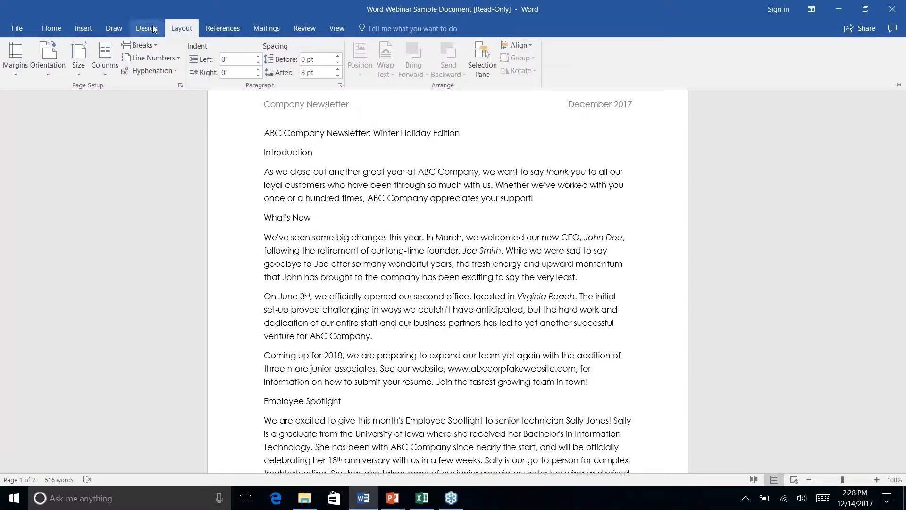
click(152, 28)
click(631, 73)
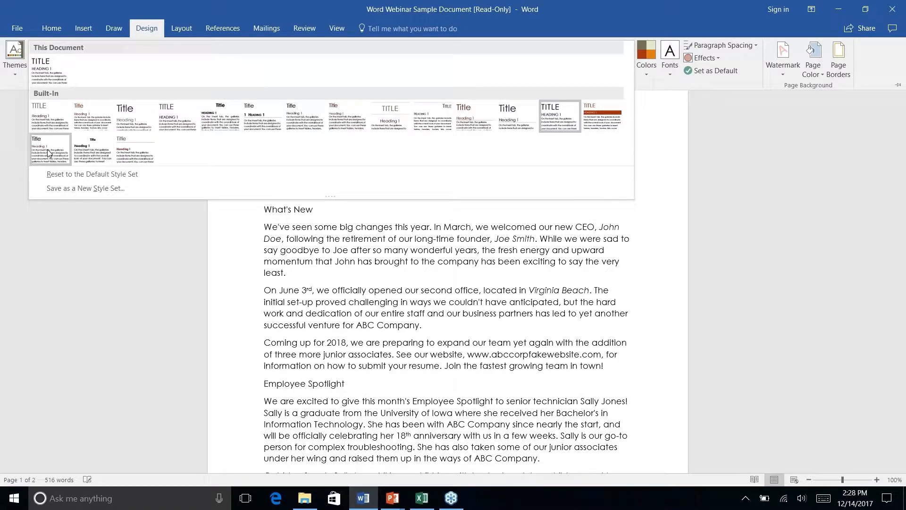
Apply the Feathered theme to the newsletter.
click(13, 71)
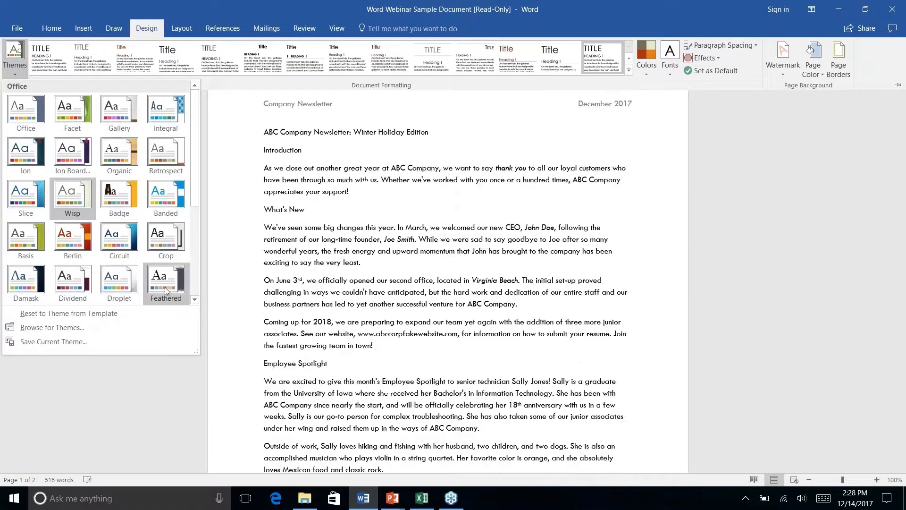
right_click(160, 282)
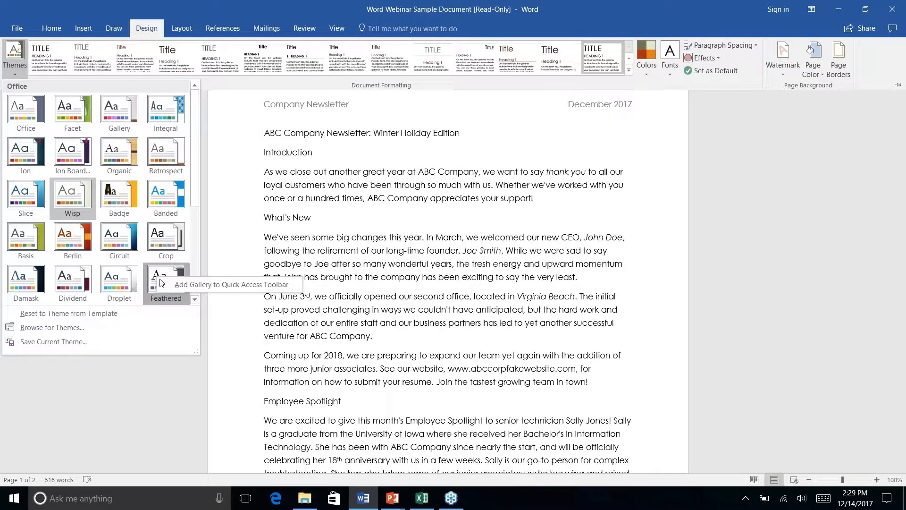
key(Escape)
key(Escape)
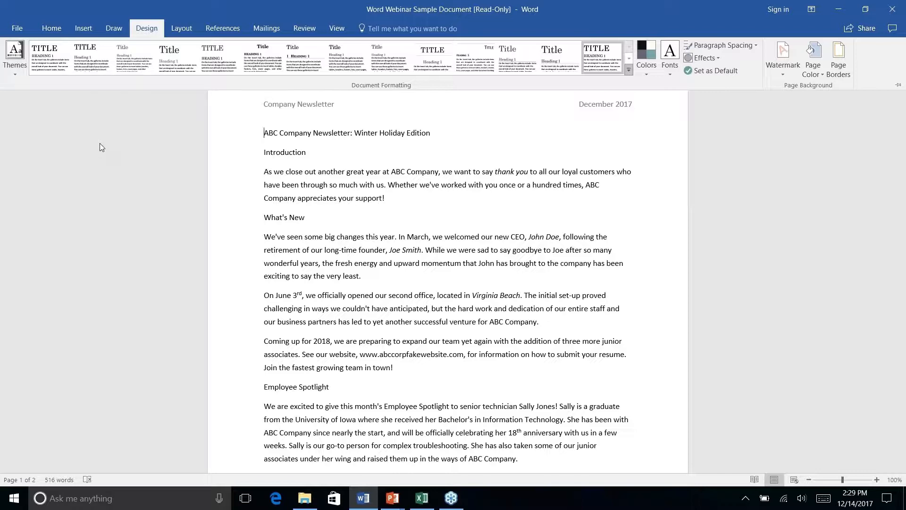
Skim the newsletter's headings and paragraphs to review its plain, unstyled text.
click(89, 25)
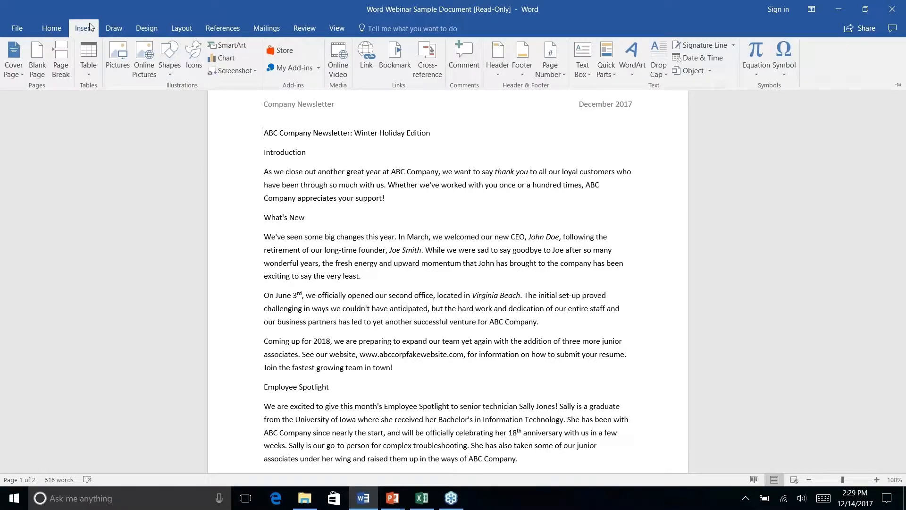
click(119, 30)
click(61, 28)
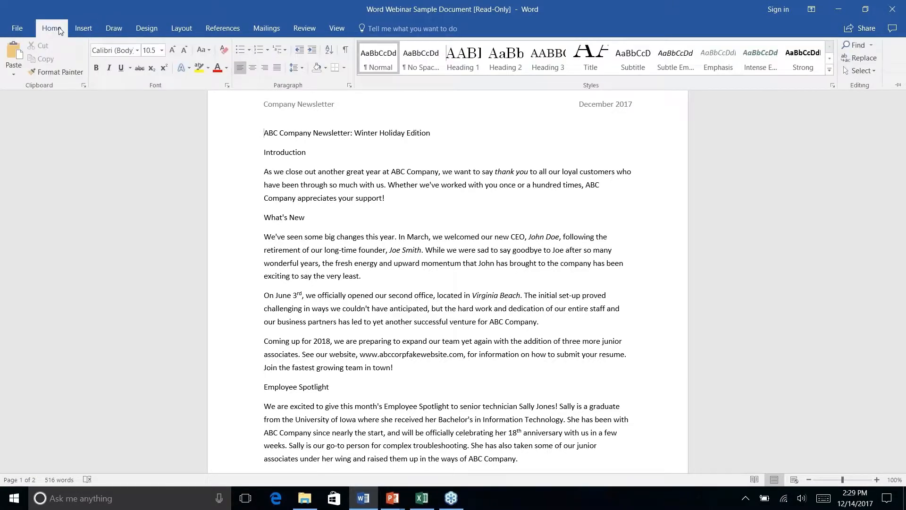
click(527, 168)
scroll(527, 168, down, 8)
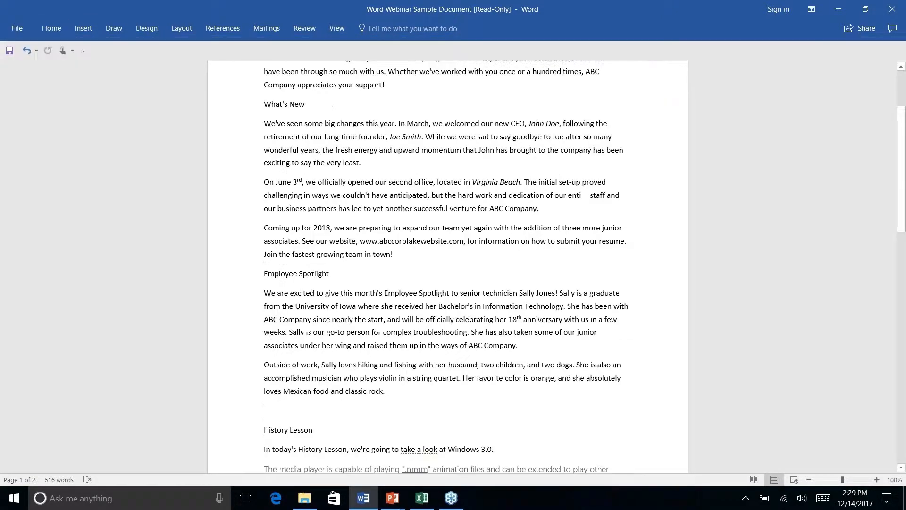
scroll(449, 264, down, 1)
scroll(448, 264, up, 5)
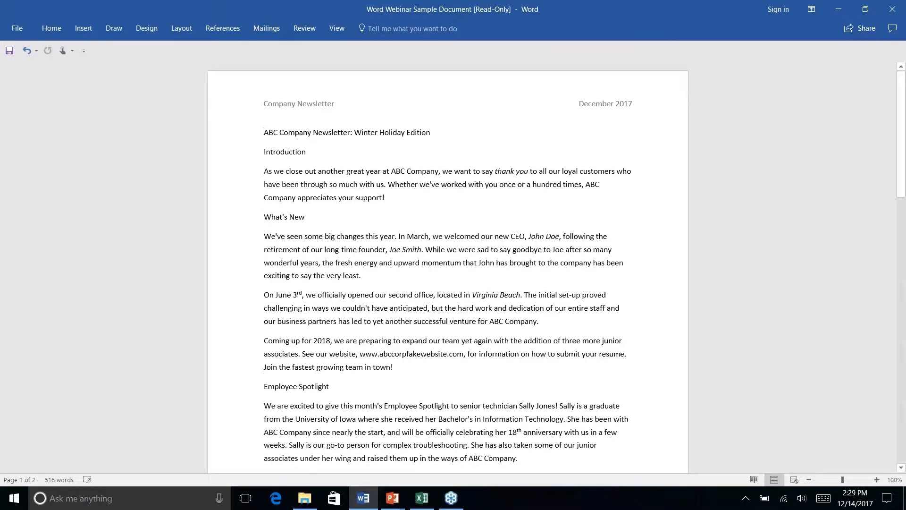
scroll(449, 264, down, 2)
scroll(449, 265, down, 10)
scroll(449, 265, up, 12)
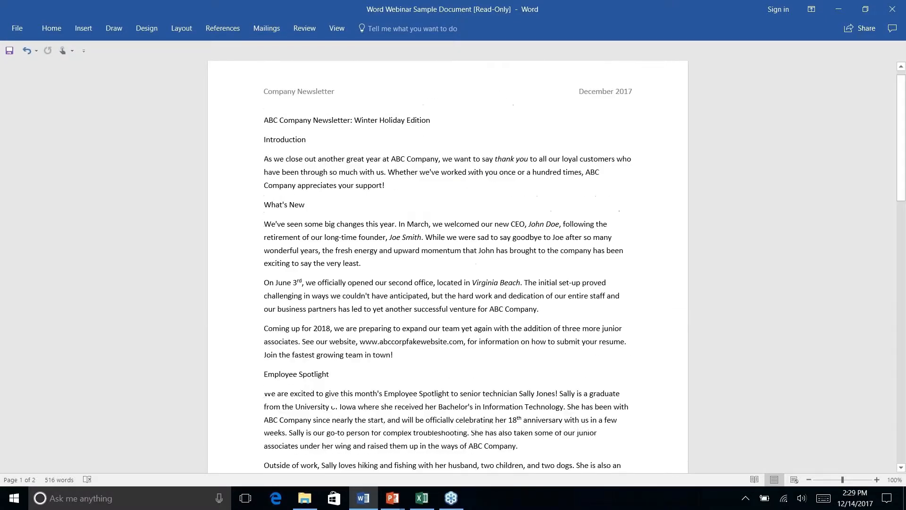
Apply the Title style to the newsletter's first line, "ABC Company Newsletter: Winter Holiday Edition".
click(57, 29)
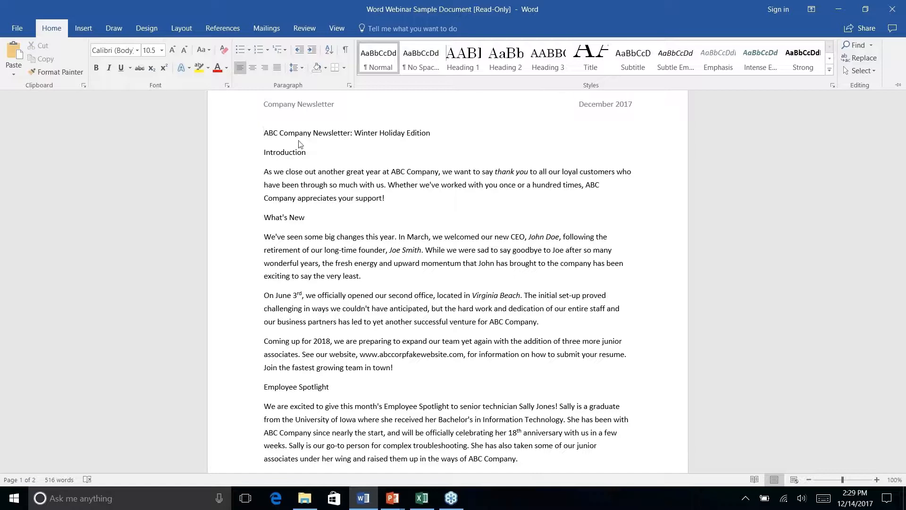
click(312, 133)
triple_click(329, 133)
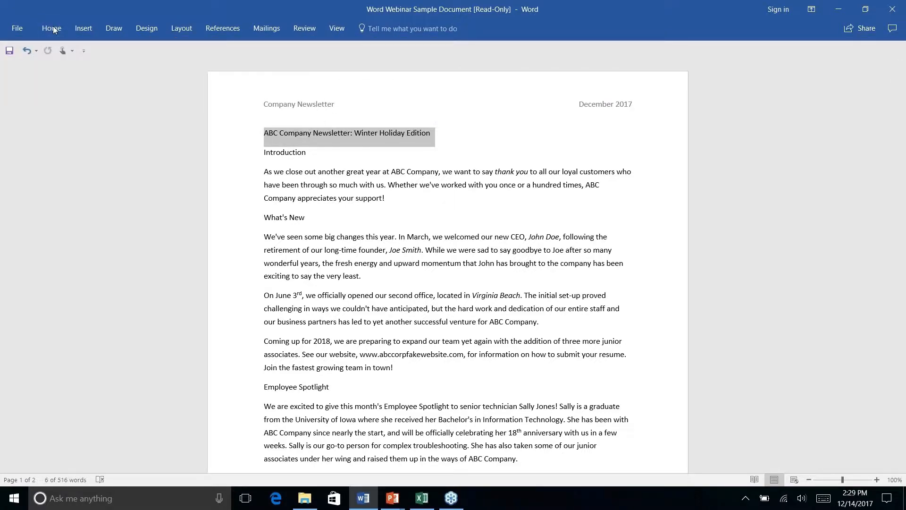
click(58, 31)
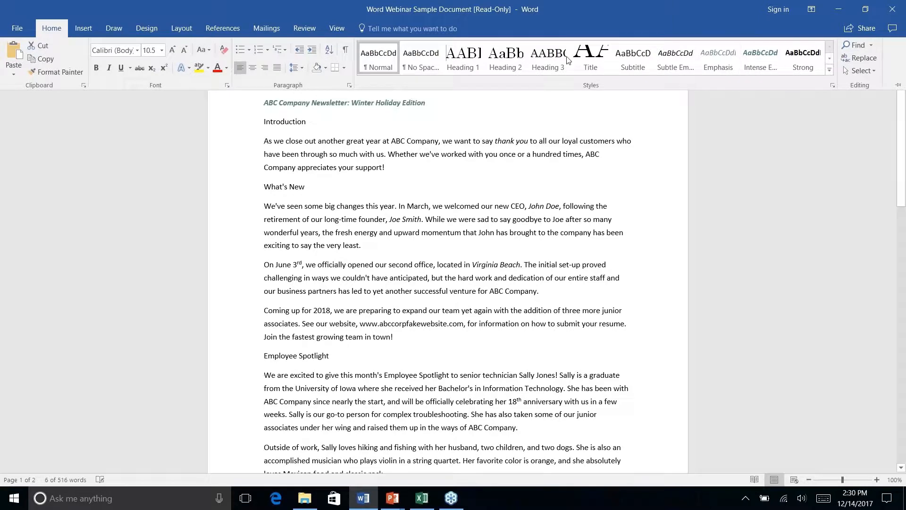
click(598, 63)
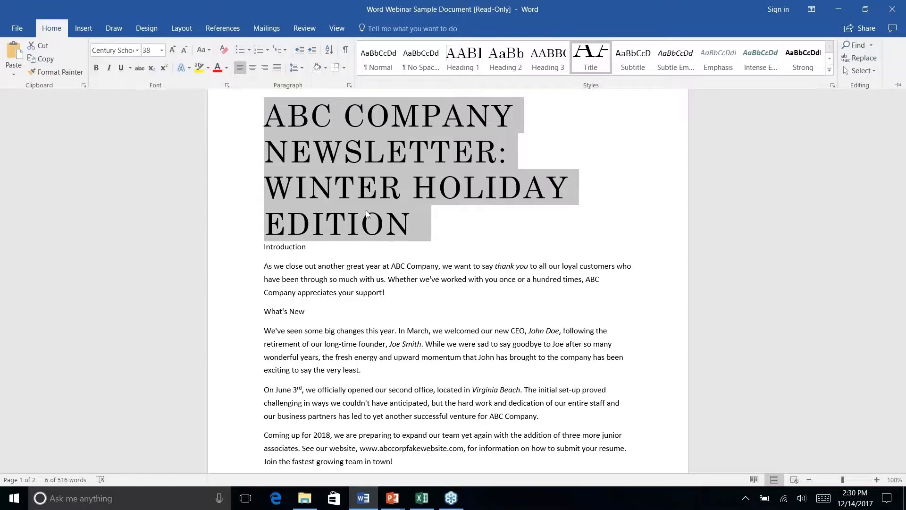
key(ctrl+F1)
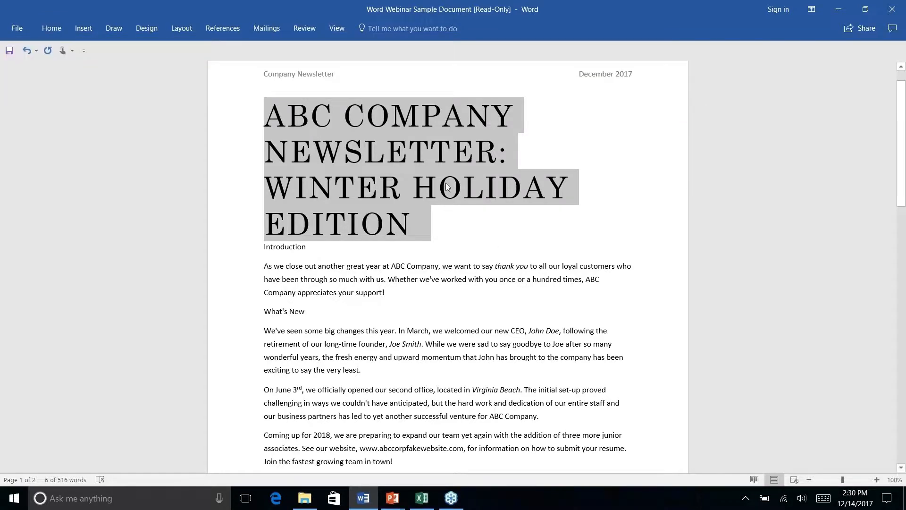
right_click(86, 32)
click(145, 136)
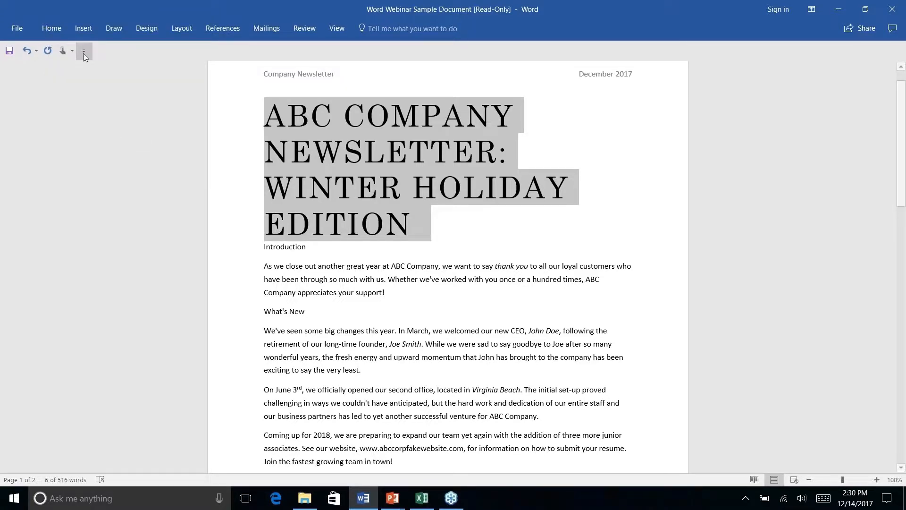
Modify the Title style to a font size of 20 and break the newsletter title onto a new line before "Winter Holiday Edition".
click(52, 28)
right_click(595, 55)
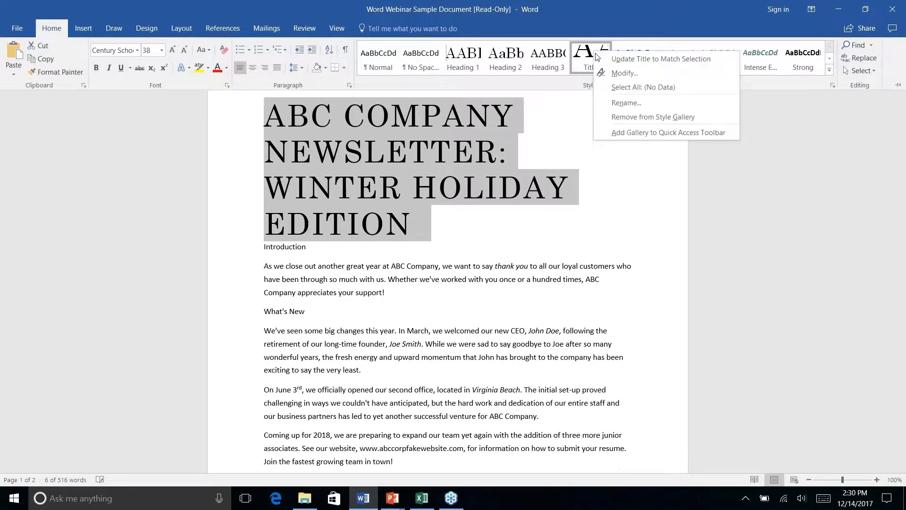
click(620, 75)
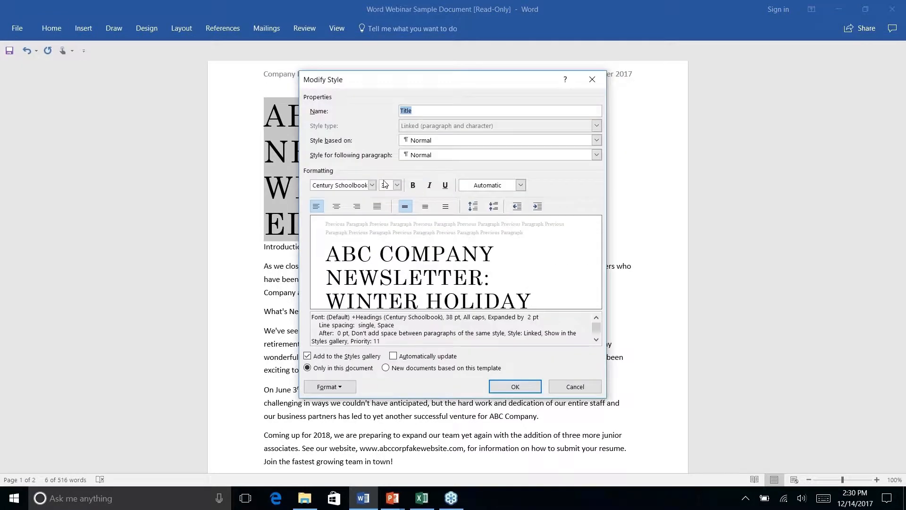
click(397, 185)
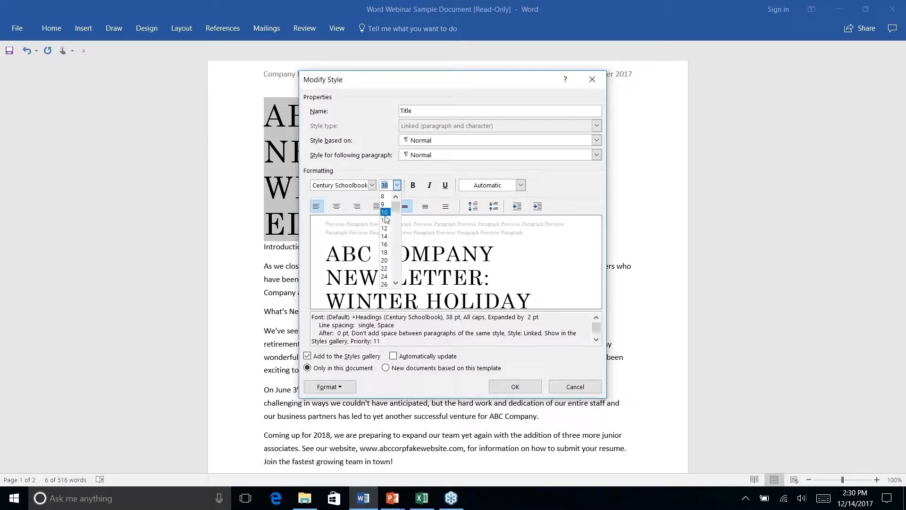
click(384, 244)
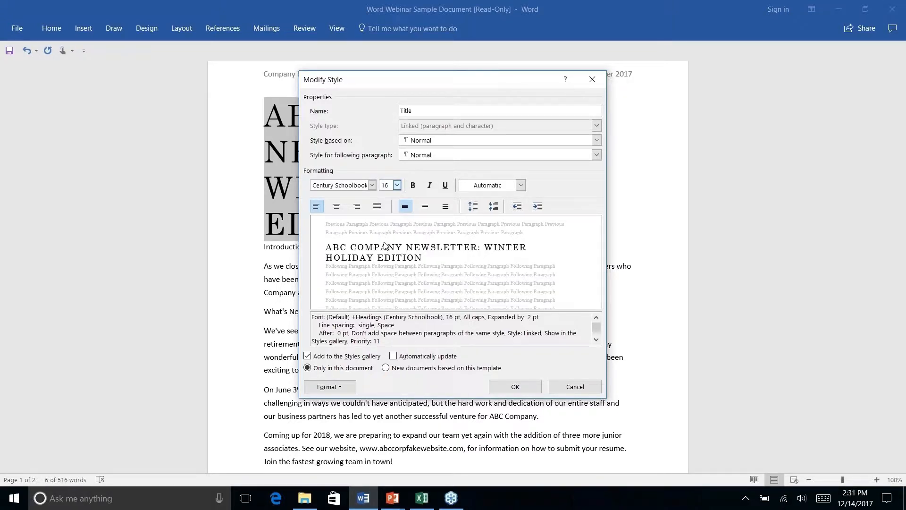
click(397, 186)
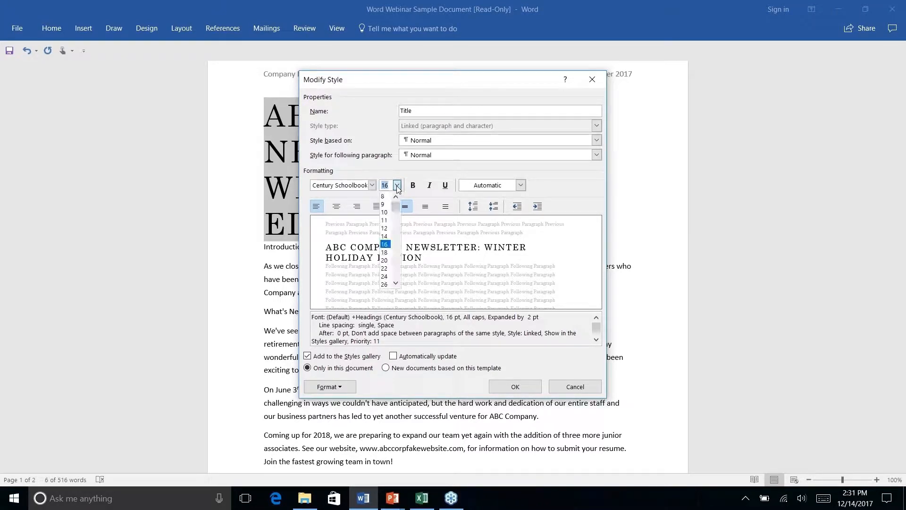
click(384, 252)
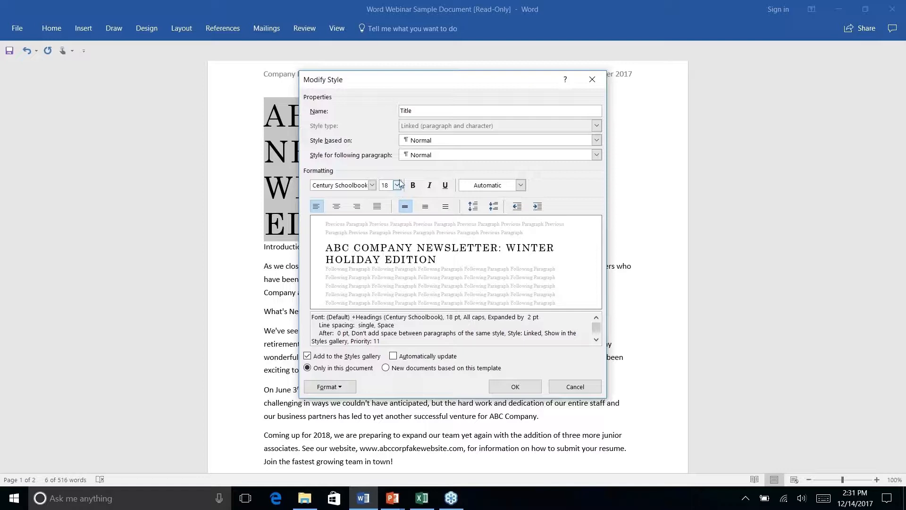
click(397, 185)
click(386, 263)
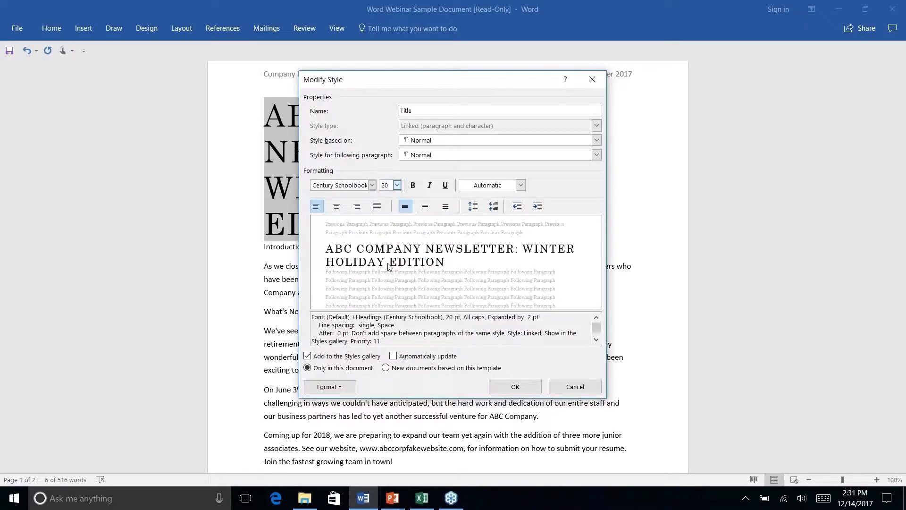
click(516, 387)
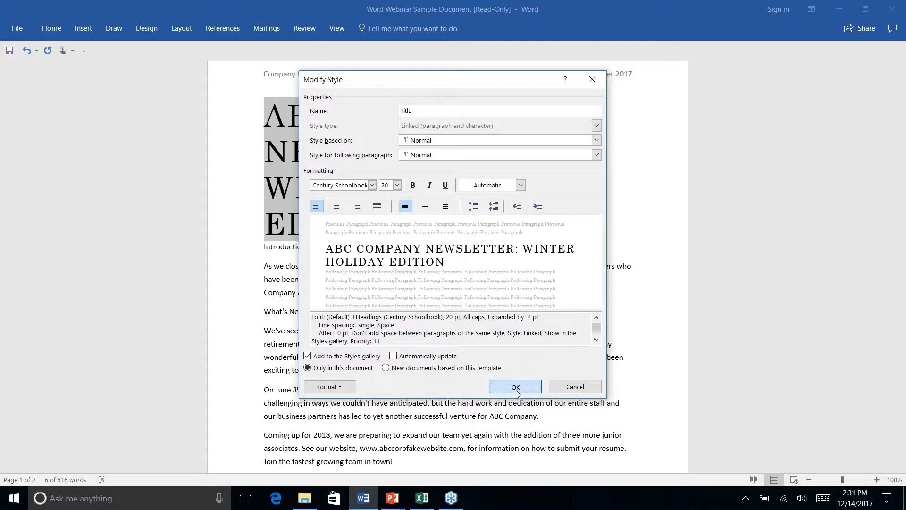
click(557, 108)
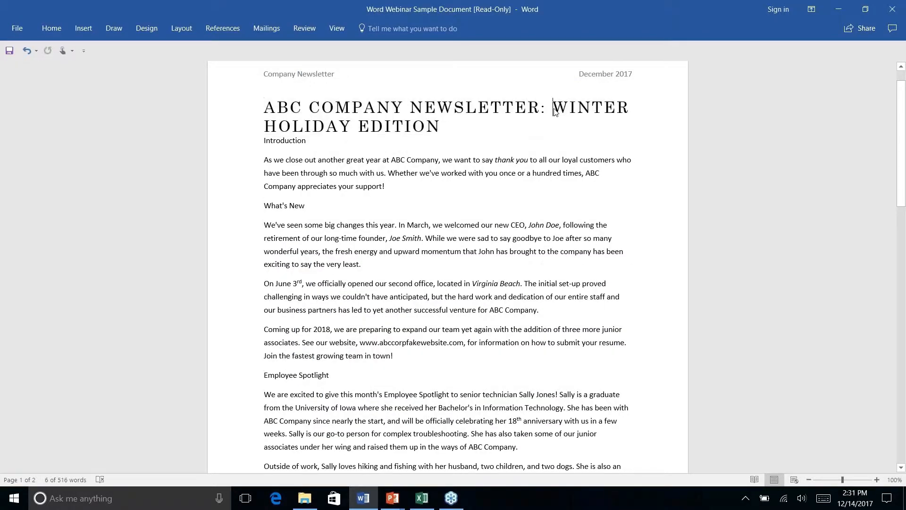
key(Return)
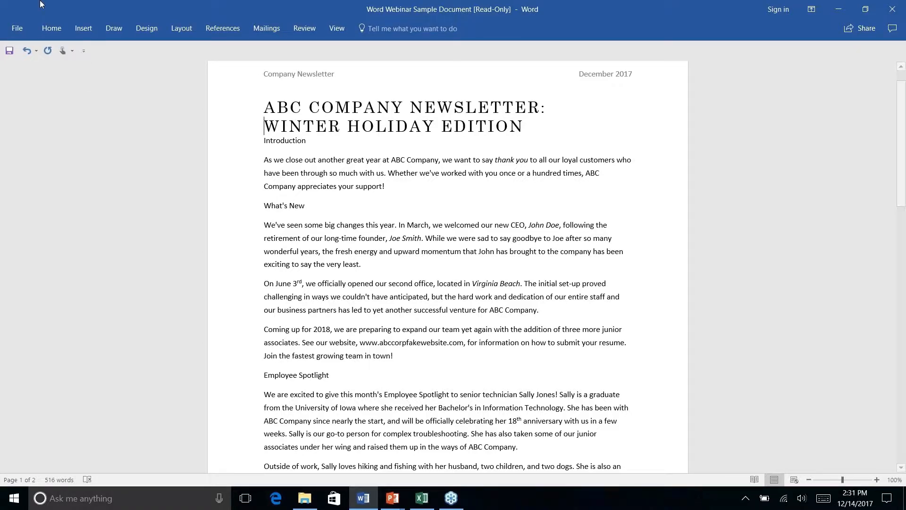
Apply the Heading 1 style to the "Introduction" line.
double_click(269, 142)
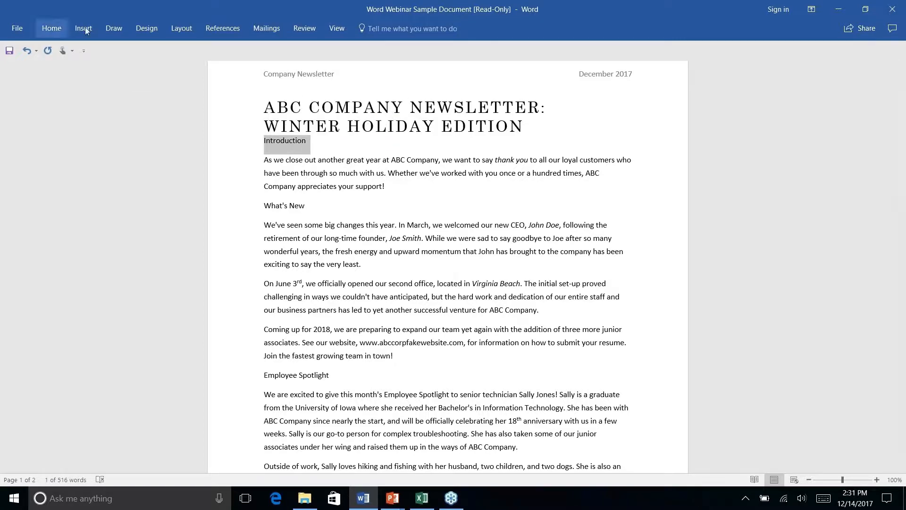
click(53, 29)
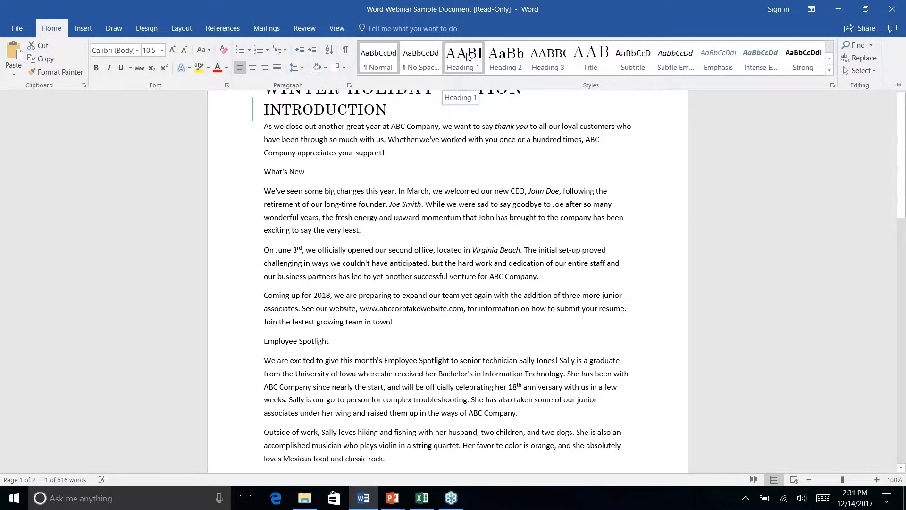
click(469, 60)
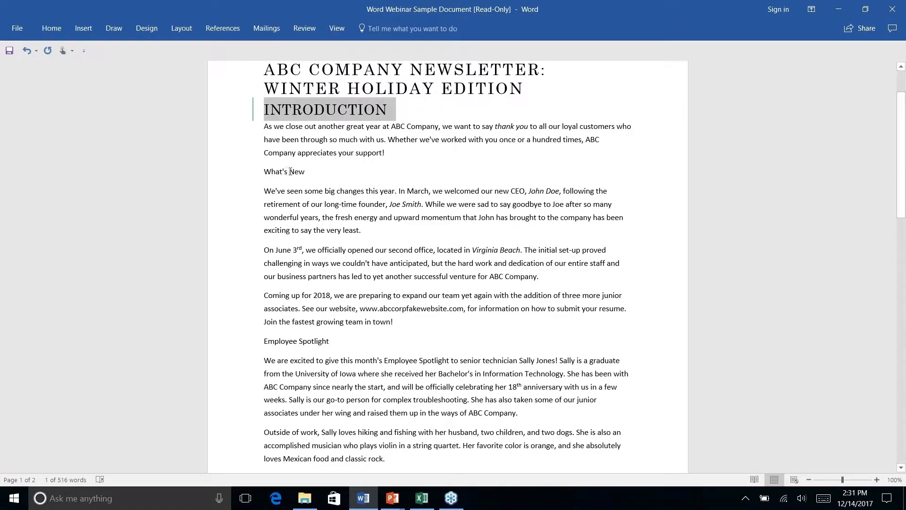
Apply the Heading 2 style to the "What's New" line.
drag(289, 173, 305, 173)
click(306, 174)
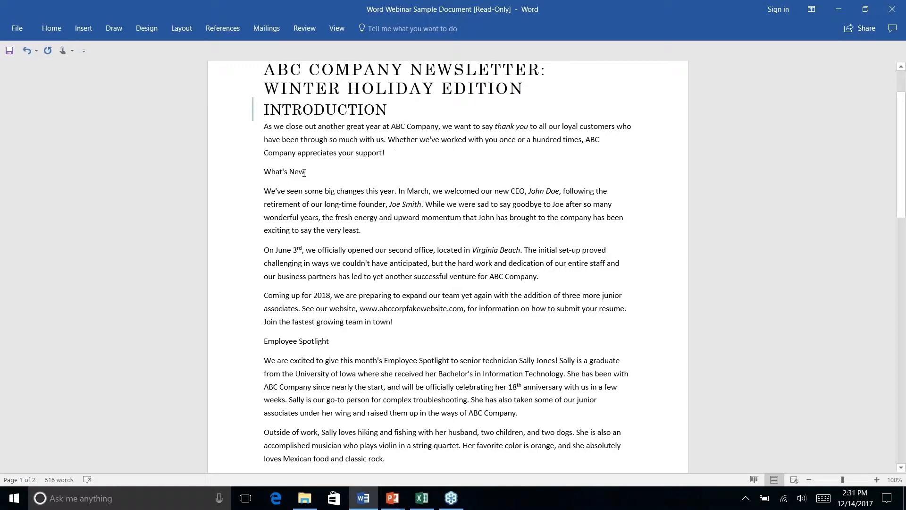
click(249, 171)
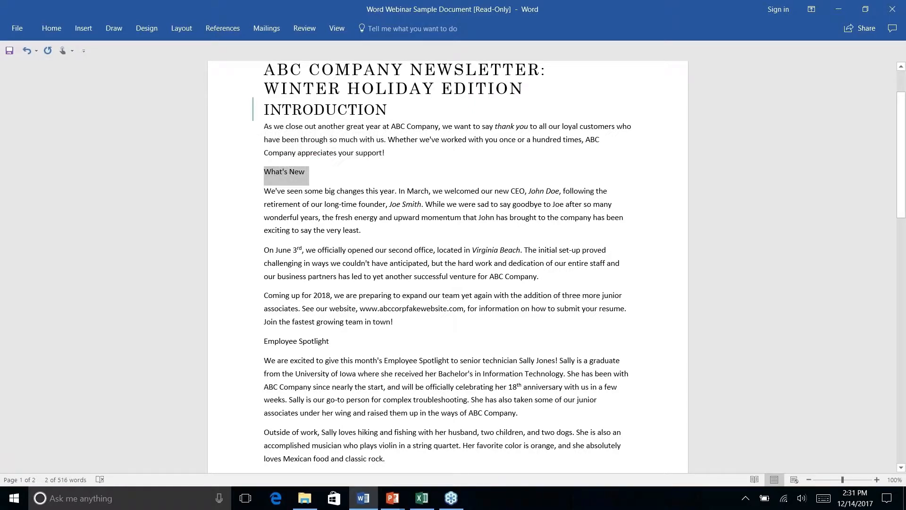
click(51, 28)
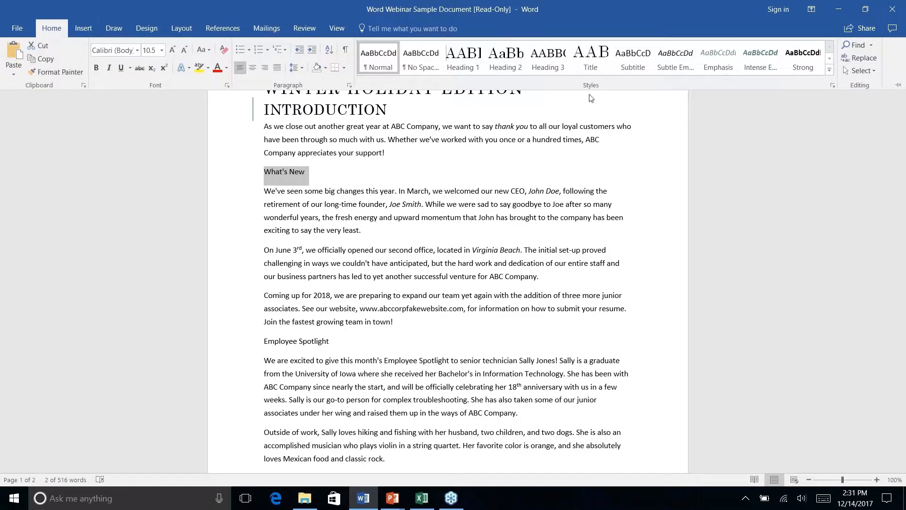
click(506, 57)
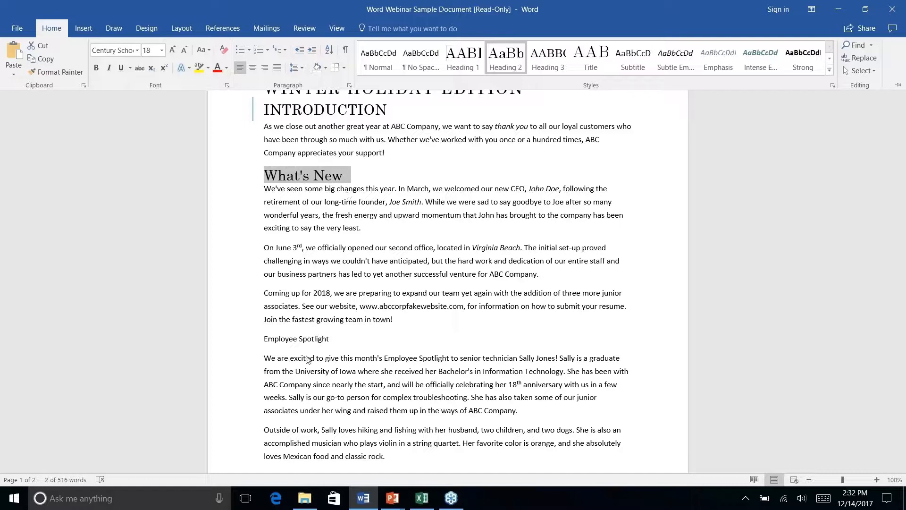
key(ctrl+F1)
Apply the Heading 1 style to the "Employee Spotlight" line.
click(297, 339)
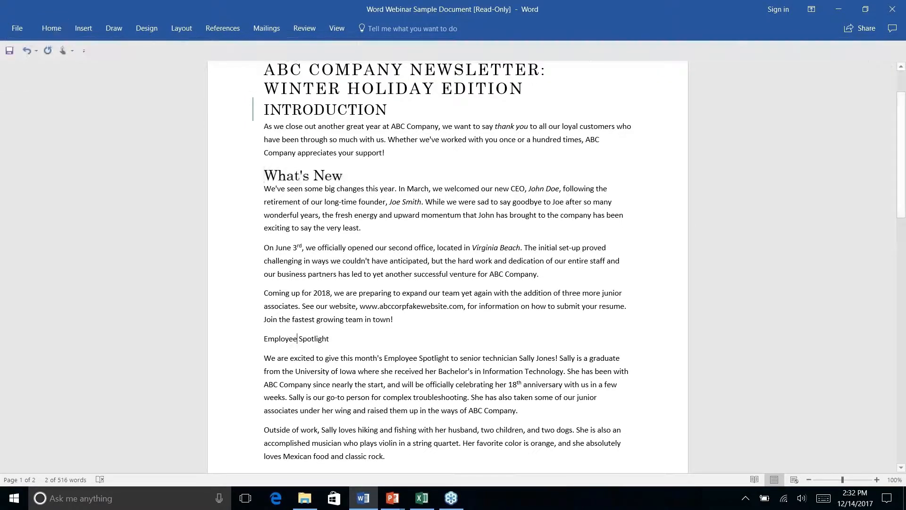
triple_click(293, 339)
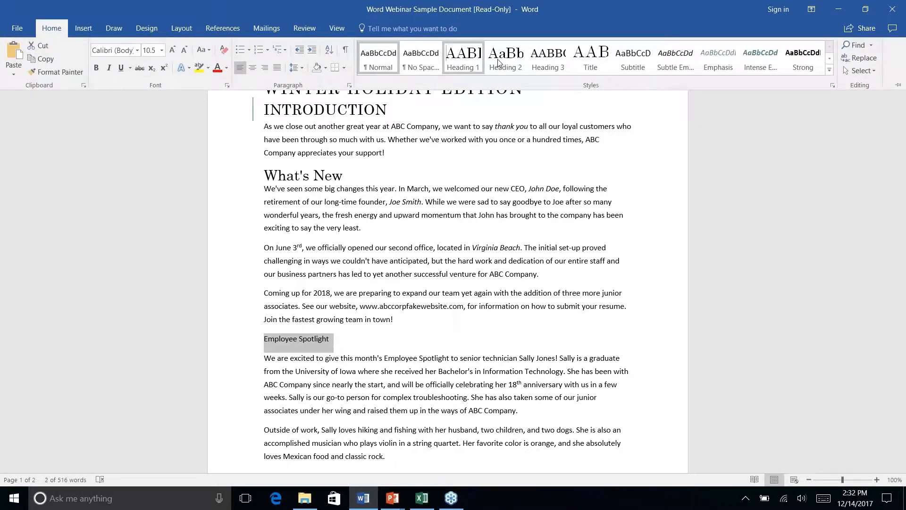
click(457, 56)
Apply the Heading 1 style to the "History Lesson" line near the end of page 1.
scroll(279, 286, down, 3)
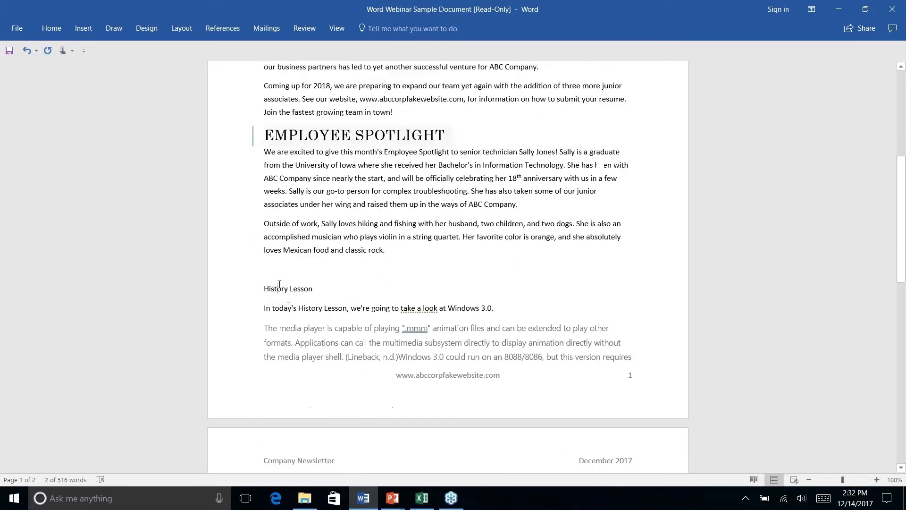
triple_click(278, 287)
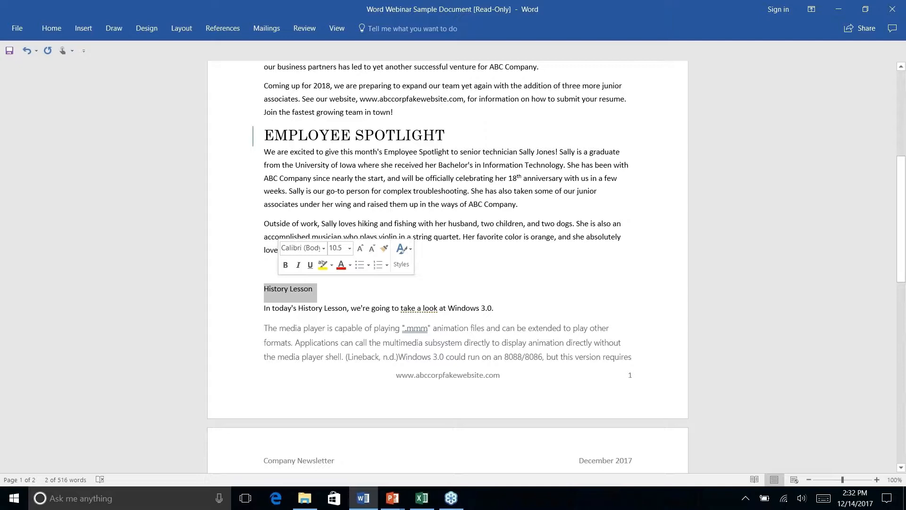
click(51, 28)
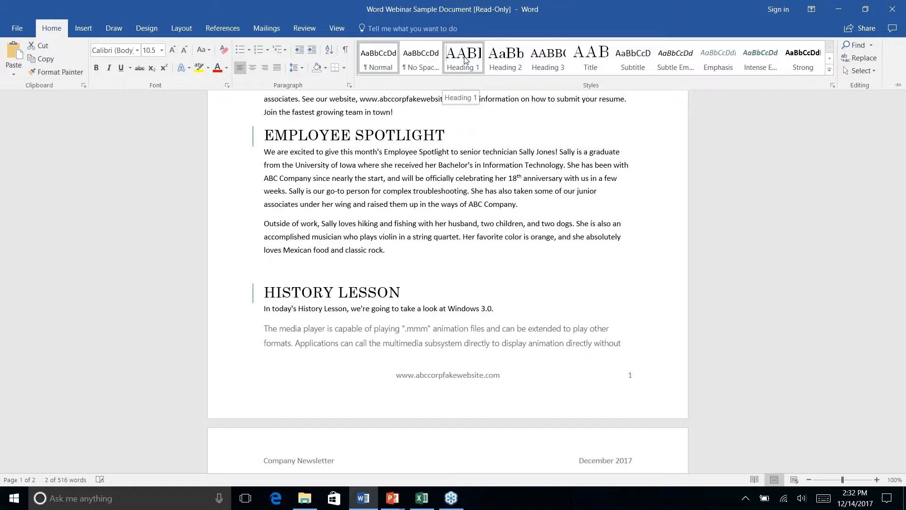
click(464, 58)
Delete one empty line below the last entry of the References section on page 2.
scroll(326, 203, down, 8)
click(326, 202)
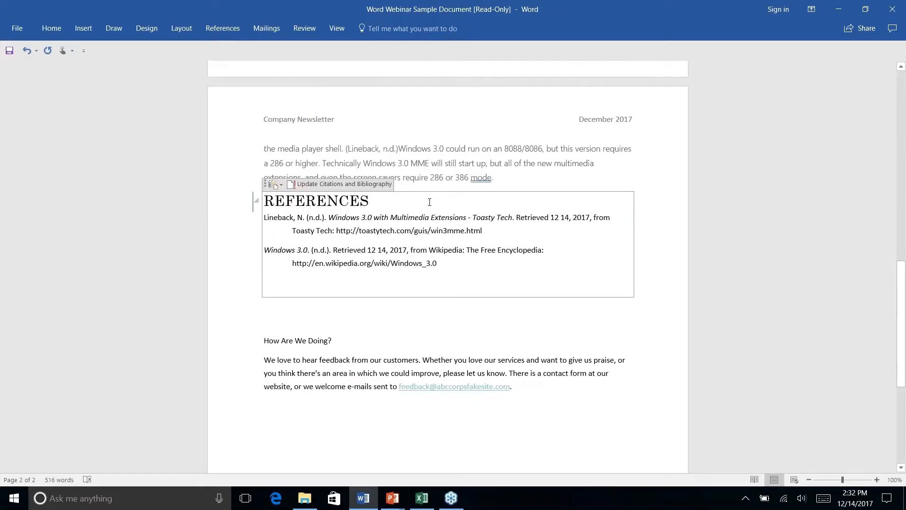
scroll(428, 202, up, 2)
click(41, 23)
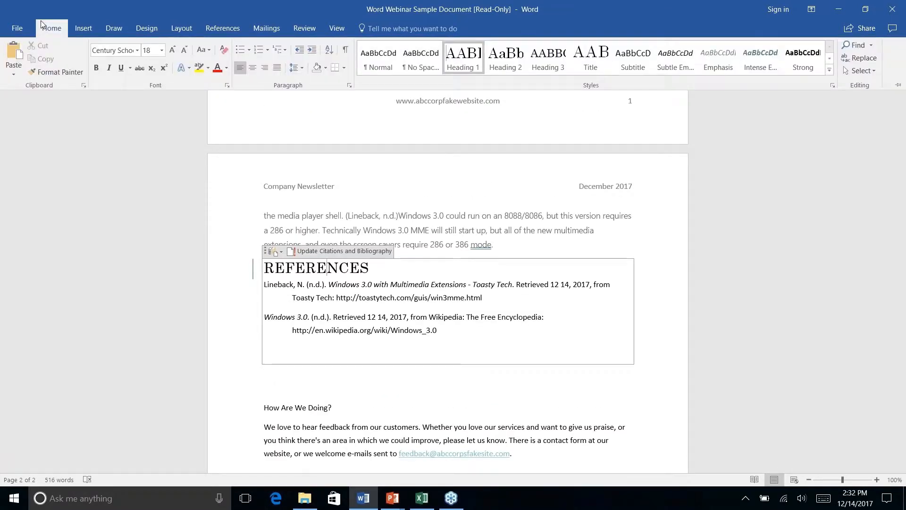
right_click(455, 318)
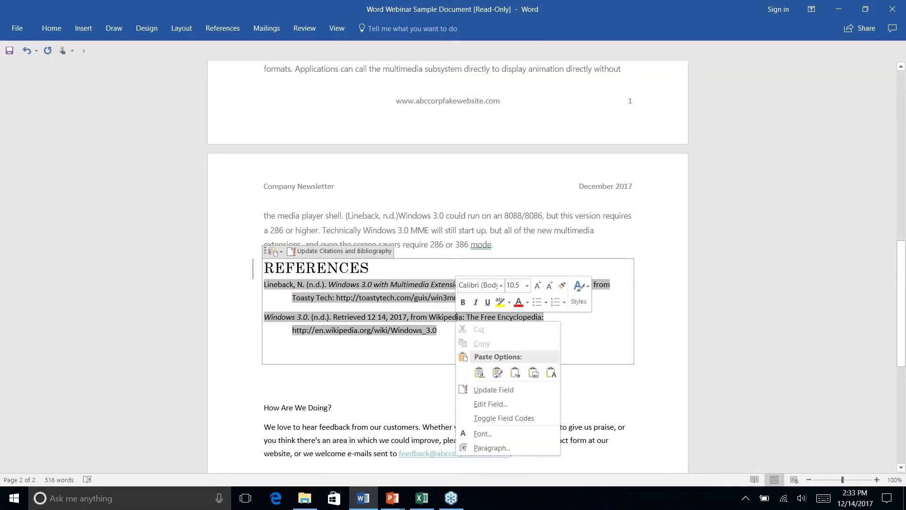
click(394, 406)
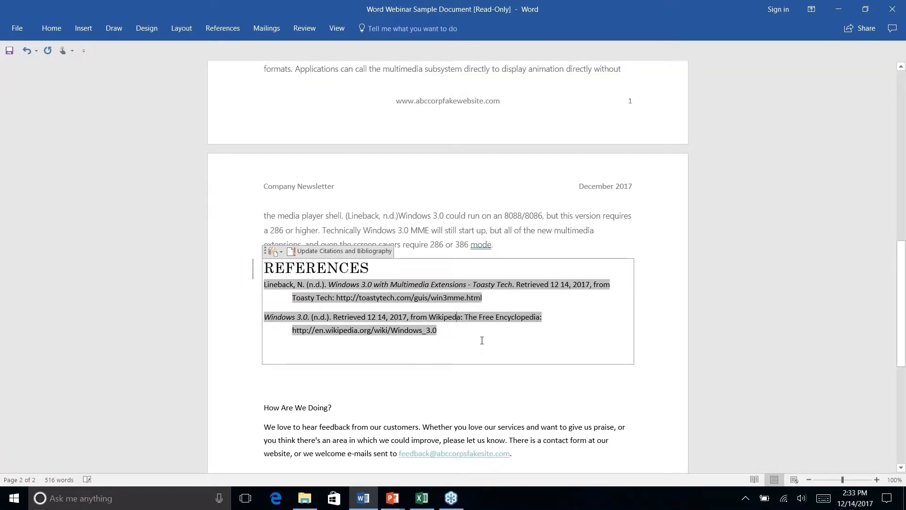
right_click(547, 363)
key(Escape)
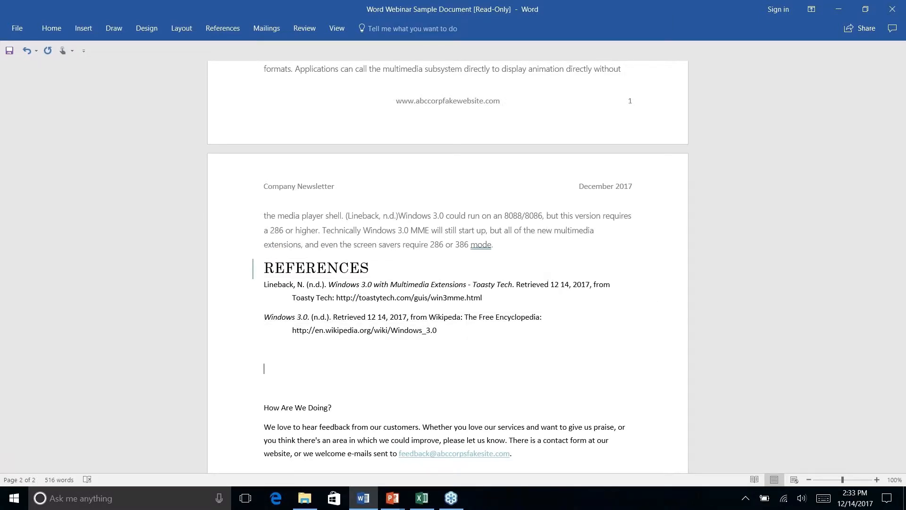
key(BackSpace)
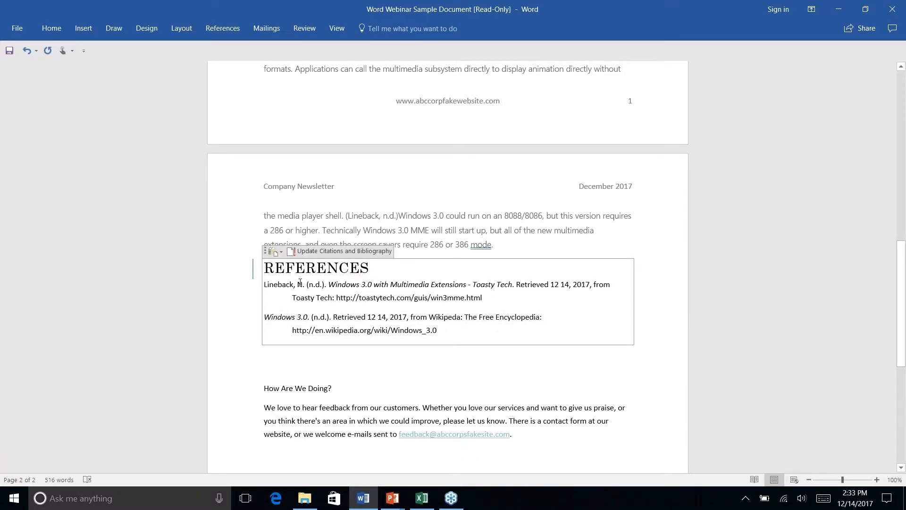
Delete the References bibliography and the leftover empty line below the History Lesson section.
drag(300, 282, 250, 265)
key(Delete)
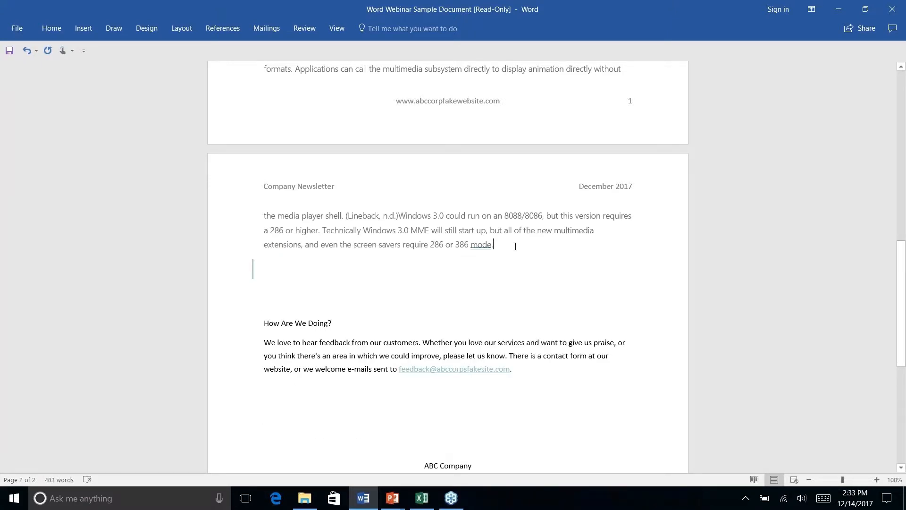
key(Delete)
key(Down)
key(Down)
key(Down)
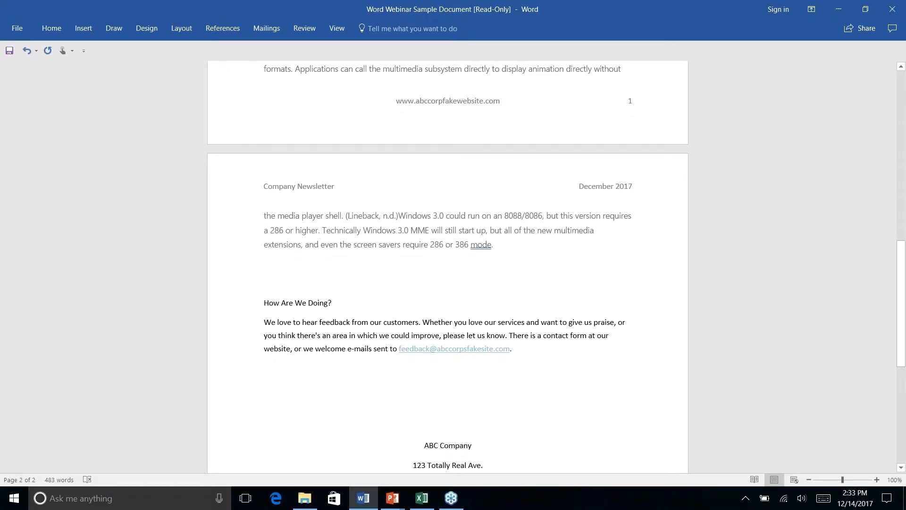
click(266, 264)
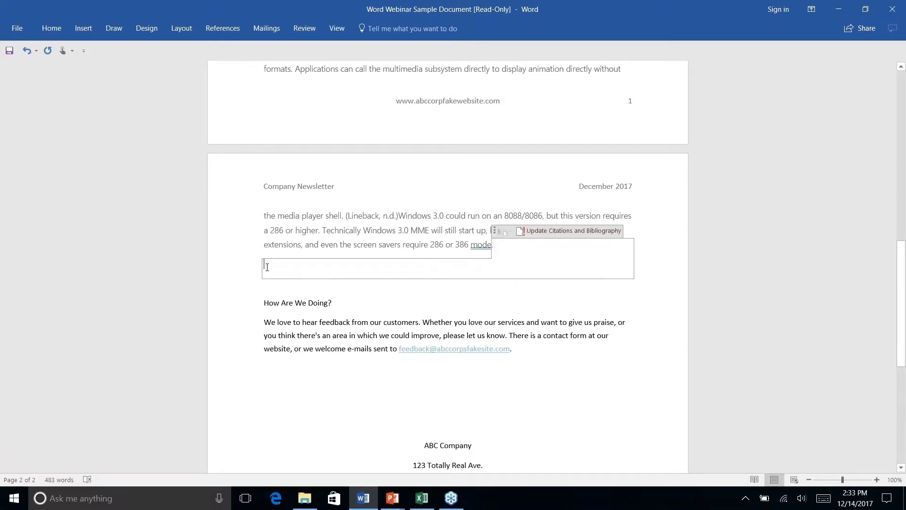
right_click(378, 289)
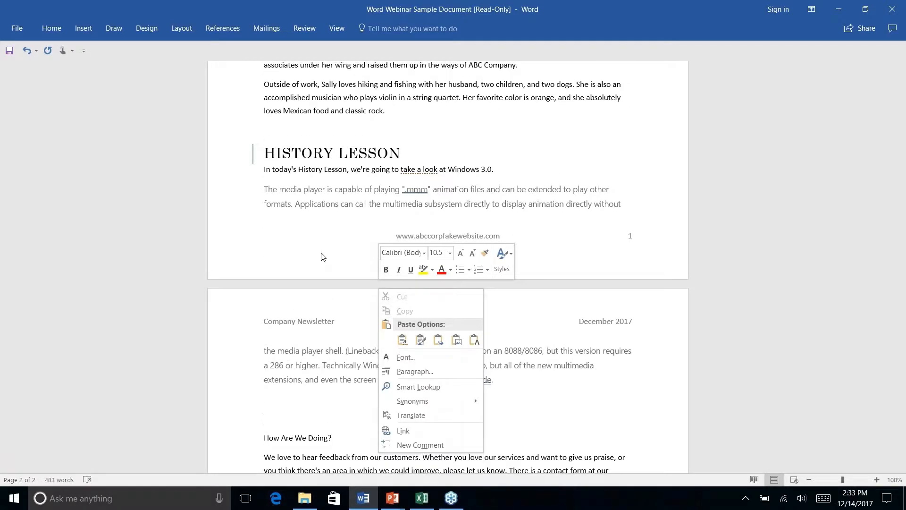
click(321, 257)
Apply the Heading 1 style to the "How Are We Doing?" line on page 2.
scroll(327, 220, up, 3)
scroll(328, 220, down, 12)
scroll(327, 221, up, 5)
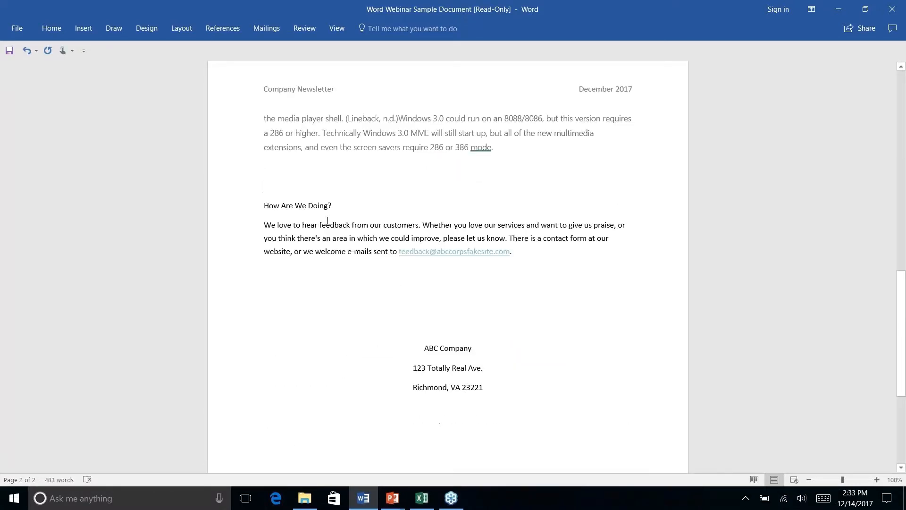
right_click(303, 223)
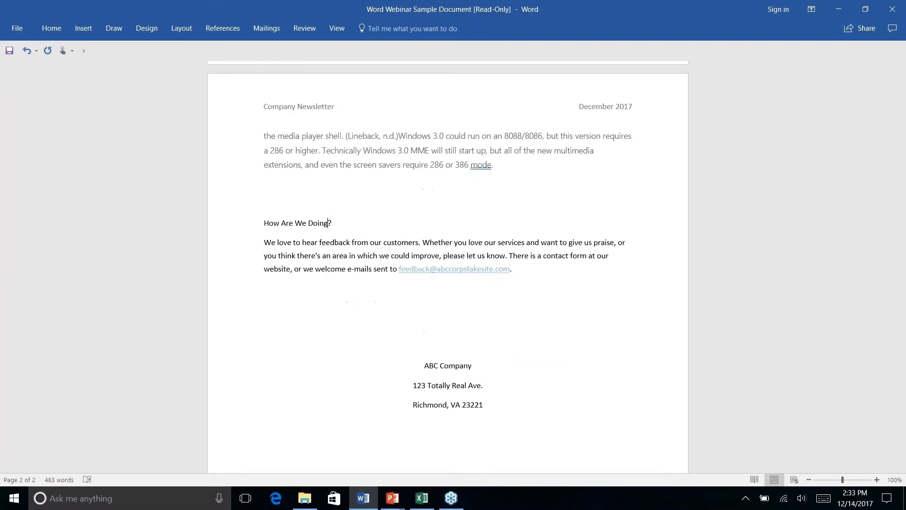
triple_click(302, 223)
click(52, 31)
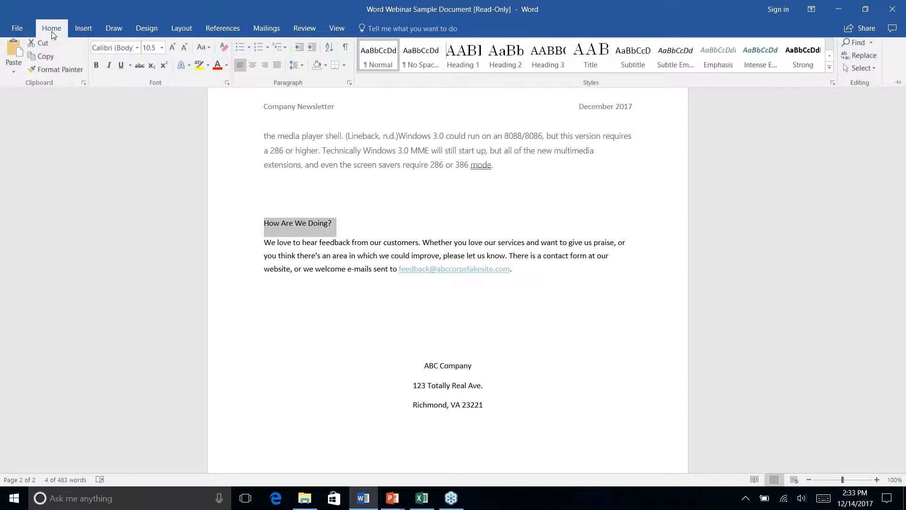
click(463, 57)
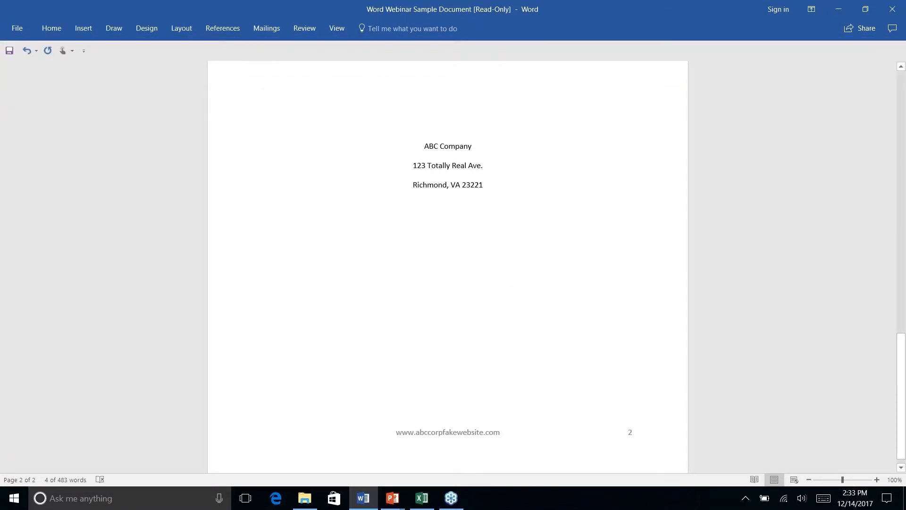
Add a blank line between the newsletter title and the Introduction heading on page 1.
scroll(363, 223, up, 15)
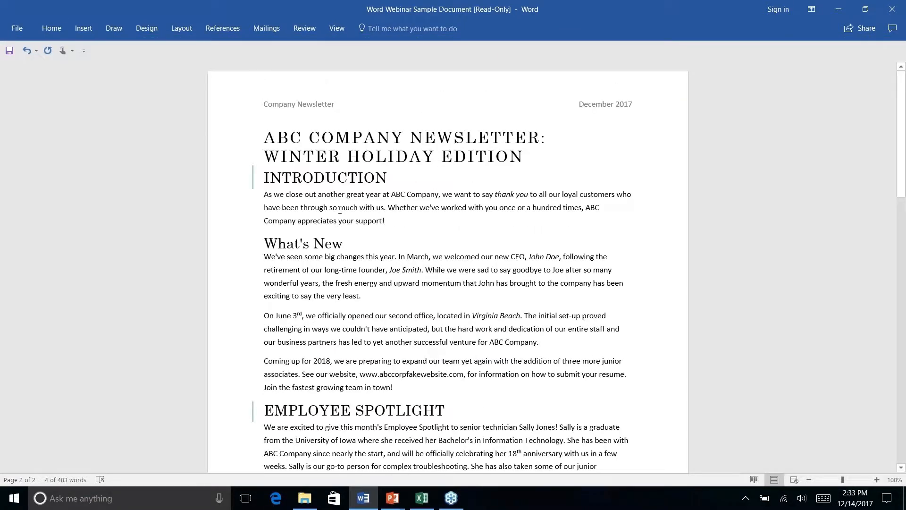
click(325, 179)
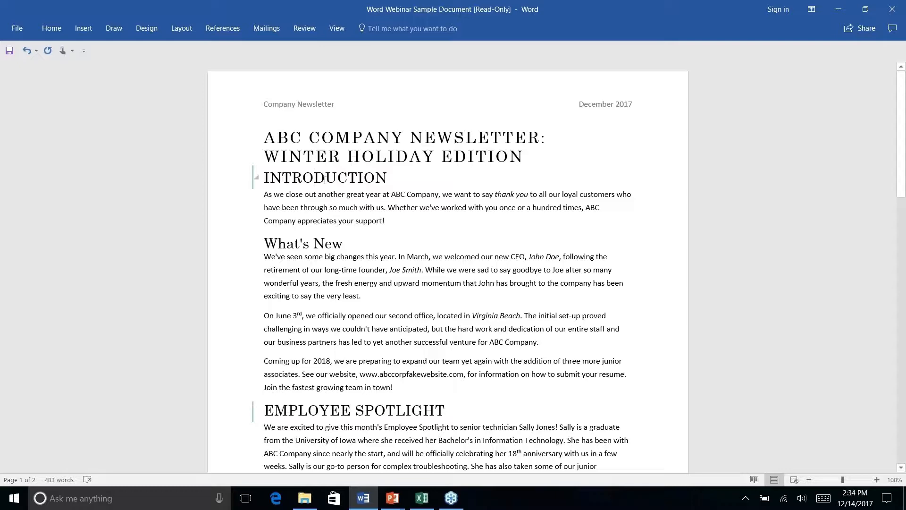
click(543, 157)
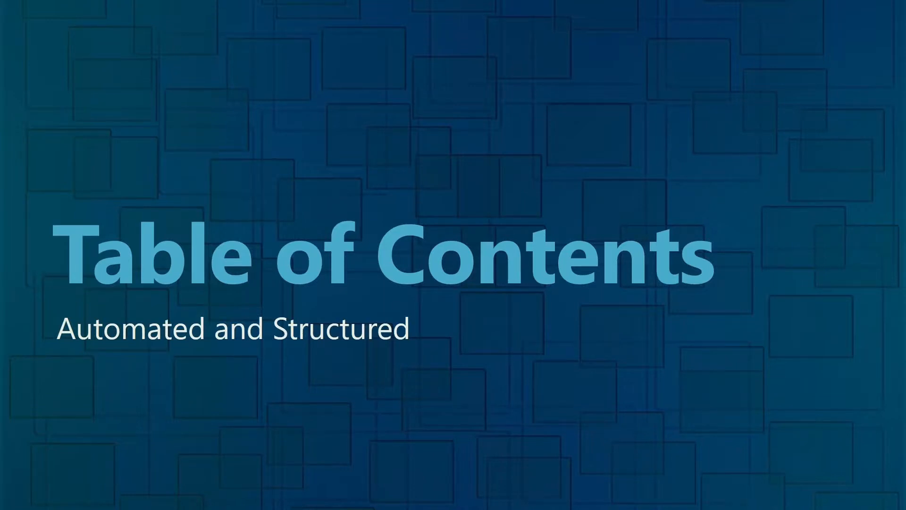
key(alt+Tab)
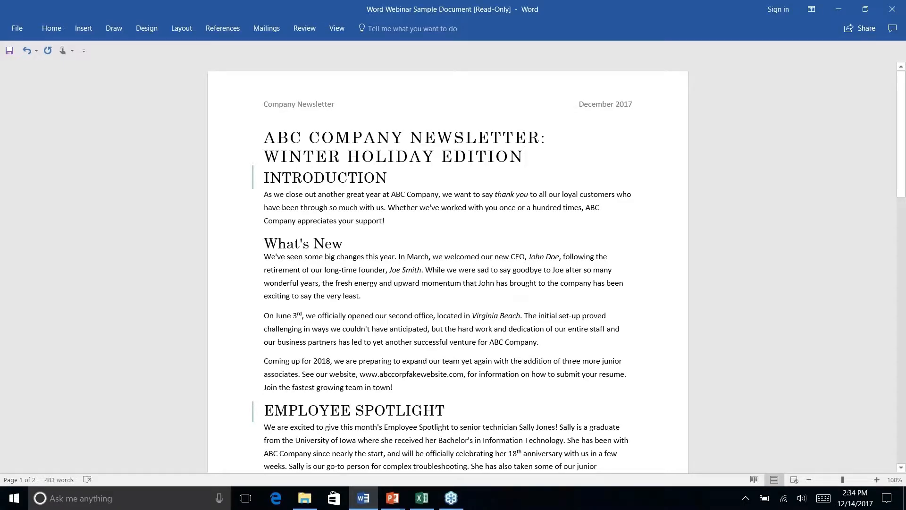
key(Return)
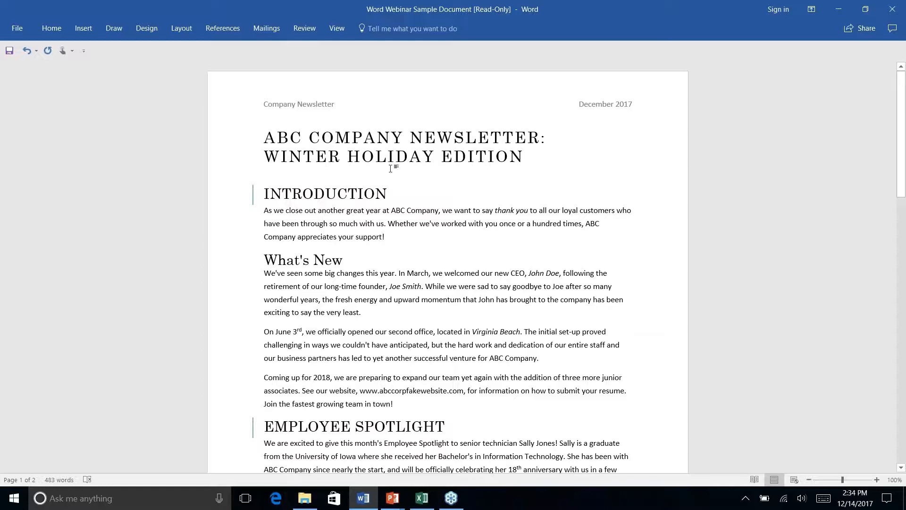
Insert the Automatic Table 1 table of contents on the blank line below the newsletter title.
click(264, 181)
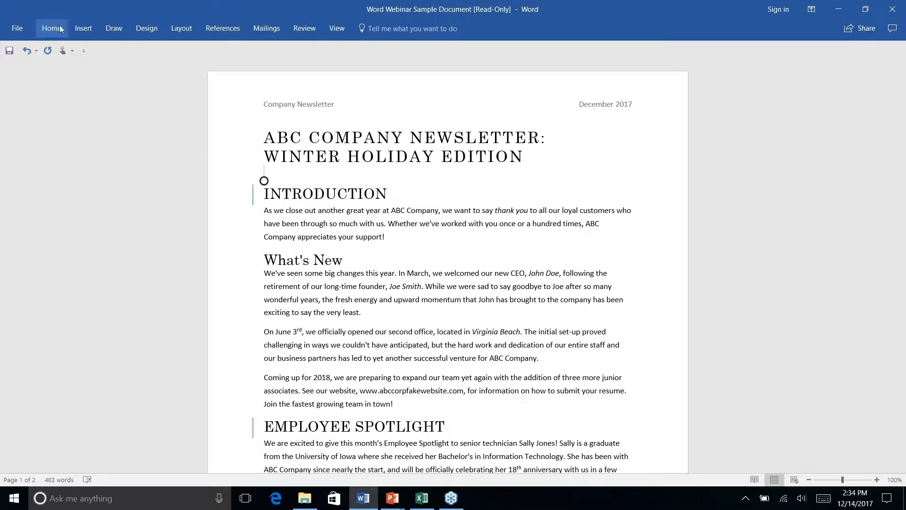
click(222, 28)
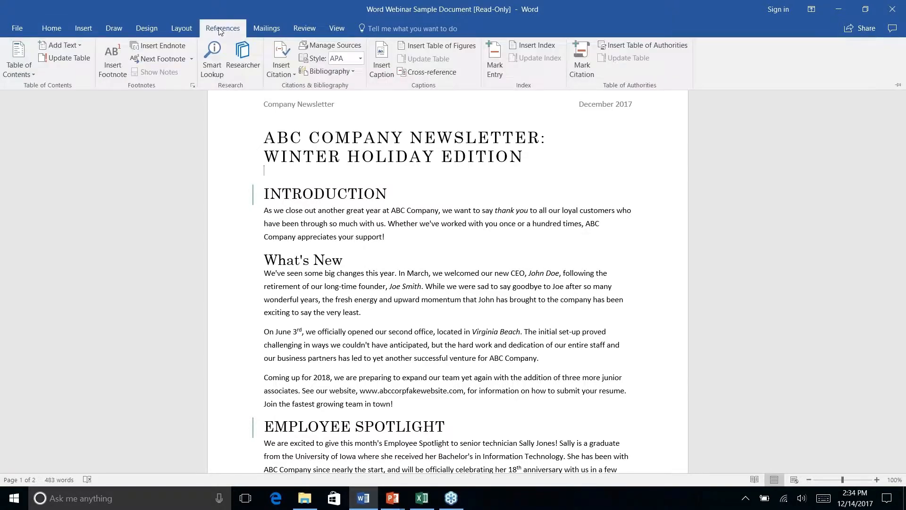
click(29, 73)
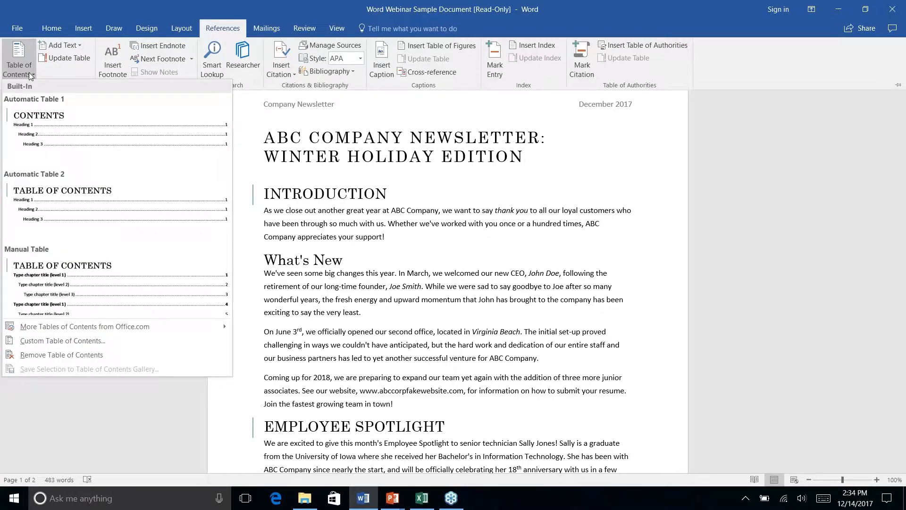
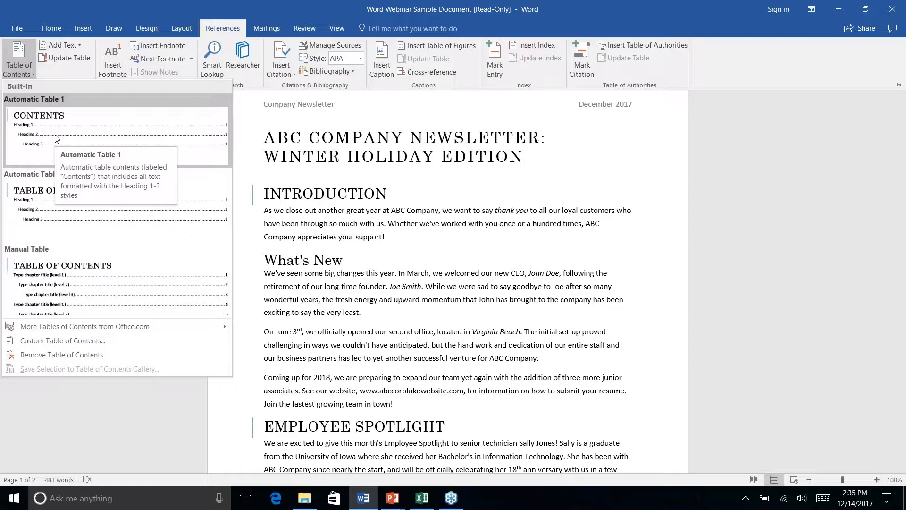
right_click(40, 139)
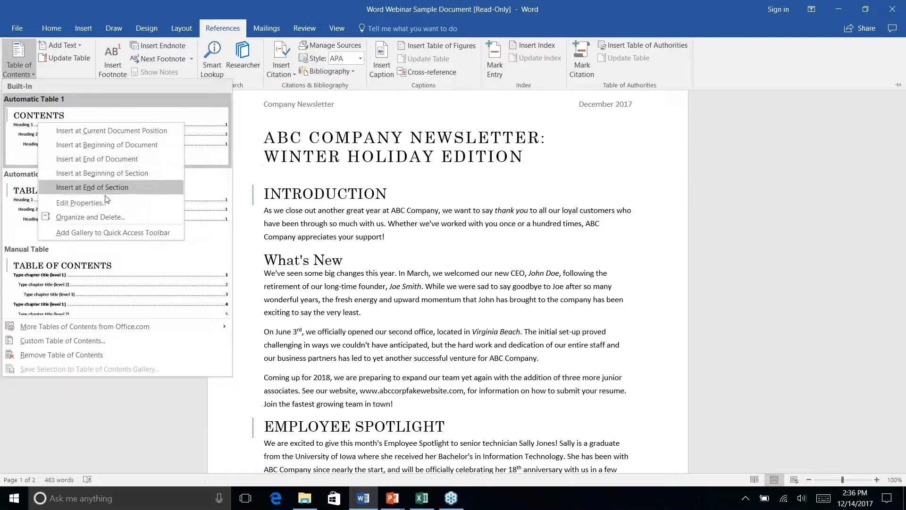
key(Escape)
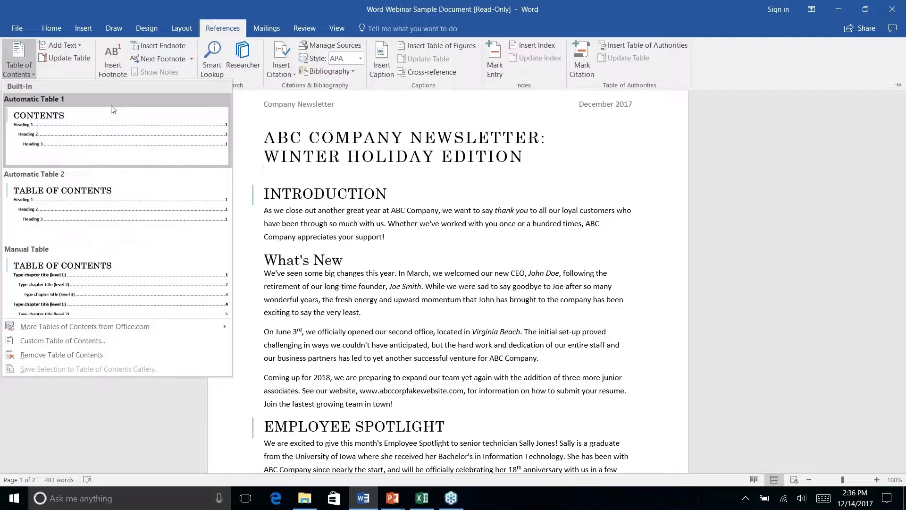
key(Escape)
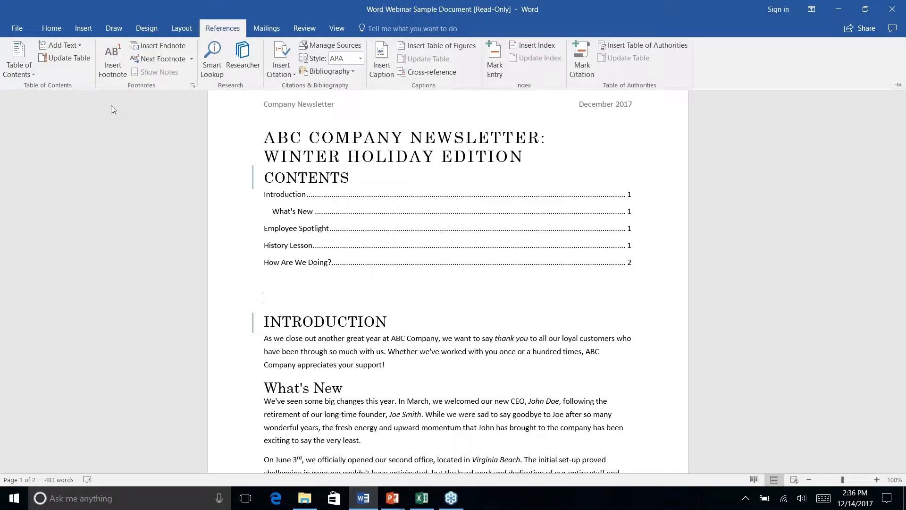
Follow the What's New entry in the table of contents to its heading and review the surrounding sections.
click(533, 238)
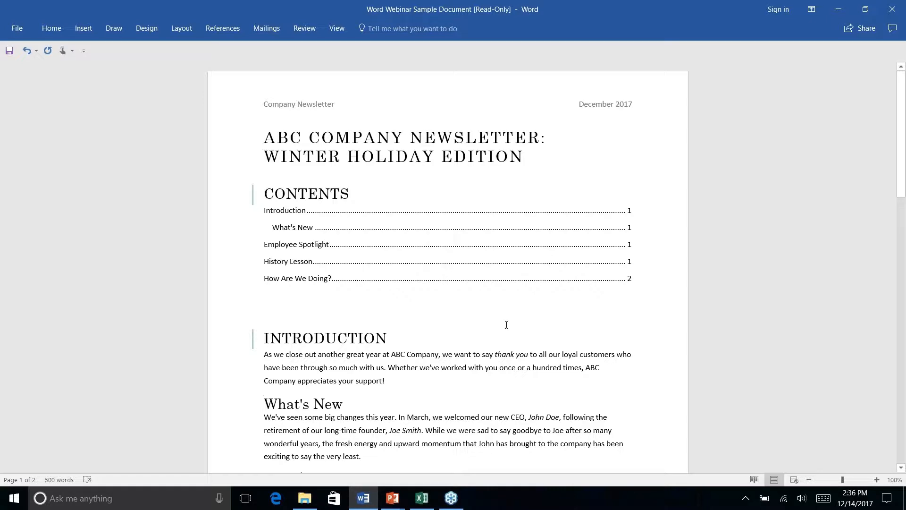
scroll(506, 325, down, 3)
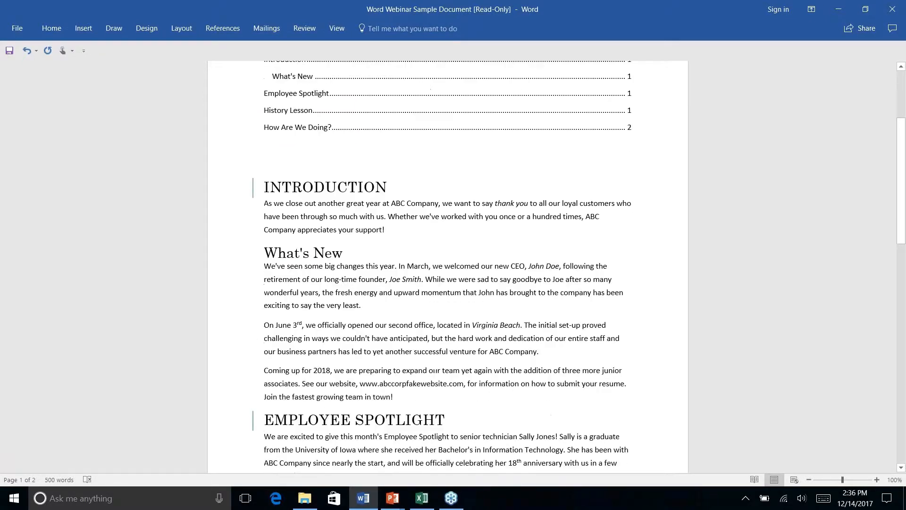
scroll(449, 268, up, 3)
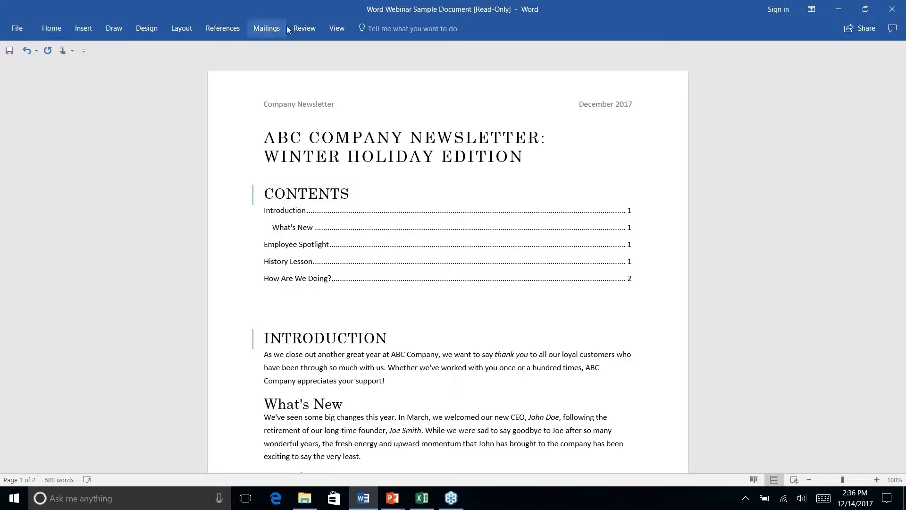
Update the table of contents and place the cursor on the blank line above the Introduction heading.
click(224, 29)
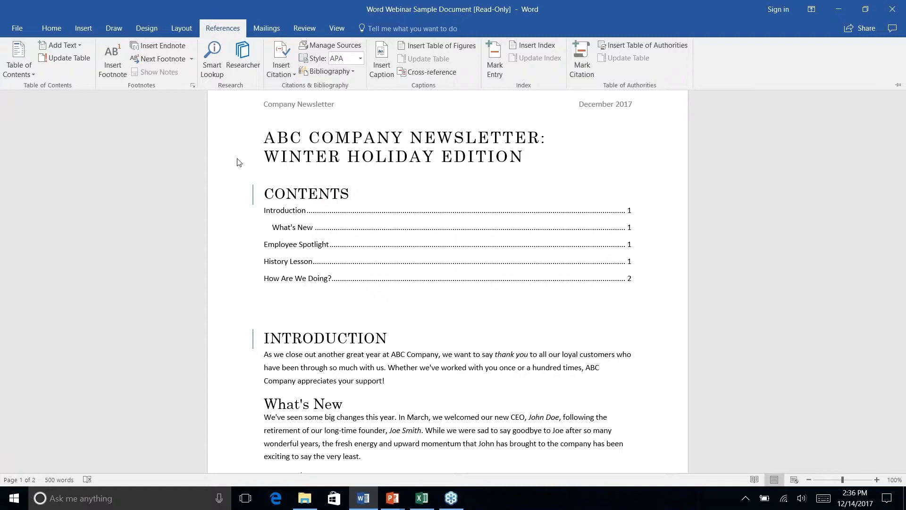
click(70, 58)
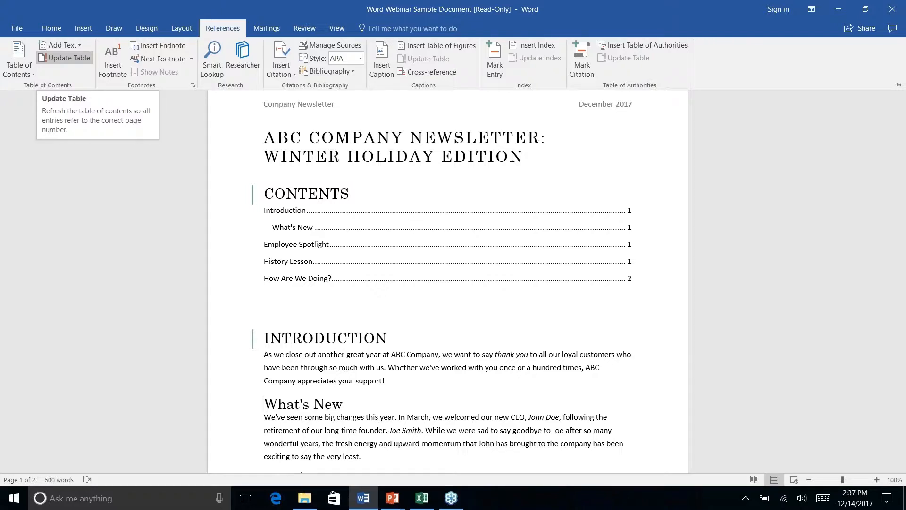
click(514, 303)
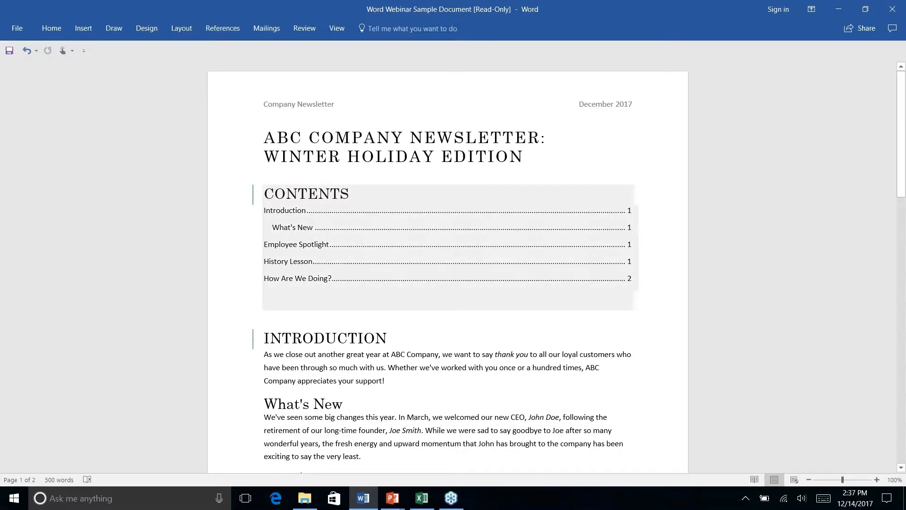
click(462, 284)
click(471, 315)
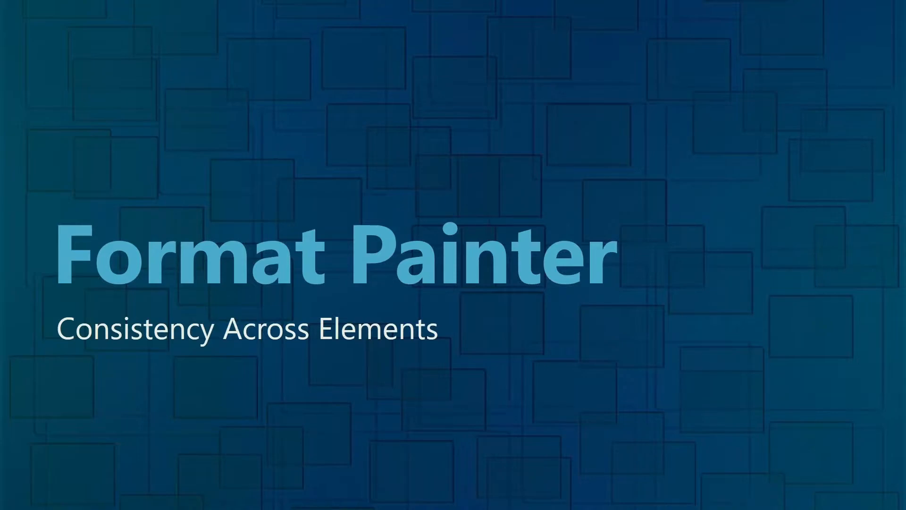
Switch to Word and place the cursor before "ABC Company" in the address block at the end of page 2.
key(alt+Tab)
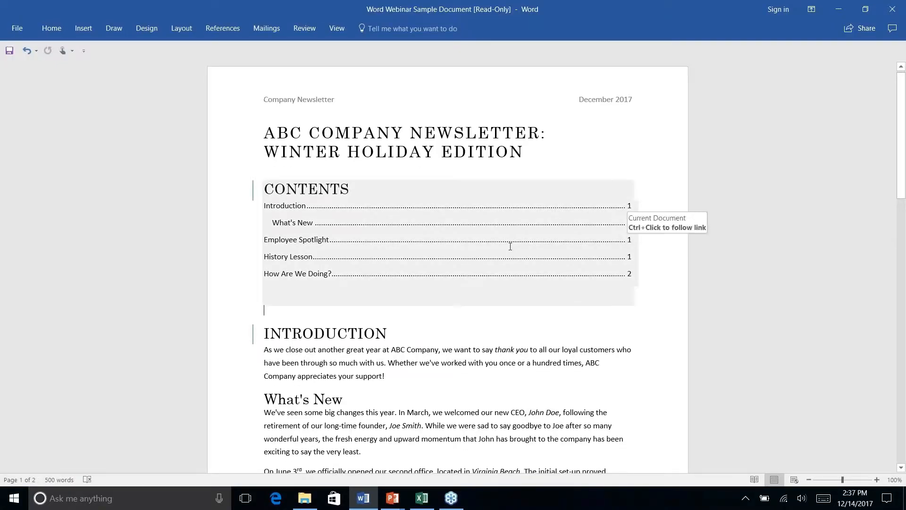
scroll(511, 246, down, 3)
scroll(511, 246, down, 8)
scroll(510, 247, down, 10)
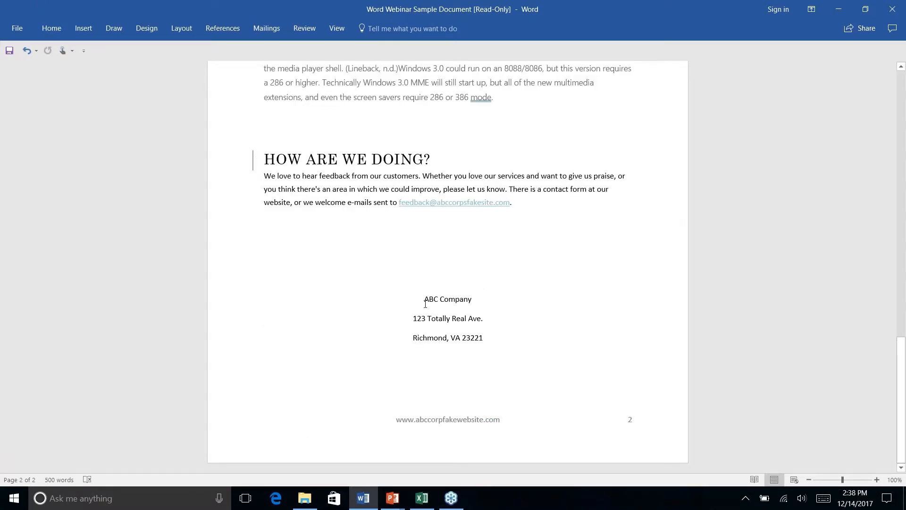
click(86, 30)
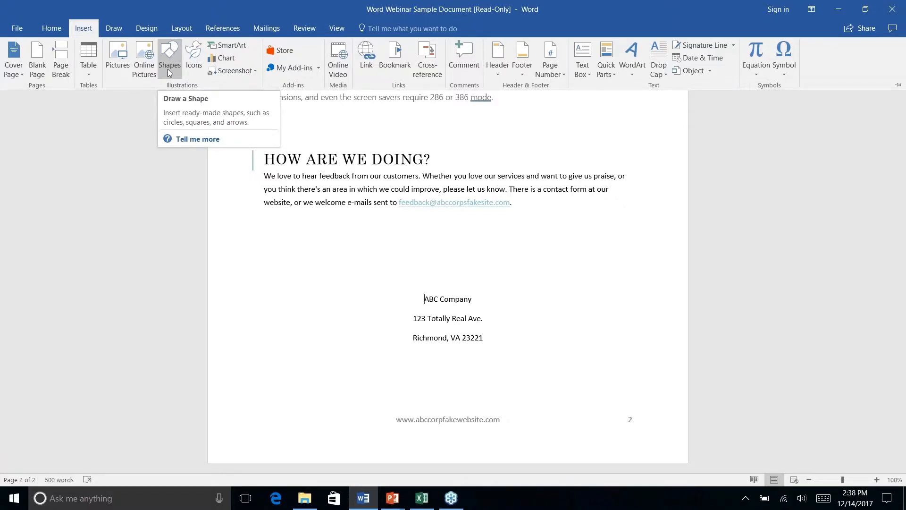
click(424, 299)
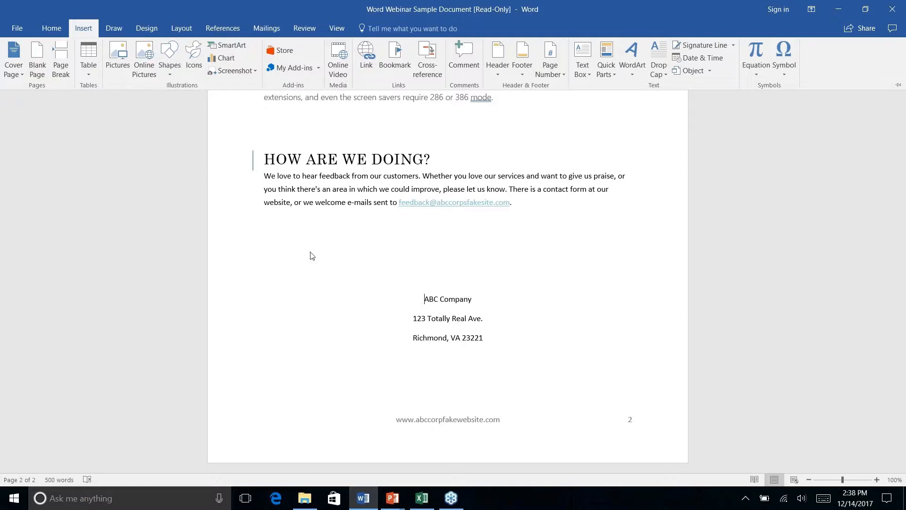
right_click(170, 73)
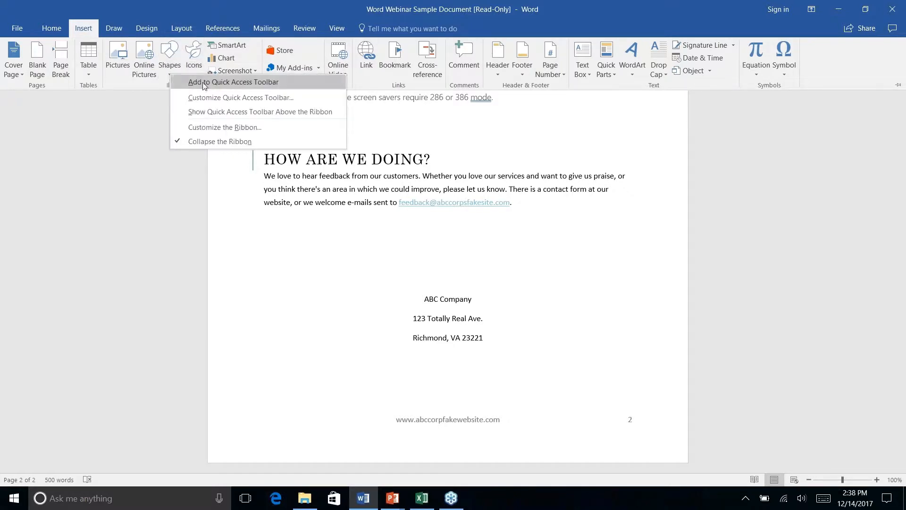
click(170, 53)
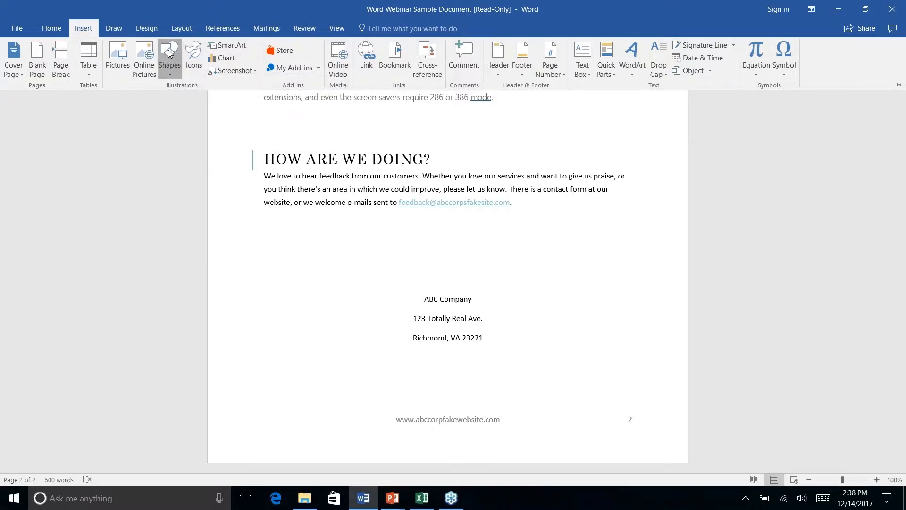
click(227, 100)
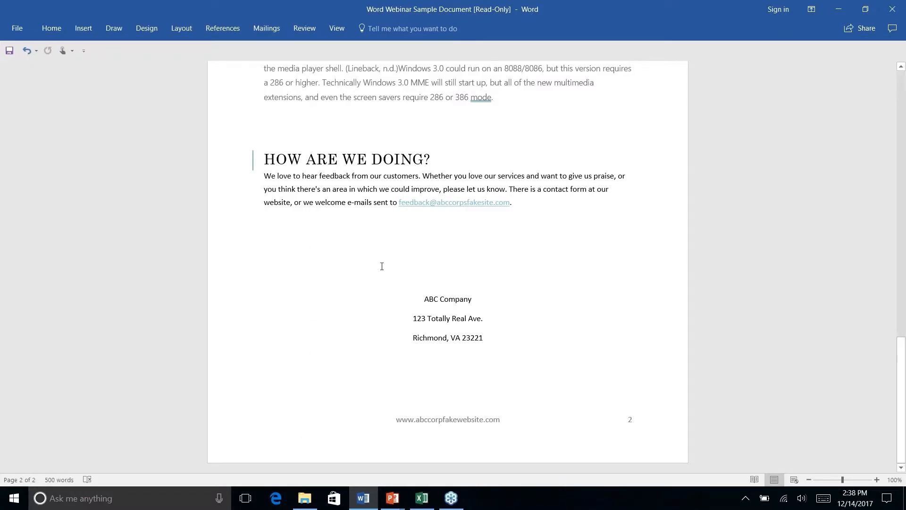
click(114, 29)
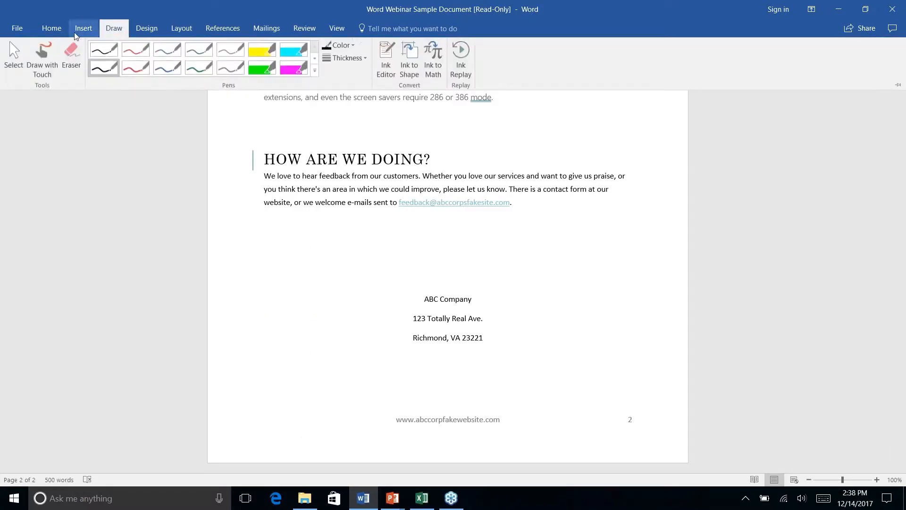
Draw a rounded rectangle about 1.37" high and 1.77" wide over the company address block on page 2.
click(76, 34)
click(177, 72)
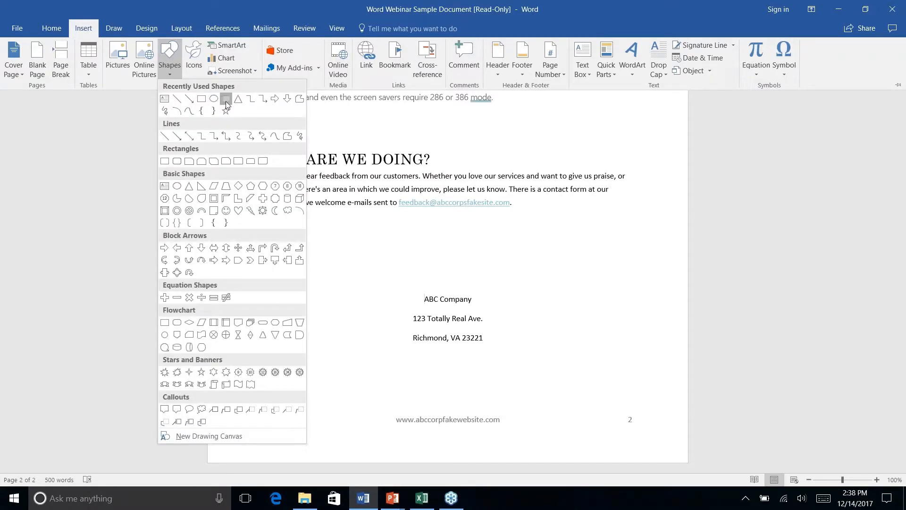
click(215, 99)
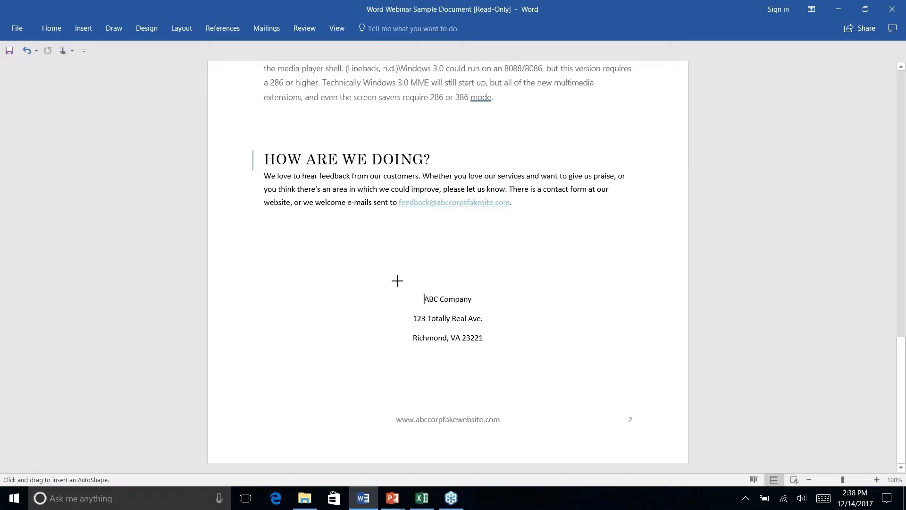
drag(397, 281, 498, 360)
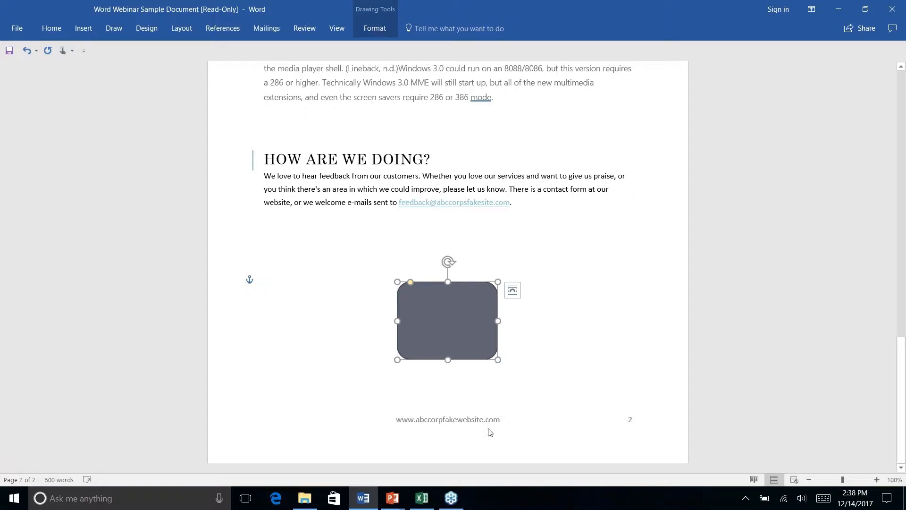
Send the rounded rectangle behind the company address text and deselect it.
click(374, 30)
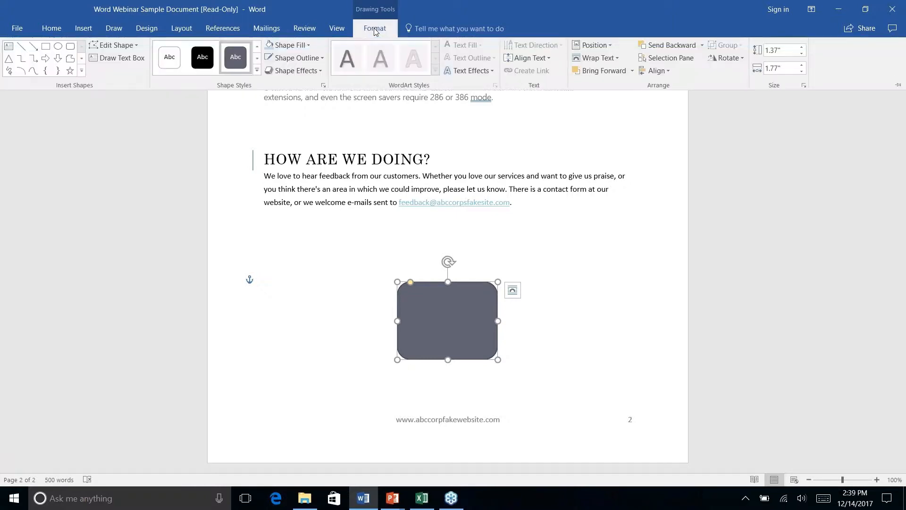
click(703, 49)
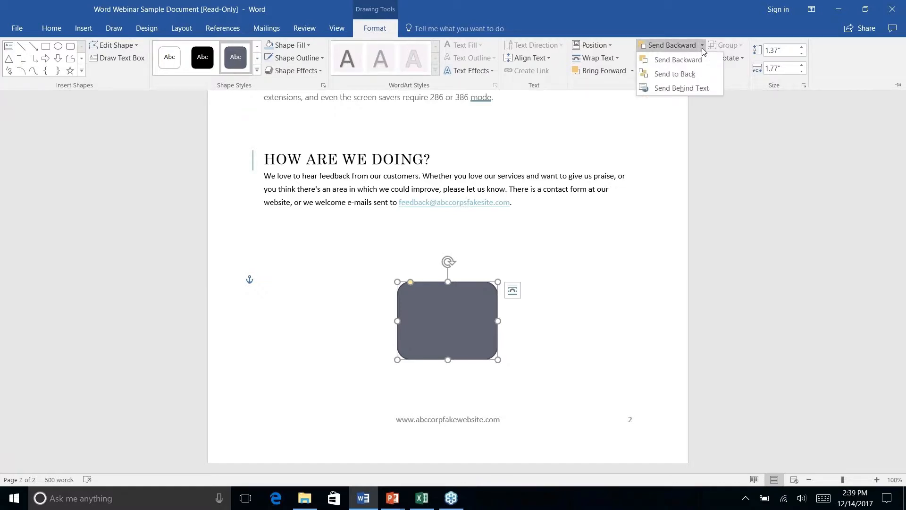
right_click(678, 90)
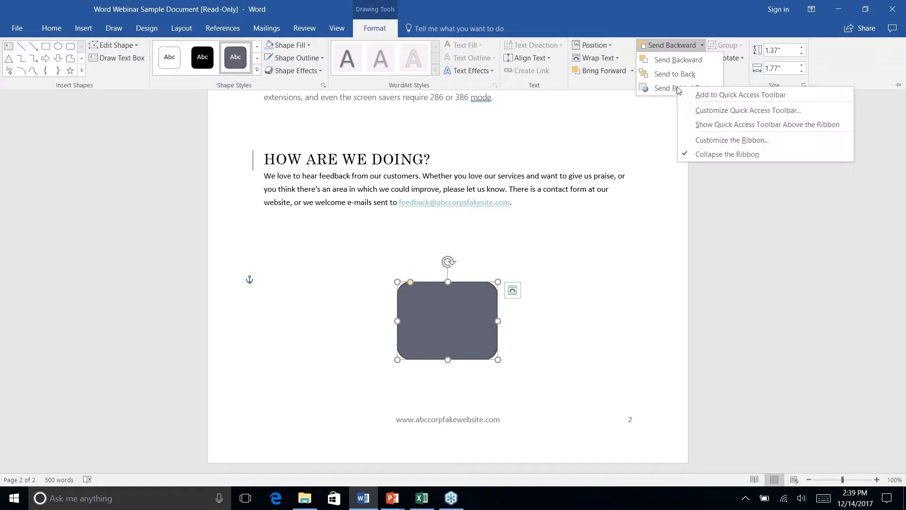
click(672, 90)
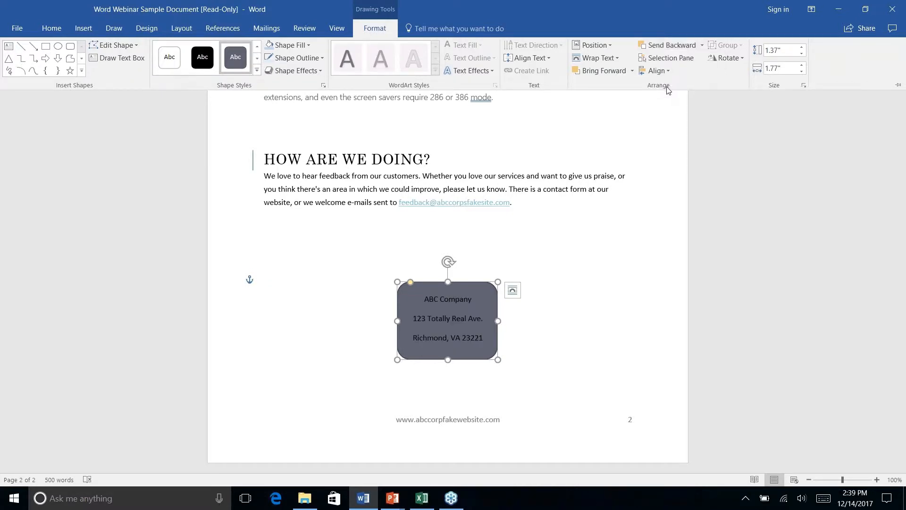
right_click(545, 336)
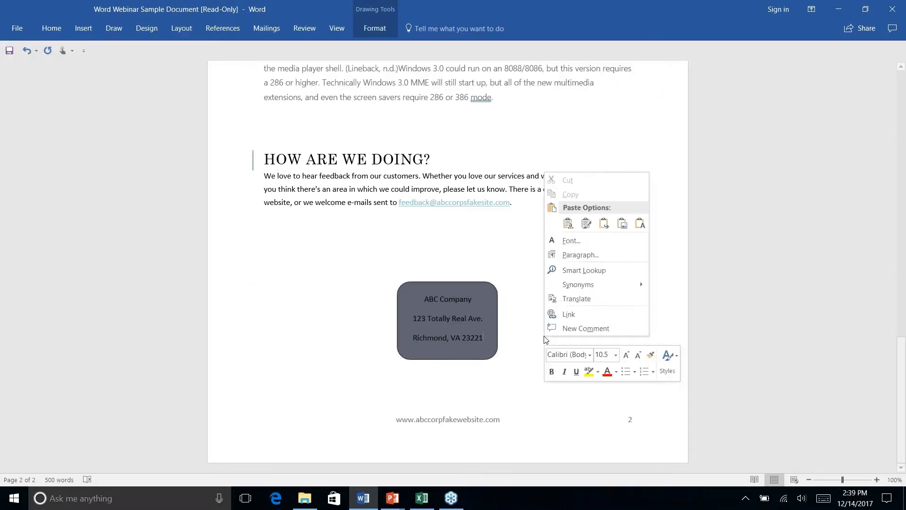
click(478, 297)
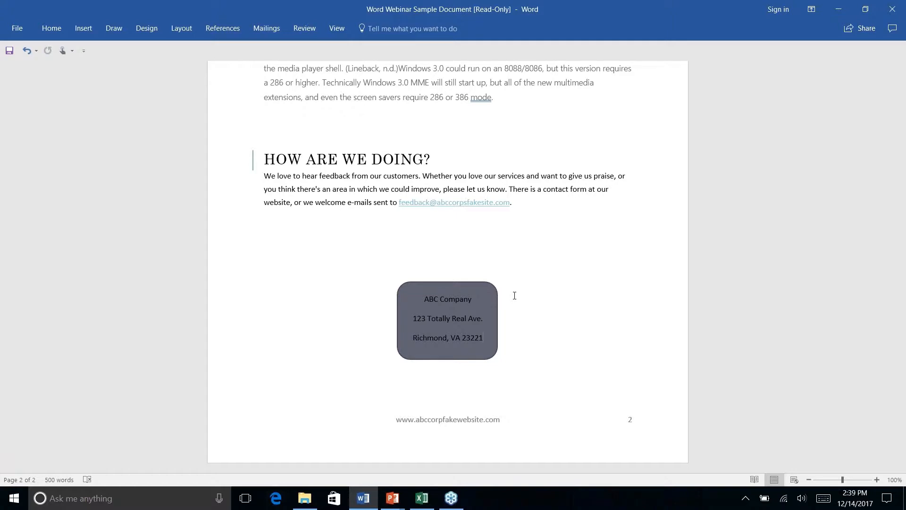
Apply the light teal theme style from the fourth row of shape styles to the rounded rectangle behind the address.
click(486, 305)
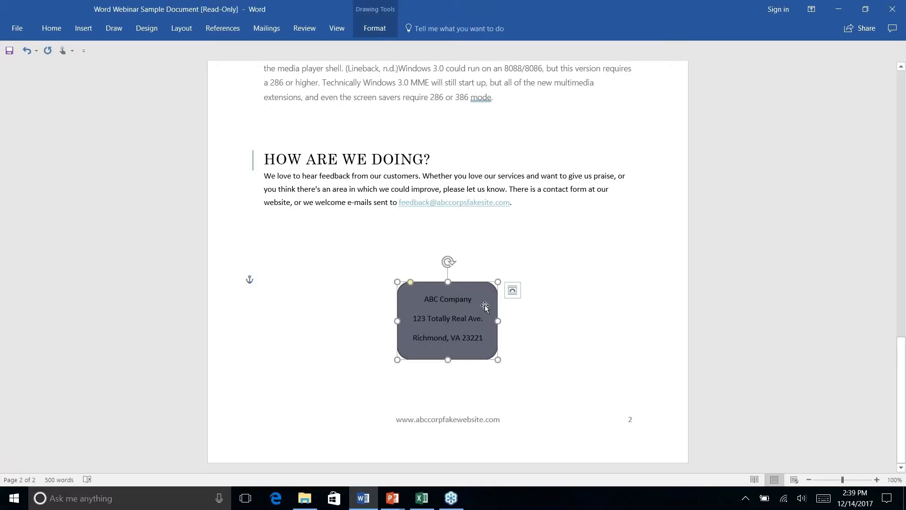
click(85, 29)
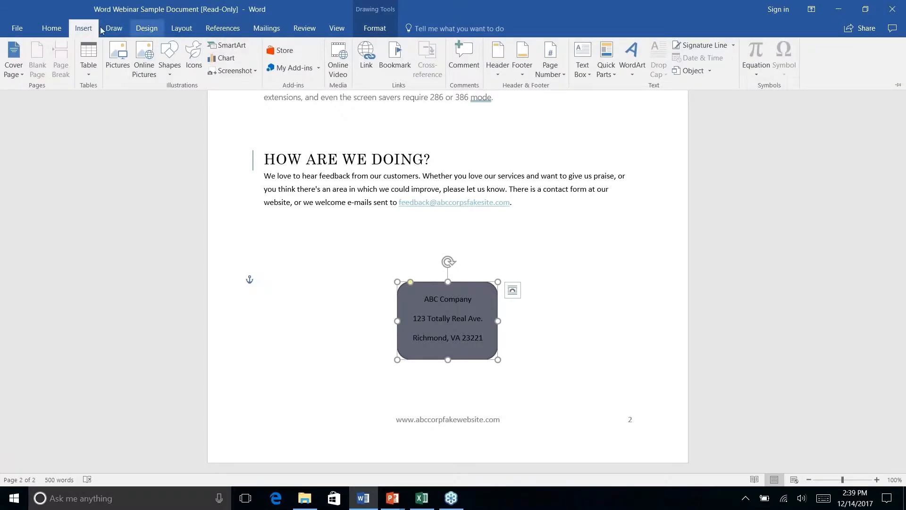
click(53, 30)
click(373, 29)
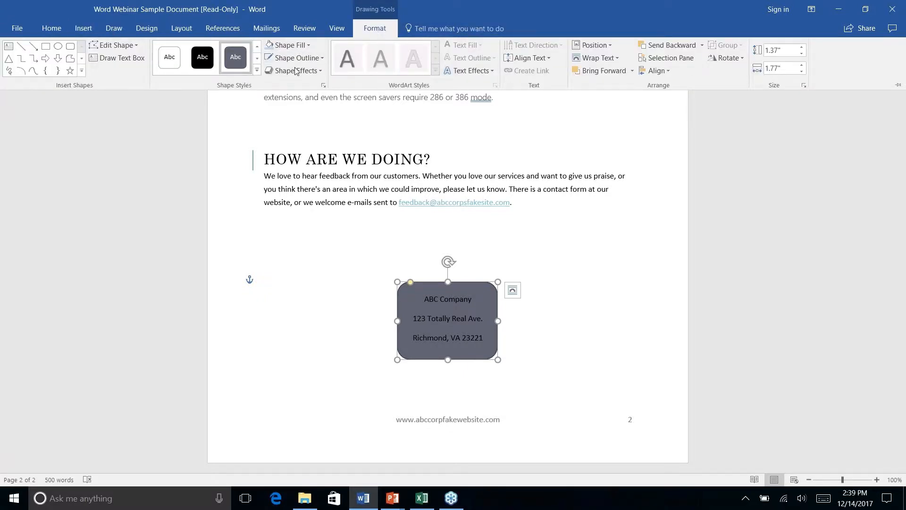
click(256, 70)
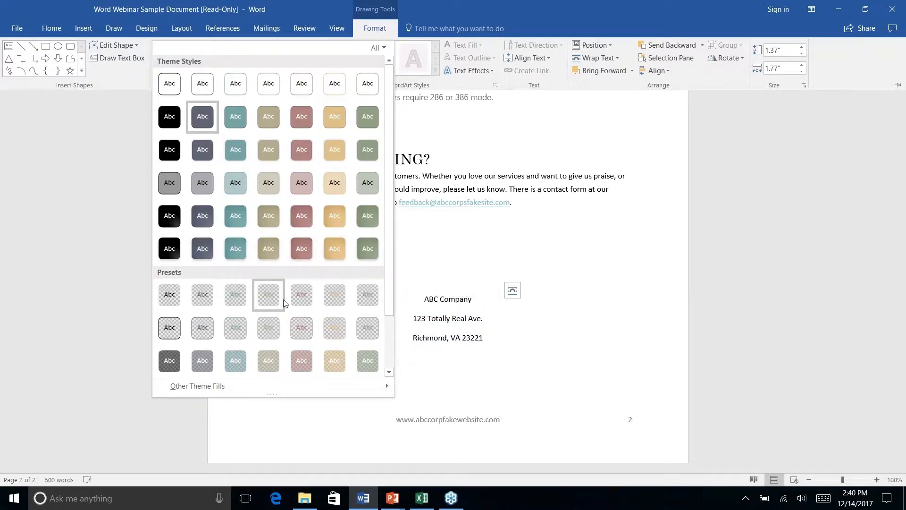
scroll(338, 263, down, 2)
scroll(338, 263, up, 2)
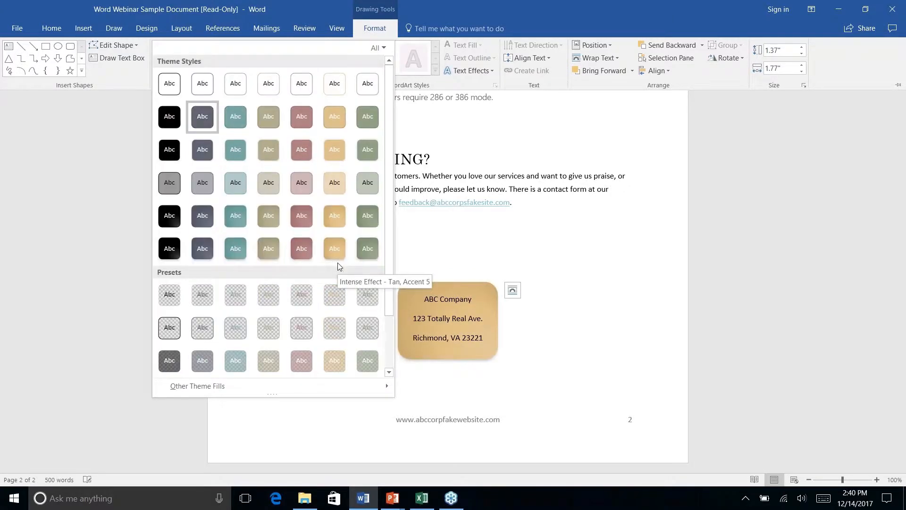
right_click(235, 186)
click(233, 183)
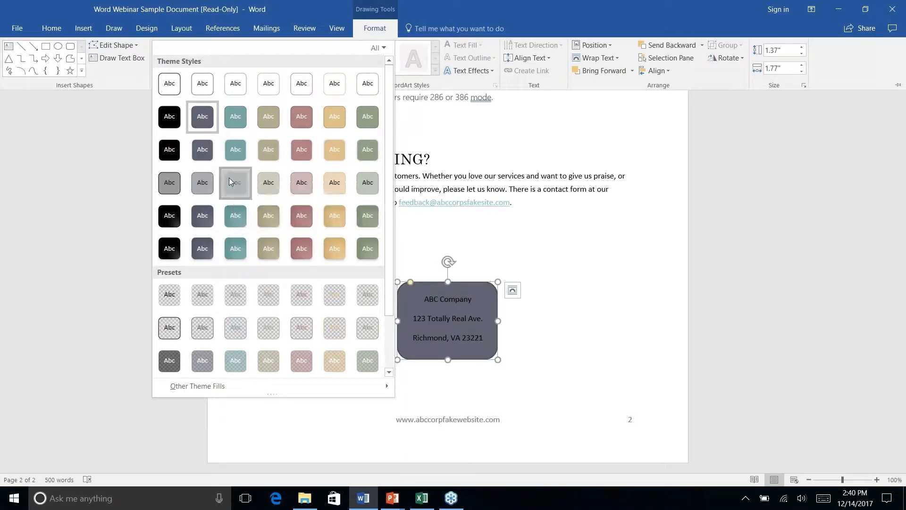
click(233, 183)
right_click(534, 345)
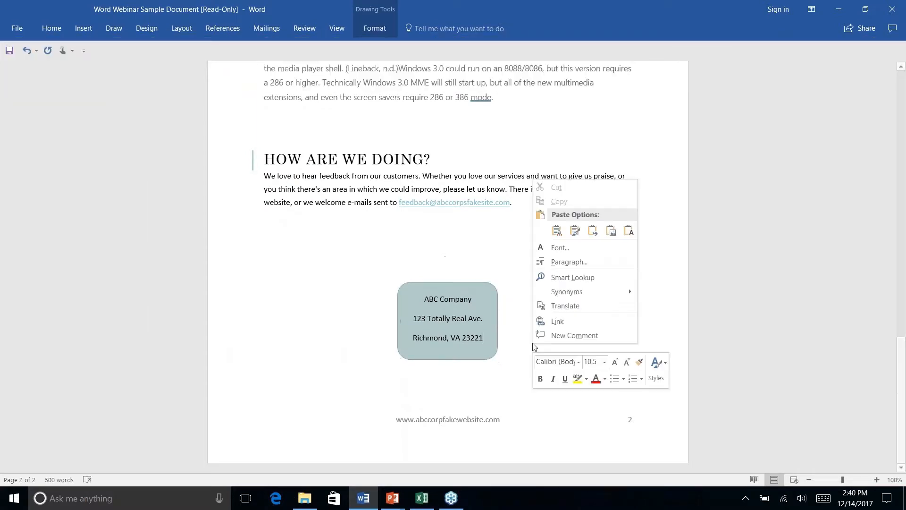
click(495, 240)
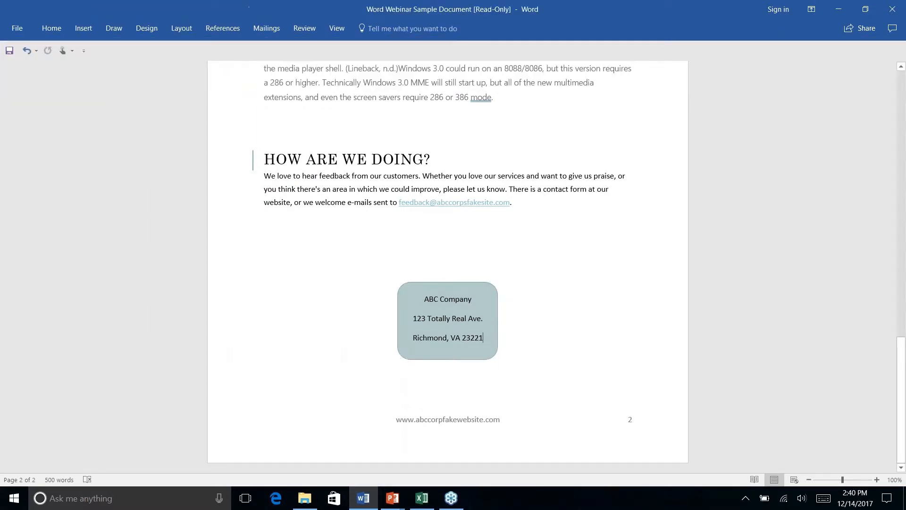
Give the rounded rectangle the darkest teal theme outline color with a 2¼ pt weight, and deselect it.
click(481, 294)
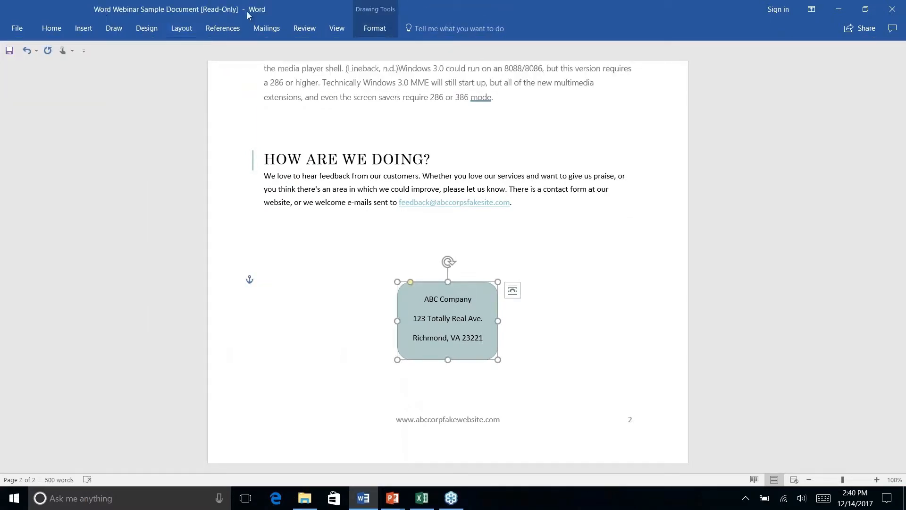
click(363, 30)
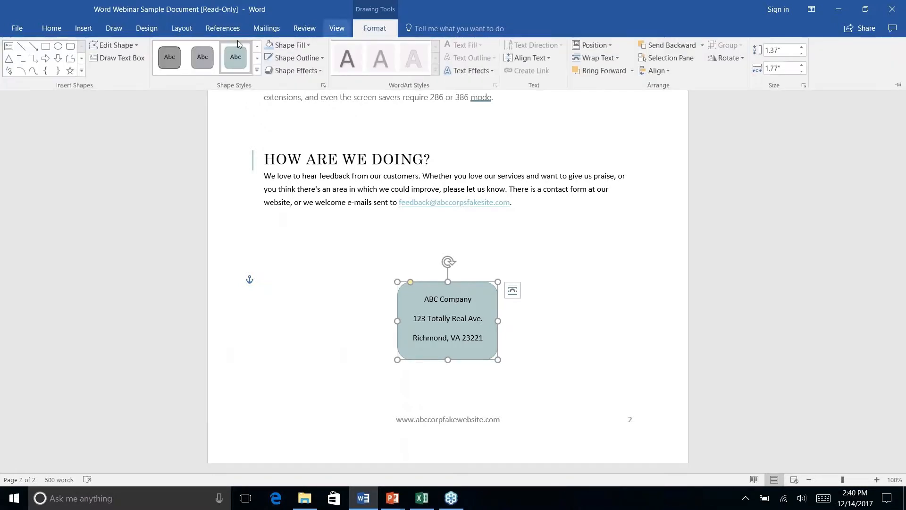
click(309, 59)
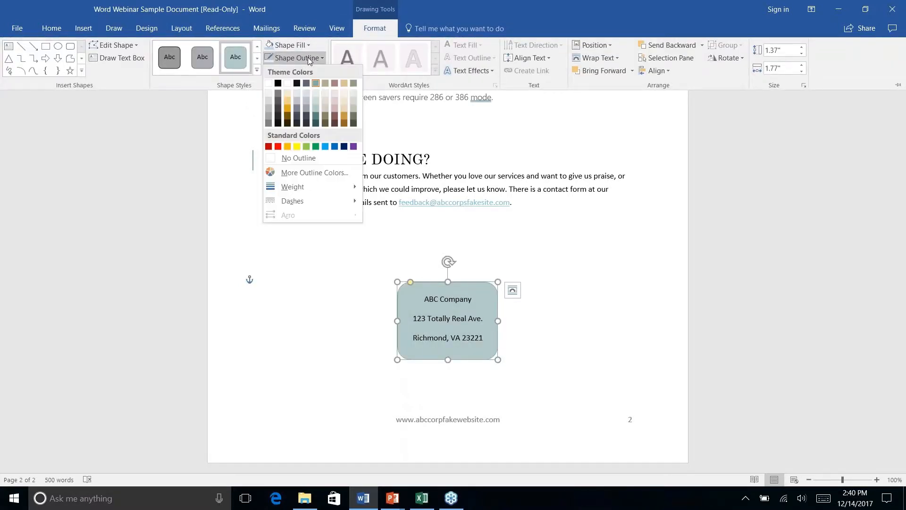
click(316, 125)
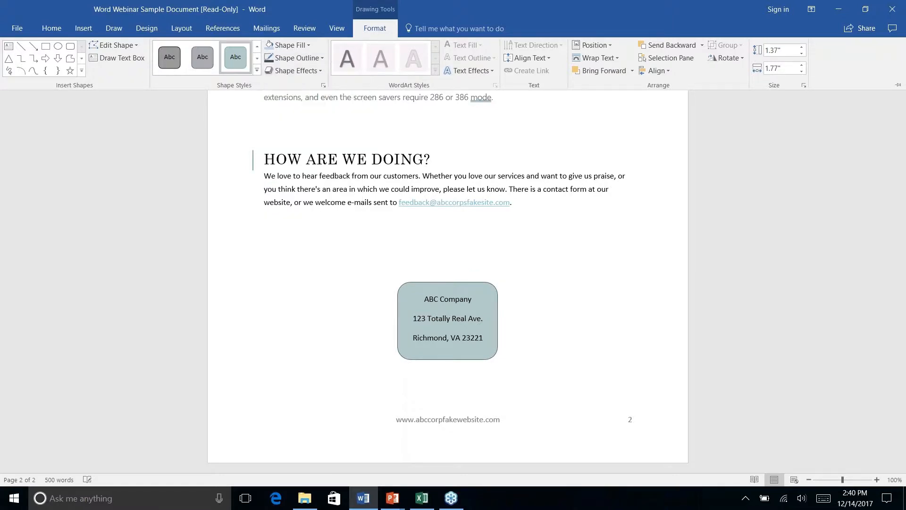
click(323, 59)
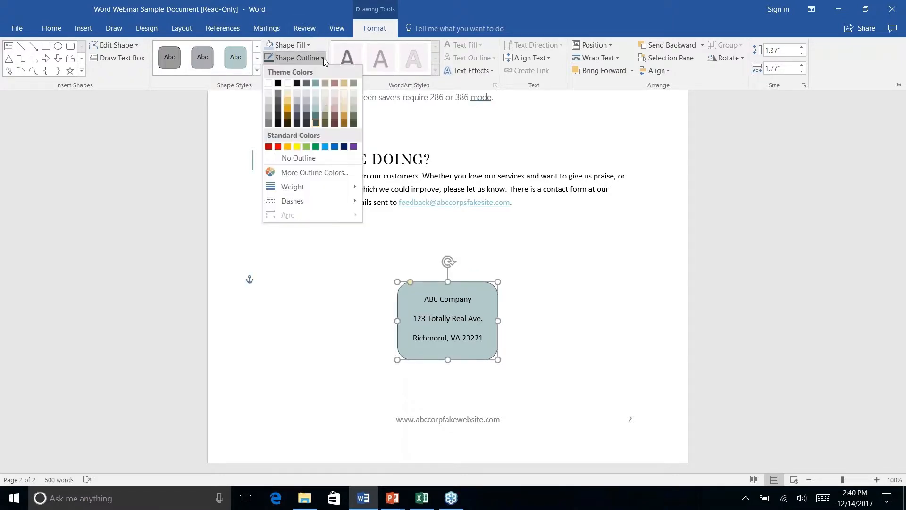
mouse_move(329, 195)
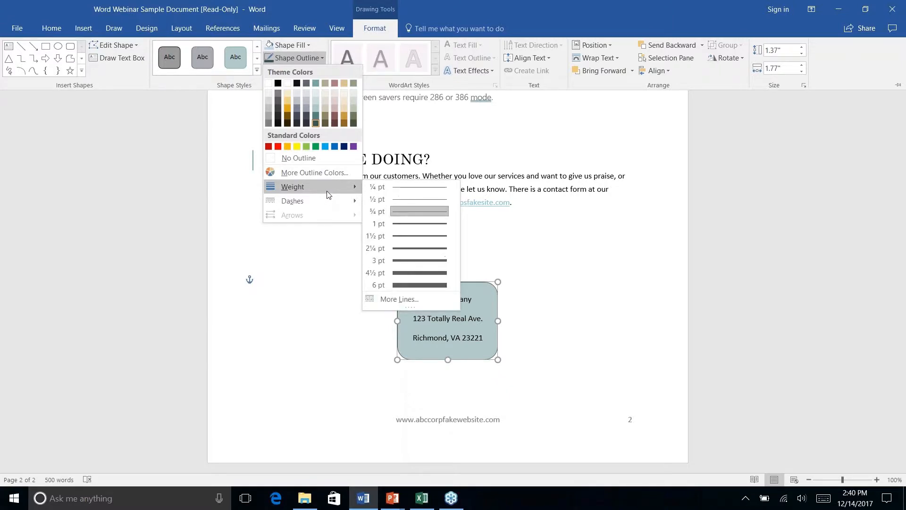
click(404, 248)
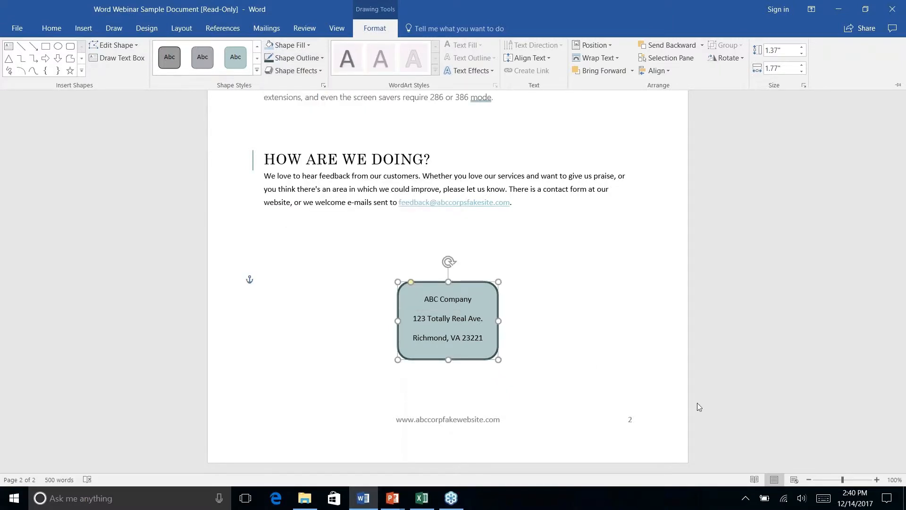
key(ctrl+F1)
click(549, 342)
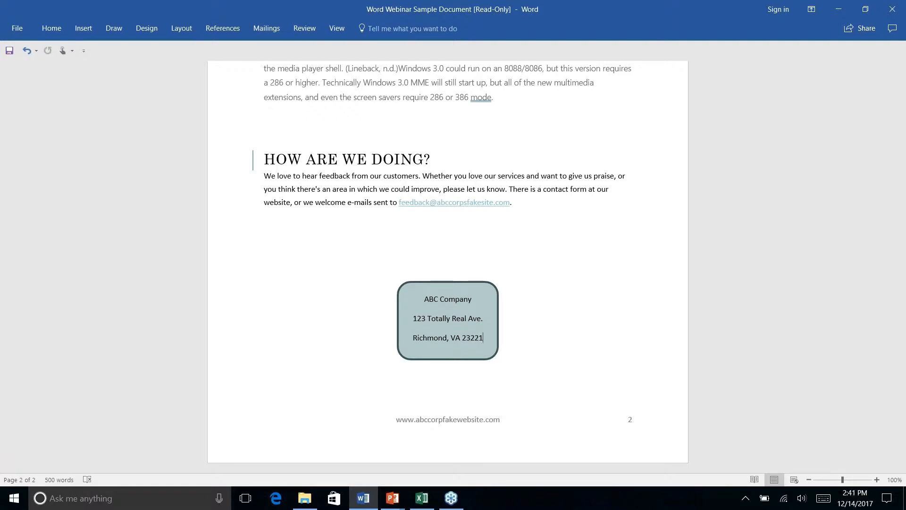
scroll(448, 264, up, 7)
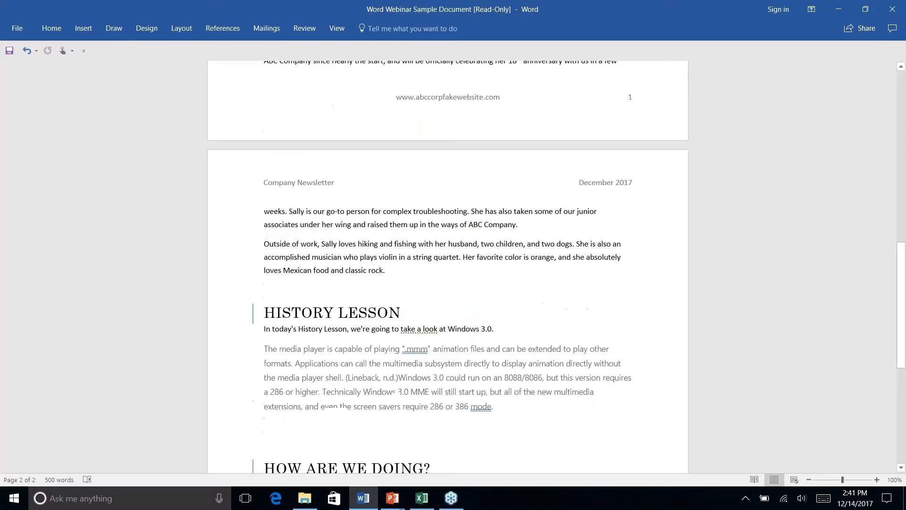
scroll(447, 265, up, 6)
scroll(447, 264, down, 7)
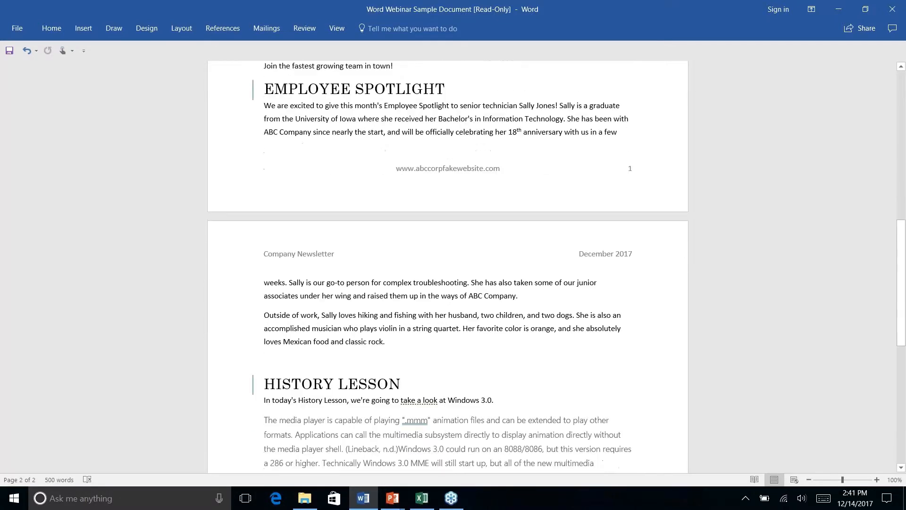
Draw a rounded rectangle about 0.42" high and 3.14" wide over the History Lesson heading on page 2.
scroll(302, 194, down, 2)
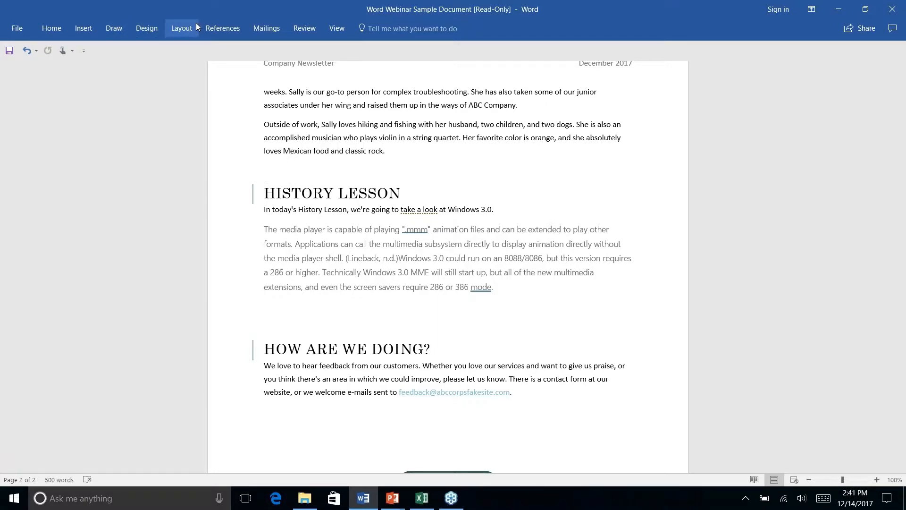
click(86, 29)
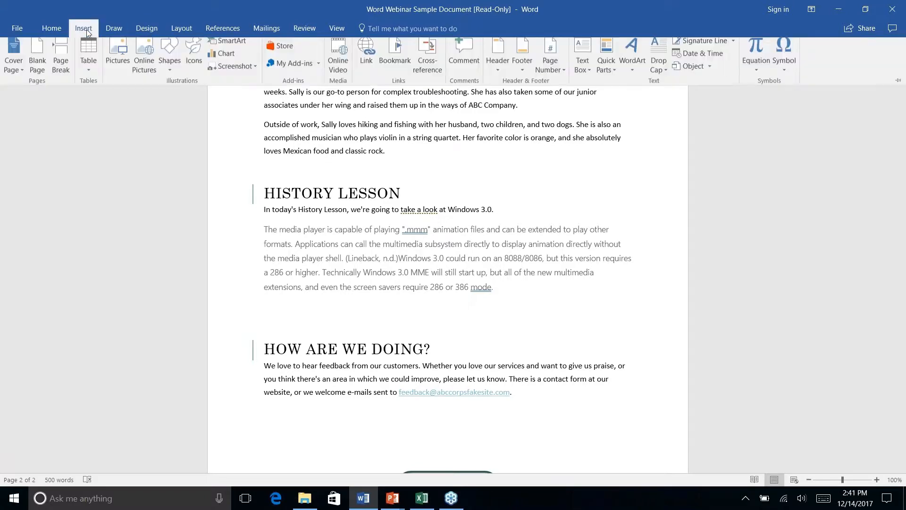
click(168, 71)
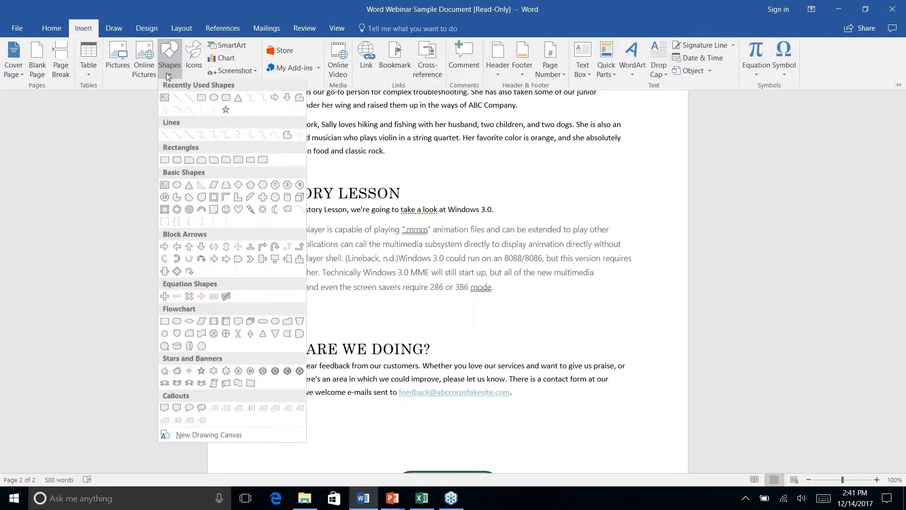
click(227, 105)
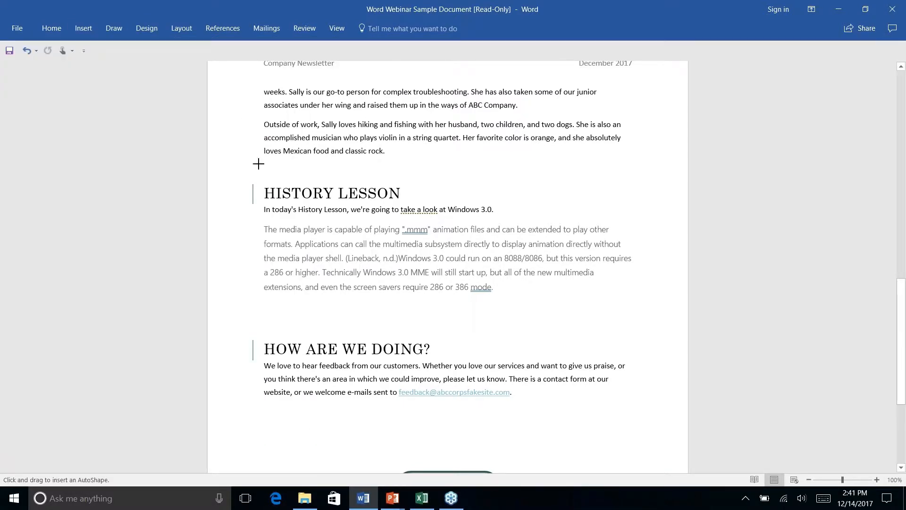
mouse_move(260, 181)
mouse_down()
mouse_move(459, 198)
mouse_move(437, 204)
mouse_up()
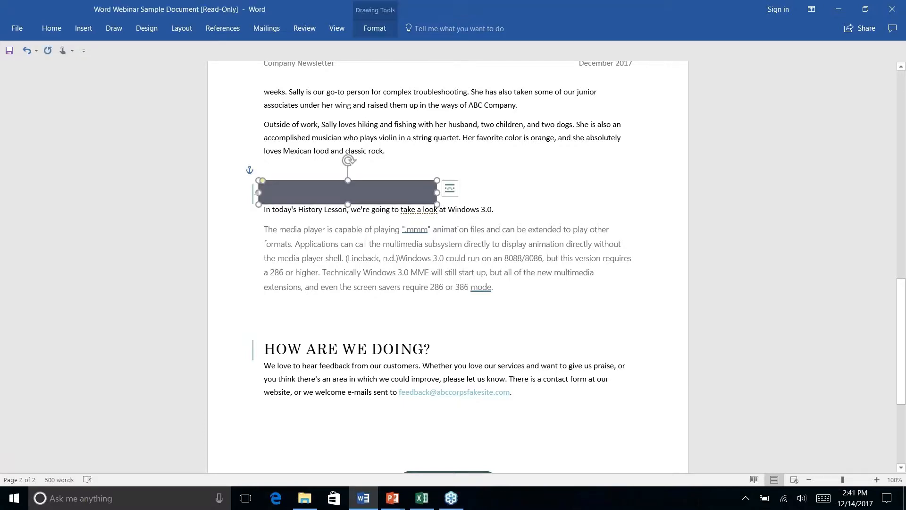
Send the rounded rectangle behind the History Lesson heading text and deselect it.
click(359, 25)
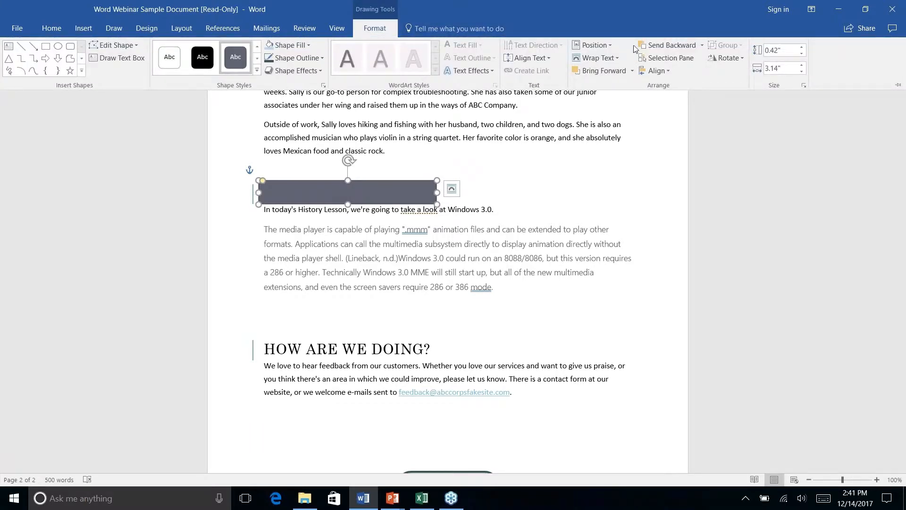
click(703, 45)
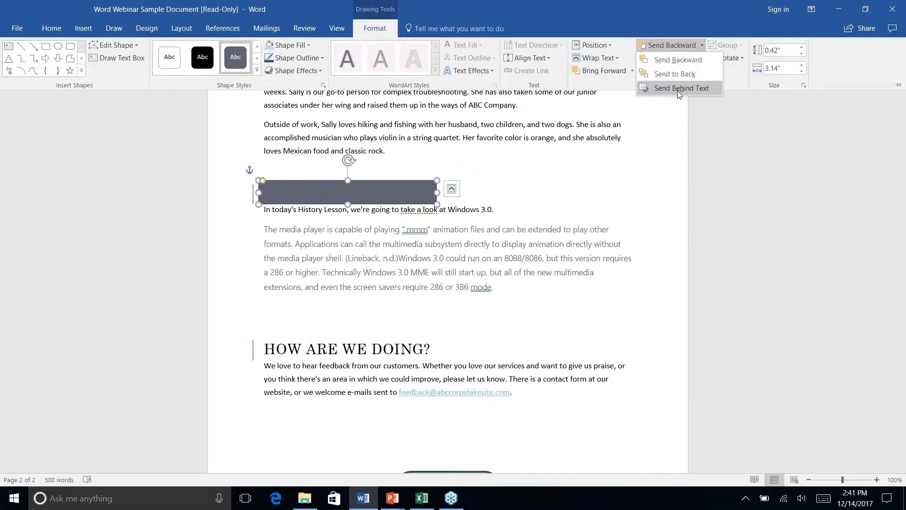
click(681, 89)
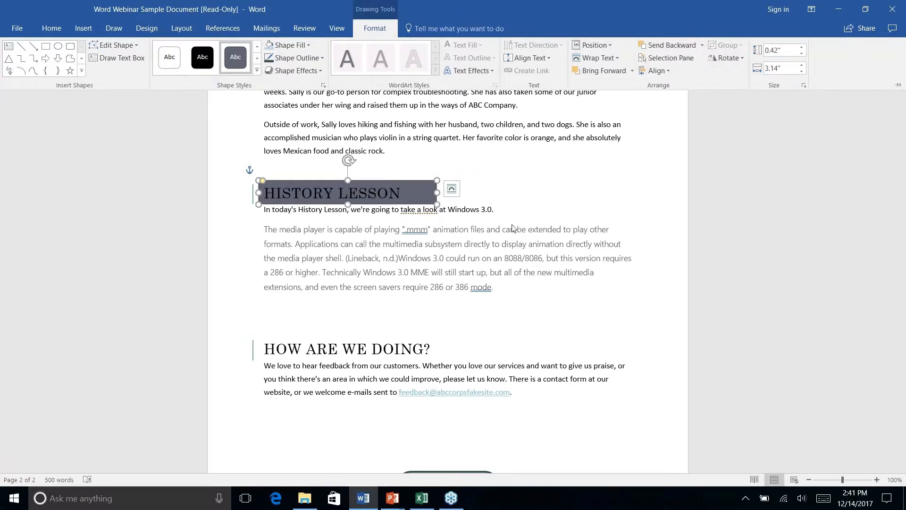
click(508, 186)
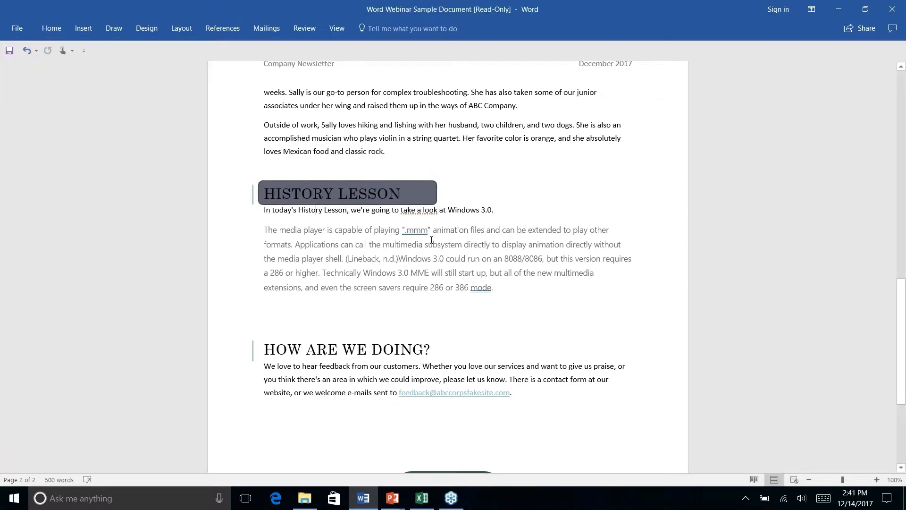
scroll(431, 239, up, 2)
scroll(431, 239, down, 6)
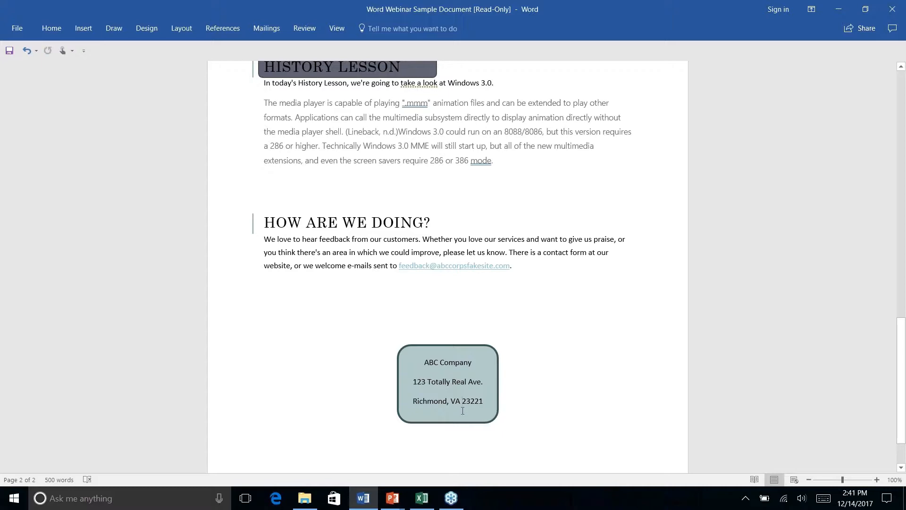
click(52, 29)
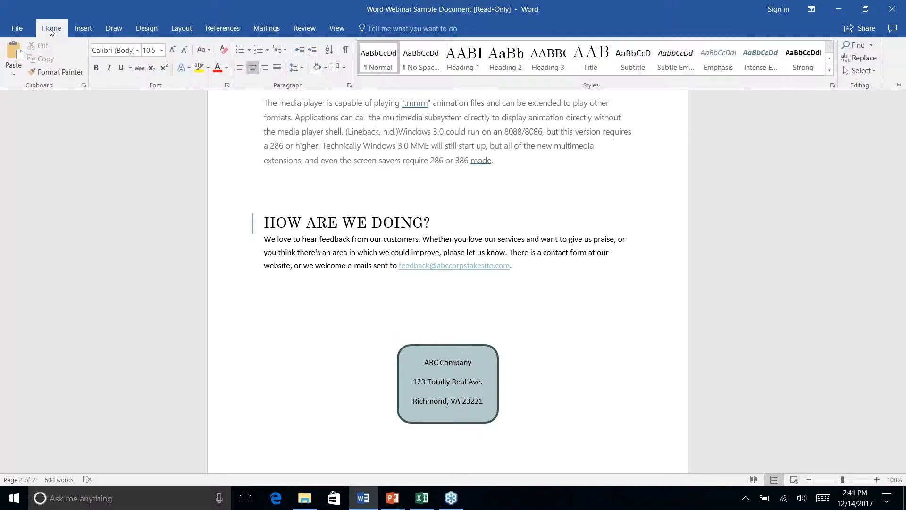
click(393, 391)
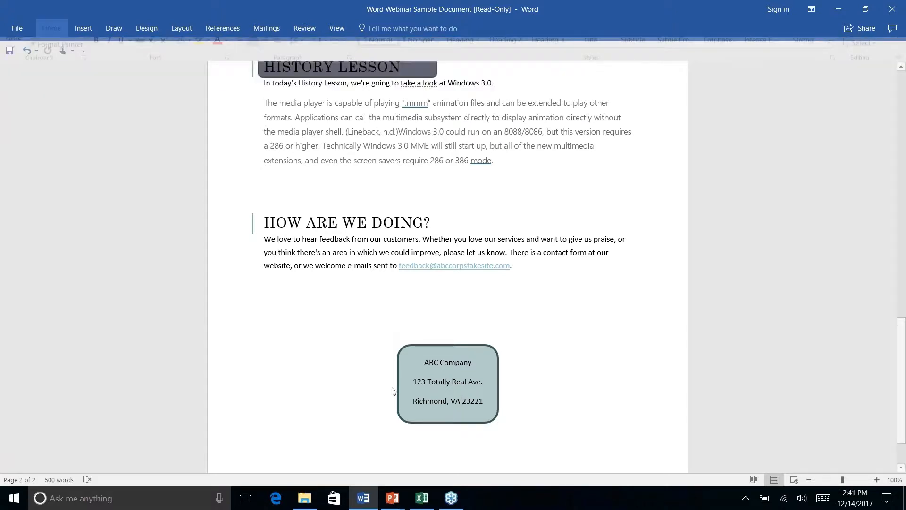
click(397, 357)
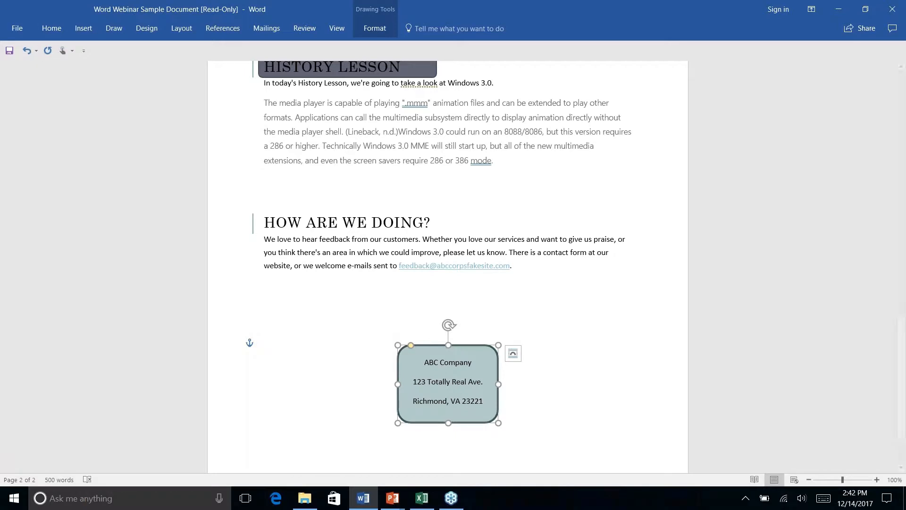
click(49, 31)
click(52, 73)
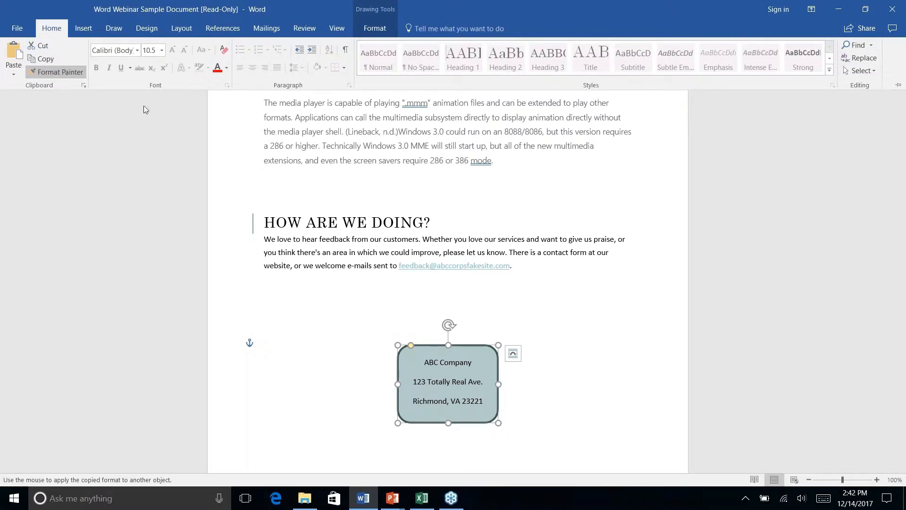
click(54, 72)
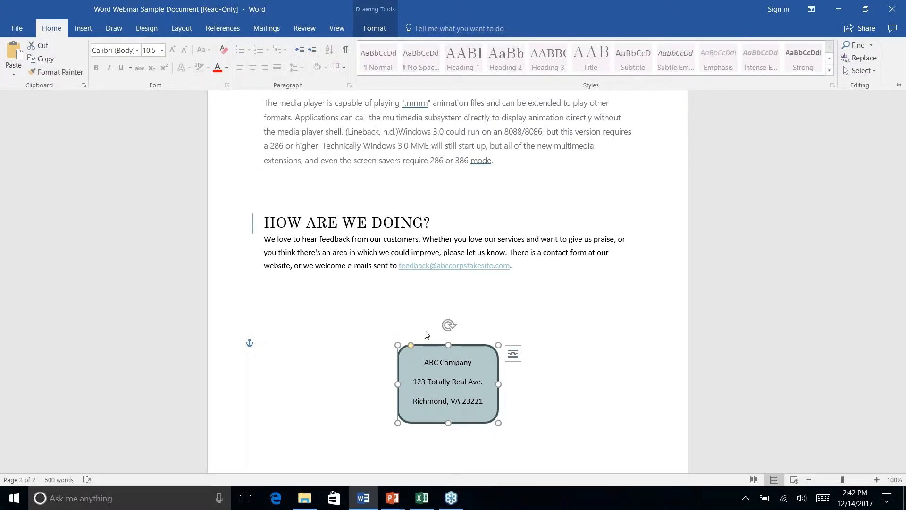
click(357, 314)
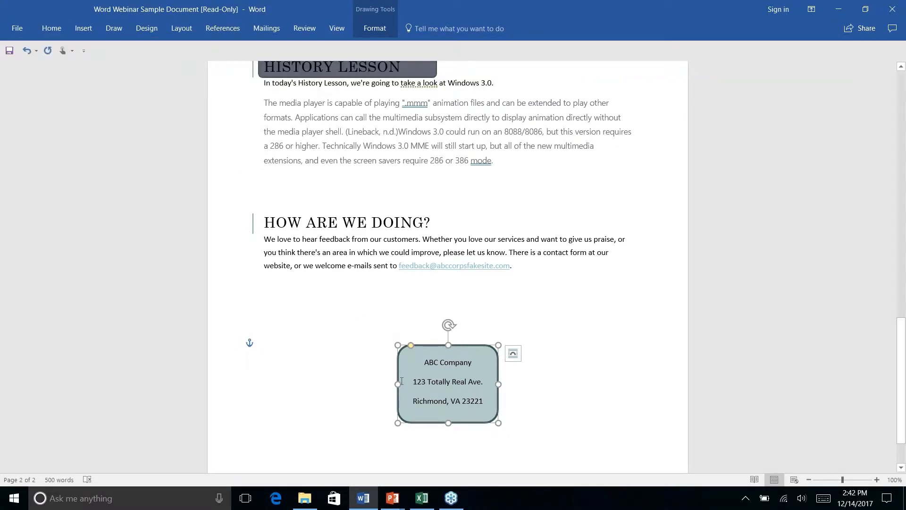
click(366, 362)
click(396, 384)
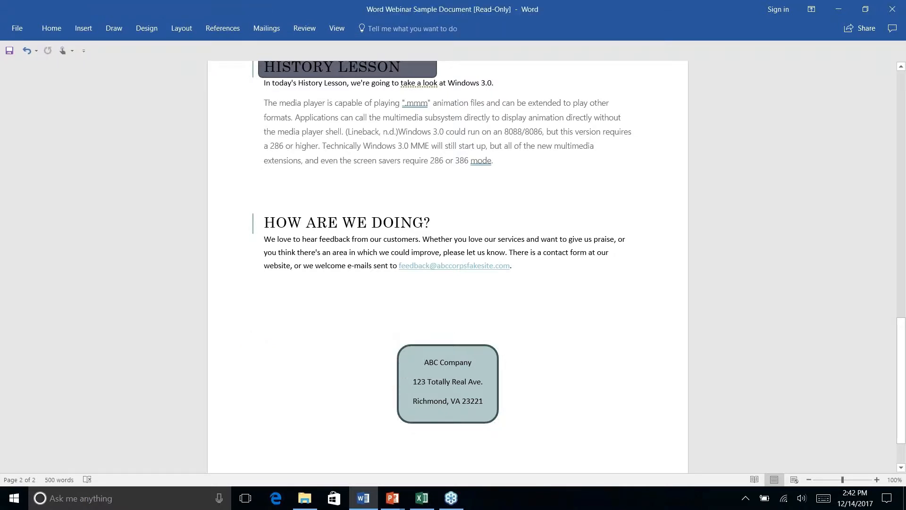
Copy the address shape's formatting with Format Painter onto the rounded rectangle behind the History Lesson heading, and deselect it.
click(398, 354)
click(63, 30)
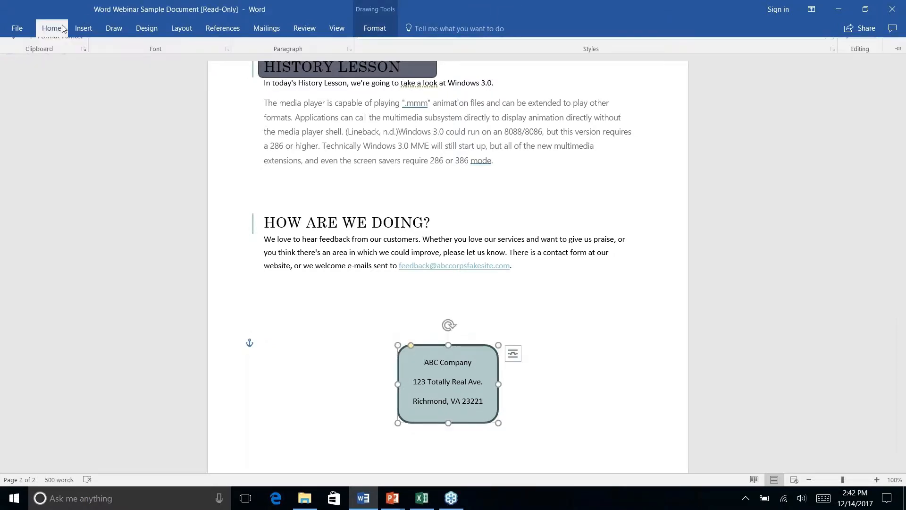
click(56, 72)
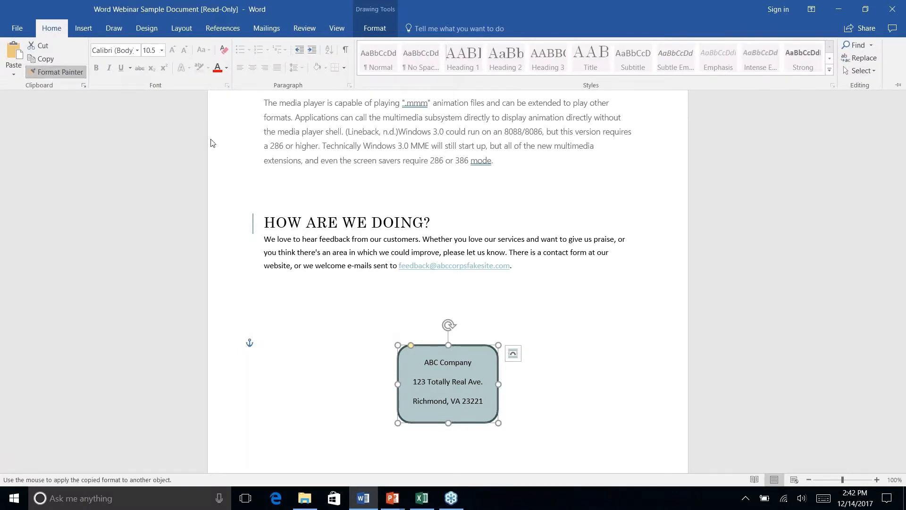
scroll(316, 210, down, 2)
scroll(315, 210, up, 7)
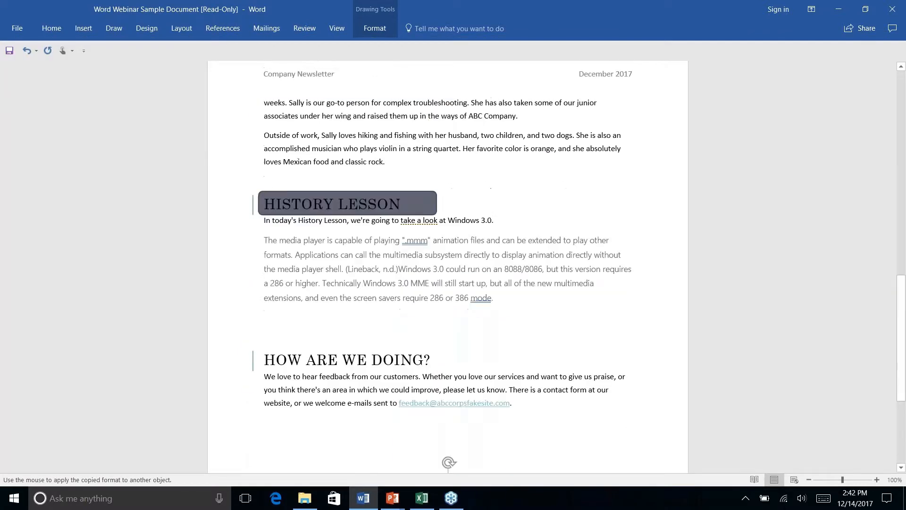
scroll(315, 210, down, 1)
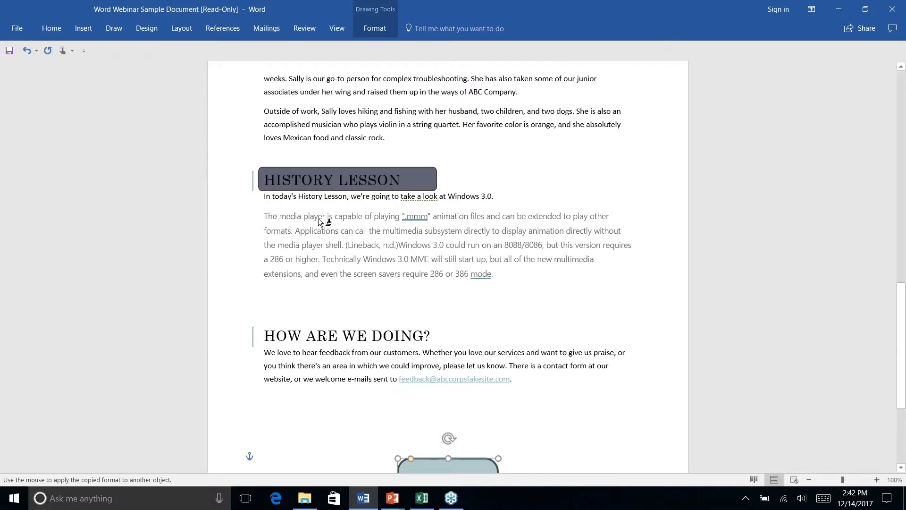
key(Escape)
key(alt+h)
key(f)
key(p)
click(432, 178)
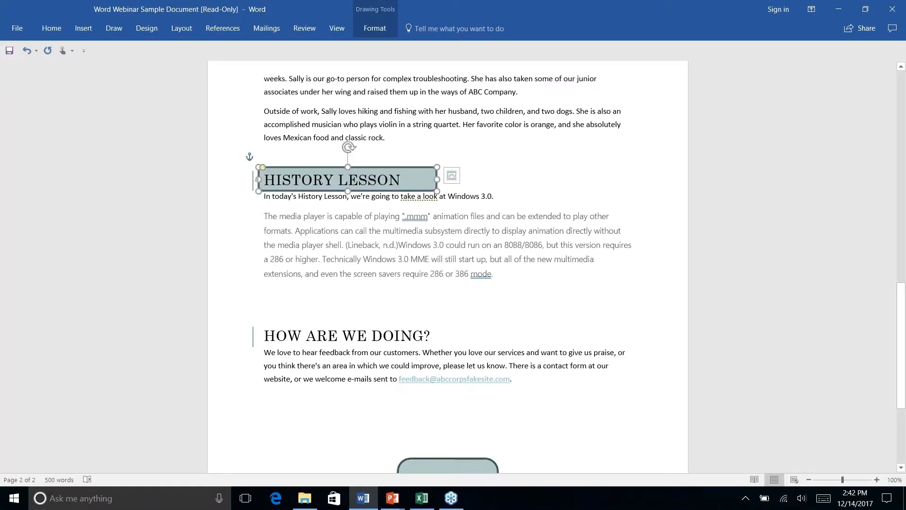
click(508, 170)
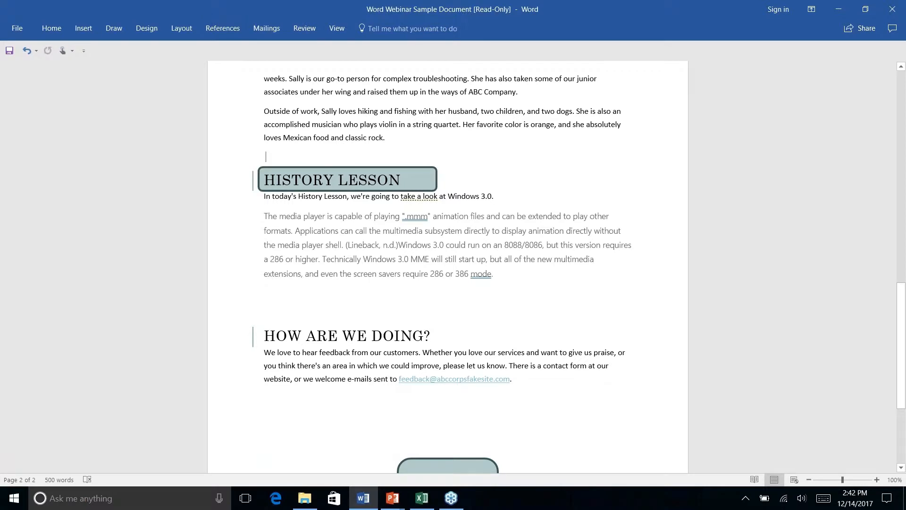
right_click(509, 168)
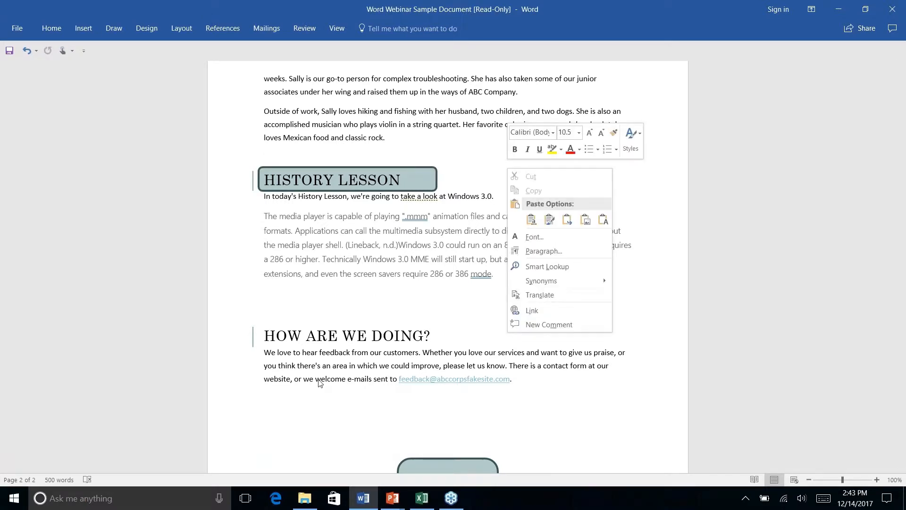
click(300, 426)
scroll(300, 426, up, 2)
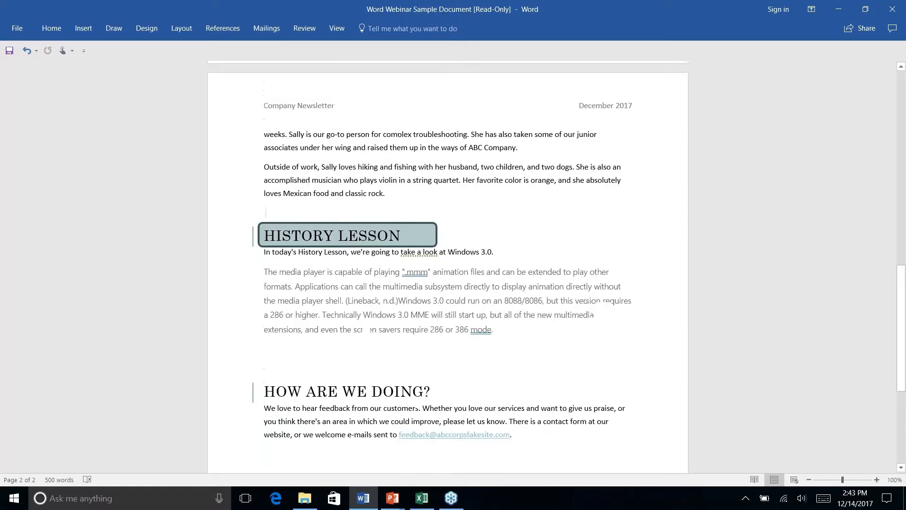
scroll(368, 329, down, 5)
scroll(368, 329, up, 2)
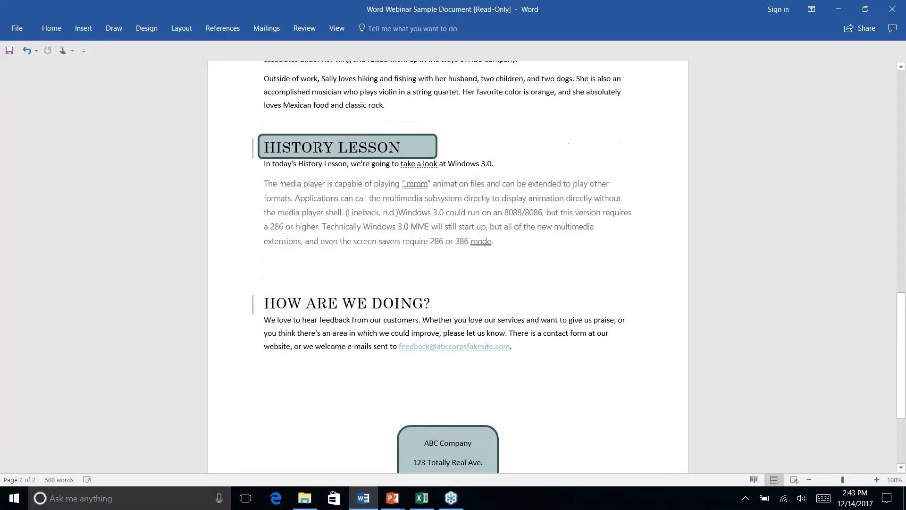
scroll(321, 406, down, 4)
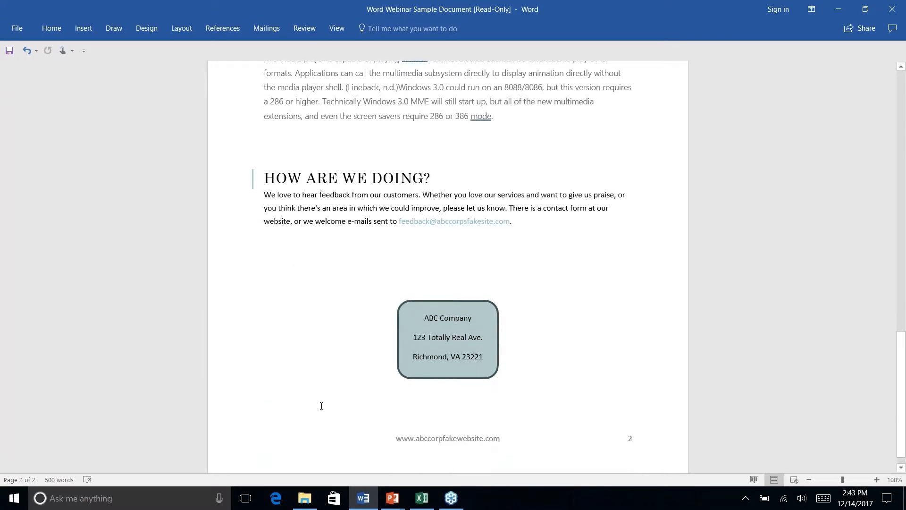
scroll(478, 349, up, 7)
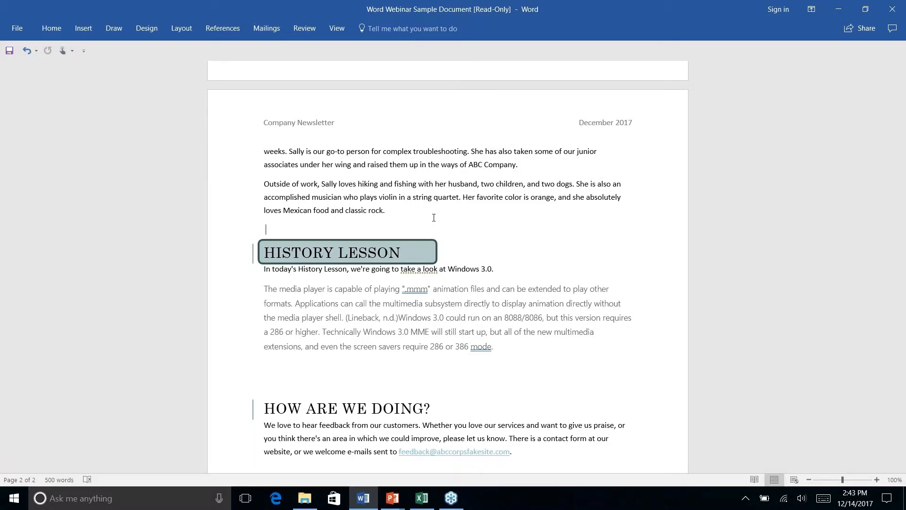
Switch to the PowerPoint slideshow, advance to the "Find & Replace 2.0" slide, and return to the Word newsletter.
key(alt+Tab)
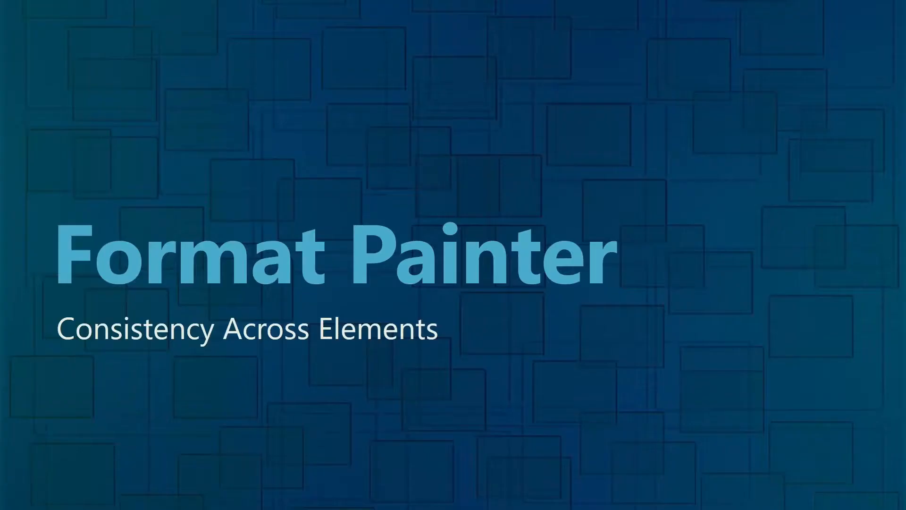
key(Right)
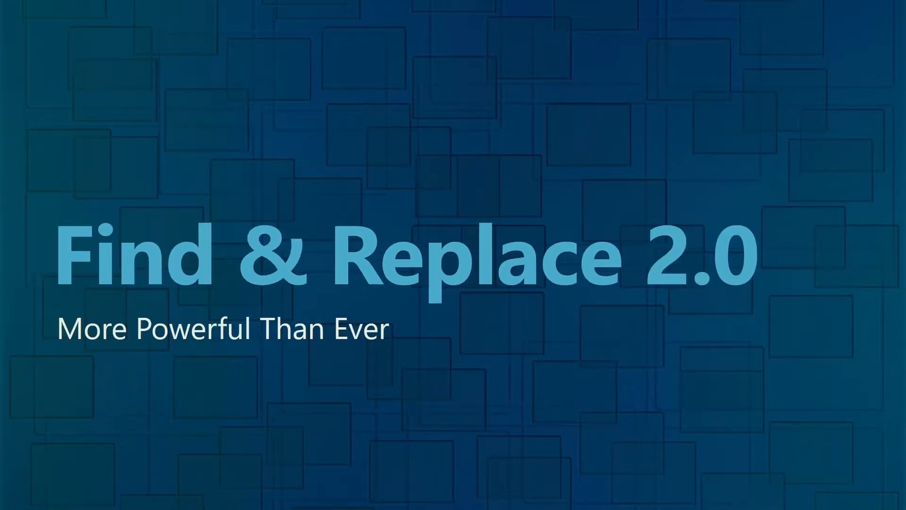
key(alt+Tab)
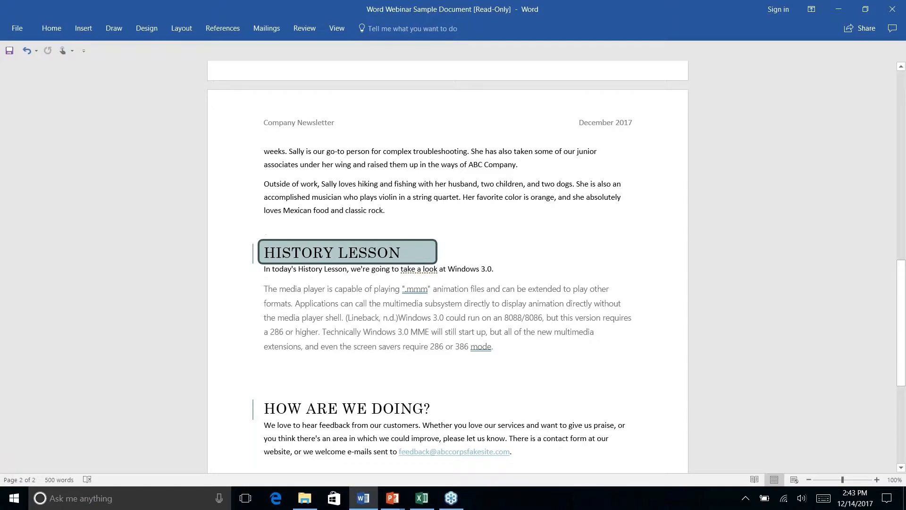
Open the Find and Replace dialog for the newsletter and show its replace settings.
scroll(558, 219, down, 5)
scroll(558, 219, up, 15)
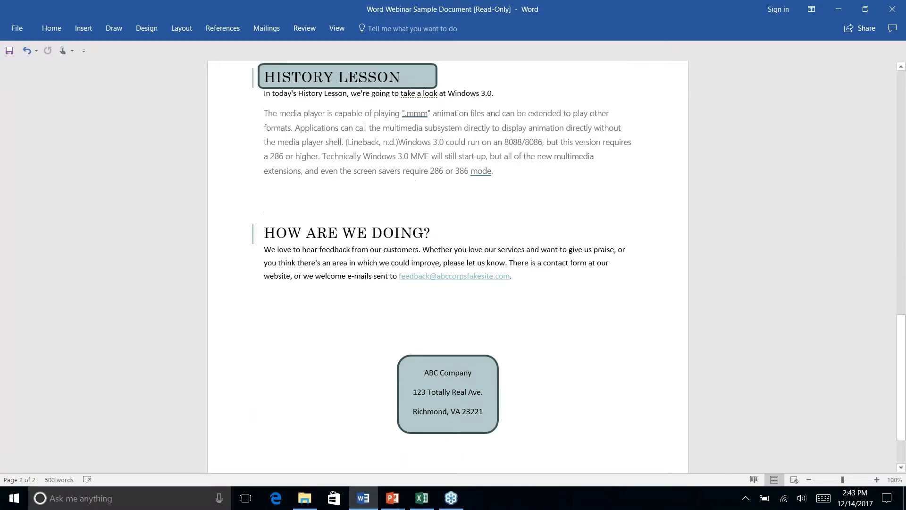
scroll(448, 267, down, 5)
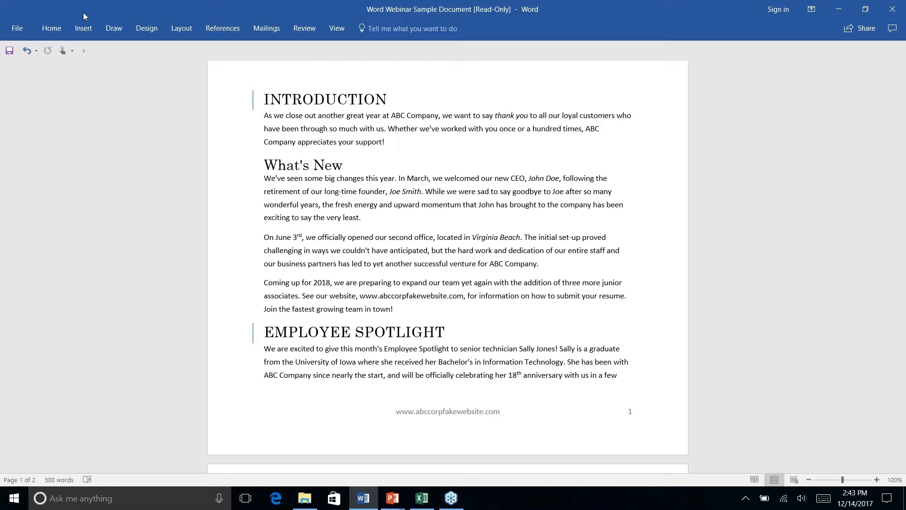
click(51, 28)
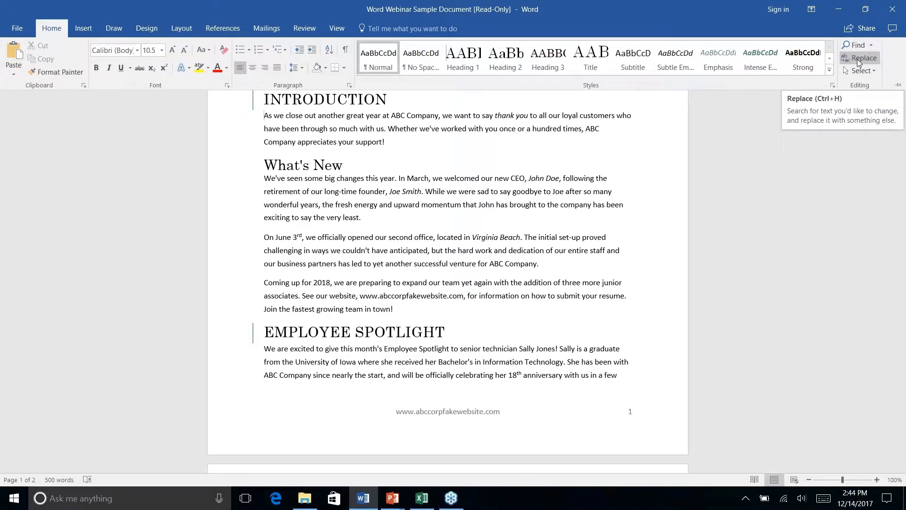
right_click(858, 61)
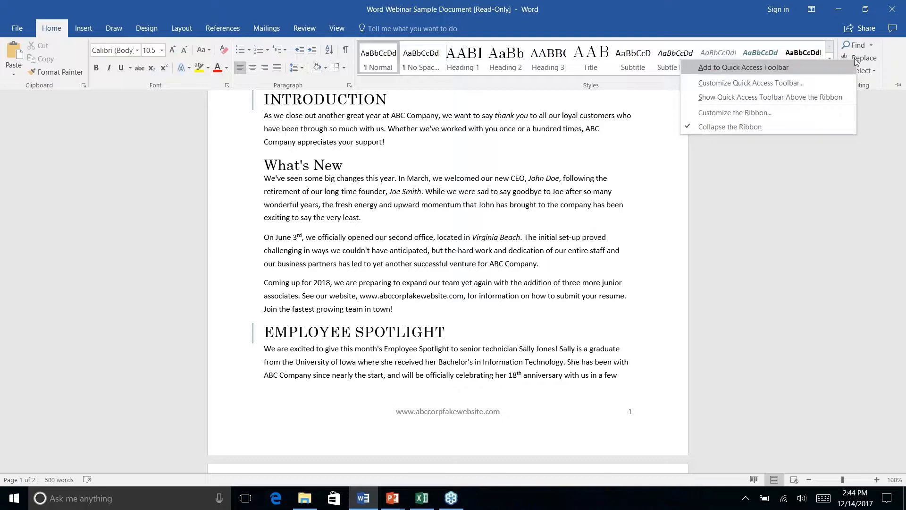
click(863, 58)
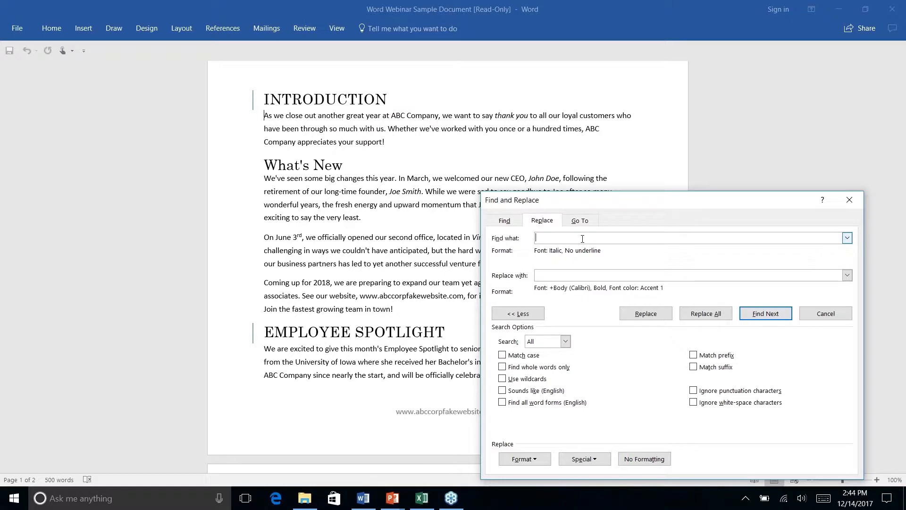
click(512, 224)
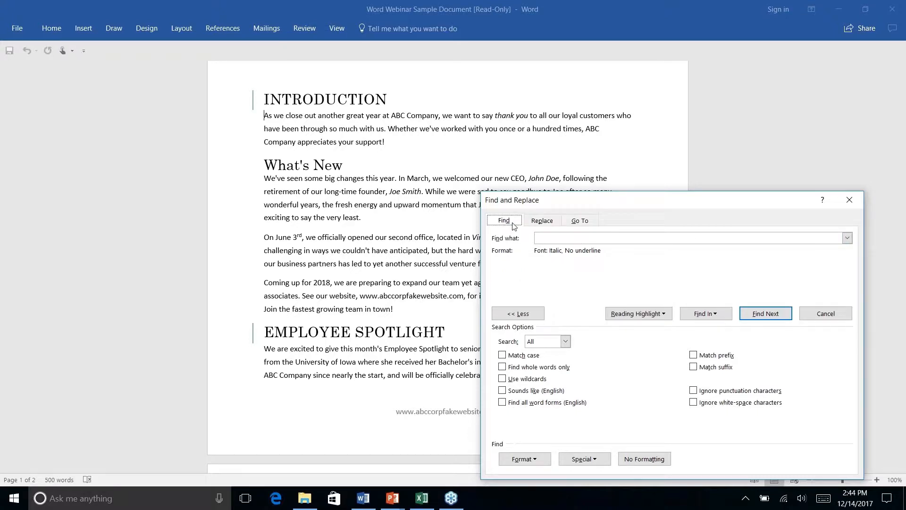
click(541, 220)
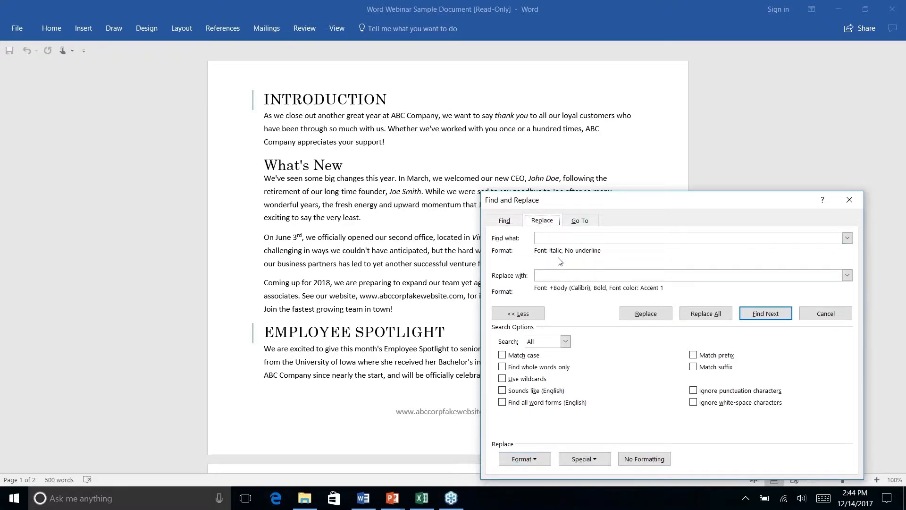
Set the format of the text to find to the Italic font style, leaving the search text empty.
click(554, 238)
click(537, 457)
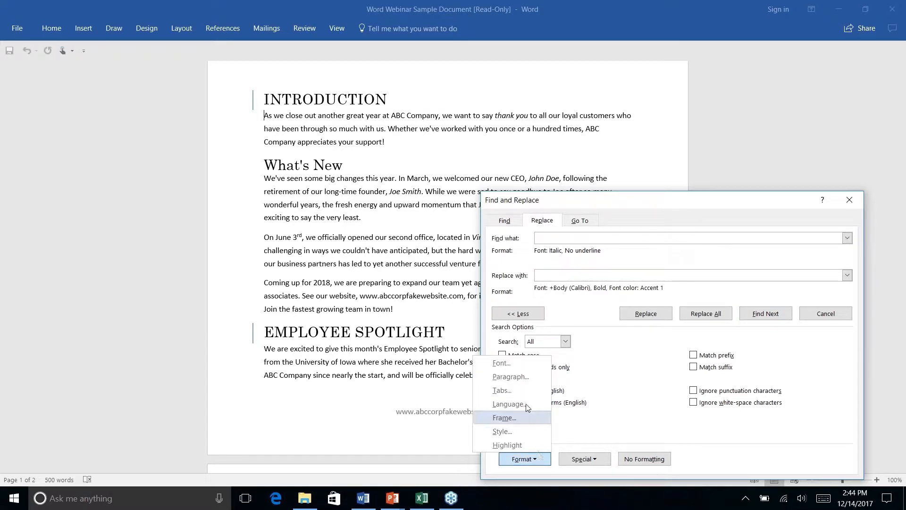
click(506, 364)
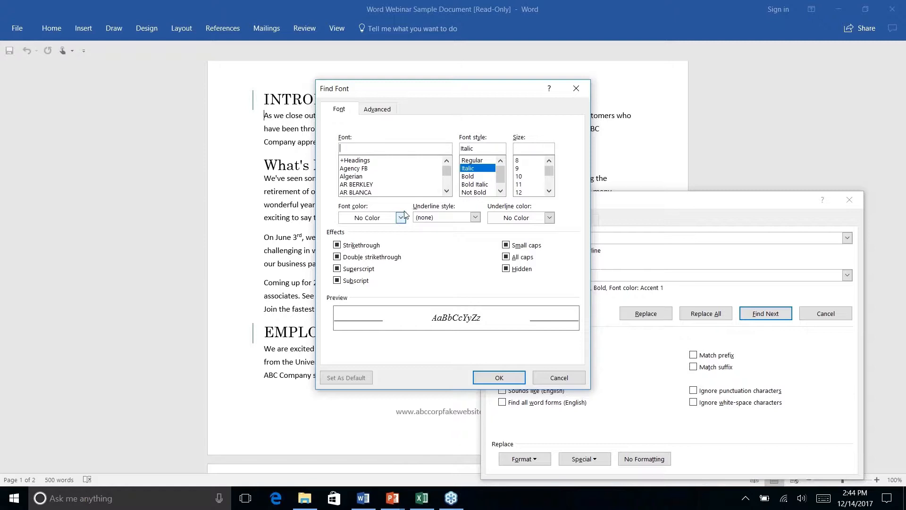
click(472, 168)
click(505, 377)
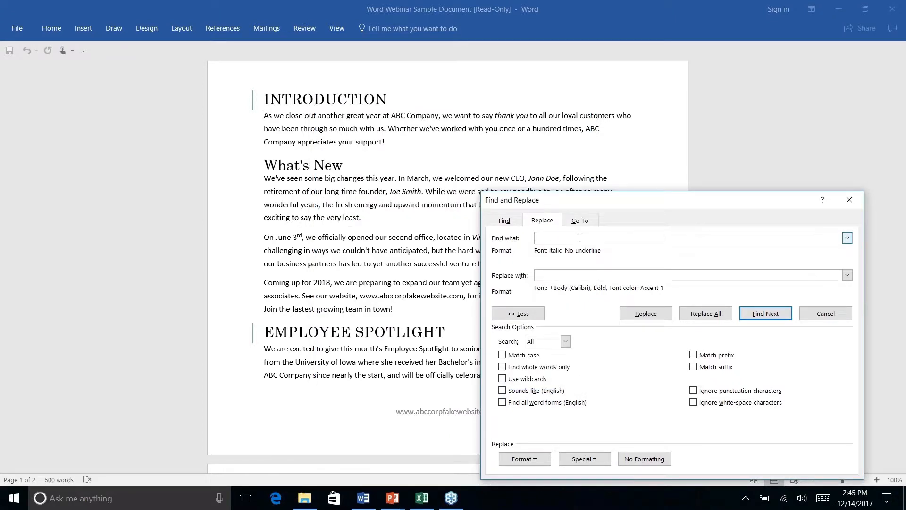
Set the replacement format to Bold with a darker teal Accent 2 font color, leaving the replacement text empty.
click(558, 275)
click(523, 460)
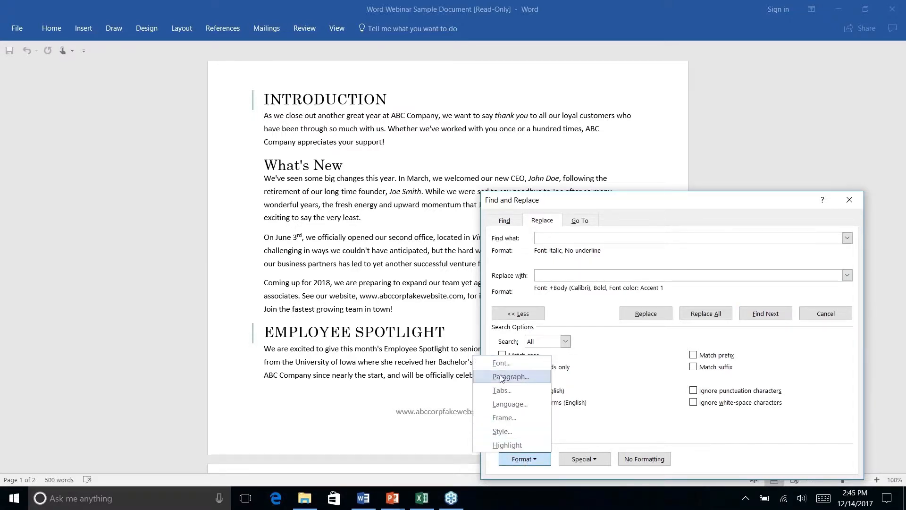
click(501, 365)
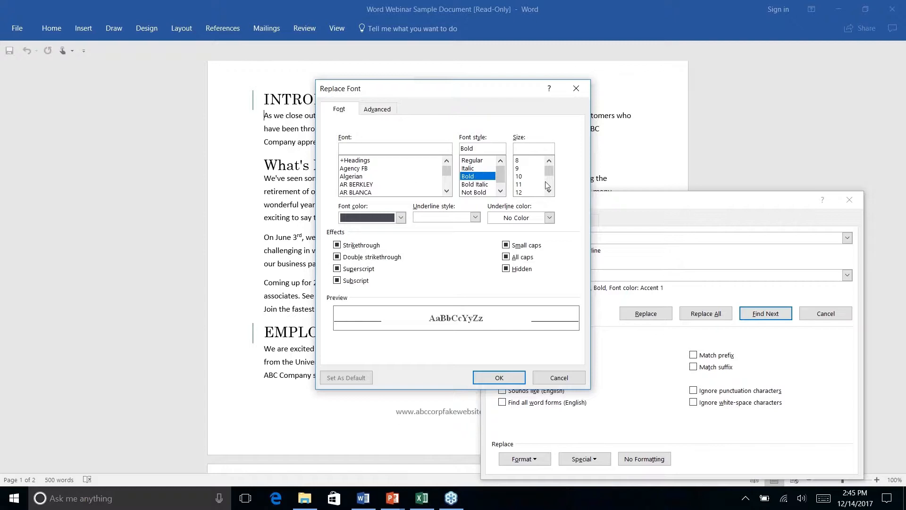
click(401, 218)
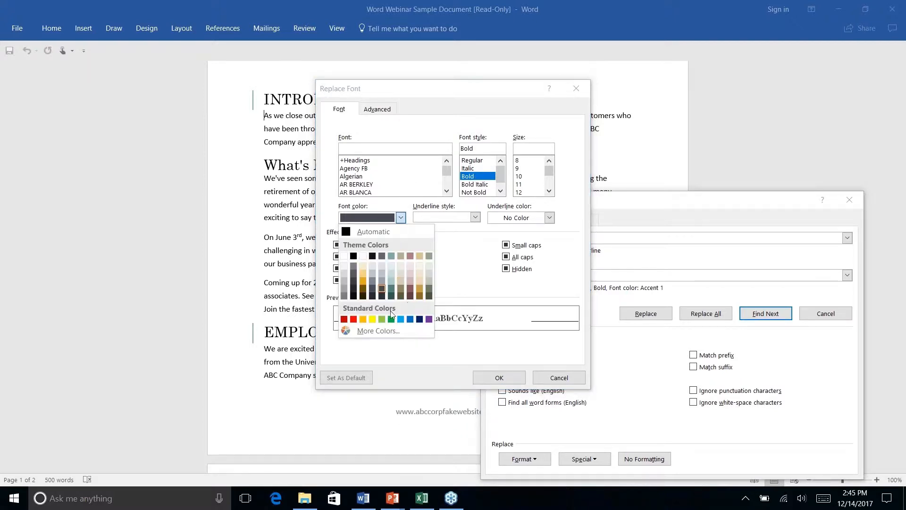
click(389, 286)
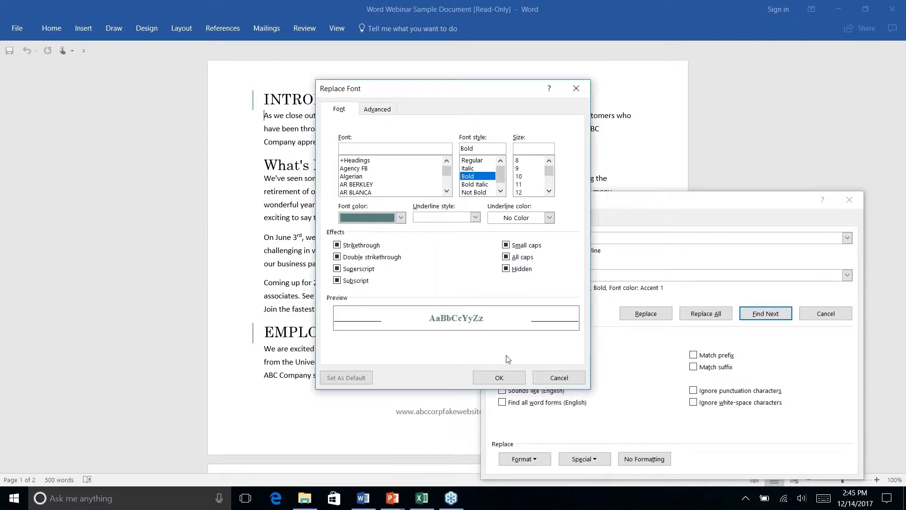
click(497, 378)
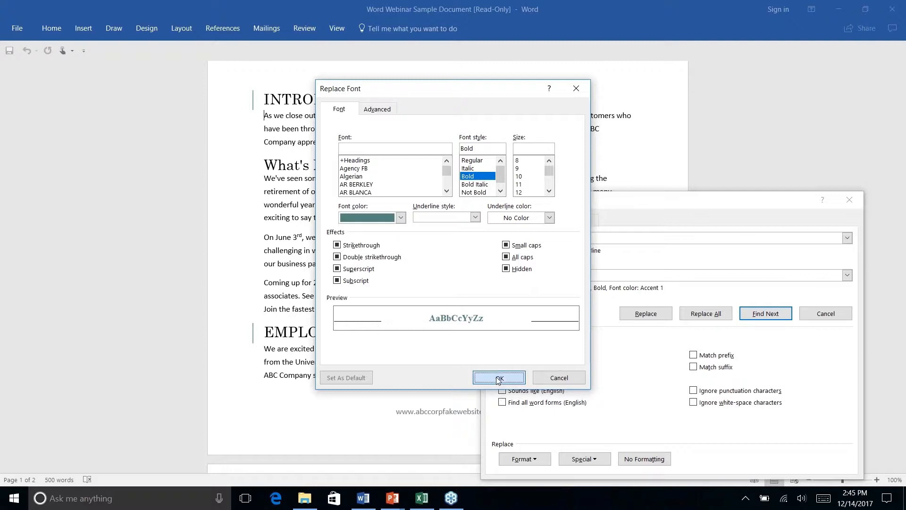
Replace the formatting of the italic "thank you", replace all remaining italic text, and close the Find and Replace dialog.
click(769, 317)
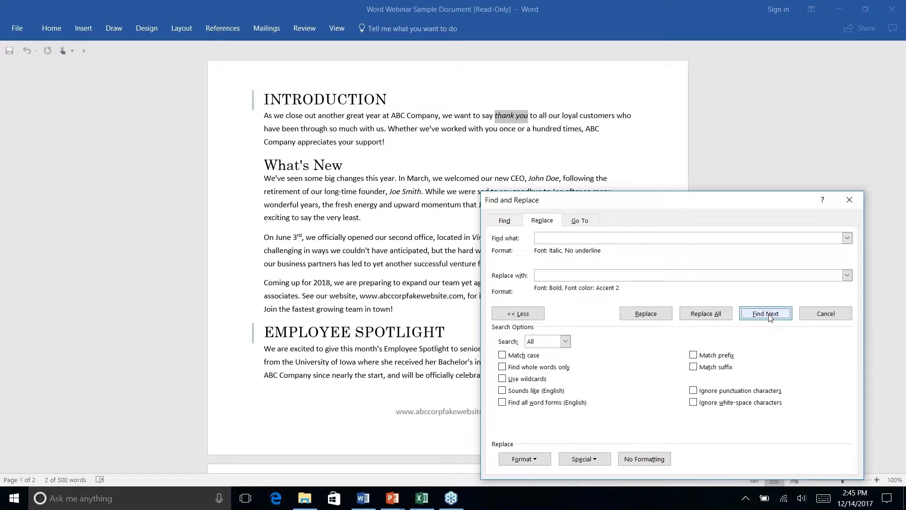
click(646, 314)
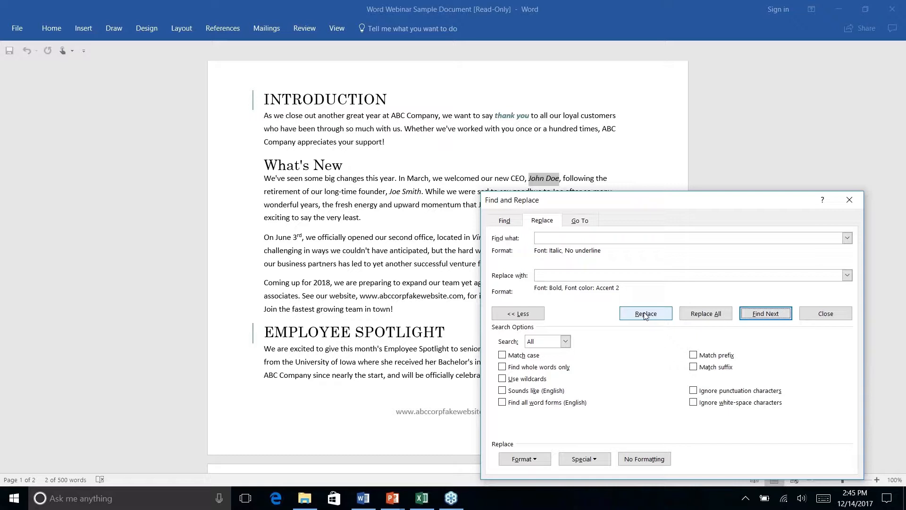
click(705, 314)
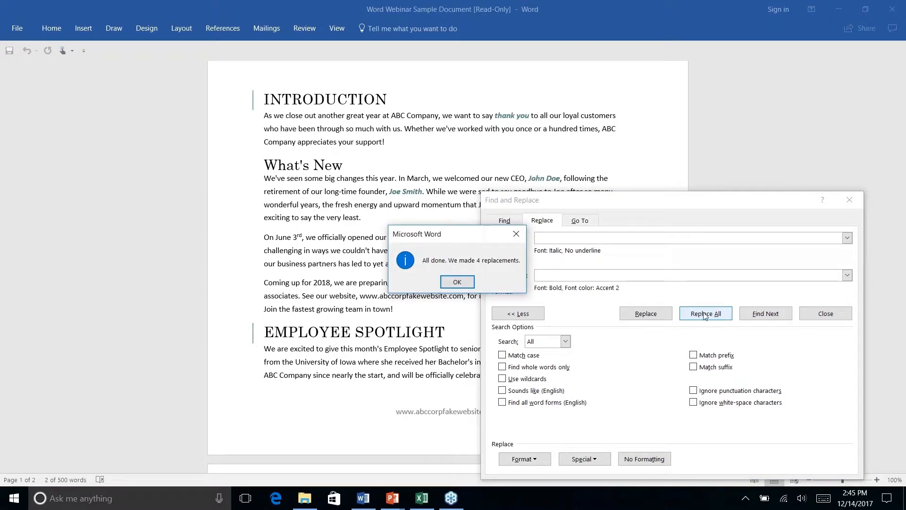
click(458, 281)
click(850, 199)
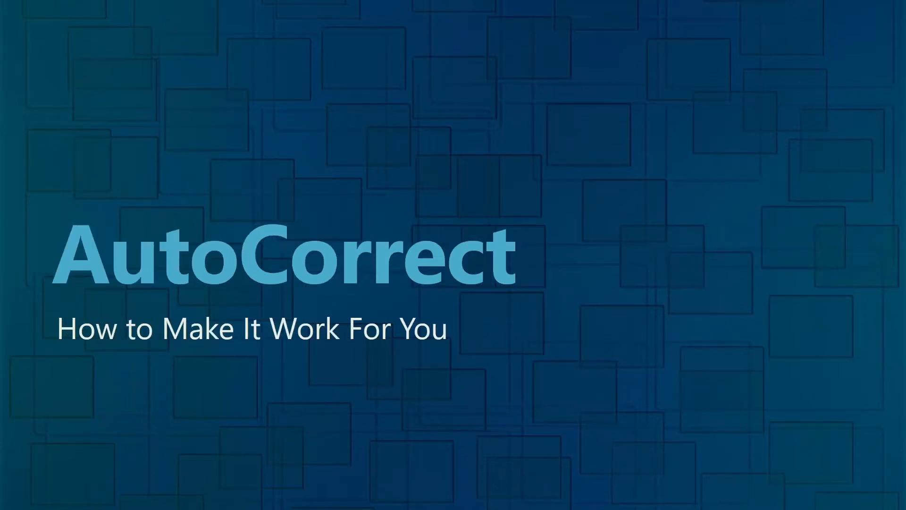
Switch between the "AutoCorrect" slide in PowerPoint and the Word newsletter, ending in the newsletter.
key(alt+Tab)
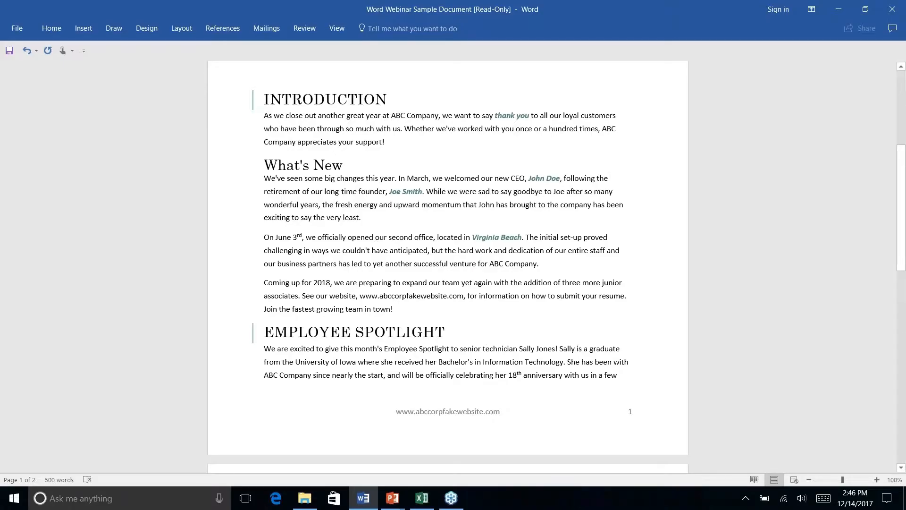
key(alt+Tab)
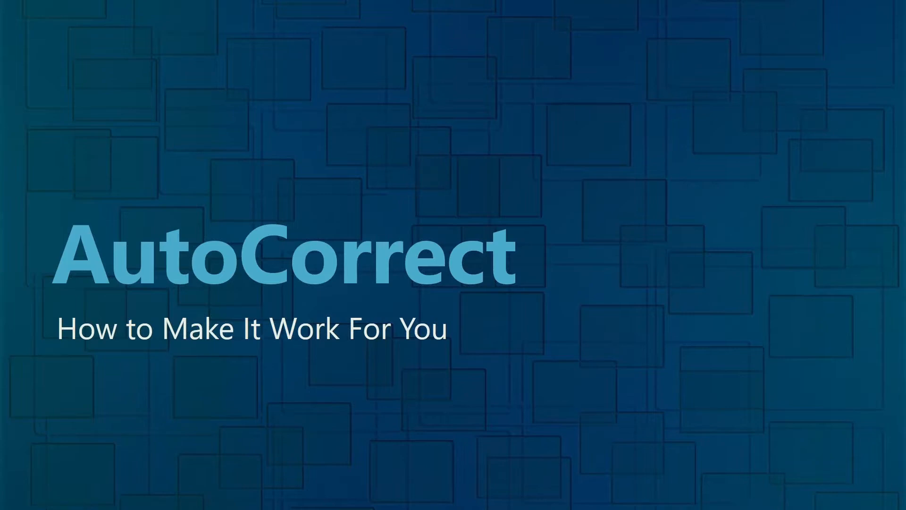
key(alt+Tab)
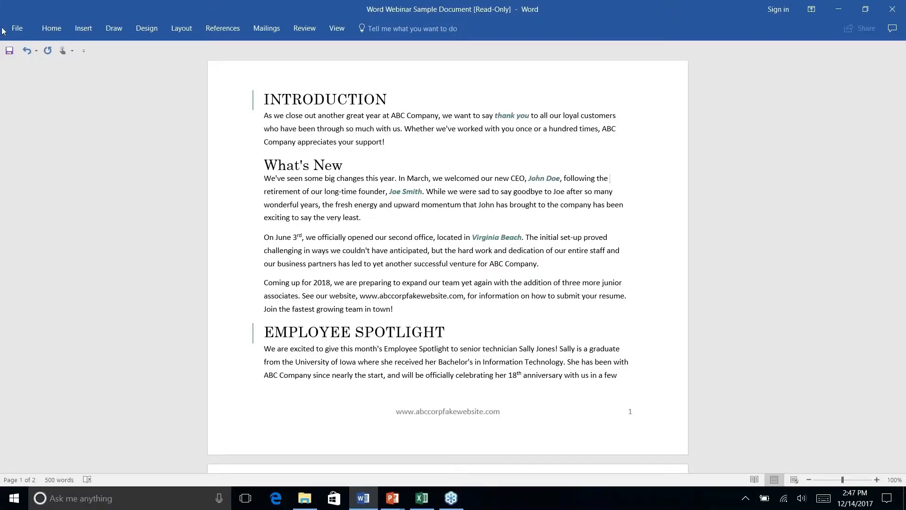
Misspell "anticipated" as "anticiated" in the paragraph about the second office, and move the cursor away from the word.
click(358, 238)
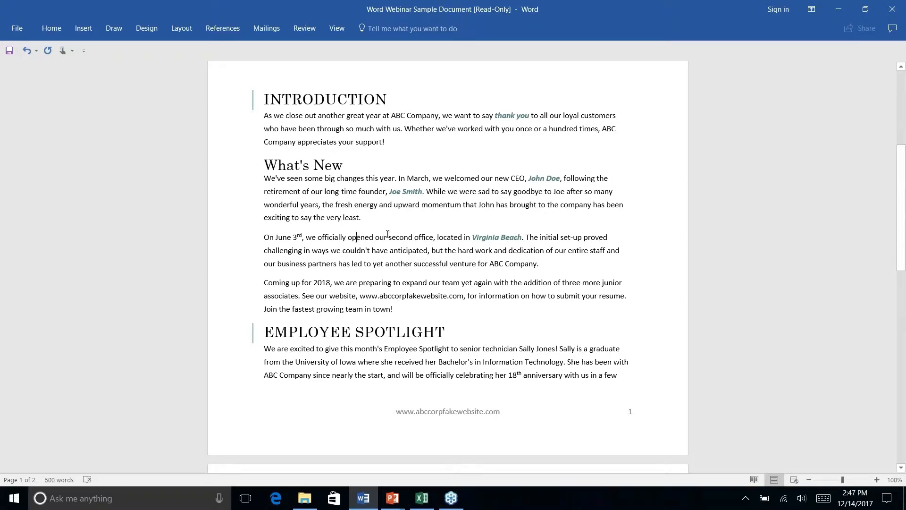
click(409, 250)
key(BackSpace)
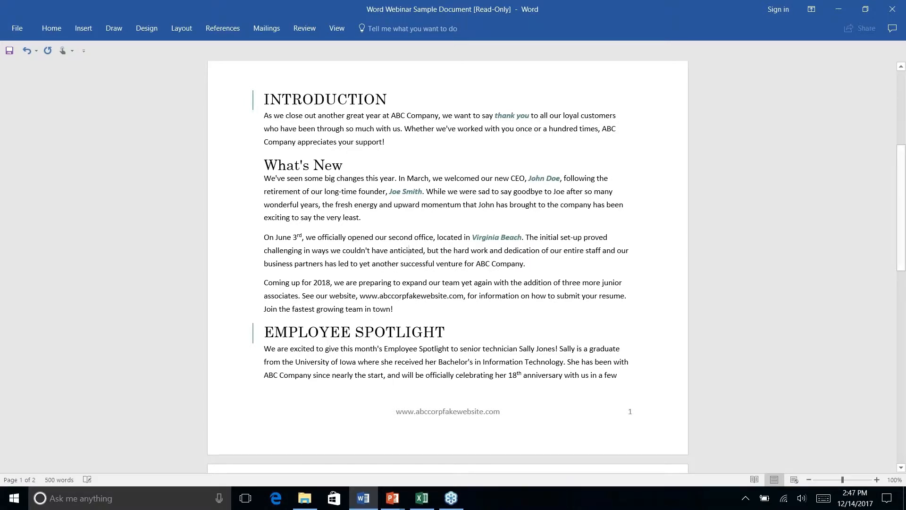
click(516, 263)
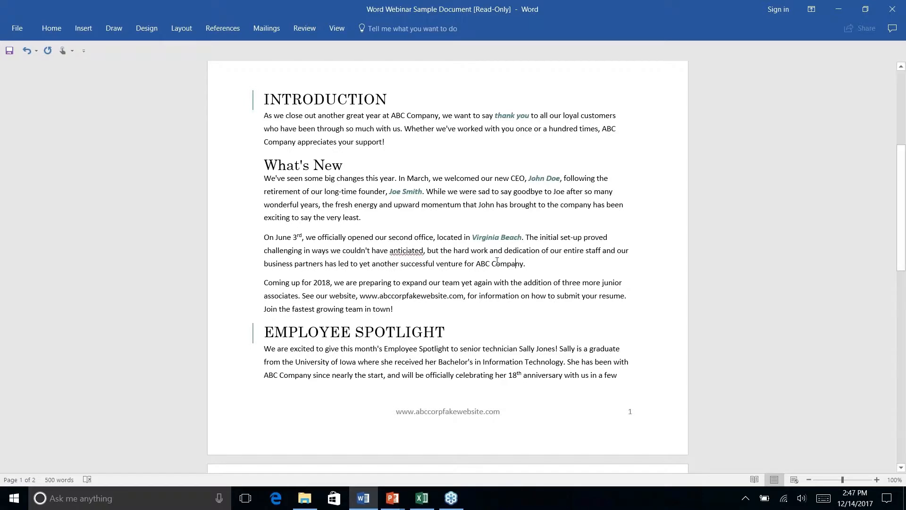
View the AutoCorrect options from the spelling suggestion for "anticiated" and close them without making changes.
right_click(409, 250)
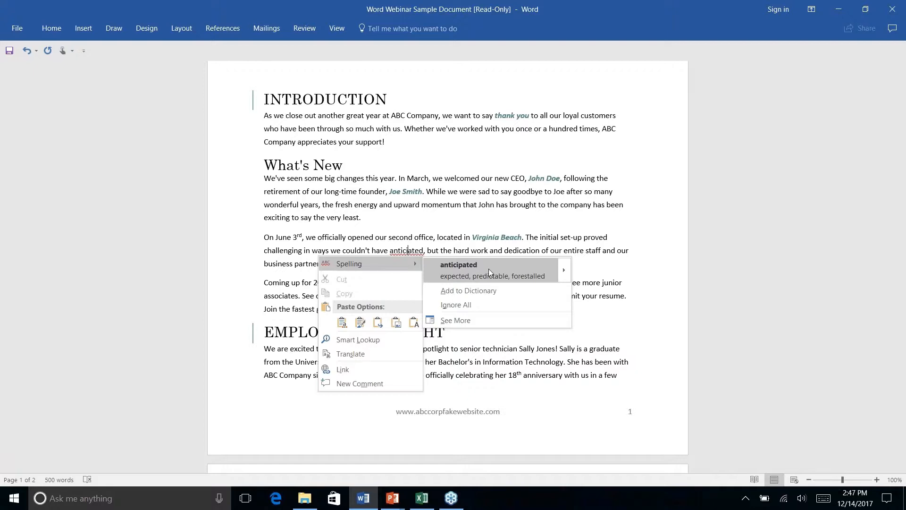
mouse_move(564, 271)
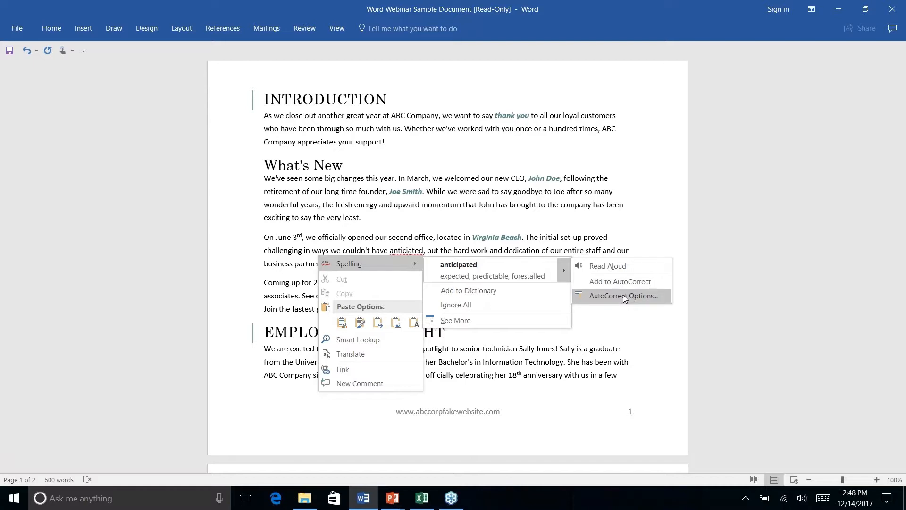
click(623, 295)
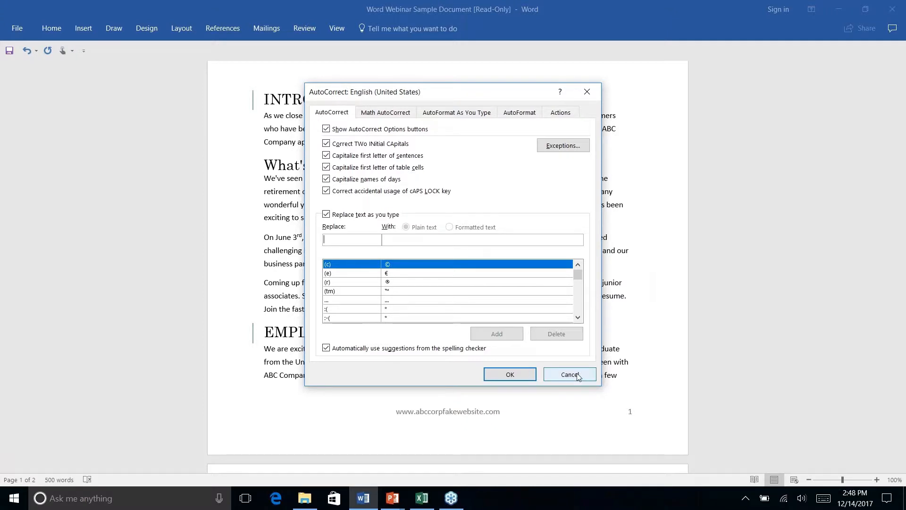
click(565, 377)
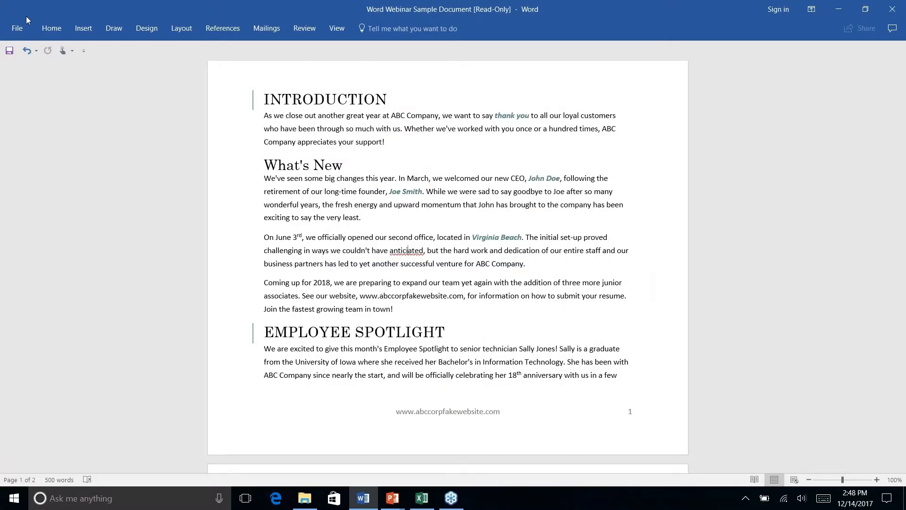
Open the Proofing section of Word Options and review its AutoCorrect, spelling and grammar settings.
click(21, 29)
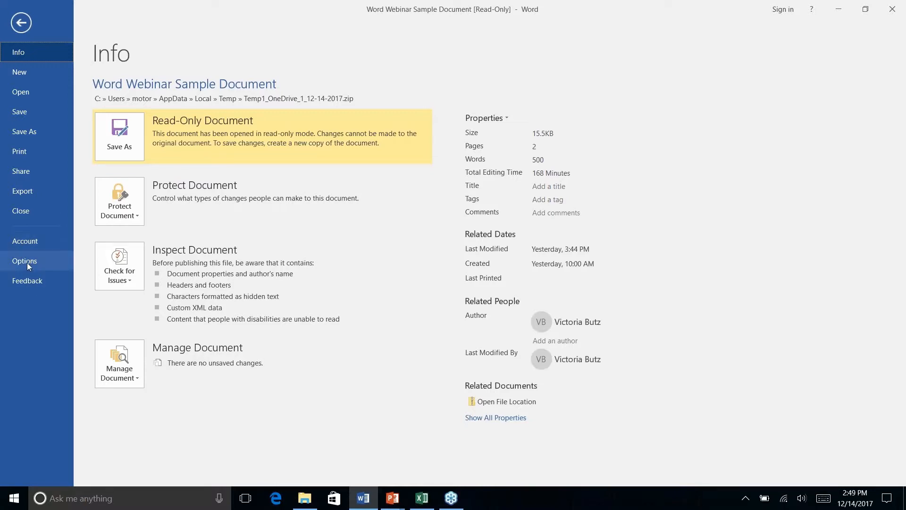
click(27, 261)
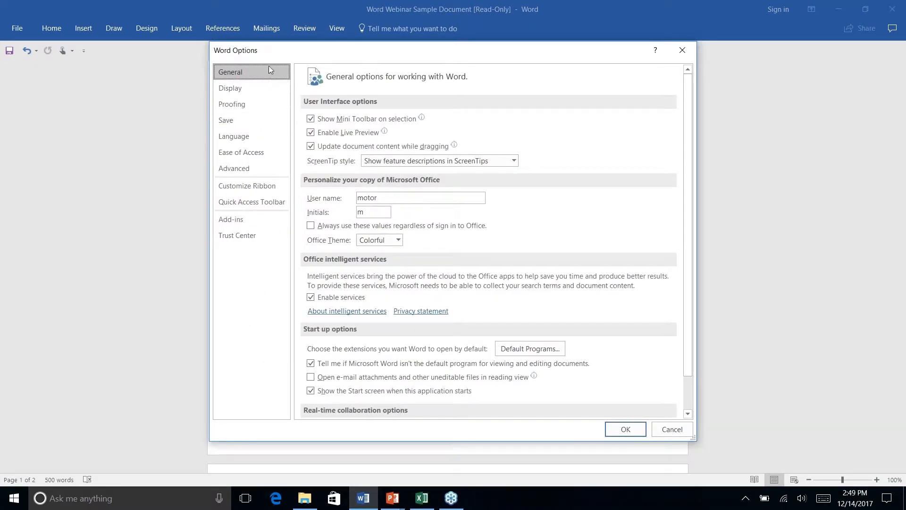
click(238, 104)
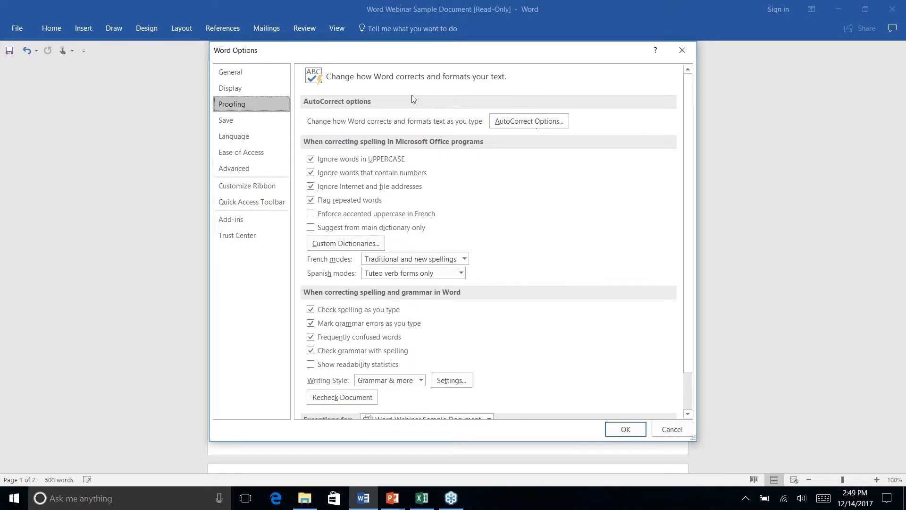
scroll(519, 170, down, 3)
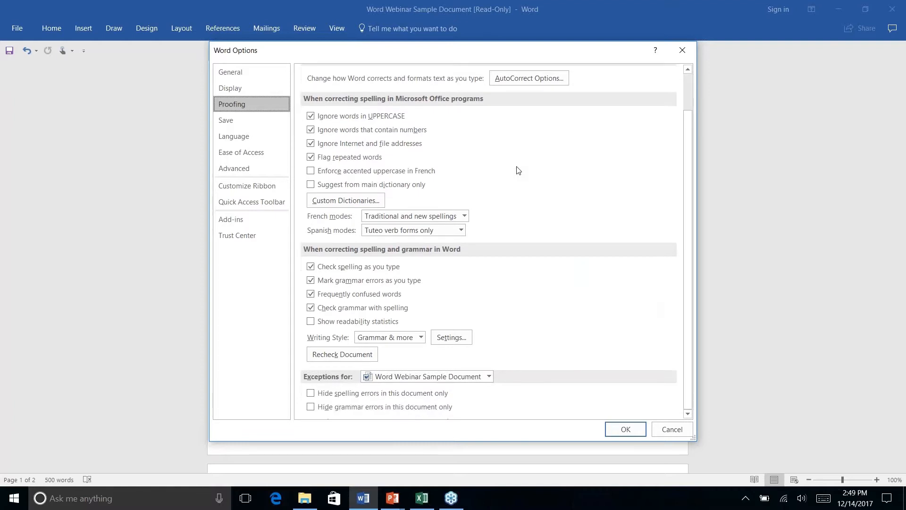
scroll(518, 170, up, 3)
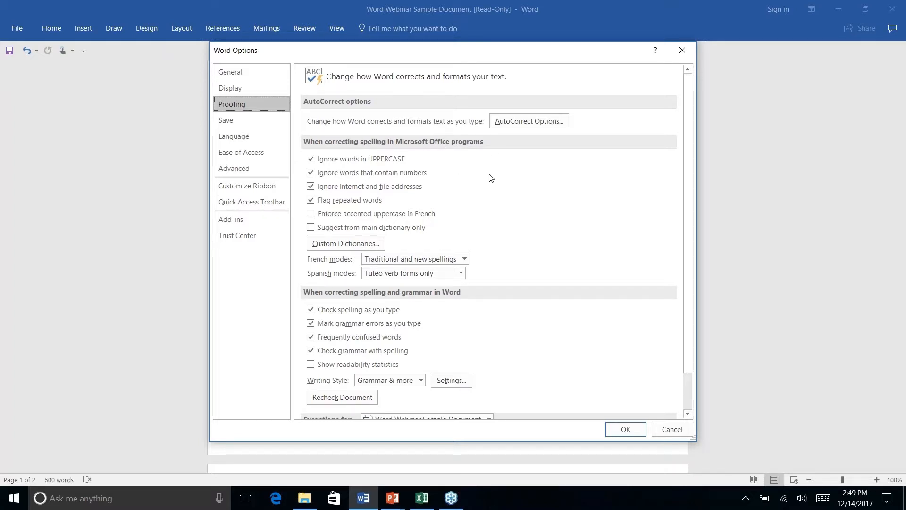
scroll(491, 180, down, 1)
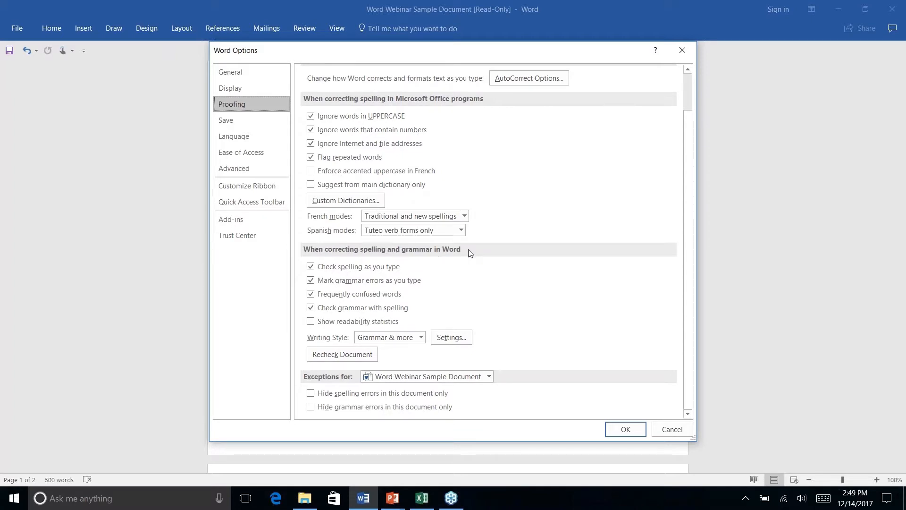
Open the AutoCorrect options from the proofing settings and review the list of automatic text replacements.
scroll(470, 254, up, 1)
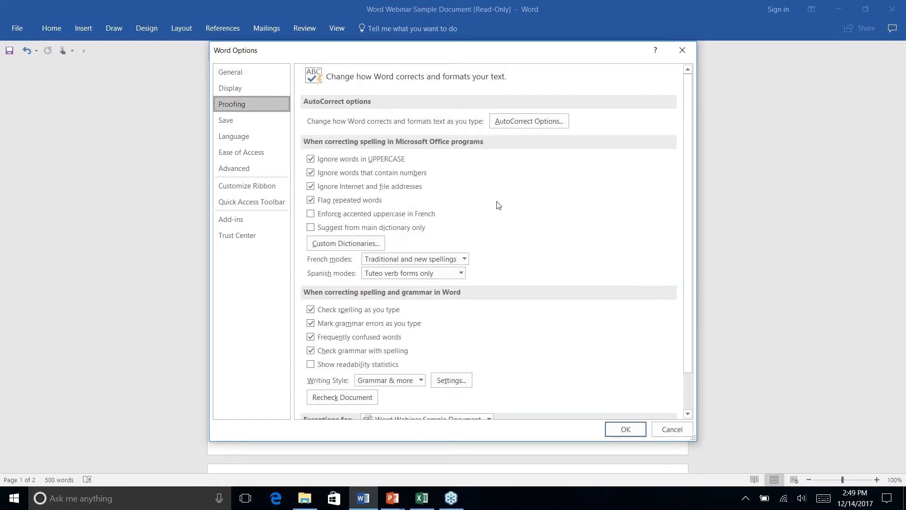
click(544, 122)
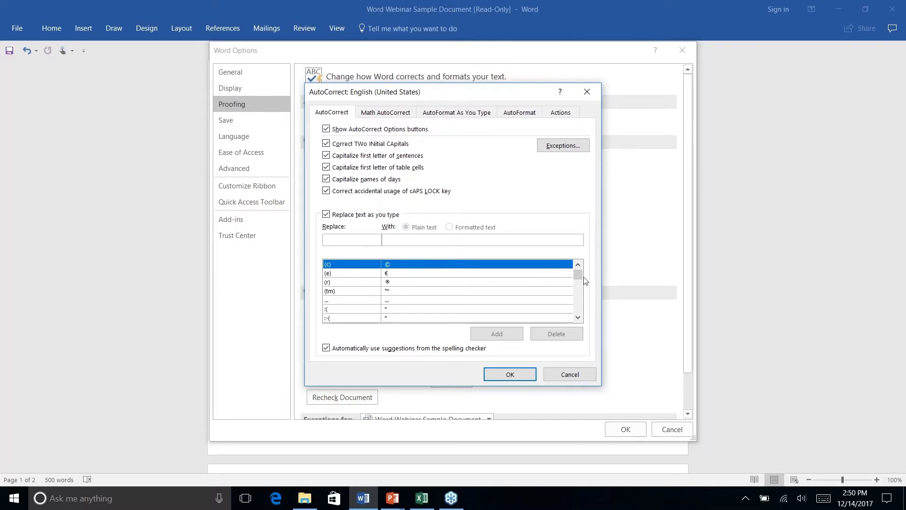
drag(579, 277, 579, 289)
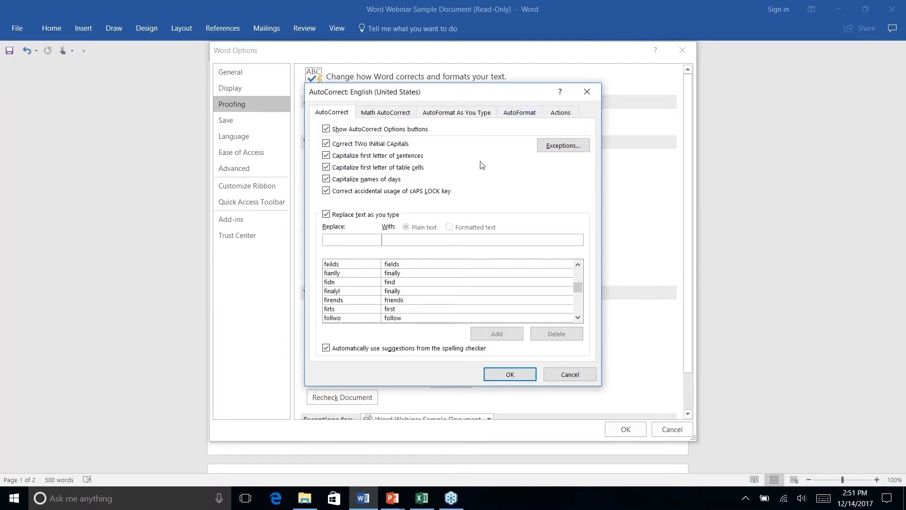
Review the AutoCorrect exceptions for First Letter and INitial CAps, and close them without making changes.
click(557, 149)
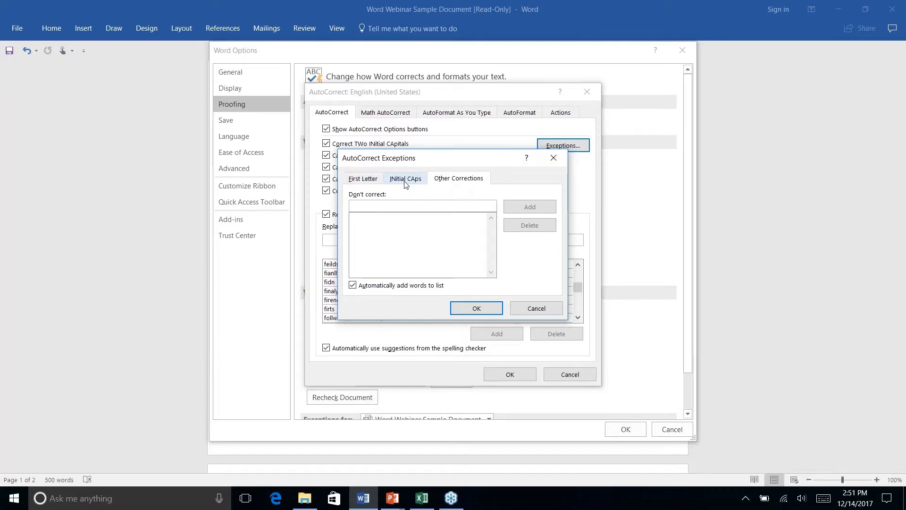
click(376, 179)
click(404, 178)
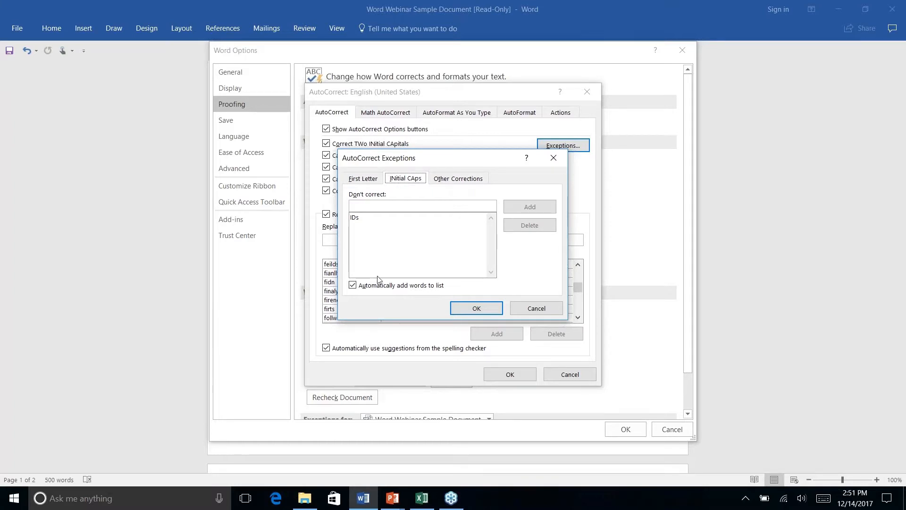
click(555, 307)
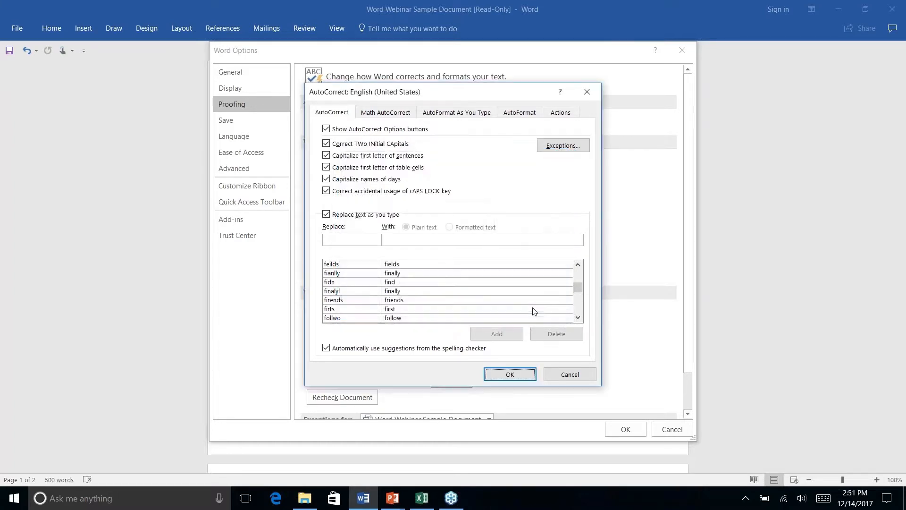
Review the AutoFormat As You Type settings, and leave AutoCorrect and Word Options without making changes.
click(459, 114)
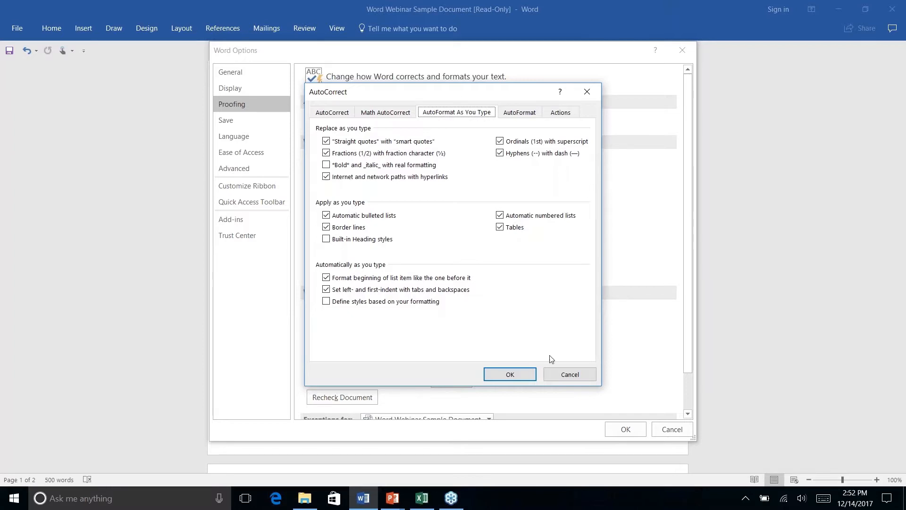
click(571, 374)
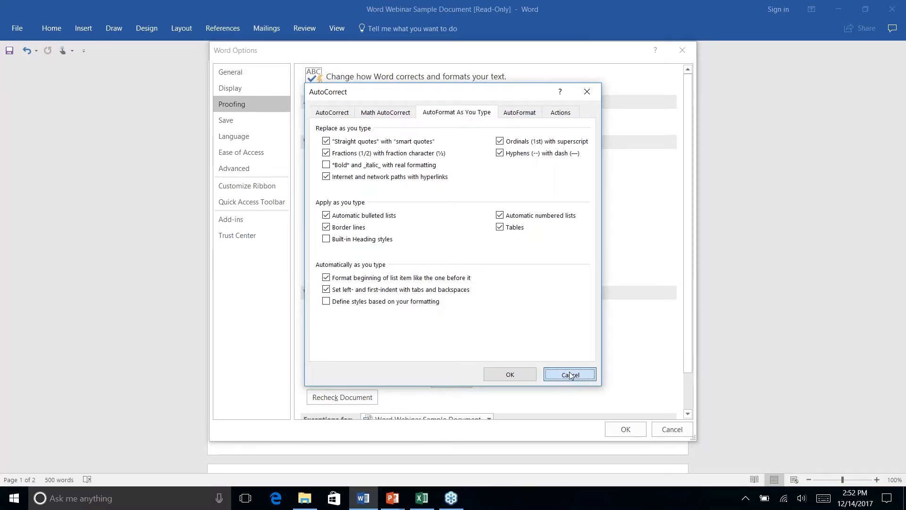
click(667, 430)
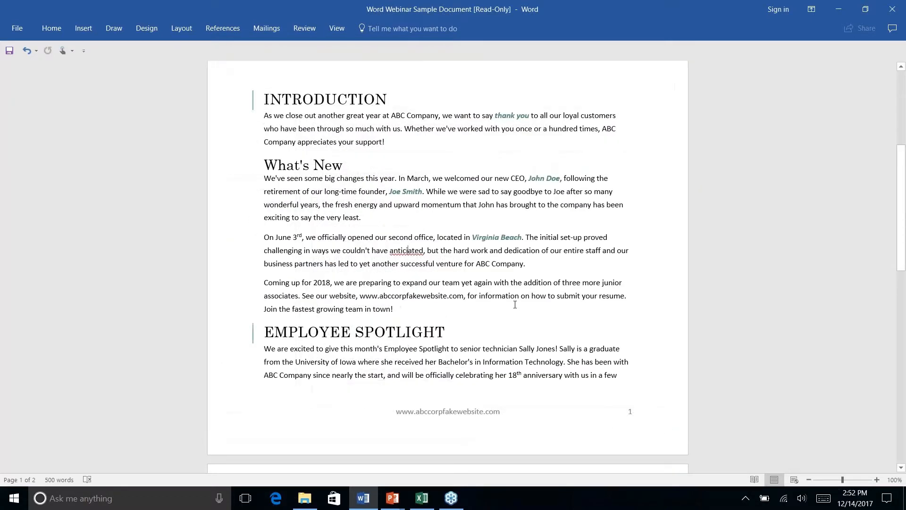
Remove the hyperlink look from the feedback e-mail address under "How Are We Doing?" by applying the Normal style.
scroll(515, 305, down, 15)
scroll(515, 305, up, 2)
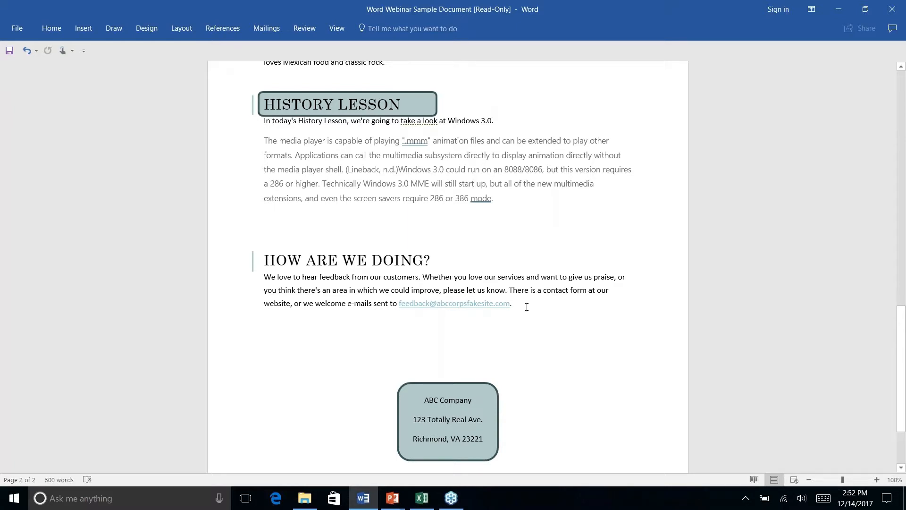
click(53, 30)
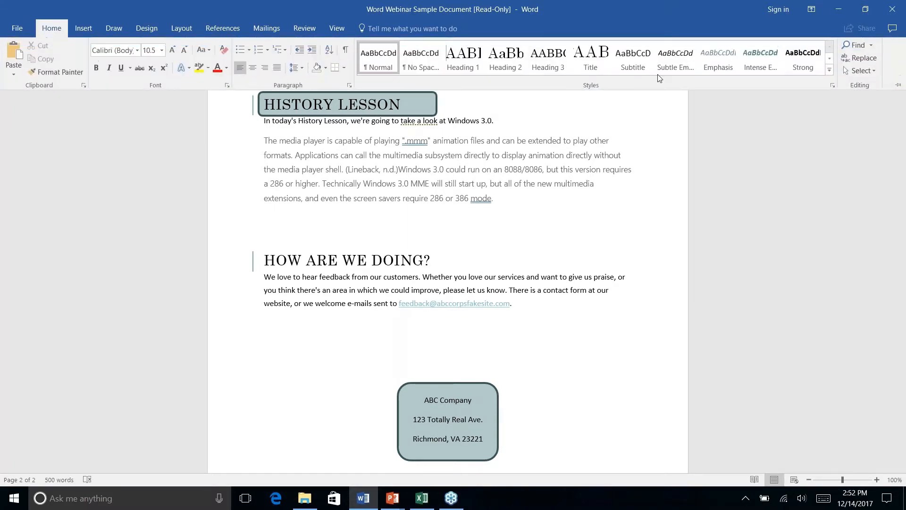
right_click(519, 307)
key(Escape)
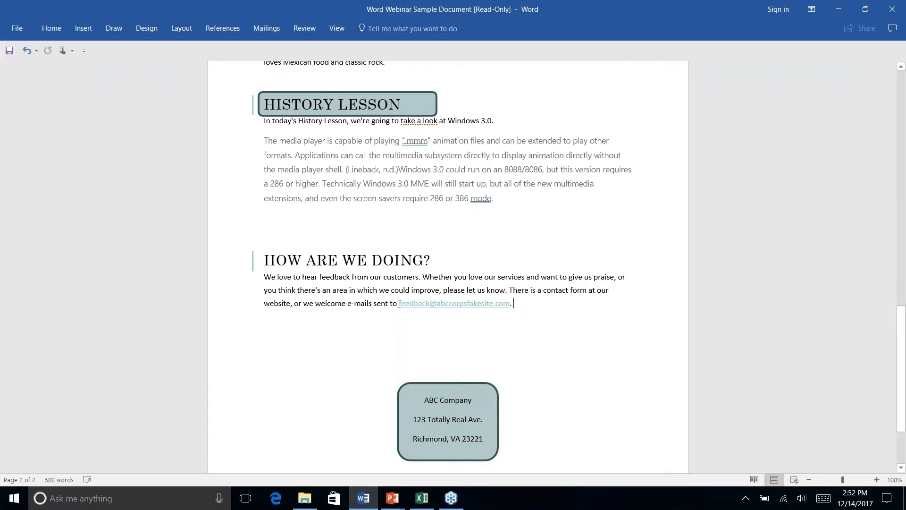
click(404, 303)
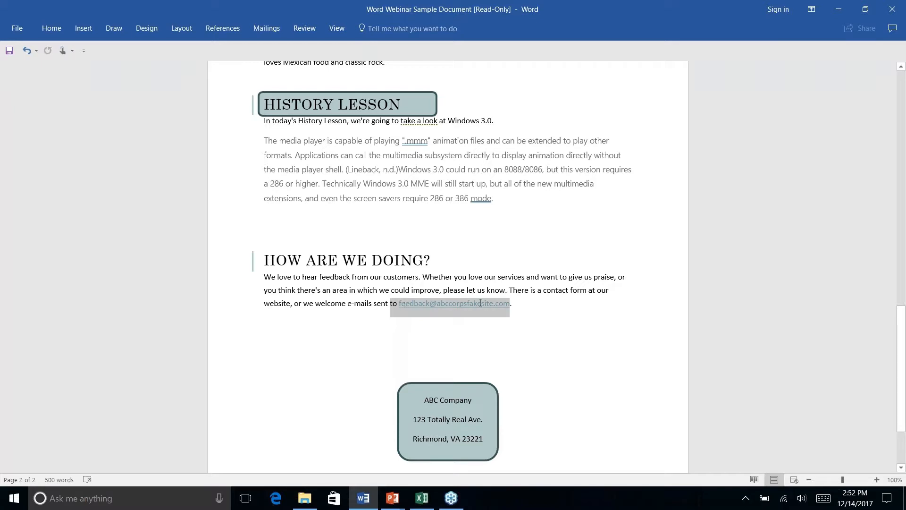
click(543, 318)
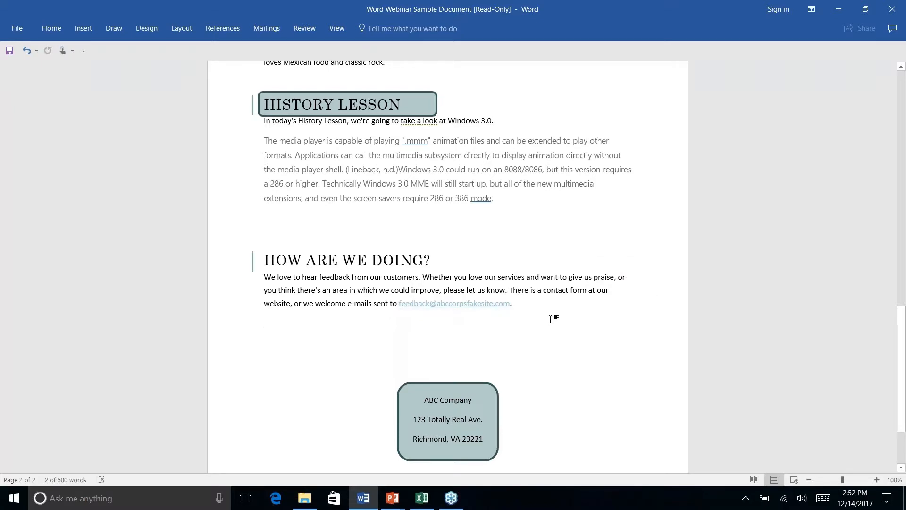
drag(398, 305, 516, 307)
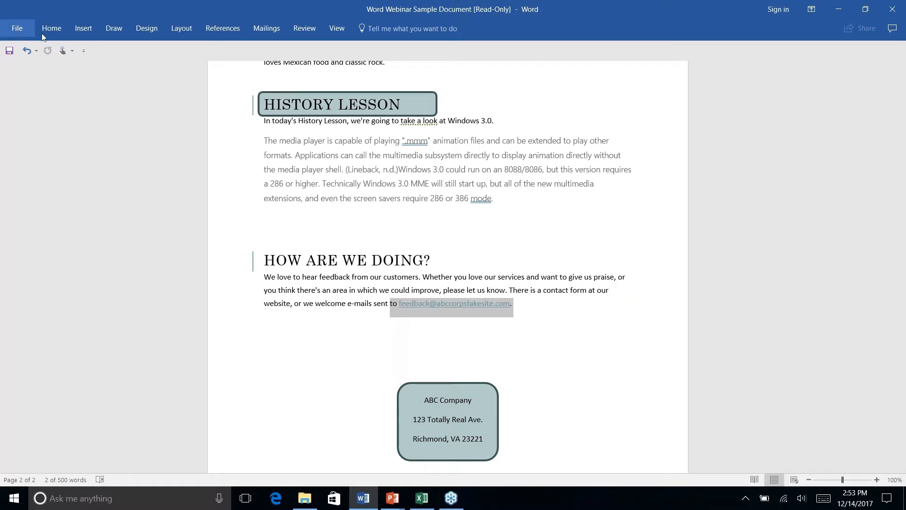
click(54, 30)
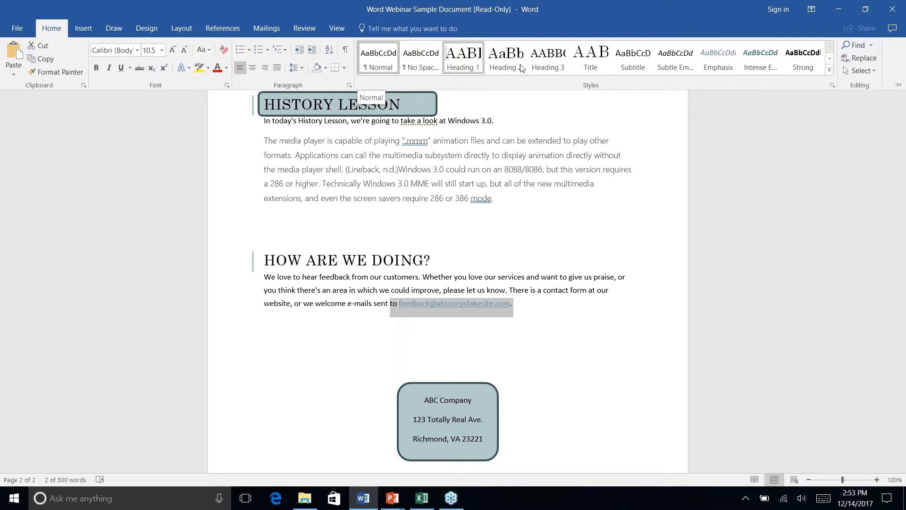
click(381, 56)
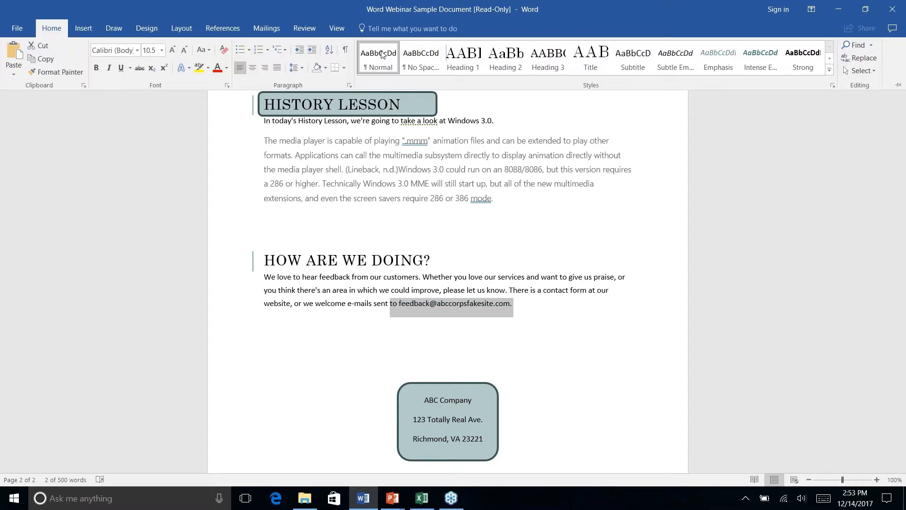
click(527, 306)
right_click(526, 307)
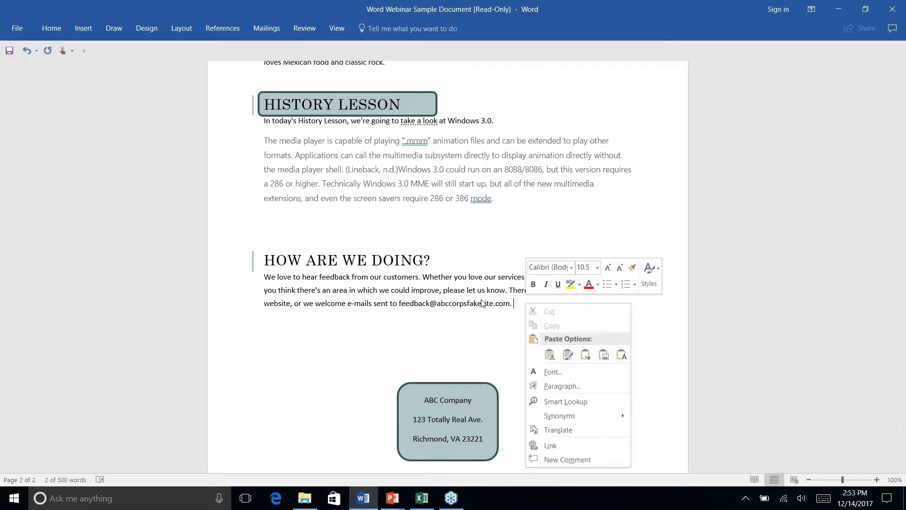
click(470, 301)
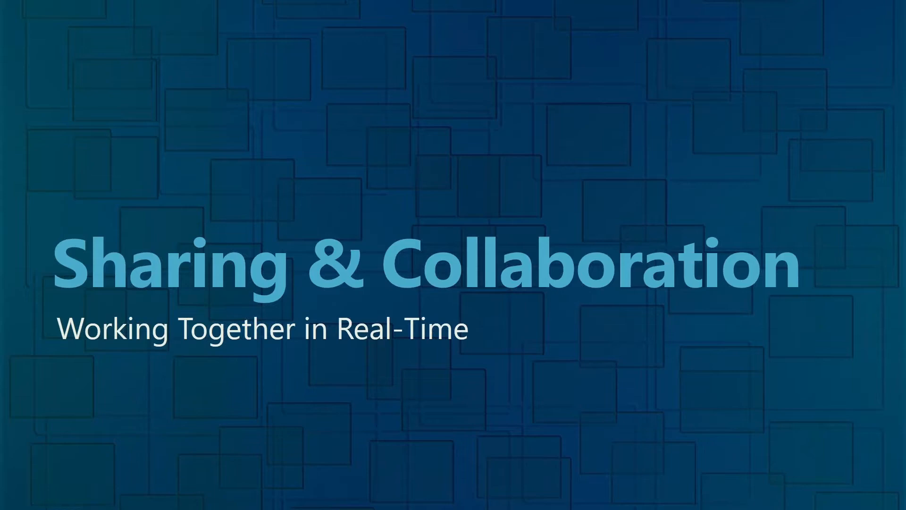
Return to the Word newsletter, view the Save As dialog for the read-only document, and close it without saving.
key(alt+Tab)
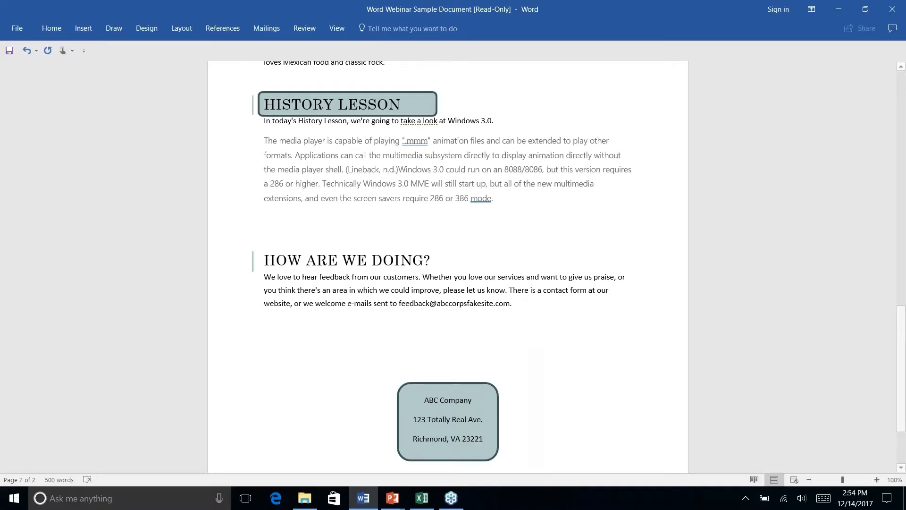
scroll(448, 264, down, 2)
scroll(447, 264, down, 1)
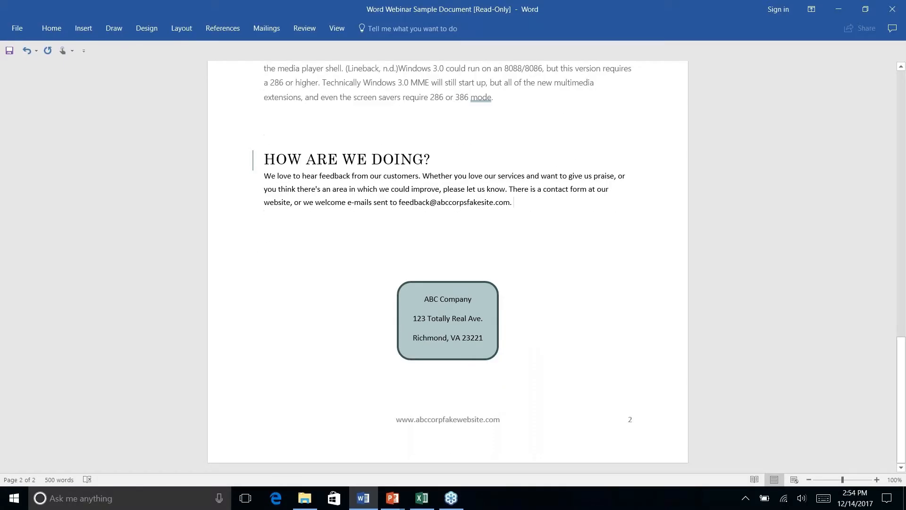
click(17, 27)
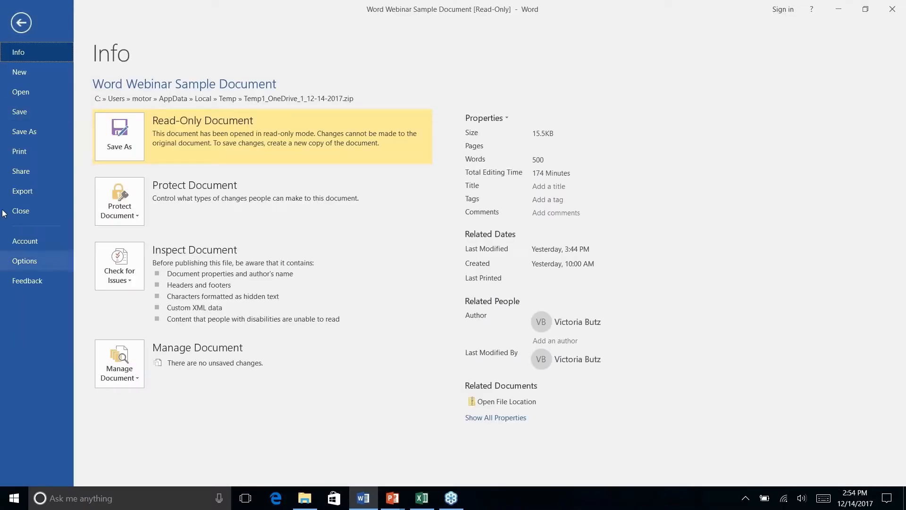
click(21, 26)
click(20, 29)
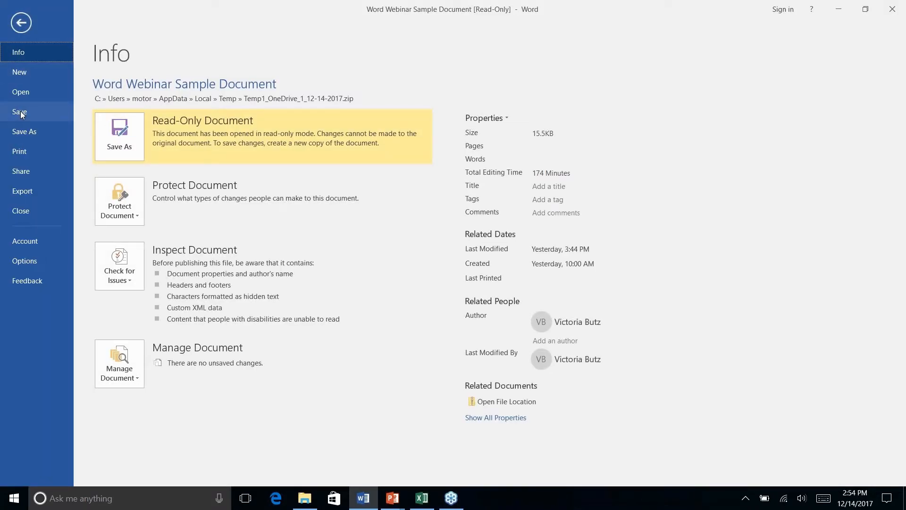
click(22, 112)
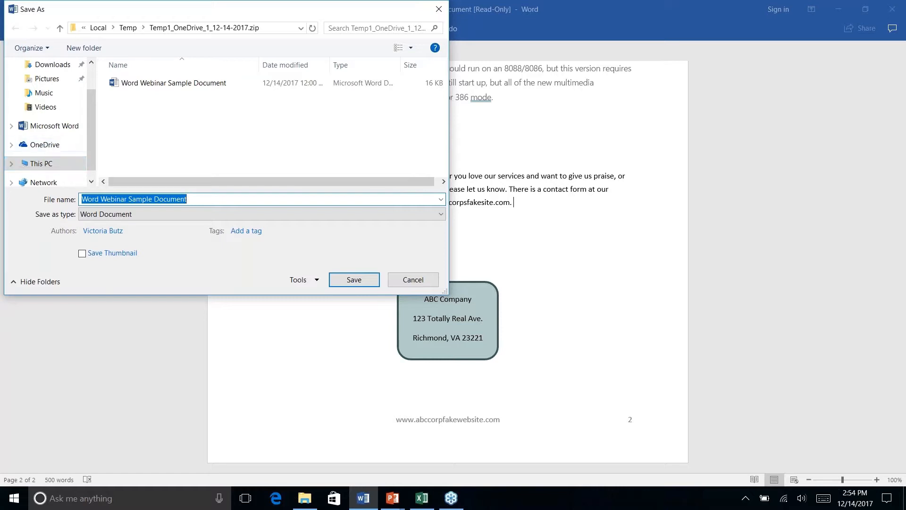
click(413, 280)
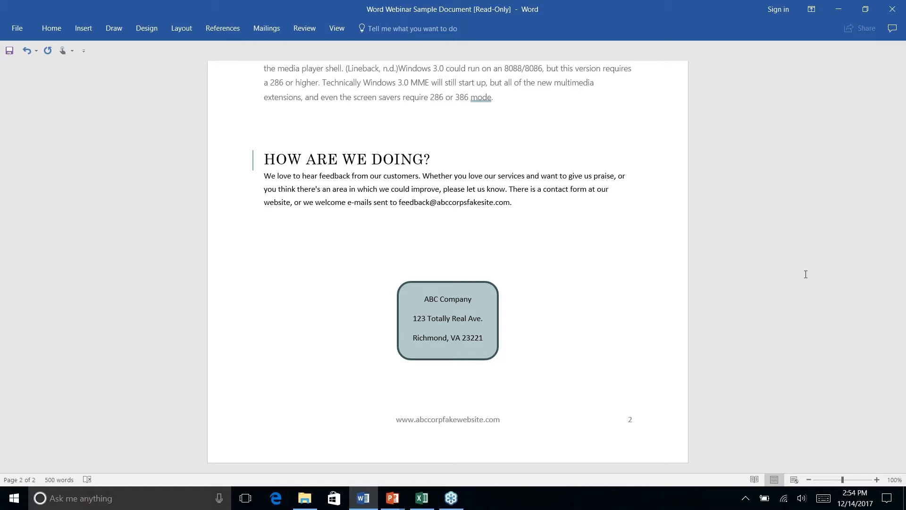
Switch to the "Sharing & Collaboration" slide in PowerPoint, advance the presentation one slide, and return to the Word newsletter.
scroll(805, 274, up, 5)
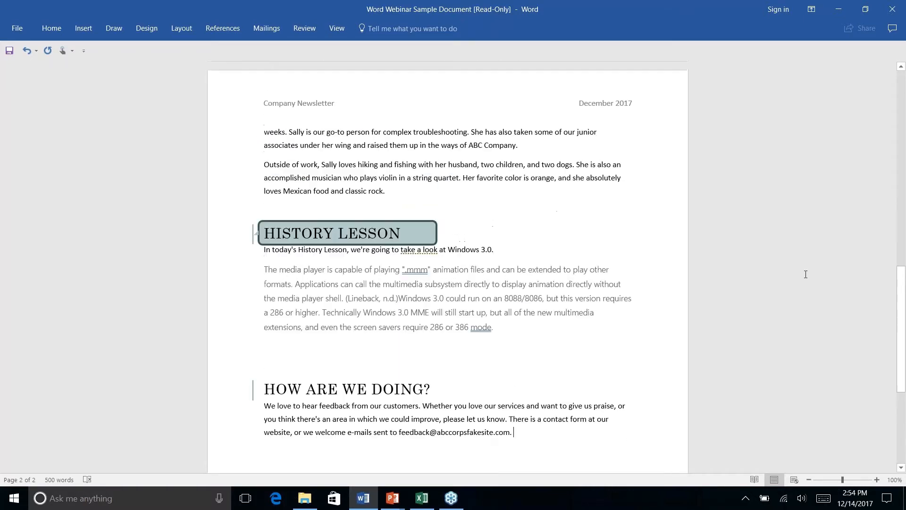
scroll(806, 274, down, 1)
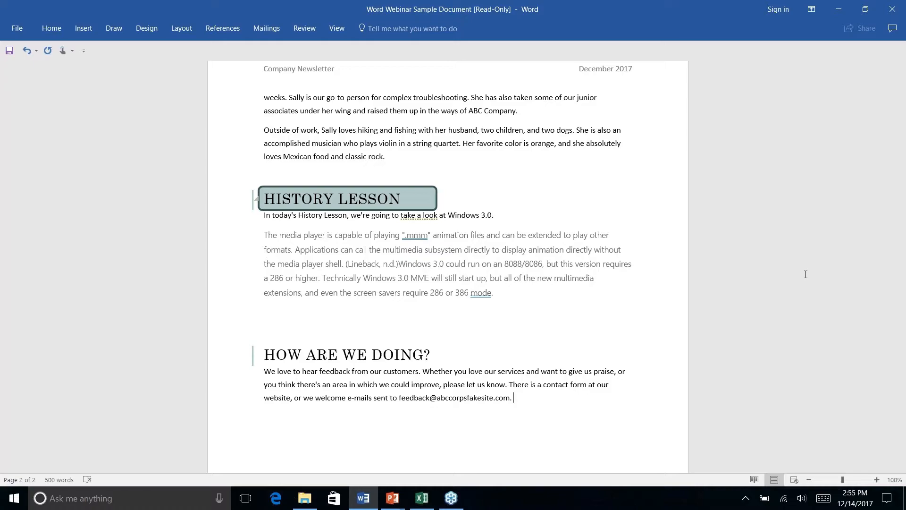
key(alt+Tab)
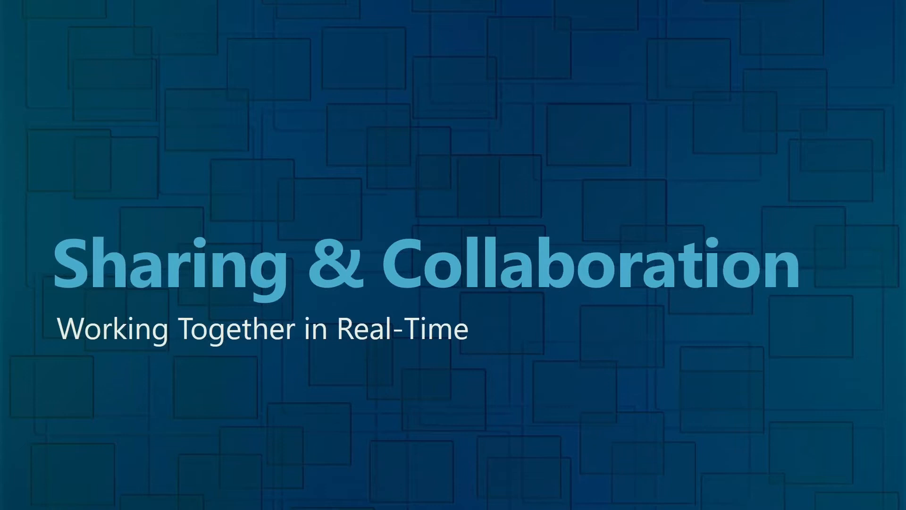
key(Right)
key(alt+Tab)
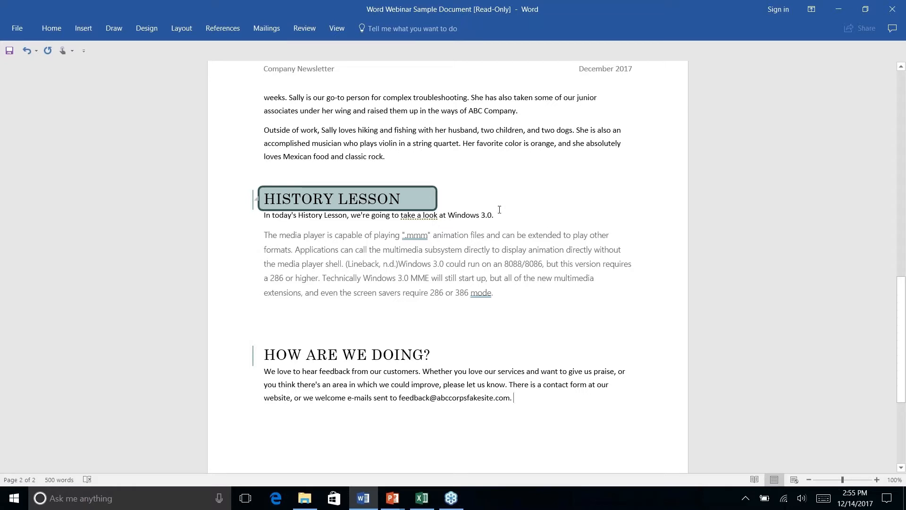
Look through the newsletter's first page and place the cursor at the end of the "Coming up for 2018" paragraph.
scroll(500, 209, up, 15)
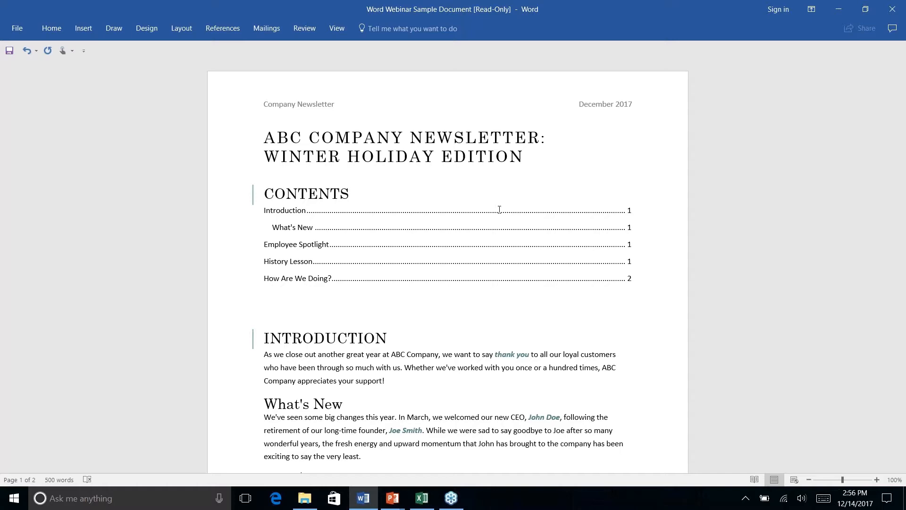
scroll(499, 209, down, 10)
scroll(500, 209, up, 10)
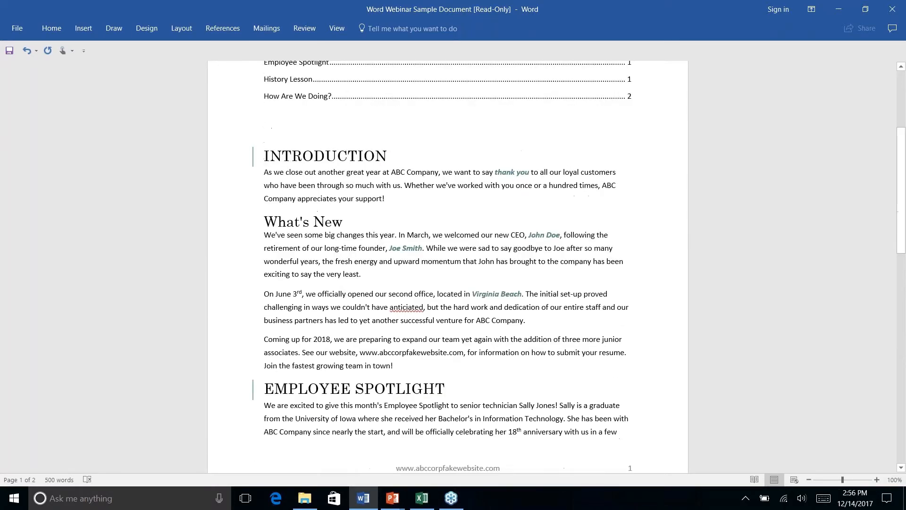
scroll(448, 264, down, 6)
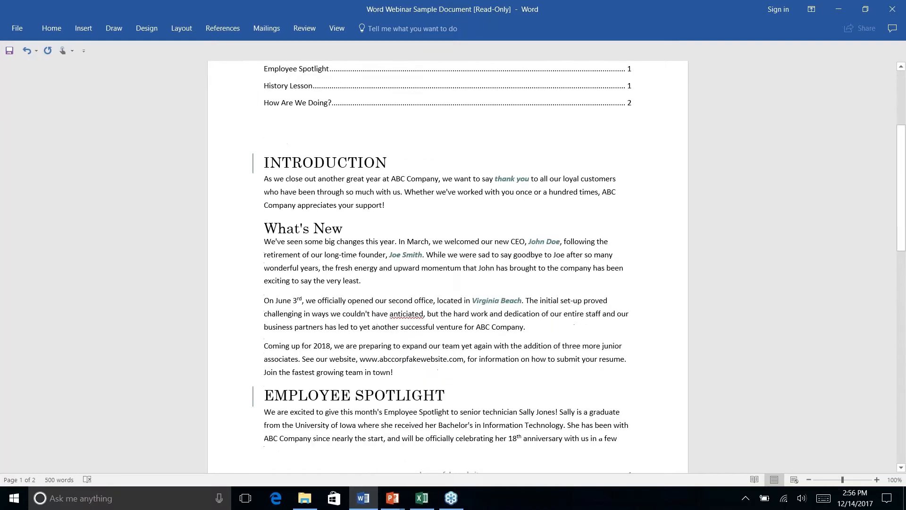
scroll(447, 264, down, 2)
scroll(447, 264, up, 8)
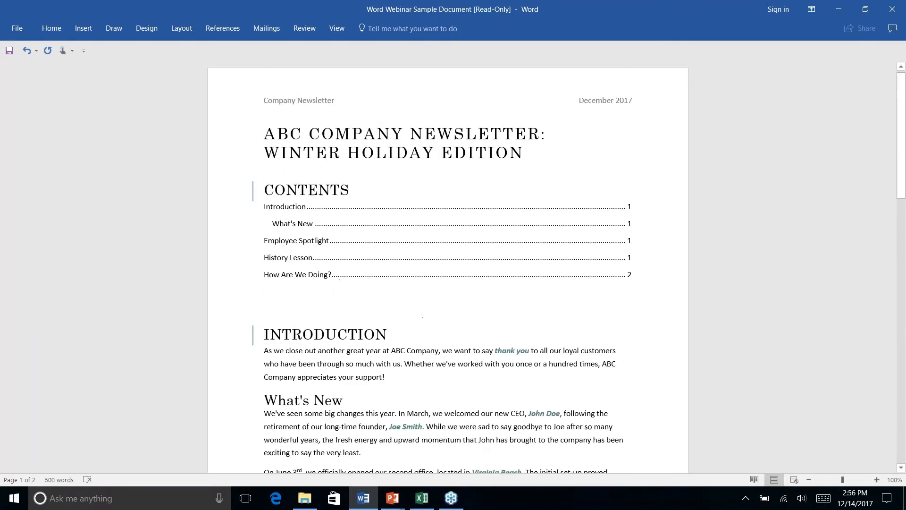
scroll(448, 264, down, 4)
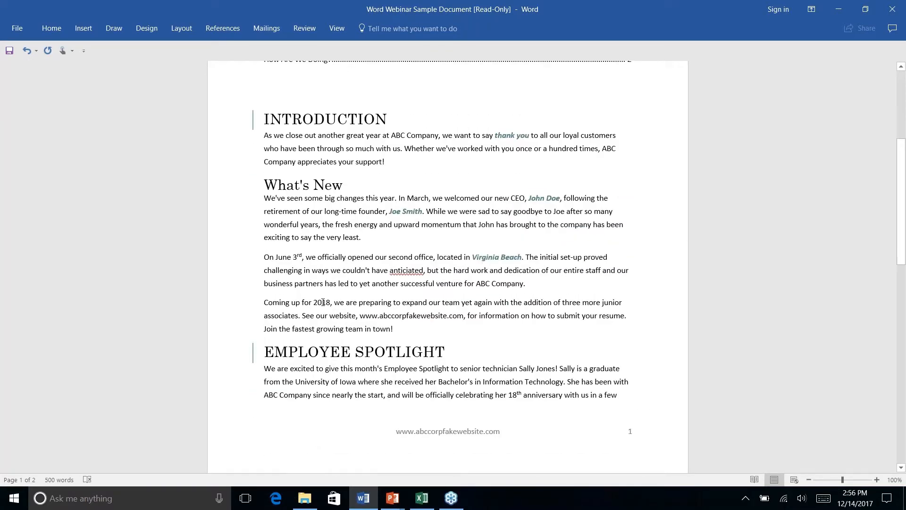
click(414, 328)
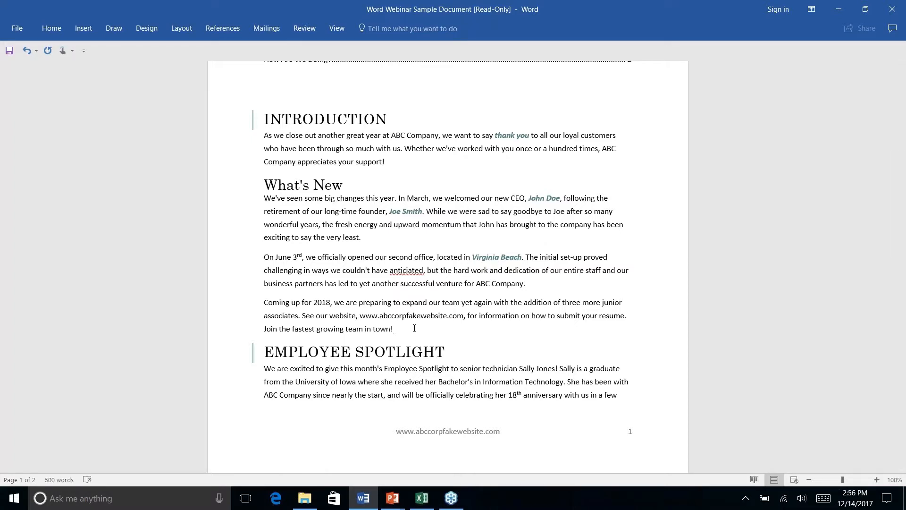
click(87, 31)
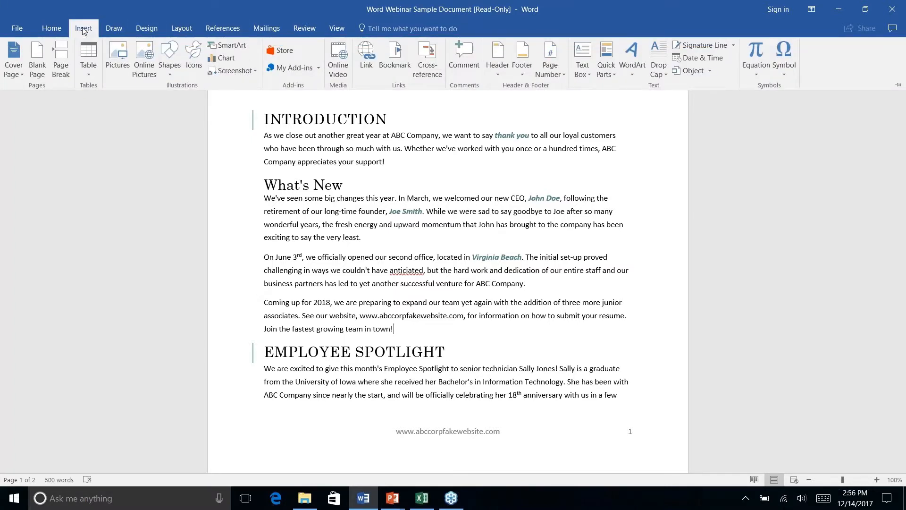
click(114, 28)
click(152, 29)
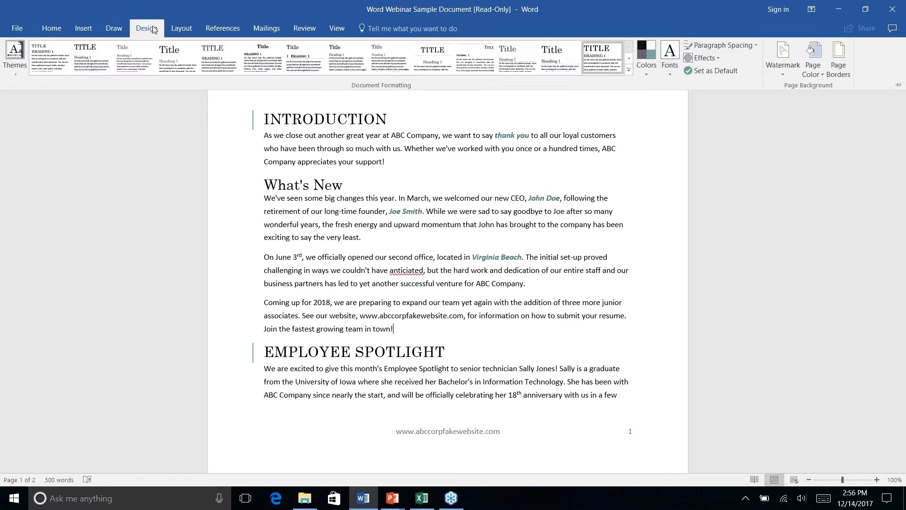
click(184, 32)
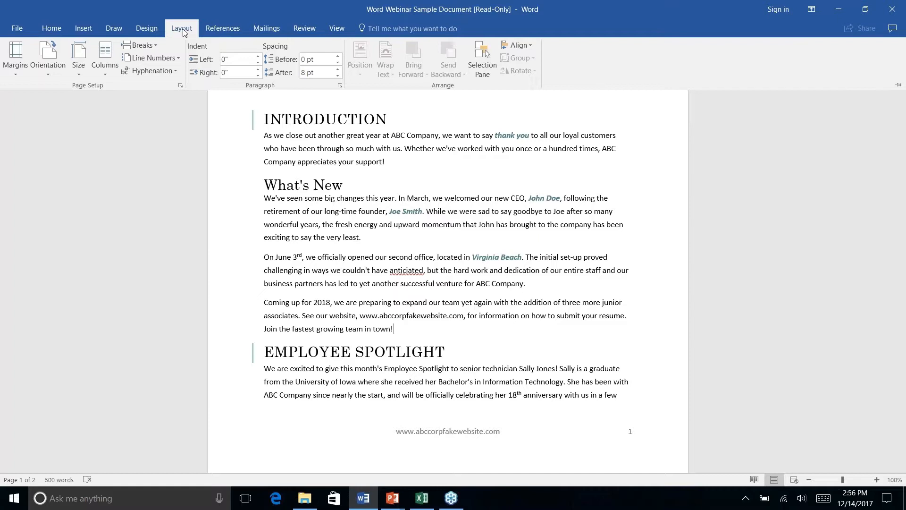
Insert a Next Page section break at the end of the "Coming up for 2018" paragraph, before the Employee Spotlight heading.
click(396, 327)
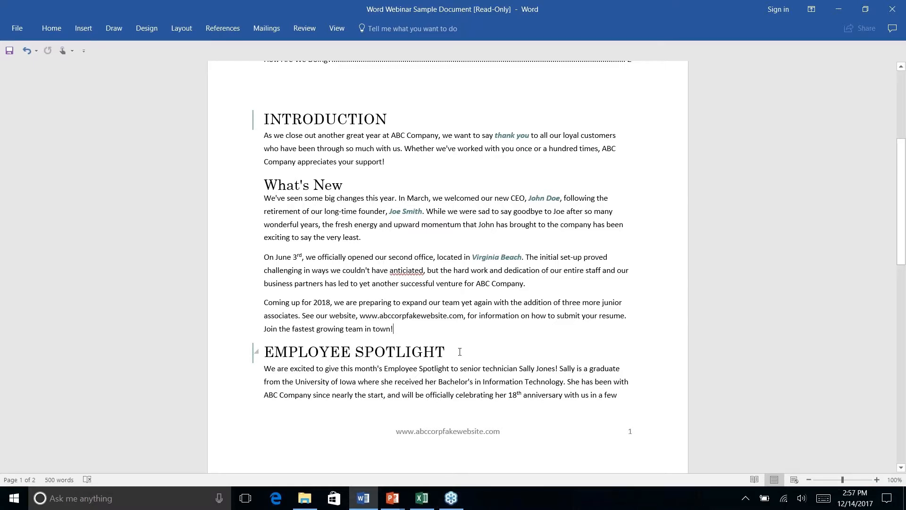
scroll(460, 351, up, 2)
scroll(460, 351, down, 5)
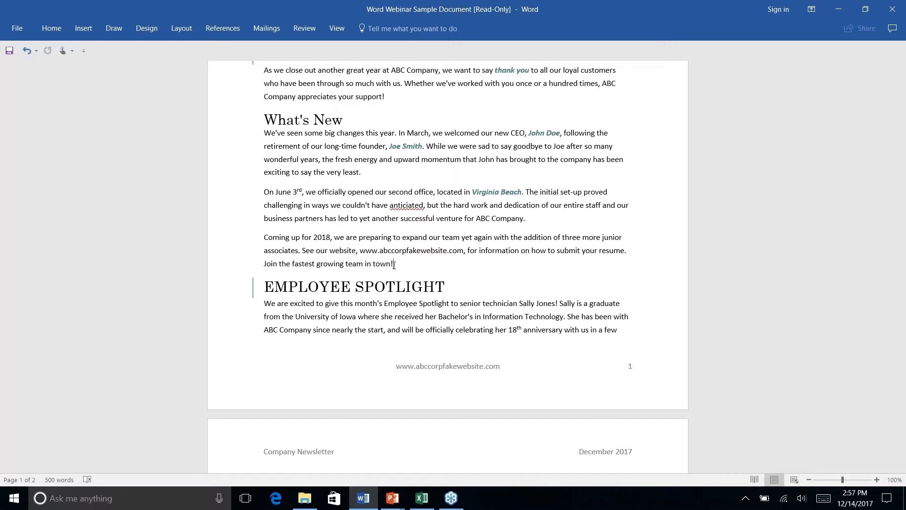
click(189, 30)
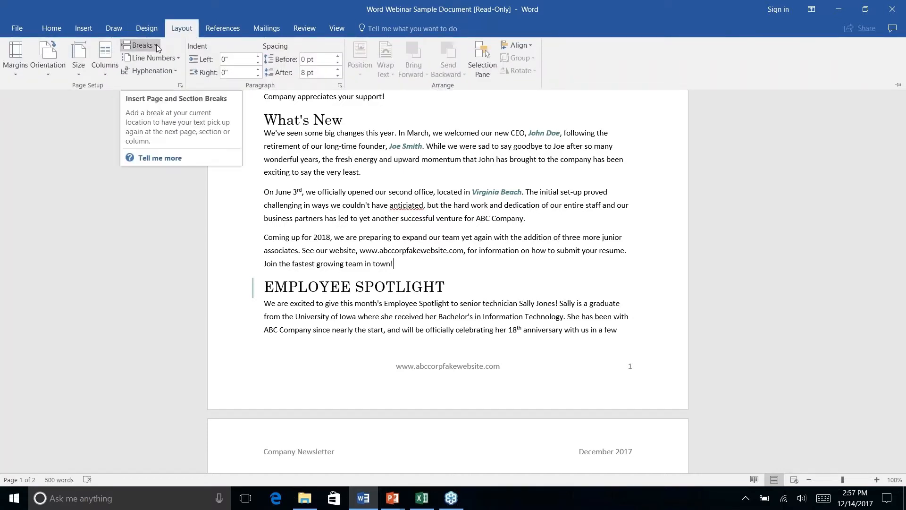
click(155, 45)
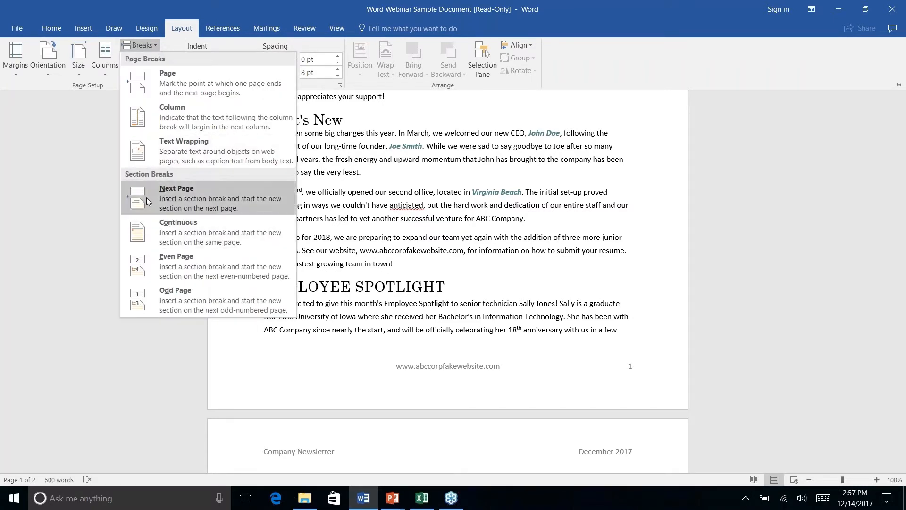
click(185, 198)
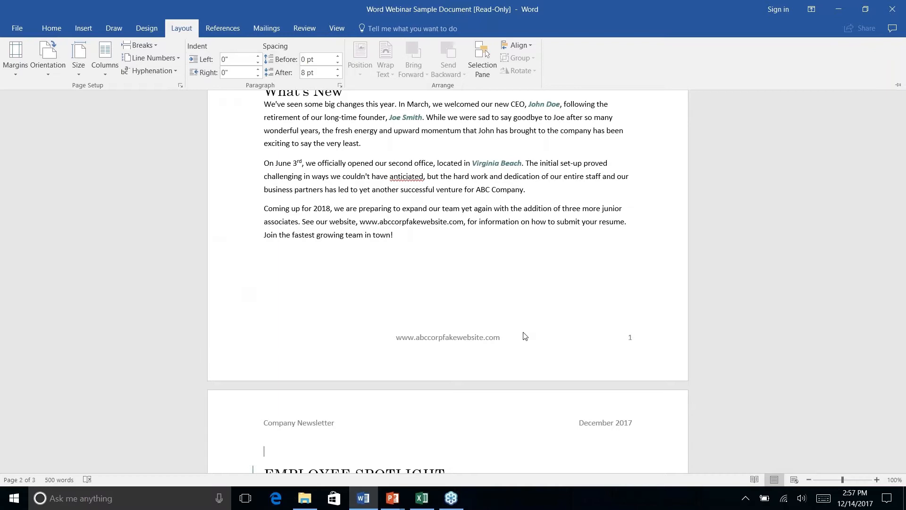
click(526, 336)
Insert a Continuous section break at the end of the Employee Spotlight text, after "classic rock.".
scroll(525, 336, down, 5)
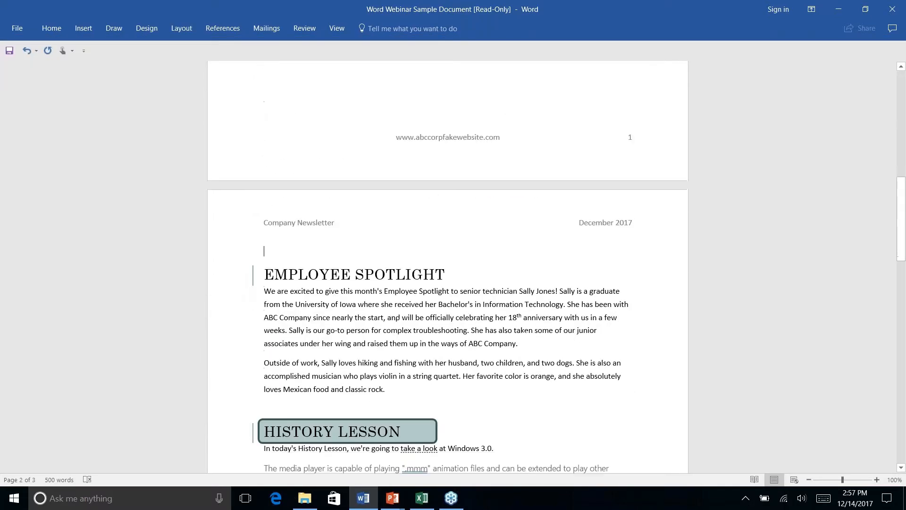
scroll(448, 266, down, 3)
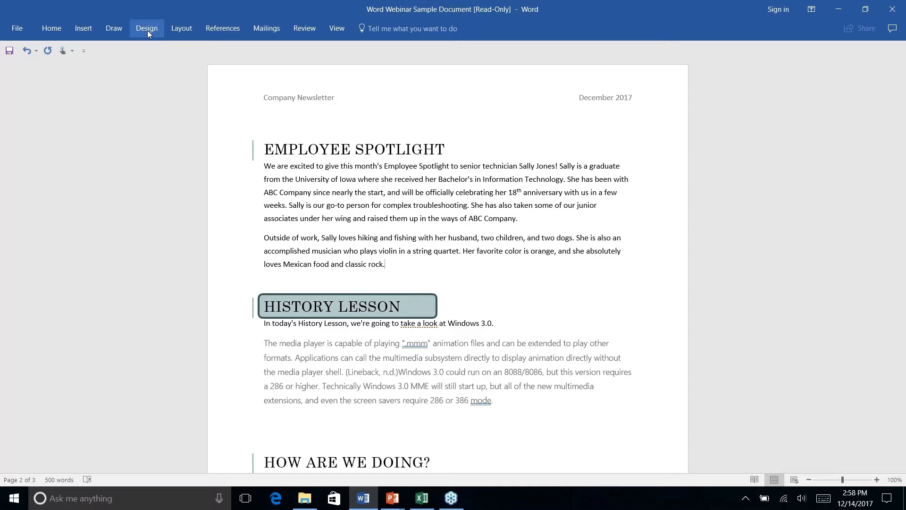
click(169, 29)
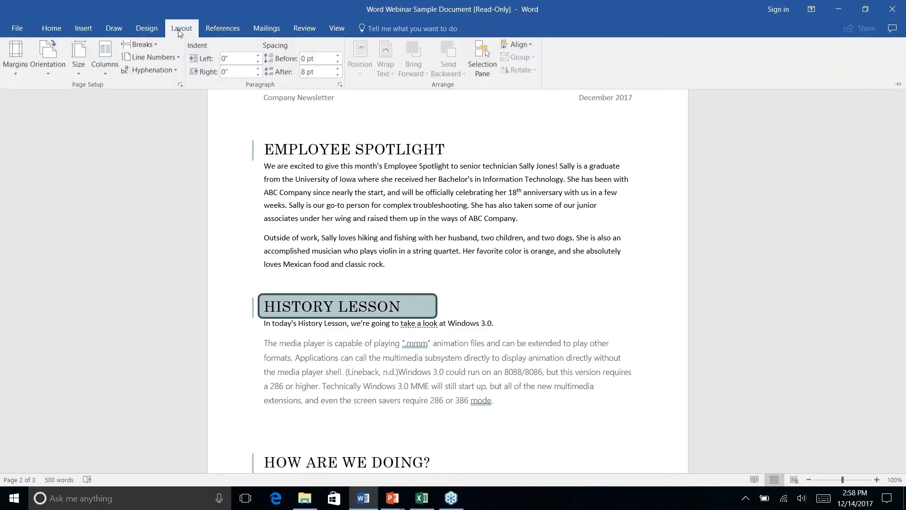
click(156, 45)
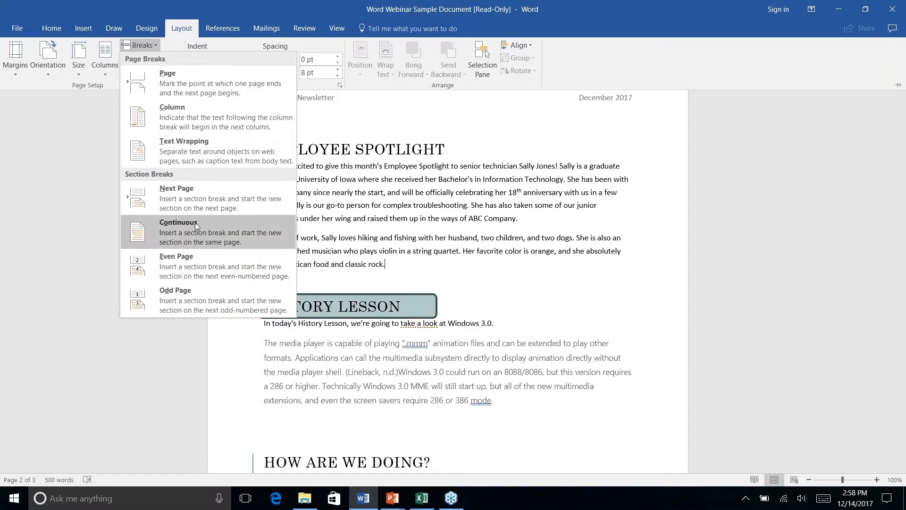
click(191, 234)
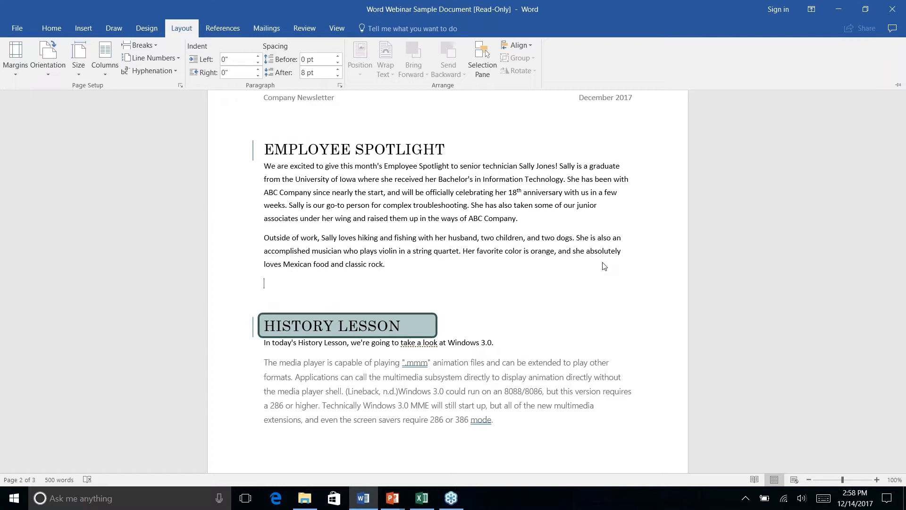
Try a two-column layout on the whole Employee Spotlight section, including its heading, and undo it.
scroll(605, 266, down, 3)
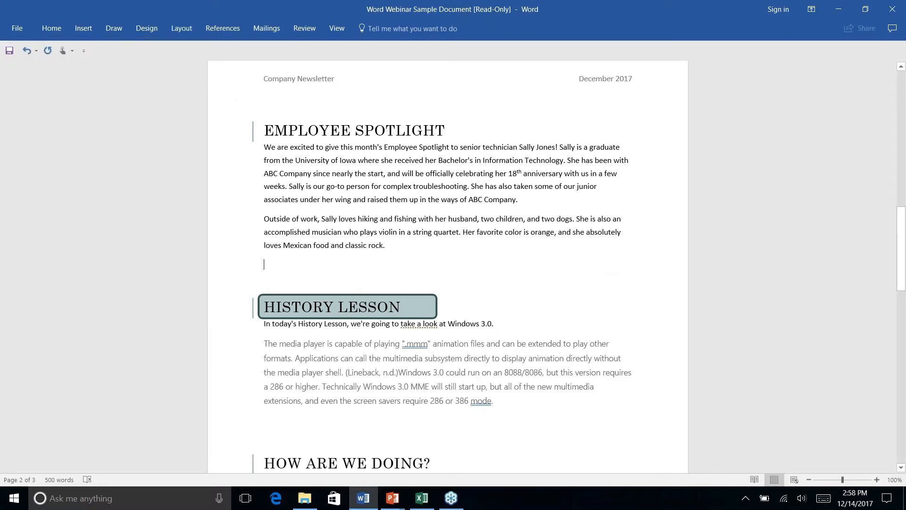
scroll(605, 266, up, 6)
scroll(605, 266, down, 1)
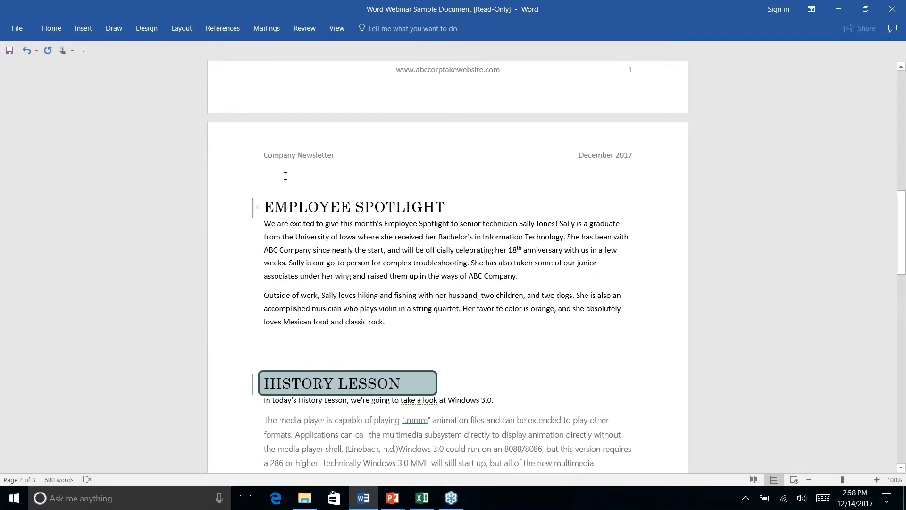
right_click(335, 248)
key(Escape)
mouse_move(256, 207)
click(184, 30)
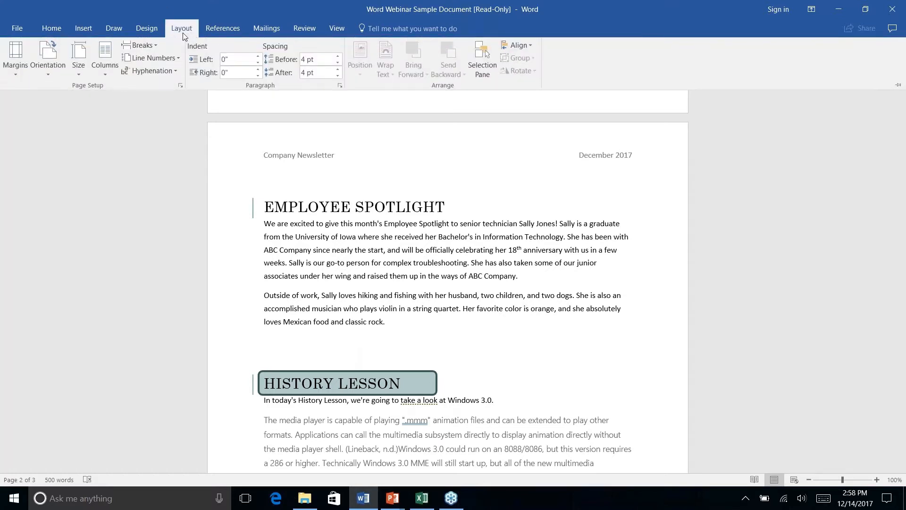
click(104, 75)
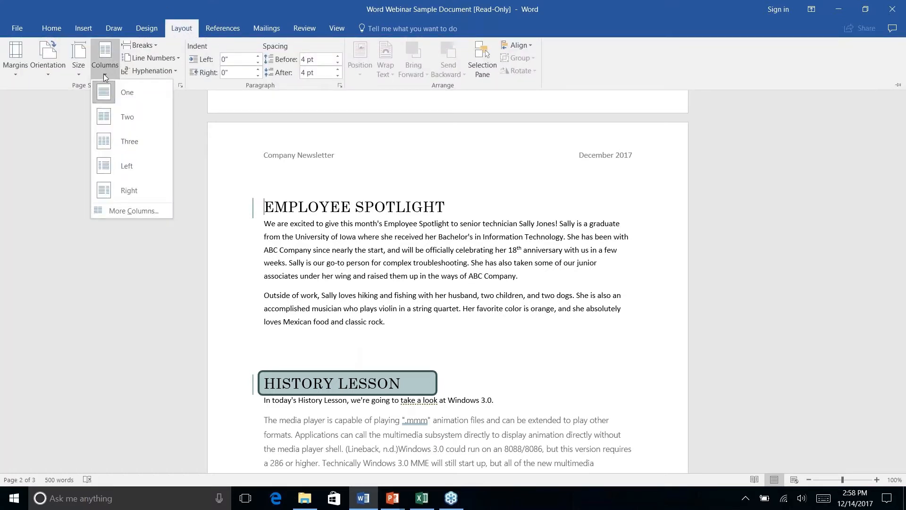
click(122, 118)
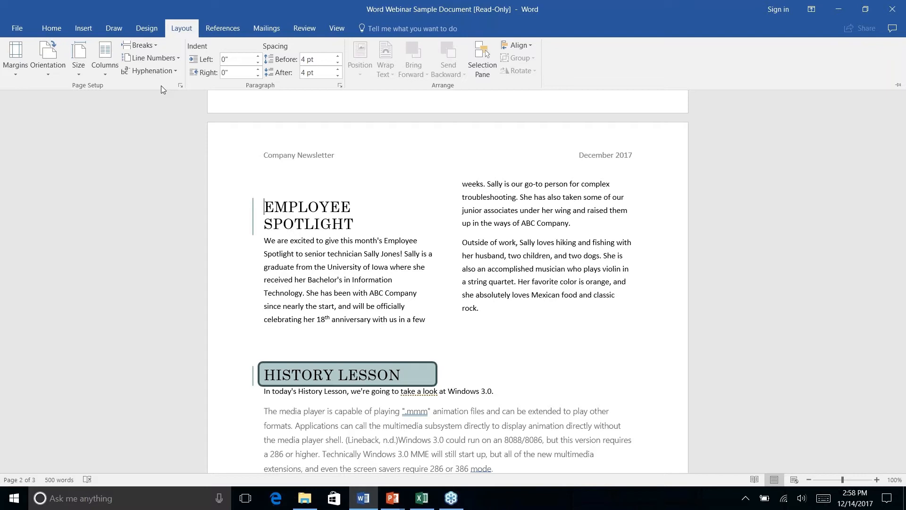
key(ctrl+z)
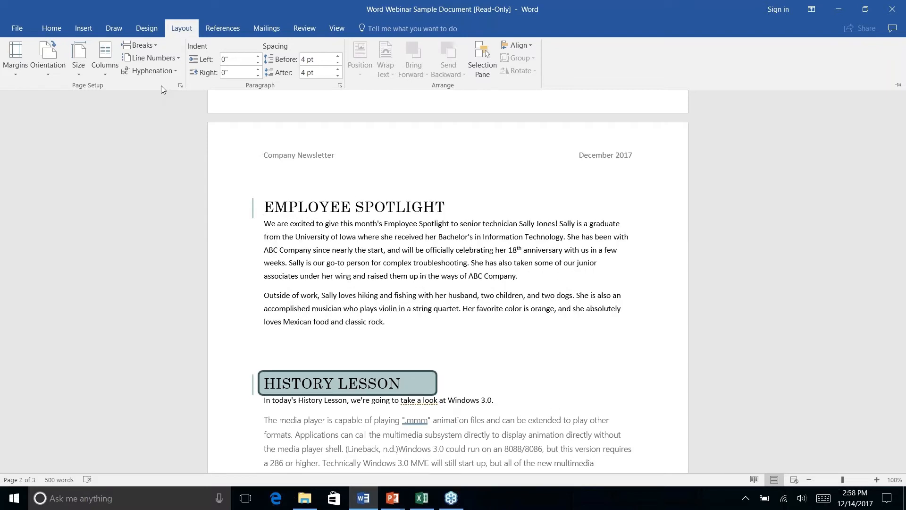
key(ctrl+F1)
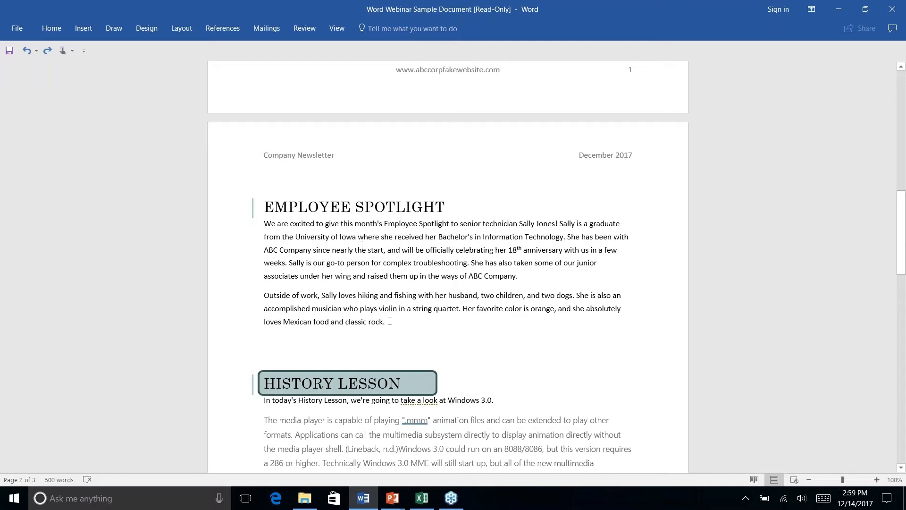
Set only the two body paragraphs under the Employee Spotlight heading in two columns.
drag(390, 321, 264, 223)
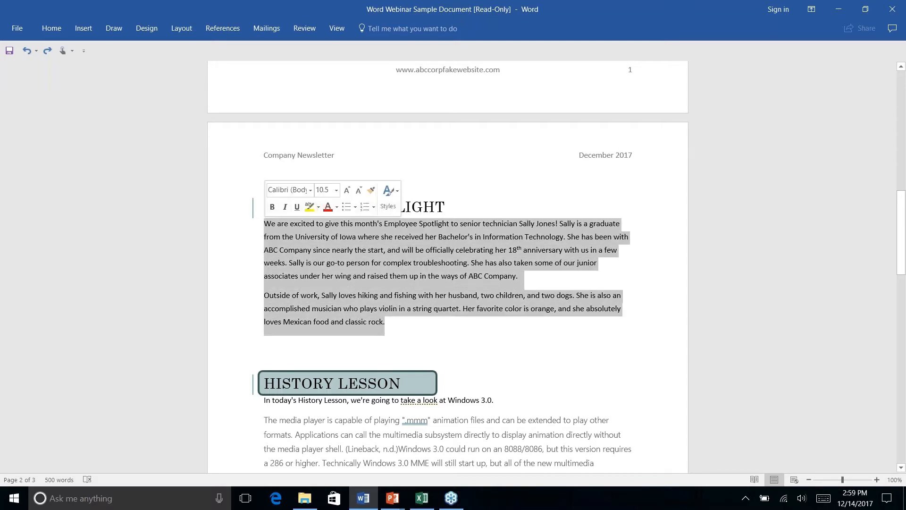
click(181, 29)
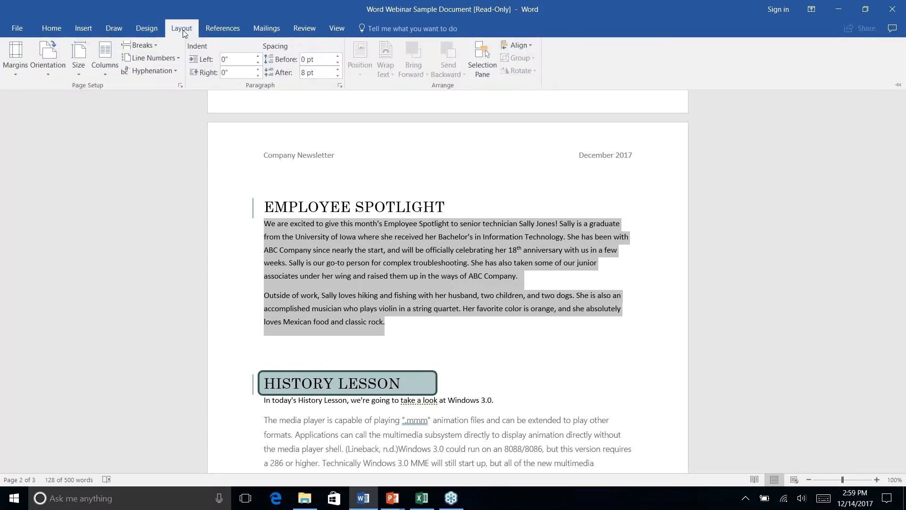
click(107, 75)
click(120, 118)
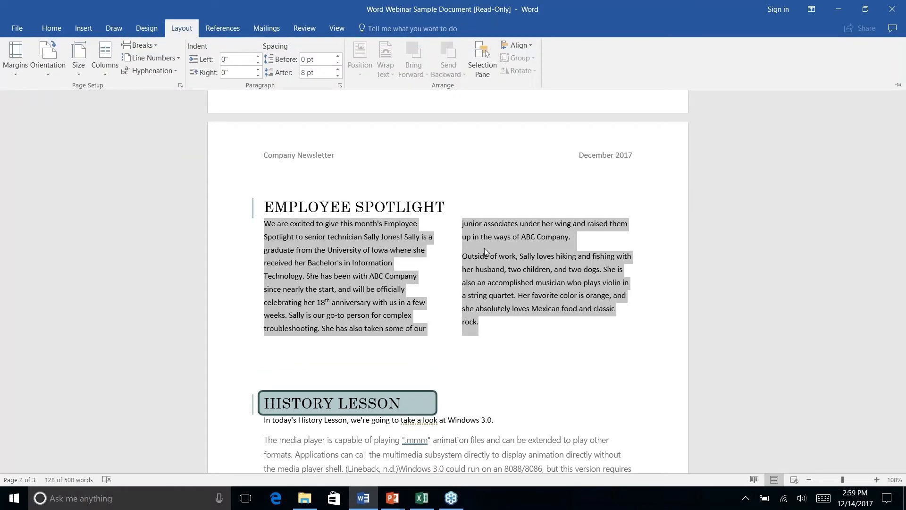
key(ctrl+F1)
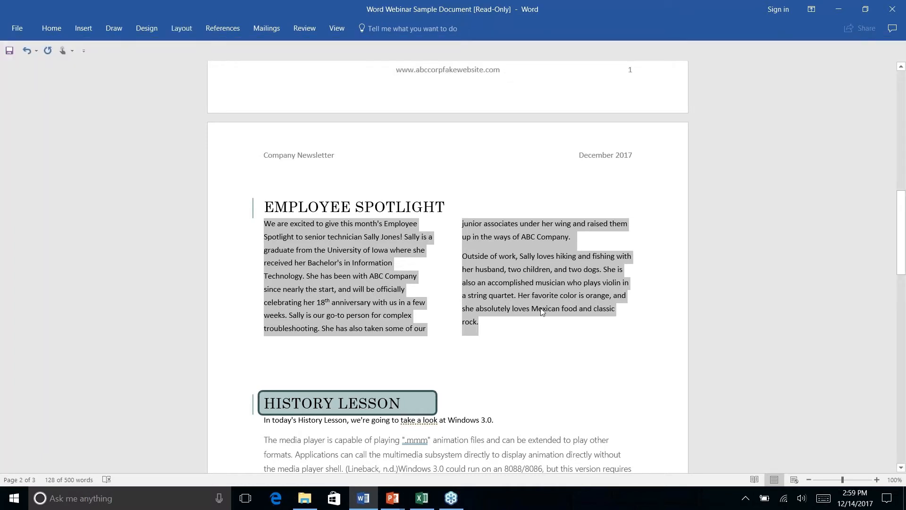
click(516, 297)
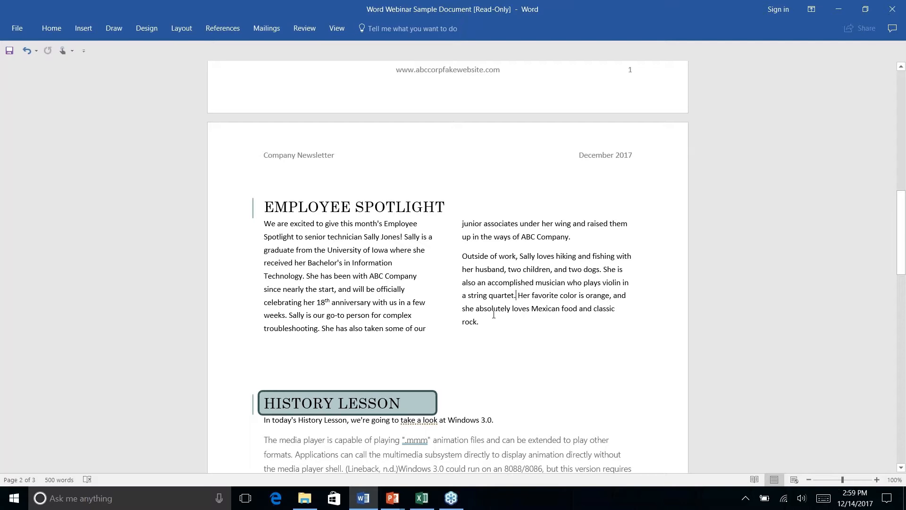
Move the rounded rectangle from the bottom of page 2 onto page 3, centered behind the company address block.
scroll(494, 314, down, 10)
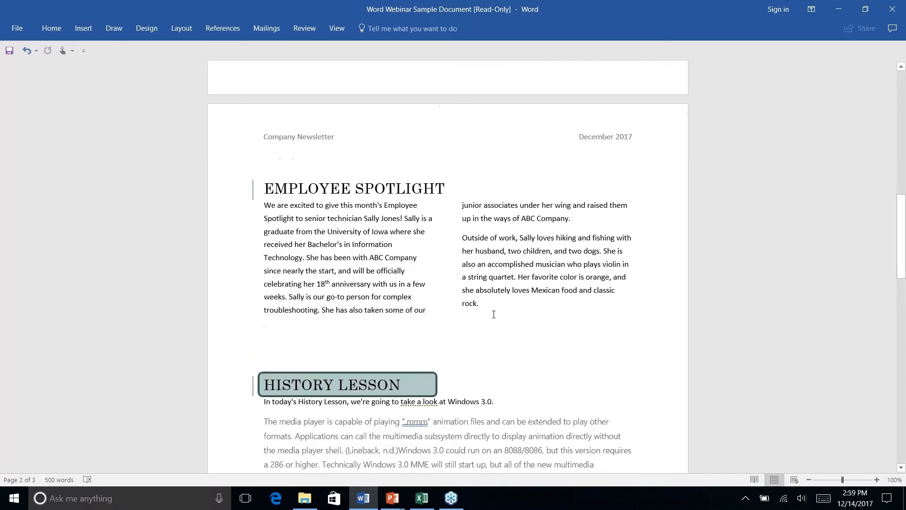
scroll(426, 317, down, 4)
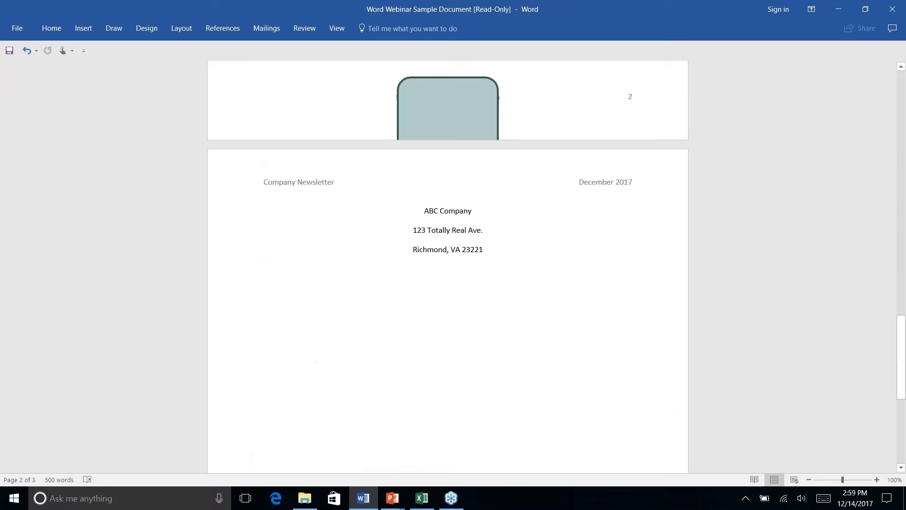
scroll(427, 317, up, 5)
mouse_move(427, 317)
mouse_down()
mouse_move(476, 338)
mouse_move(466, 454)
mouse_move(479, 454)
mouse_up()
scroll(479, 425, down, 8)
scroll(488, 423, up, 7)
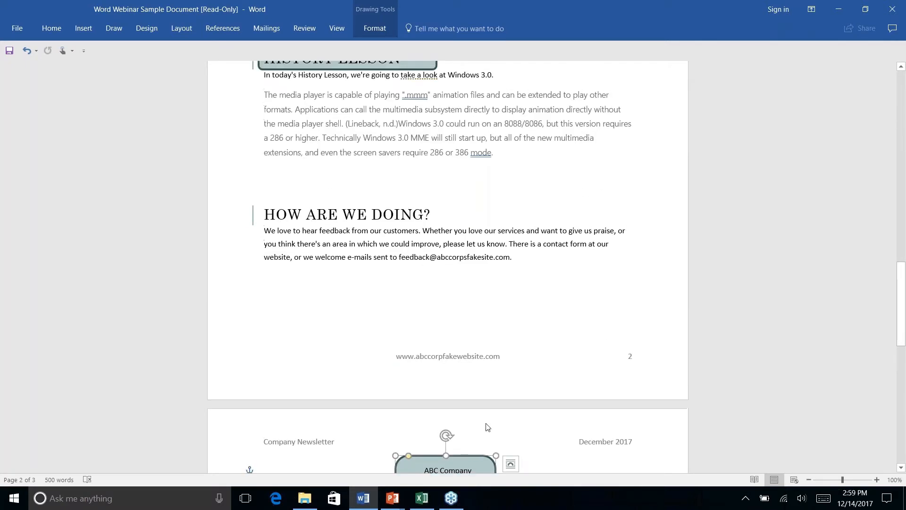
scroll(488, 399, down, 3)
click(547, 327)
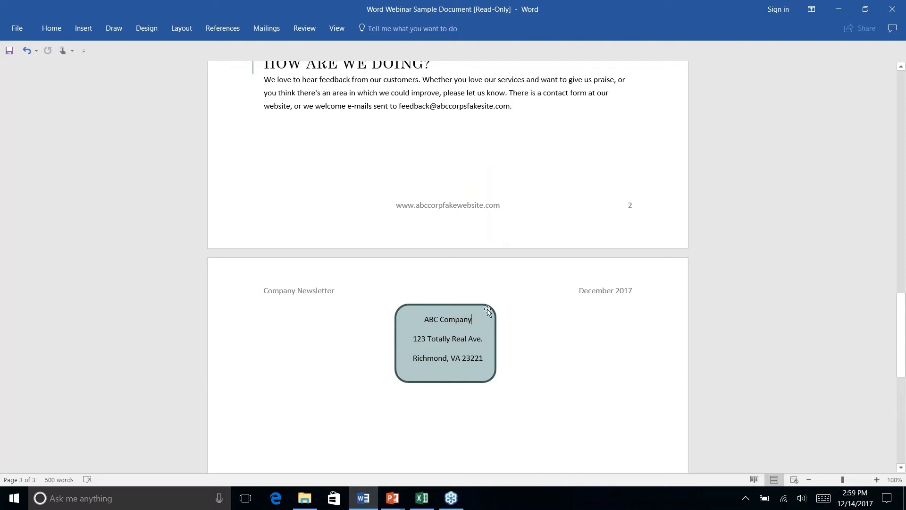
drag(488, 309, 491, 307)
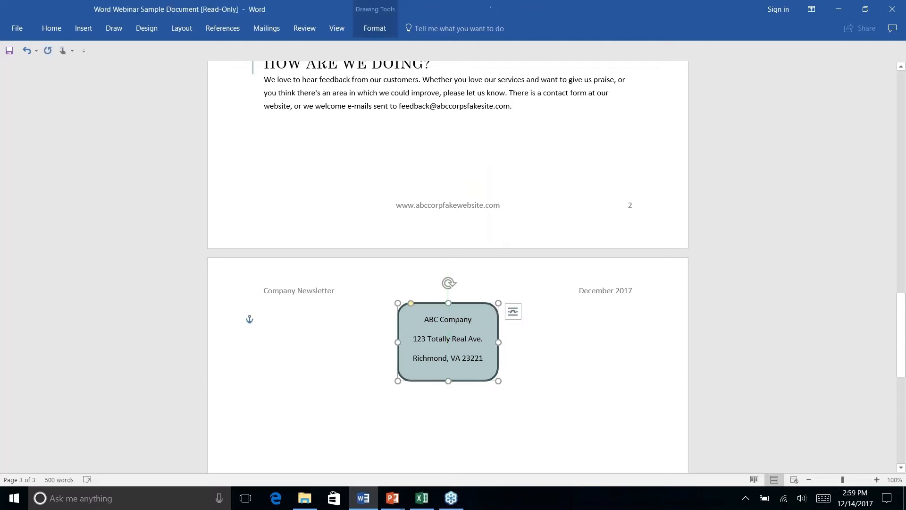
click(391, 289)
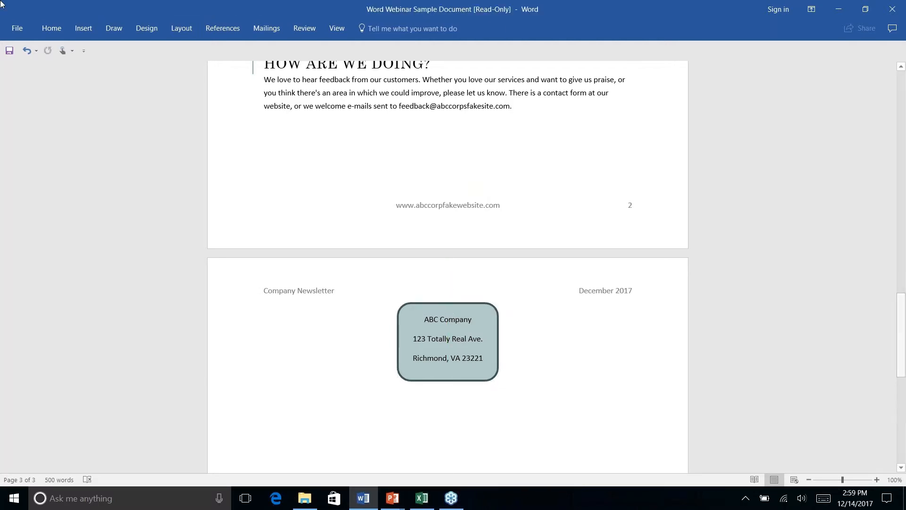
Insert a page break at the end of the "How Are We Doing?" paragraph and check the resulting pages.
click(522, 111)
click(83, 28)
click(181, 29)
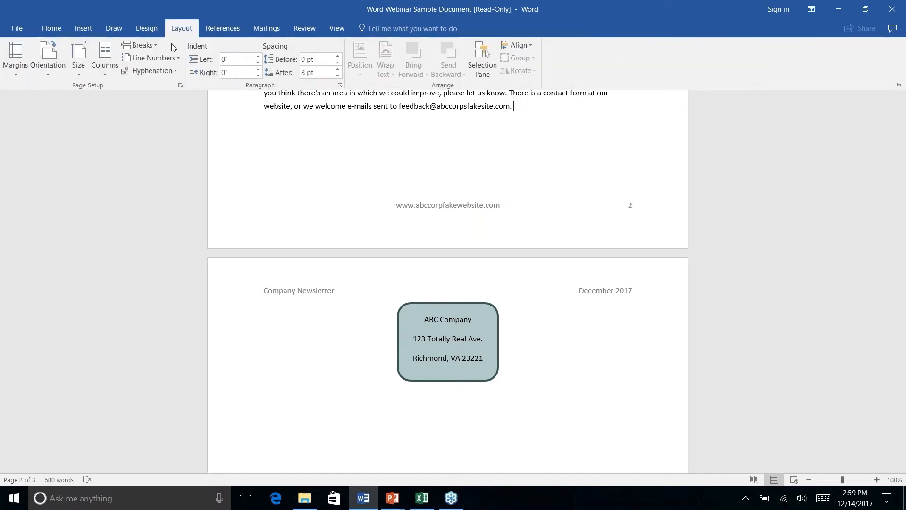
click(157, 46)
click(172, 89)
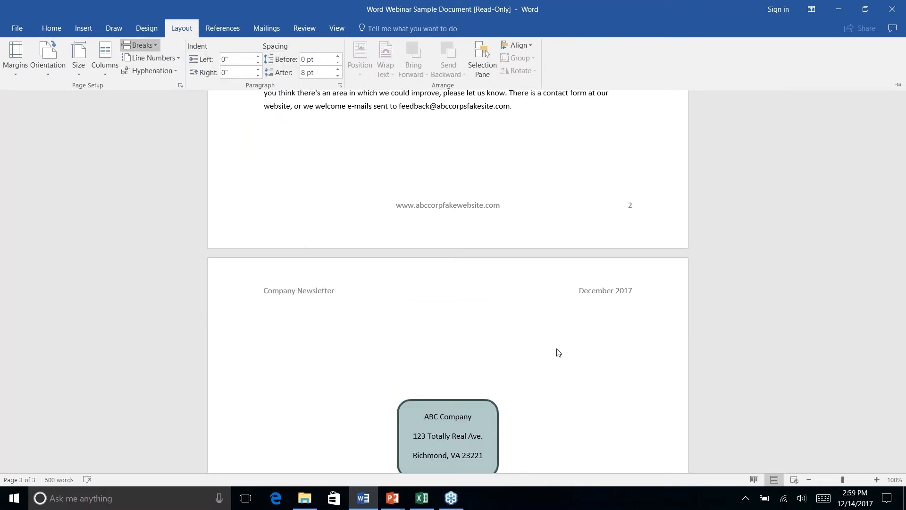
key(ctrl+F1)
scroll(557, 352, up, 6)
scroll(447, 264, down, 12)
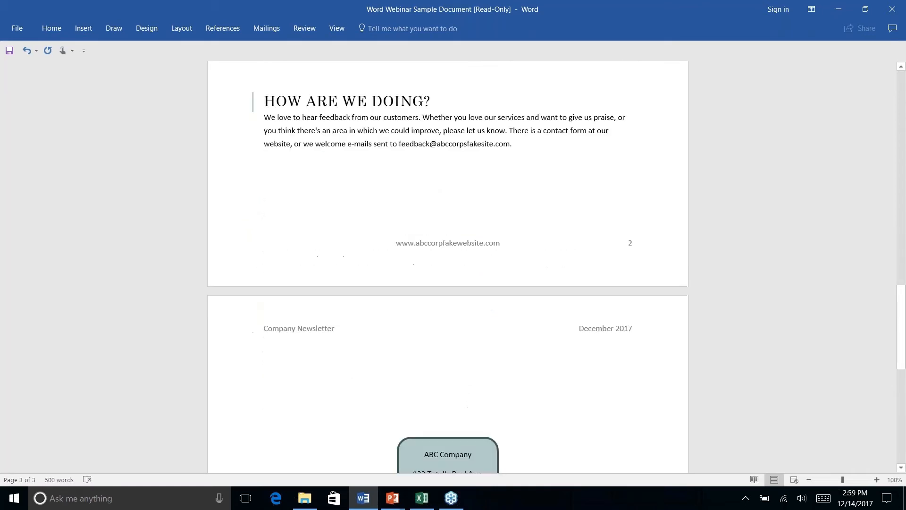
scroll(447, 264, up, 10)
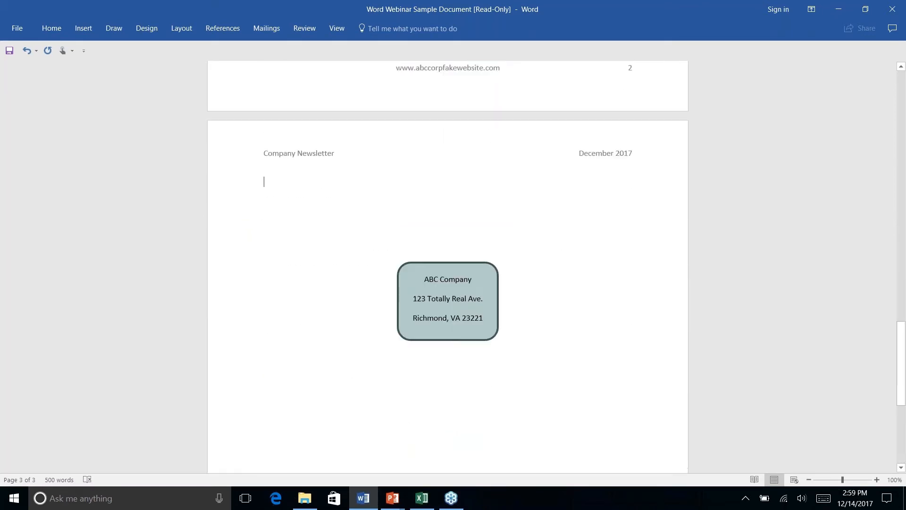
Add a "Name:" label with an underscore blank at the start of page 3 and insert sample text "M Name" within the blank.
scroll(447, 264, up, 18)
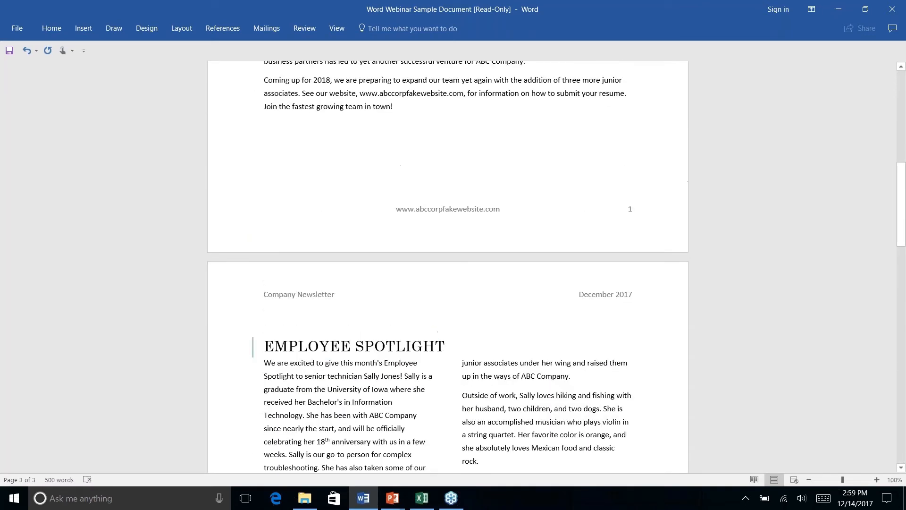
scroll(447, 264, down, 18)
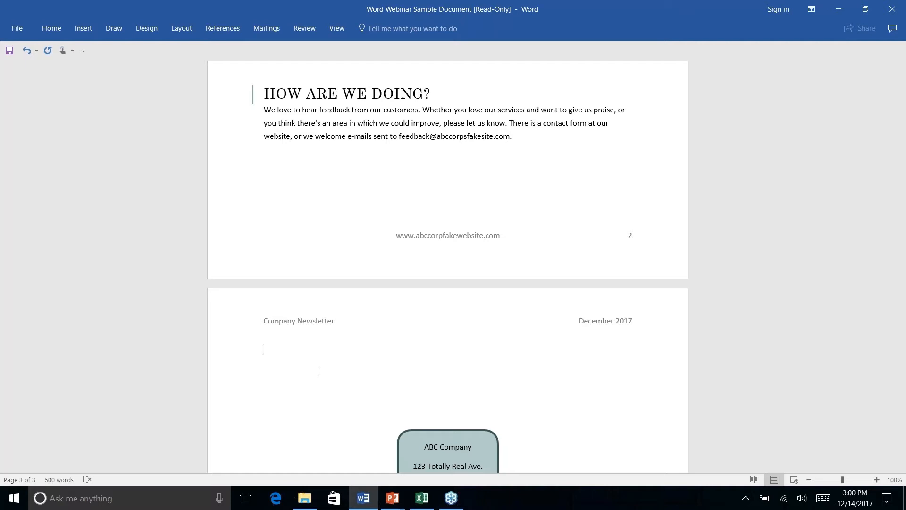
text(Name: __________________)
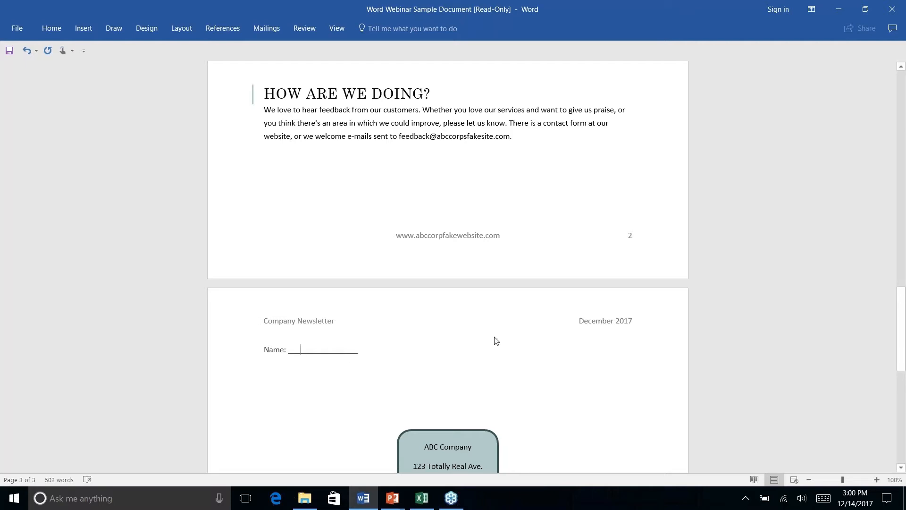
text(M Name)
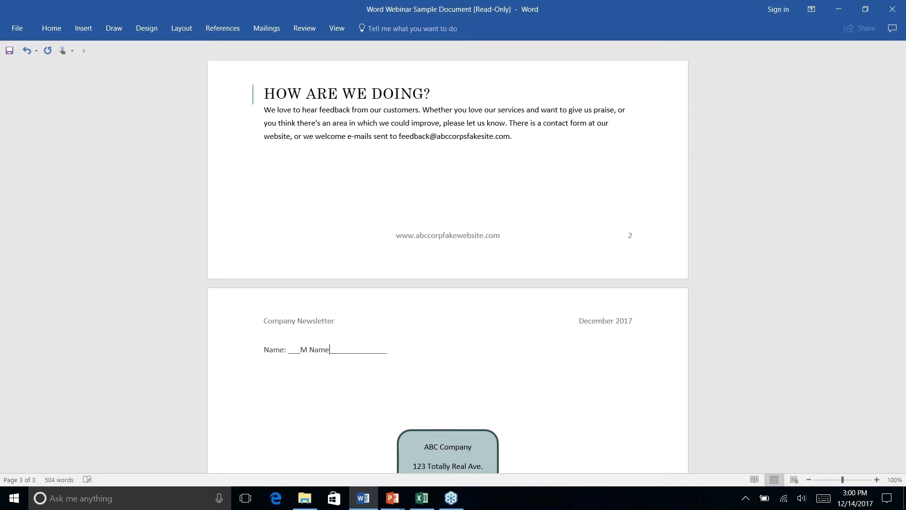
Delete the sample text and all underscores, keeping only the "Name:" label.
key(BackSpace)
key(BackSpace)
key(BackSpace)
key(BackSpace)
key(BackSpace)
key(BackSpace)
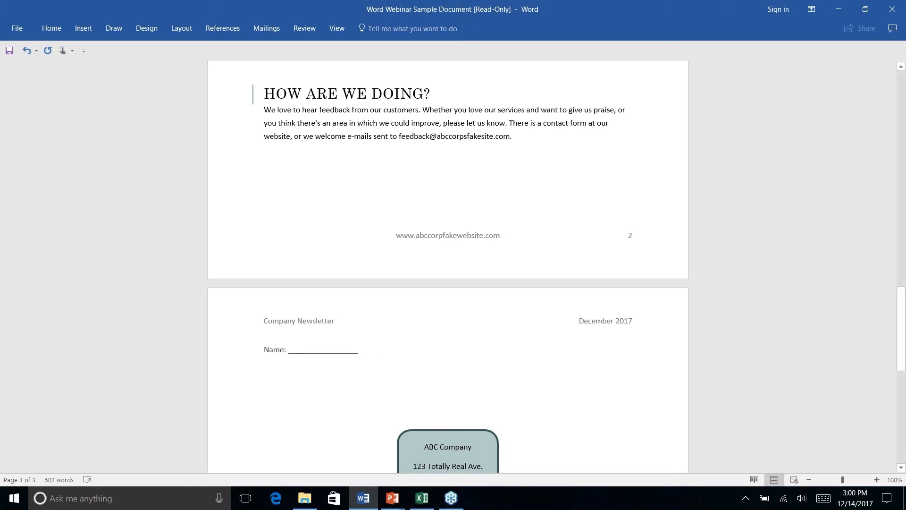
key(BackSpace)
key(BackSpace)
key(BackSpace)
key(BackSpace)
key(BackSpace)
key(BackSpace)
key(BackSpace)
key(BackSpace)
key(BackSpace)
key(BackSpace)
key(BackSpace)
key(BackSpace)
key(BackSpace)
key(BackSpace)
key(BackSpace)
key(BackSpace)
key(BackSpace)
key(BackSpace)
key(BackSpace)
key(BackSpace)
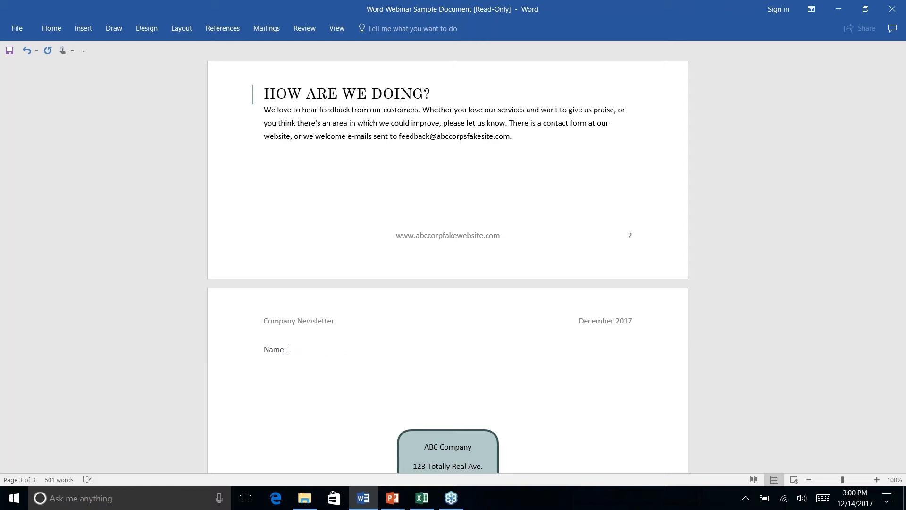
Create a full-width horizontal line beneath the "Name:" label with the automatic three-hyphen border.
text(---)
key(Return)
key(BackSpace)
key(BackSpace)
key(BackSpace)
key(BackSpace)
key(Return)
text(---)
key(Return)
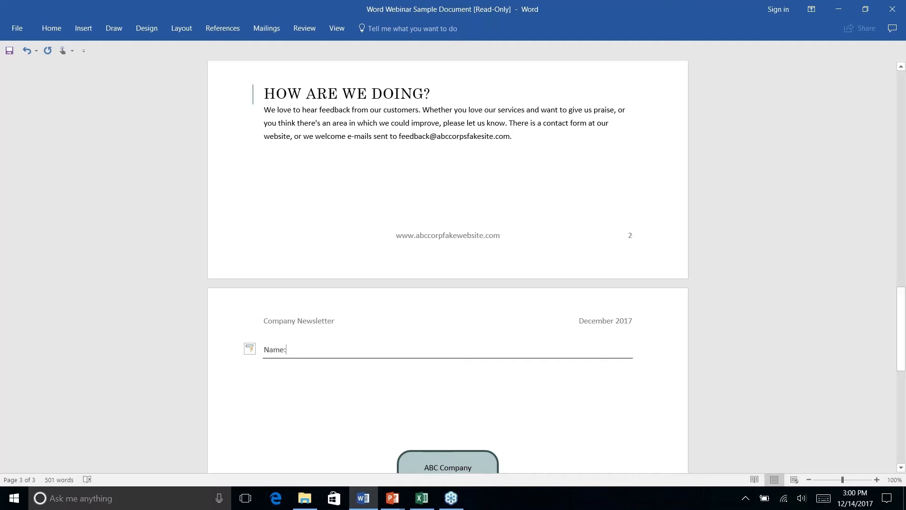
Fill in "My Names" after the label above the line, and delete the whole line of text with its border.
text(M)
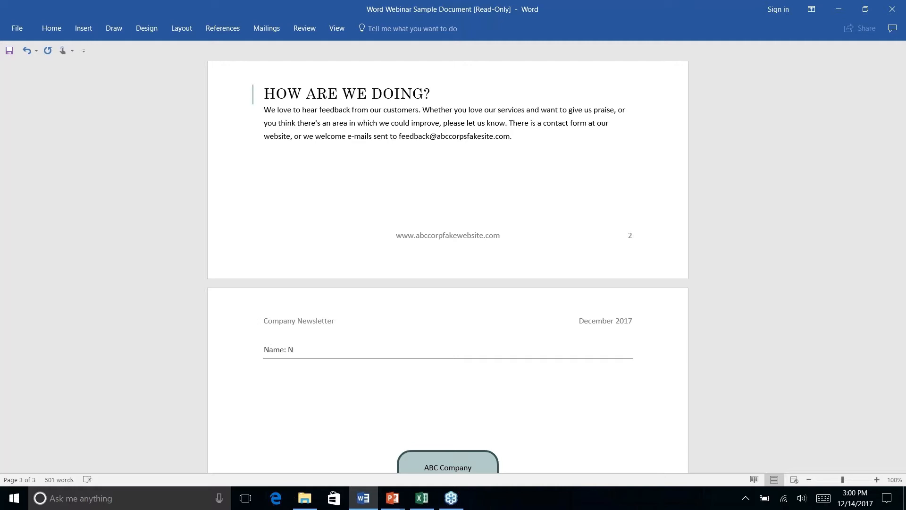
text(y Names)
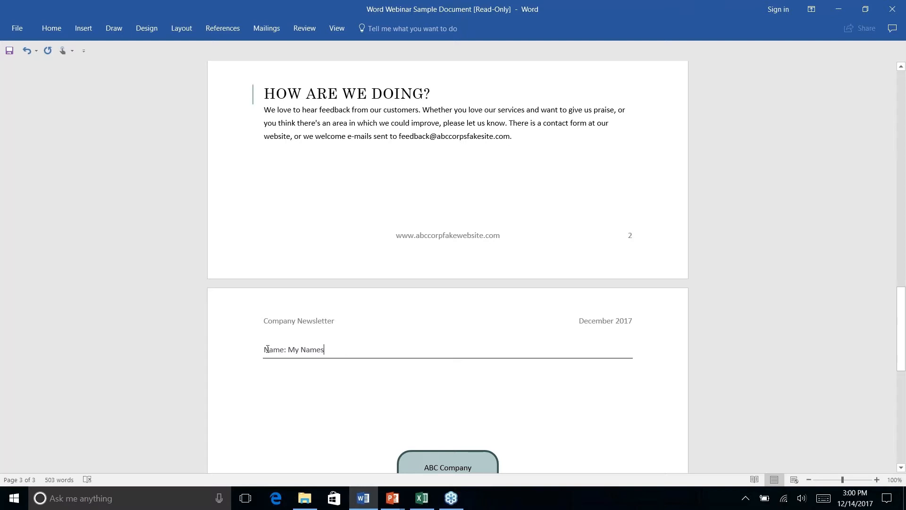
drag(276, 352, 317, 374)
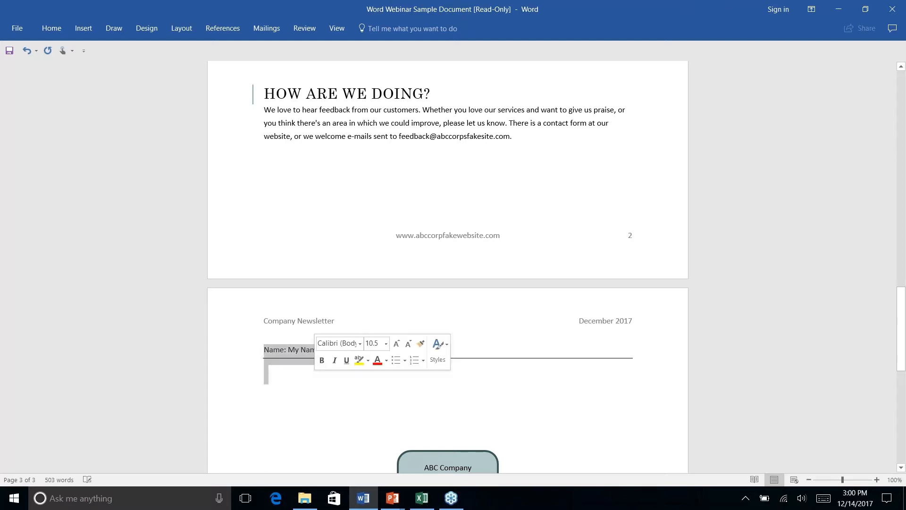
key(Delete)
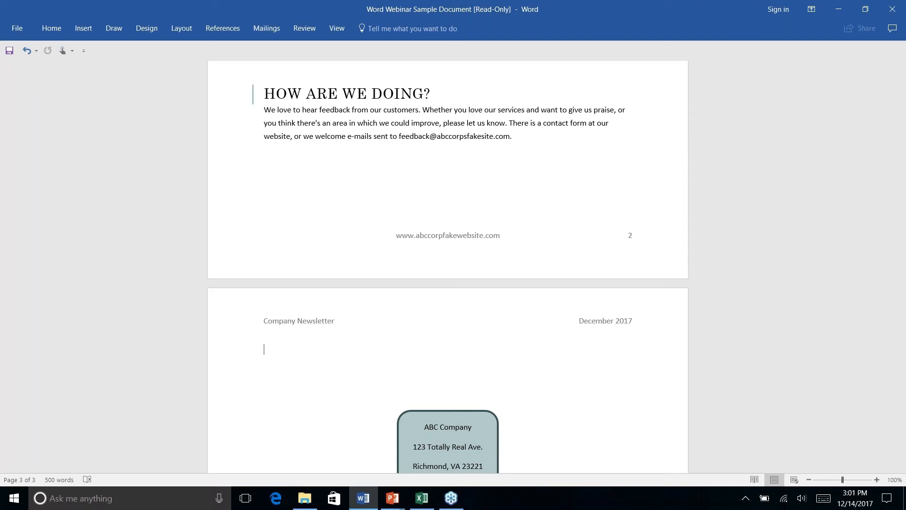
Start the Step-by-Step Mail Merge Wizard for the newsletter with the cursor before its title.
scroll(448, 266, down, 10)
scroll(448, 266, up, 20)
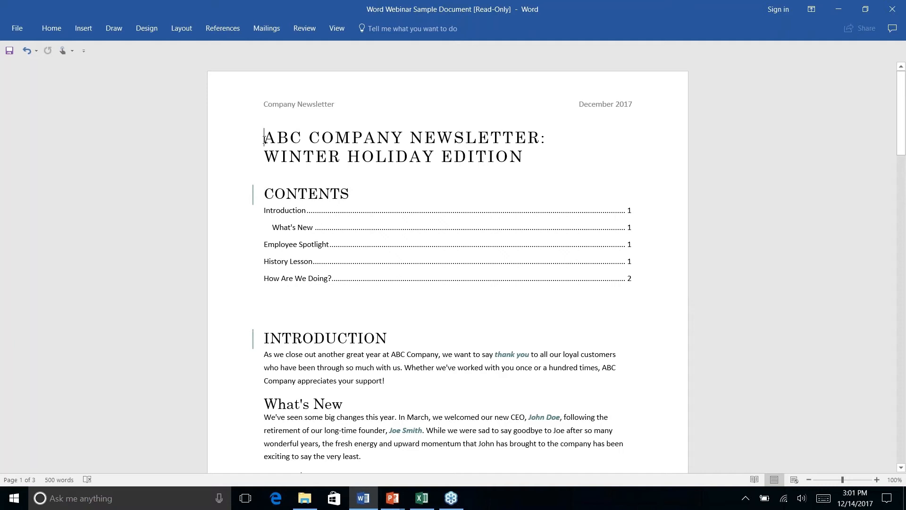
click(226, 29)
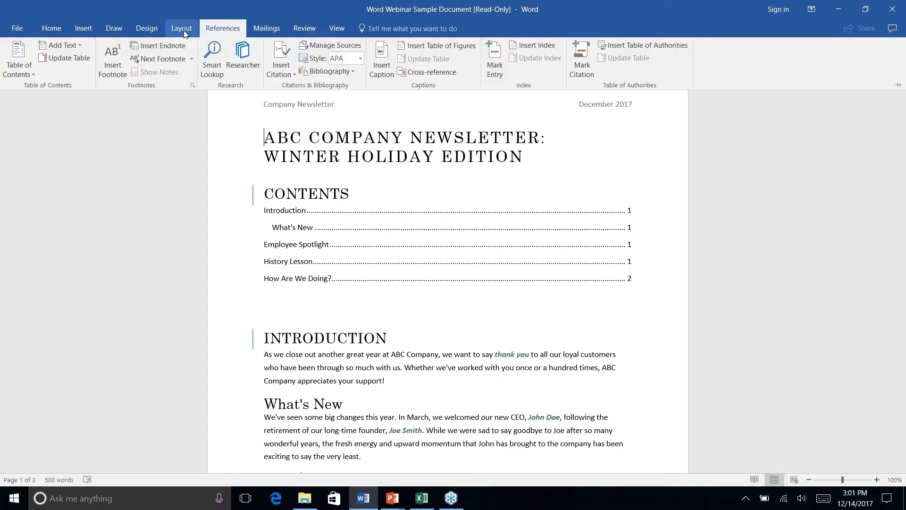
click(268, 29)
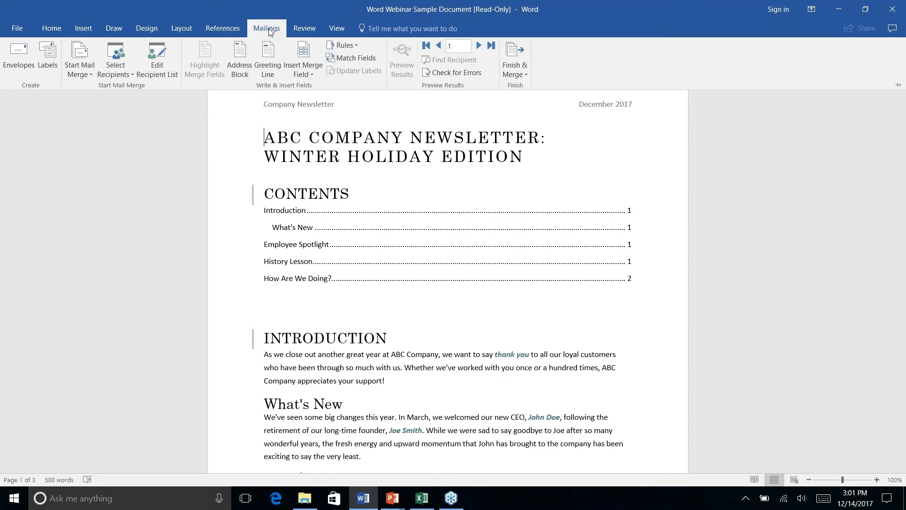
click(87, 77)
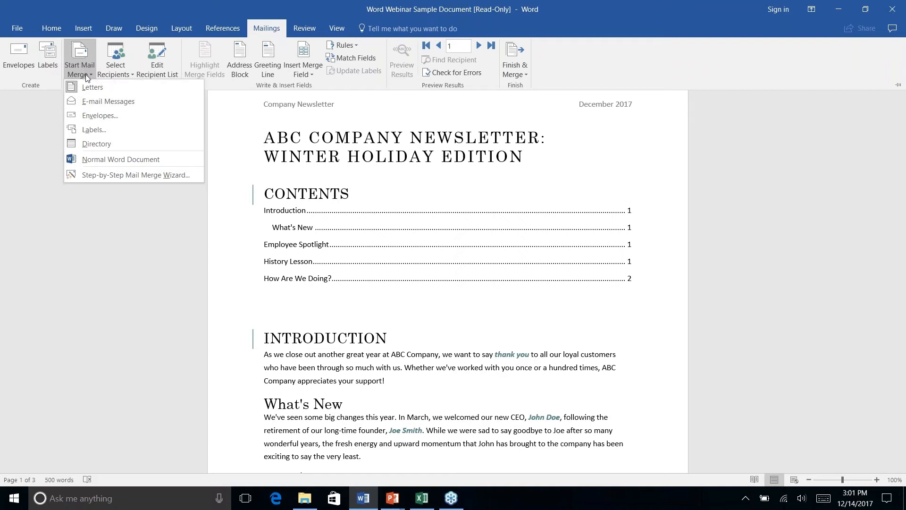
click(91, 174)
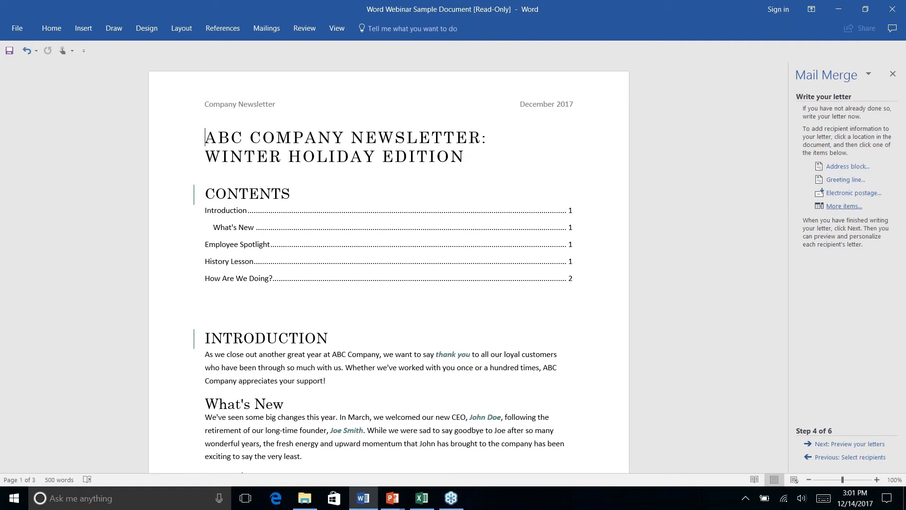
Go through the wizard from its document type stage, using Letters and the current document, to recipient selection.
click(832, 458)
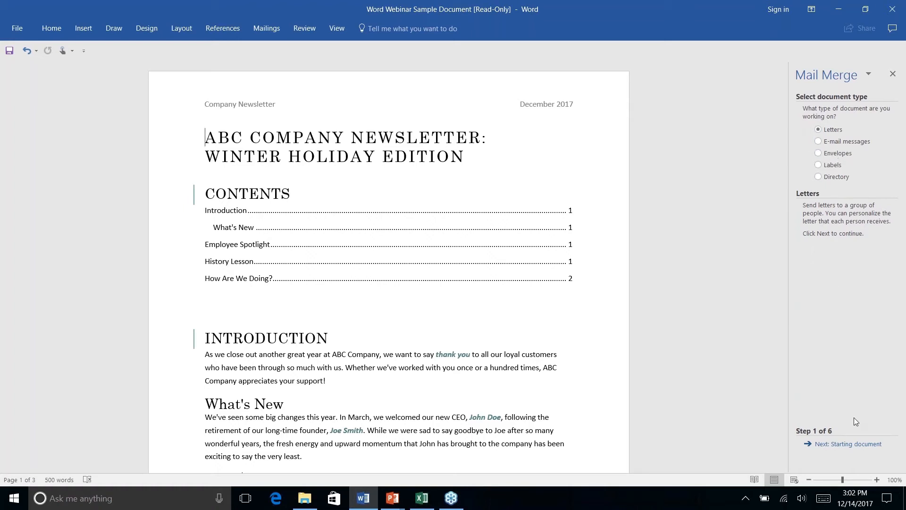
click(848, 444)
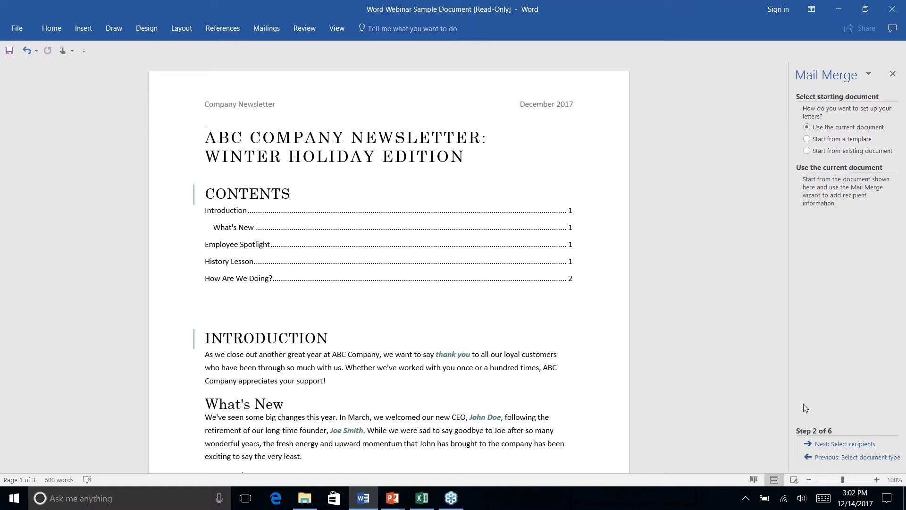
click(851, 446)
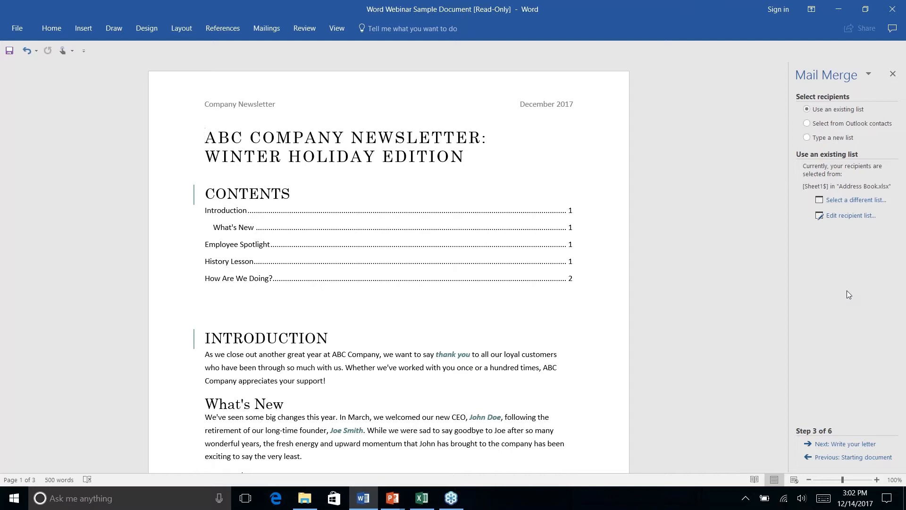
Use Sheet1$ of the Address Book workbook in Documents as the recipient list, with first-row column headers and all recipients included.
click(843, 201)
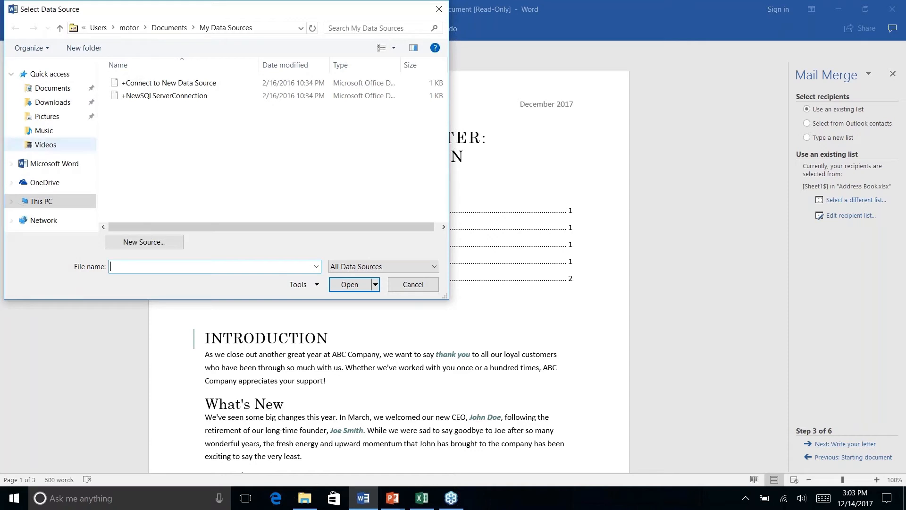
click(47, 88)
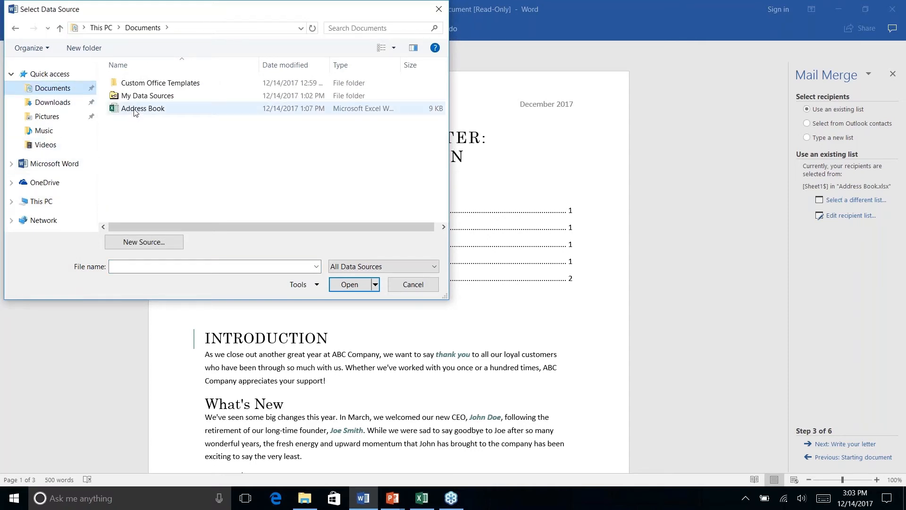
click(135, 109)
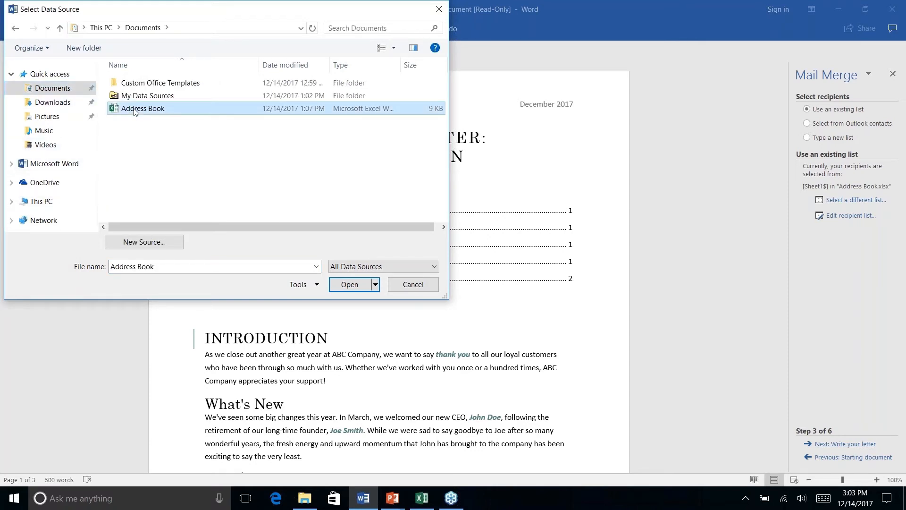
click(349, 284)
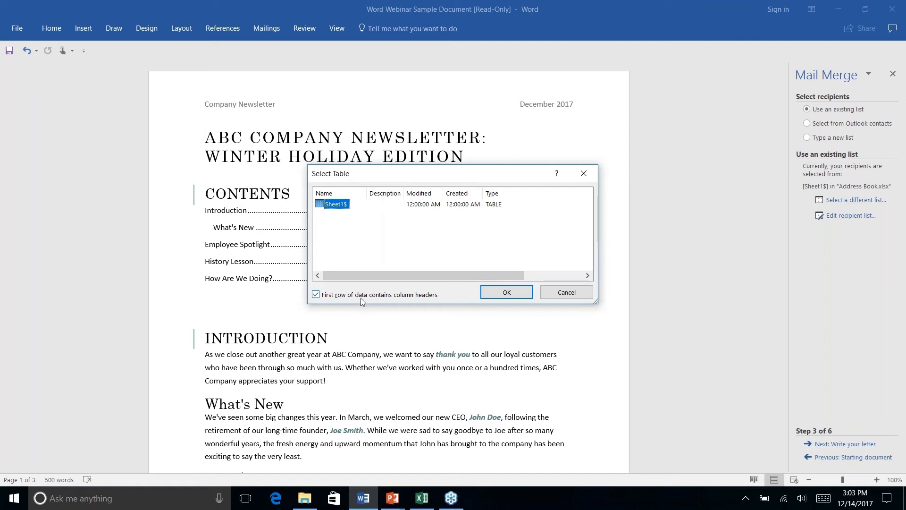
click(498, 295)
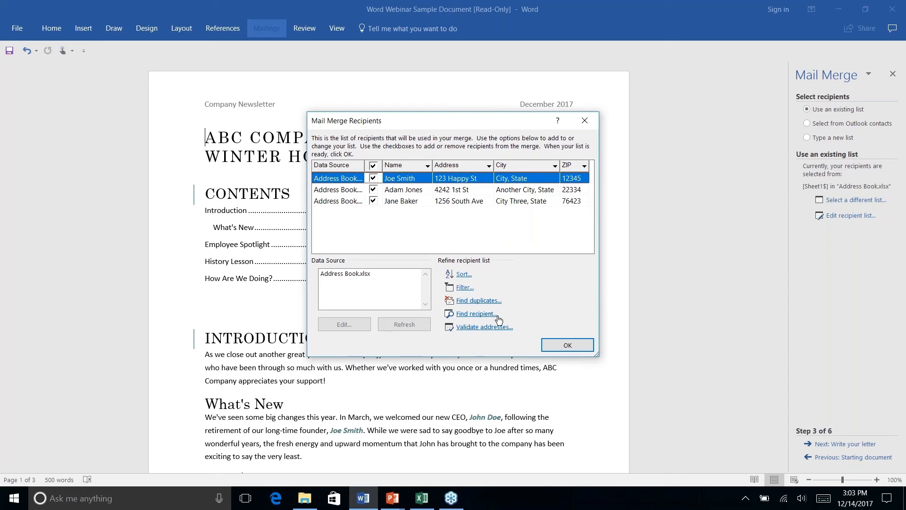
click(571, 346)
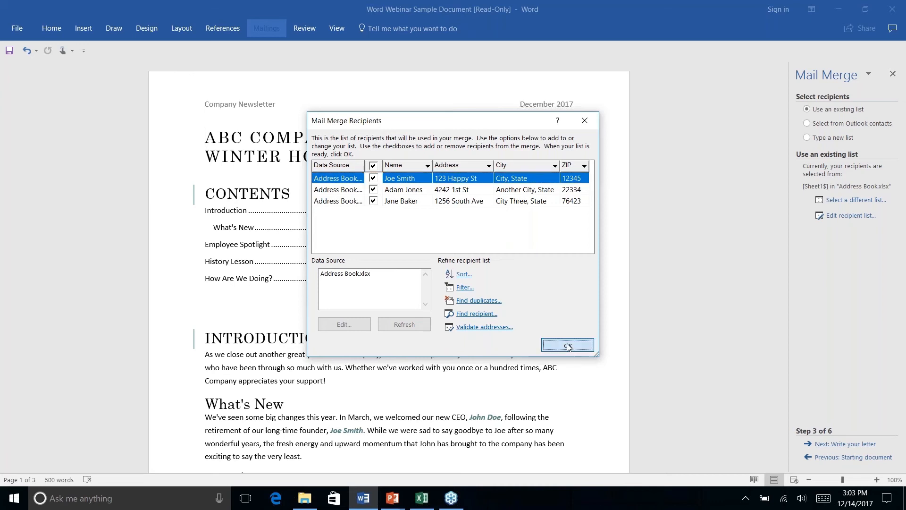
Insert an address block before the newsletter title, with the recipient's first and last name and the postal address.
click(836, 446)
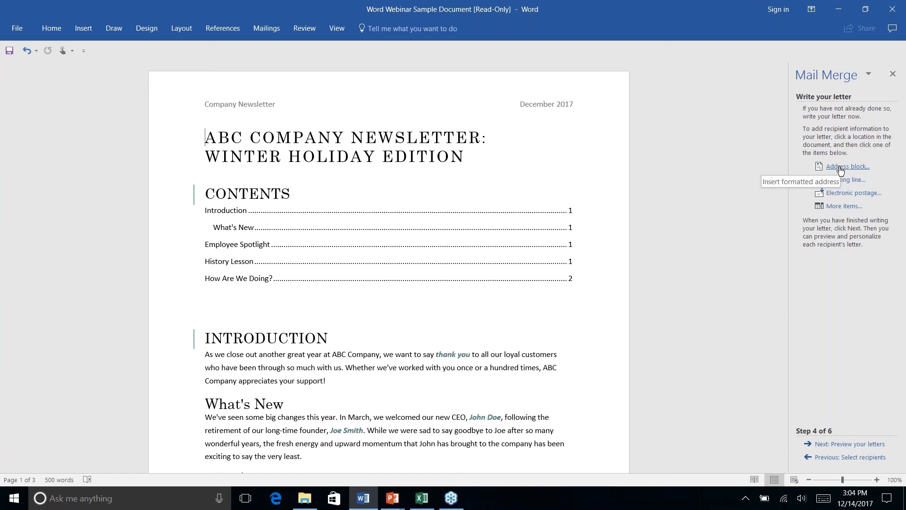
click(840, 168)
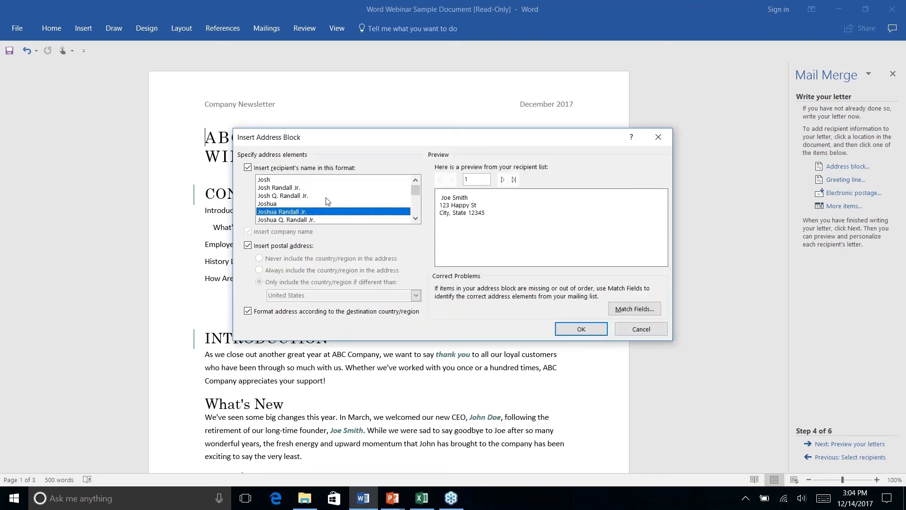
click(414, 212)
scroll(413, 210, up, 3)
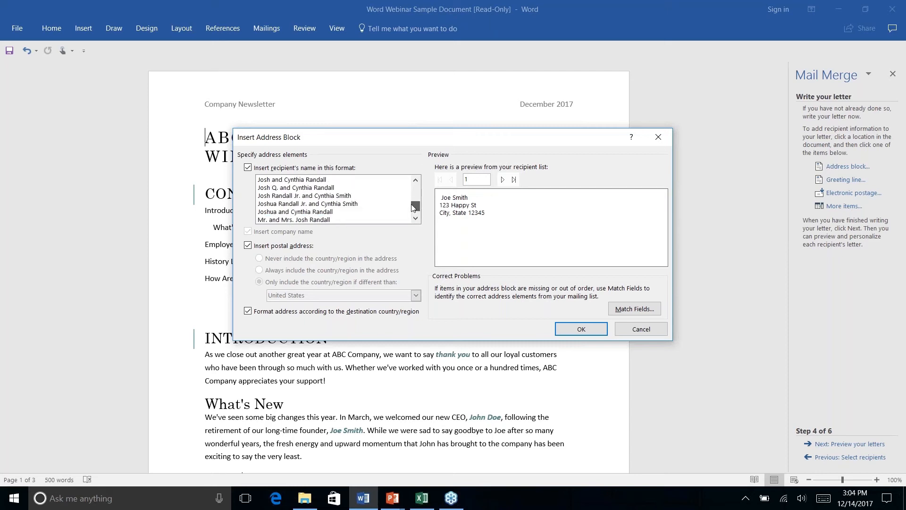
click(410, 195)
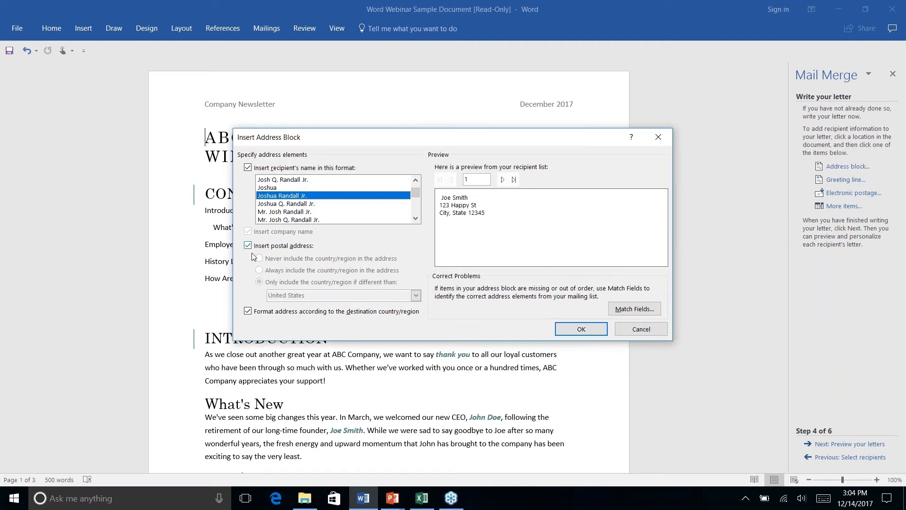
click(582, 330)
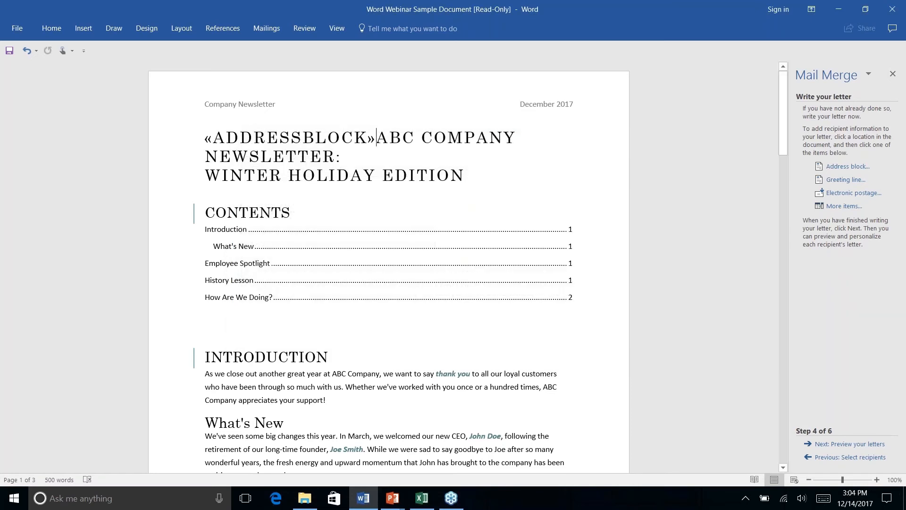
Put the address block on its own line and add a blank line between it and the newsletter title.
click(369, 138)
drag(369, 138, 205, 138)
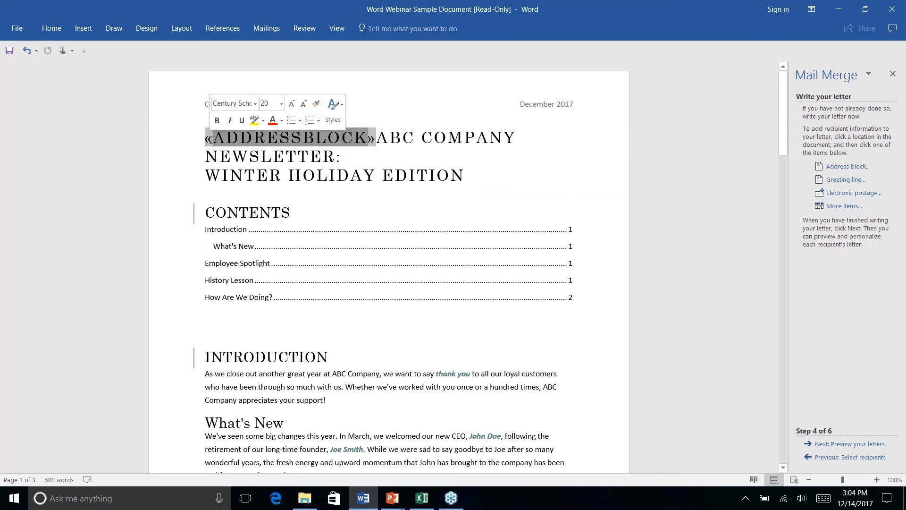
click(355, 144)
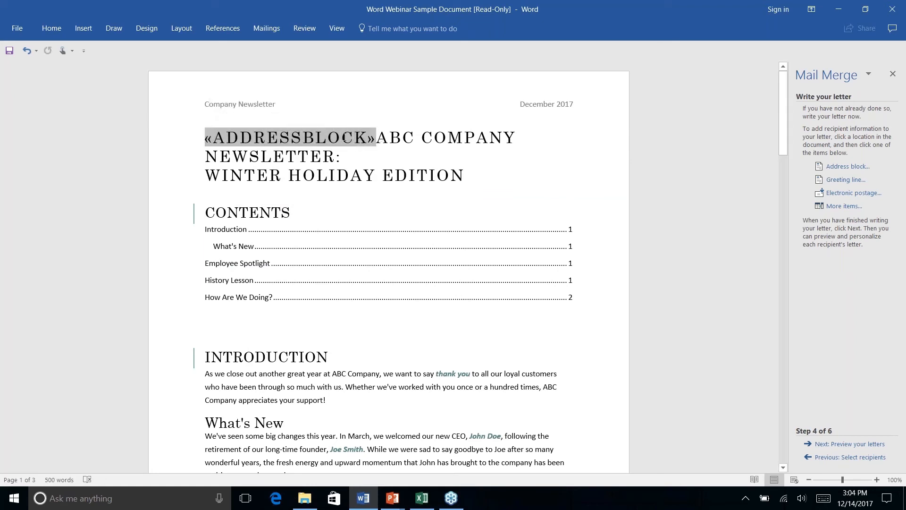
key(Right)
key(Right)
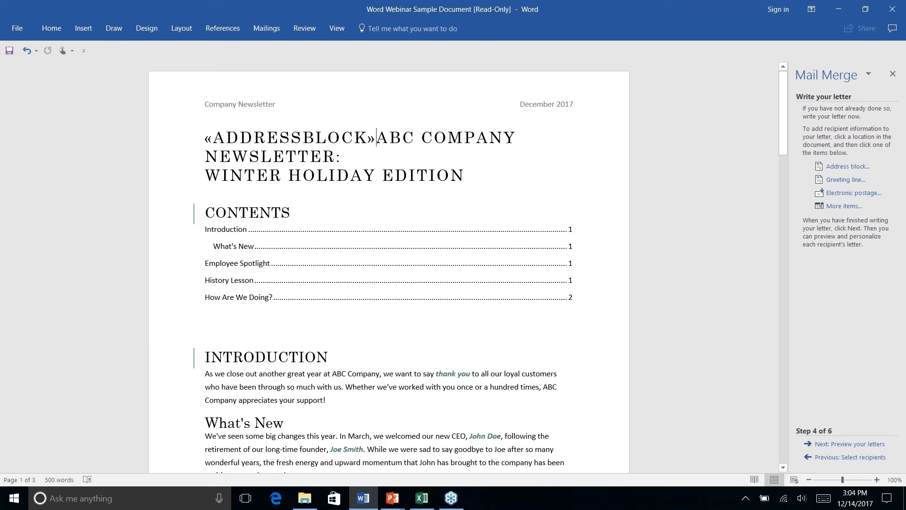
key(Return)
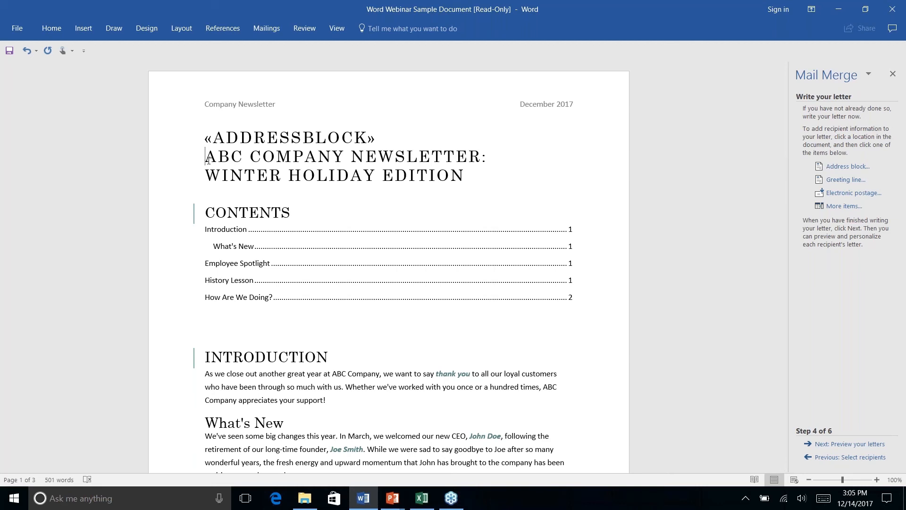
key(Return)
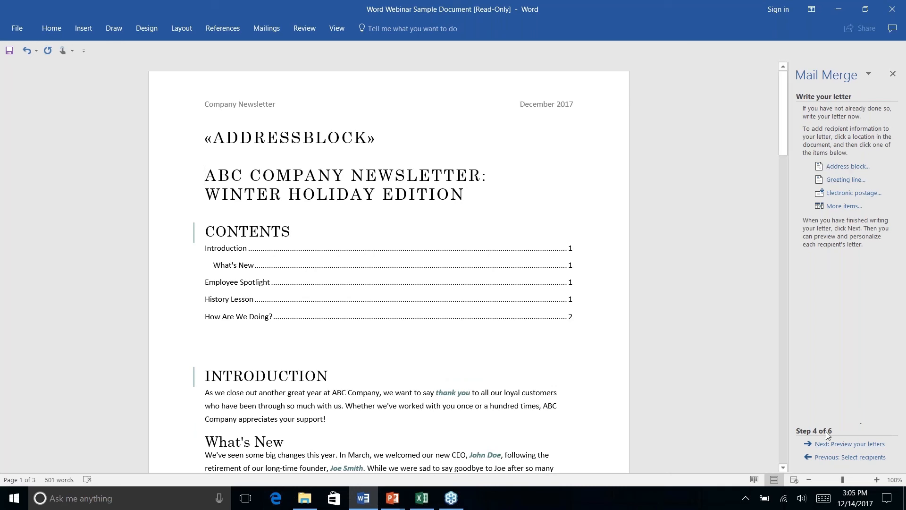
Preview the merged letter for recipient 1, check its address block, and advance the wizard to completing the merge.
click(852, 444)
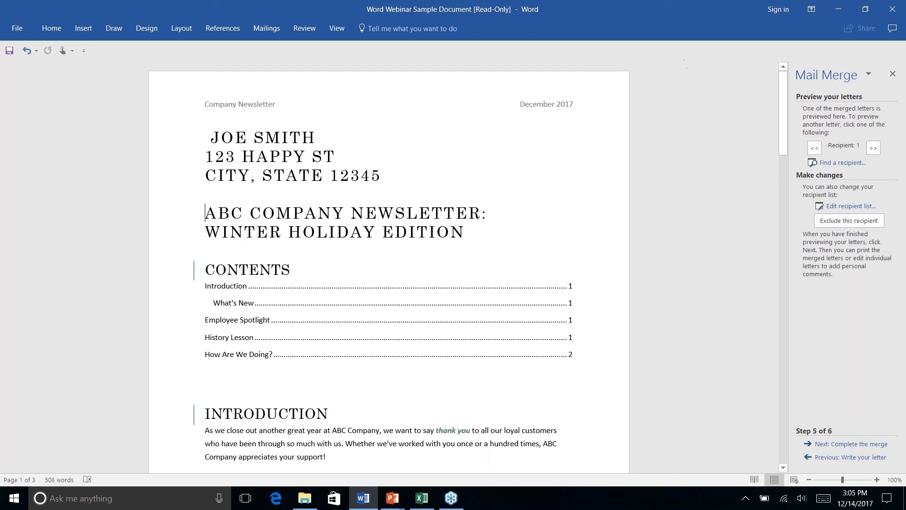
click(345, 159)
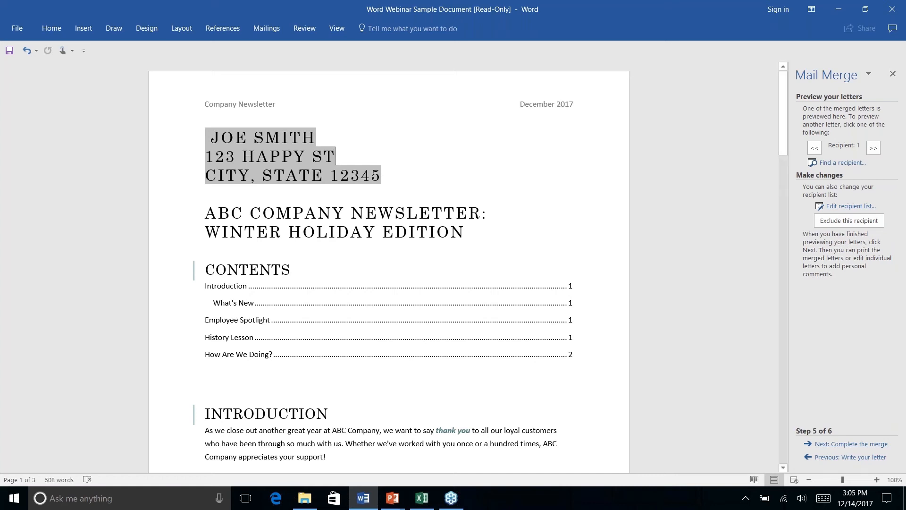
click(851, 444)
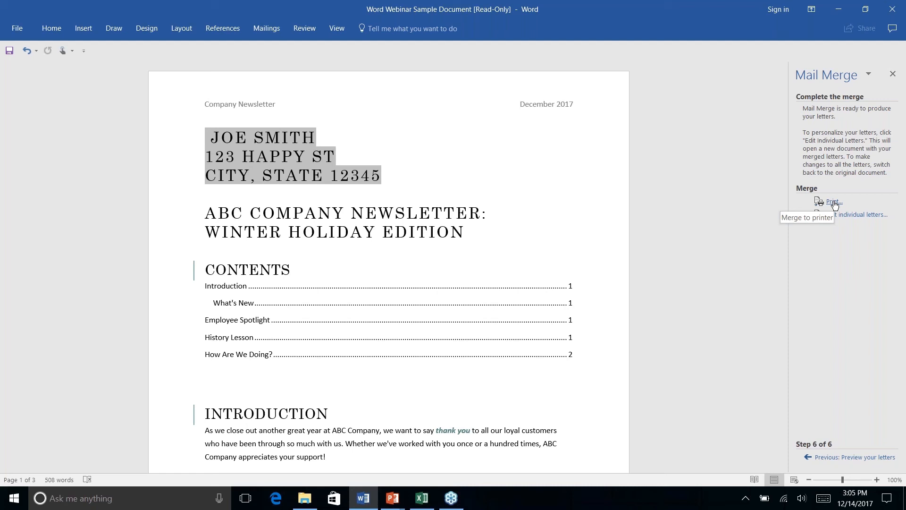
Switch to the PowerPoint slide show of the Word Webinar Slides.
key(alt+Tab)
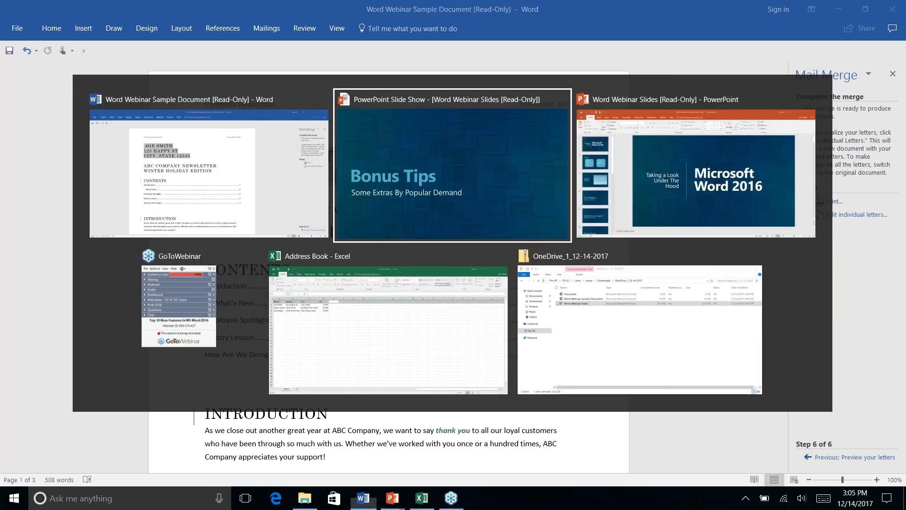